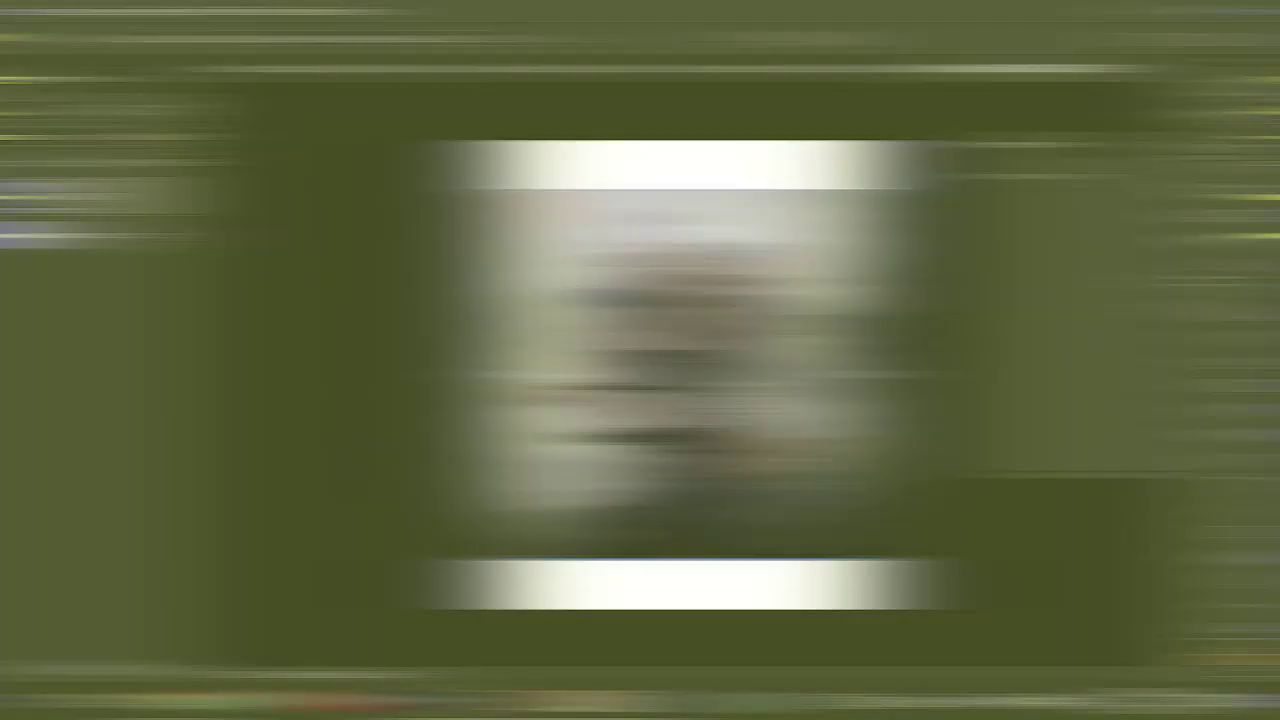
# Step: Quick-select the figure and start refining the neck edge with the Lasso
pyautogui.press('w')
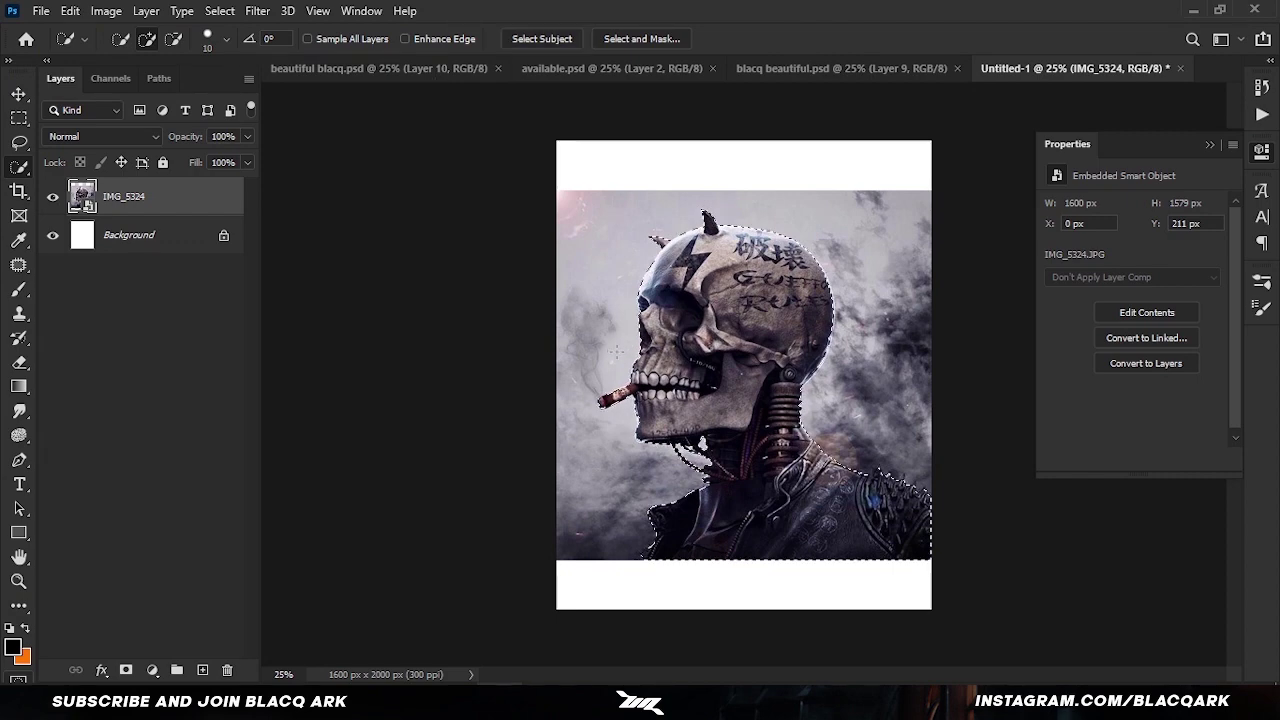
pyautogui.hotkey('ctrl', '+')
pyautogui.press('l')
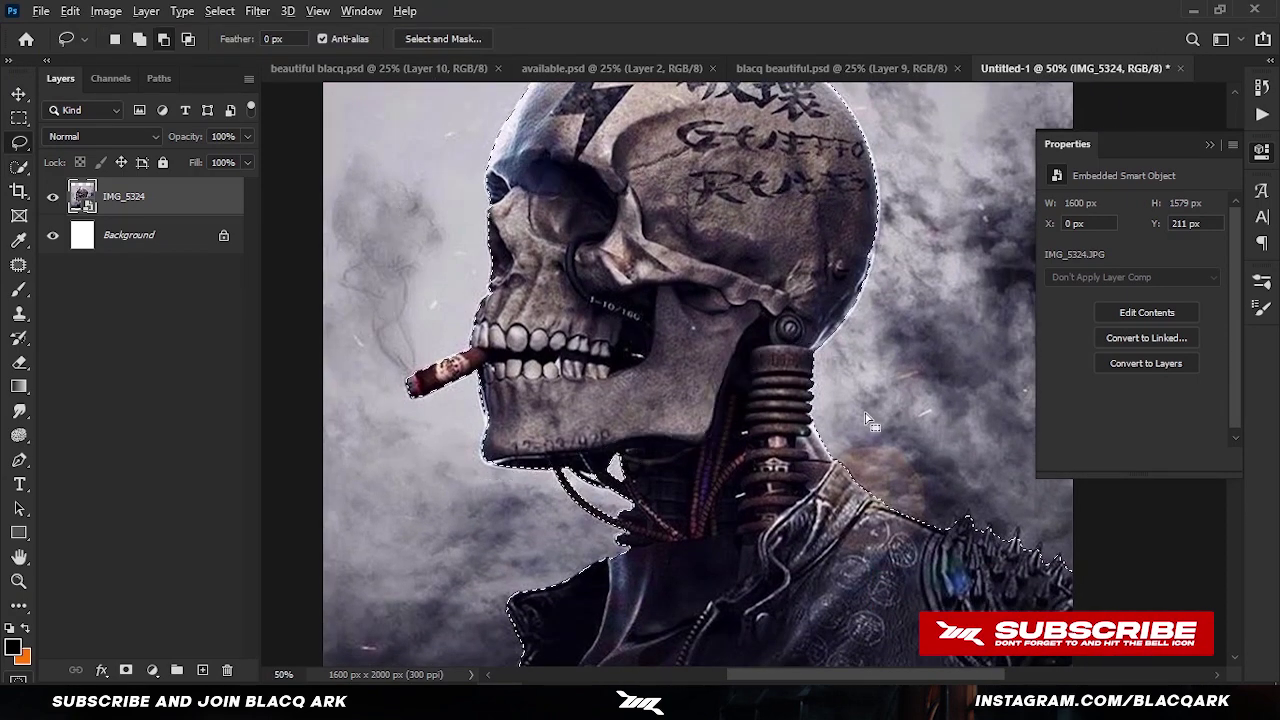
pyautogui.moveTo(397, 242); pyautogui.dragTo(403, 165)
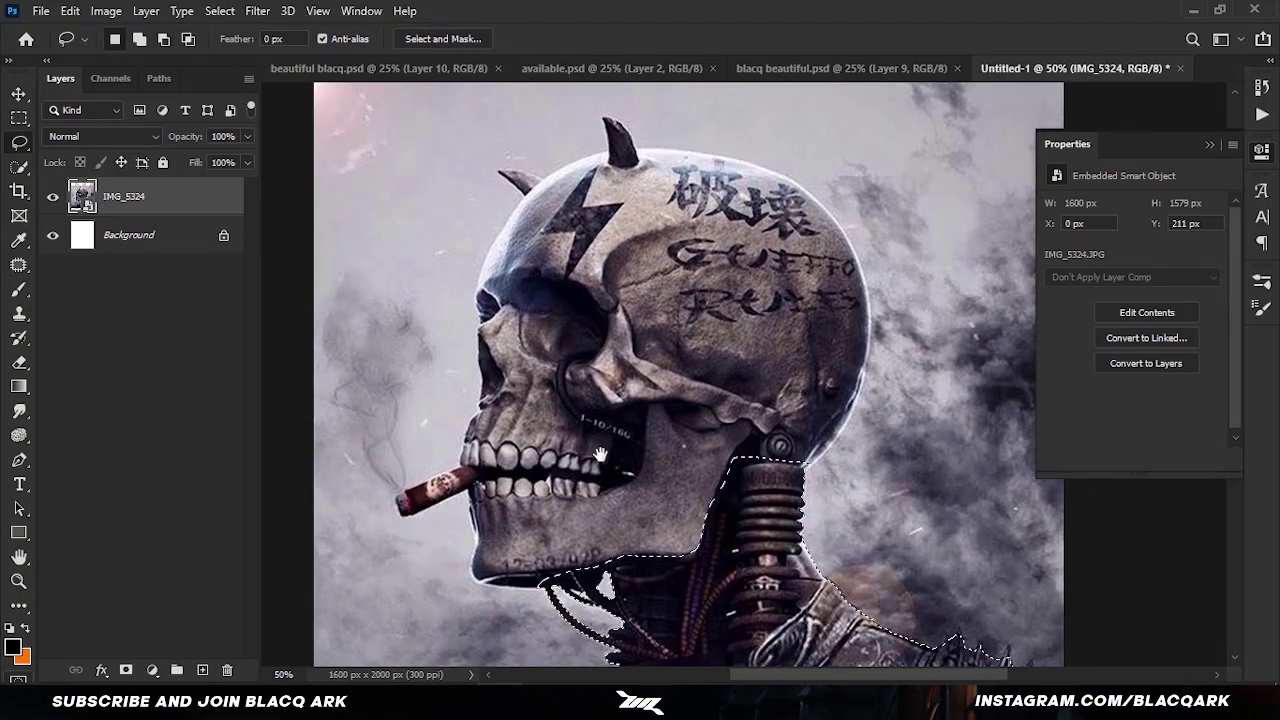
pyautogui.scroll(-5, 510, 540)
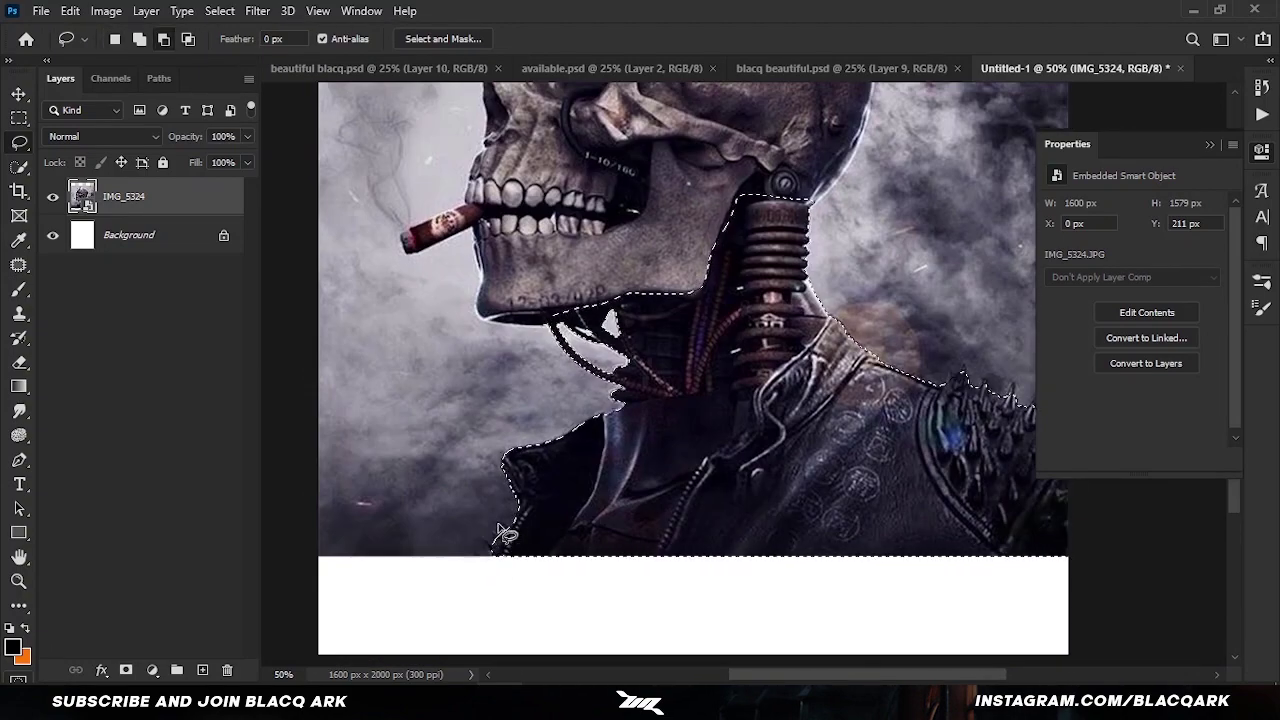
pyautogui.scroll(1, 600, 545)
pyautogui.scroll(1, 670, 470)
pyautogui.scroll(1, 641, 410)
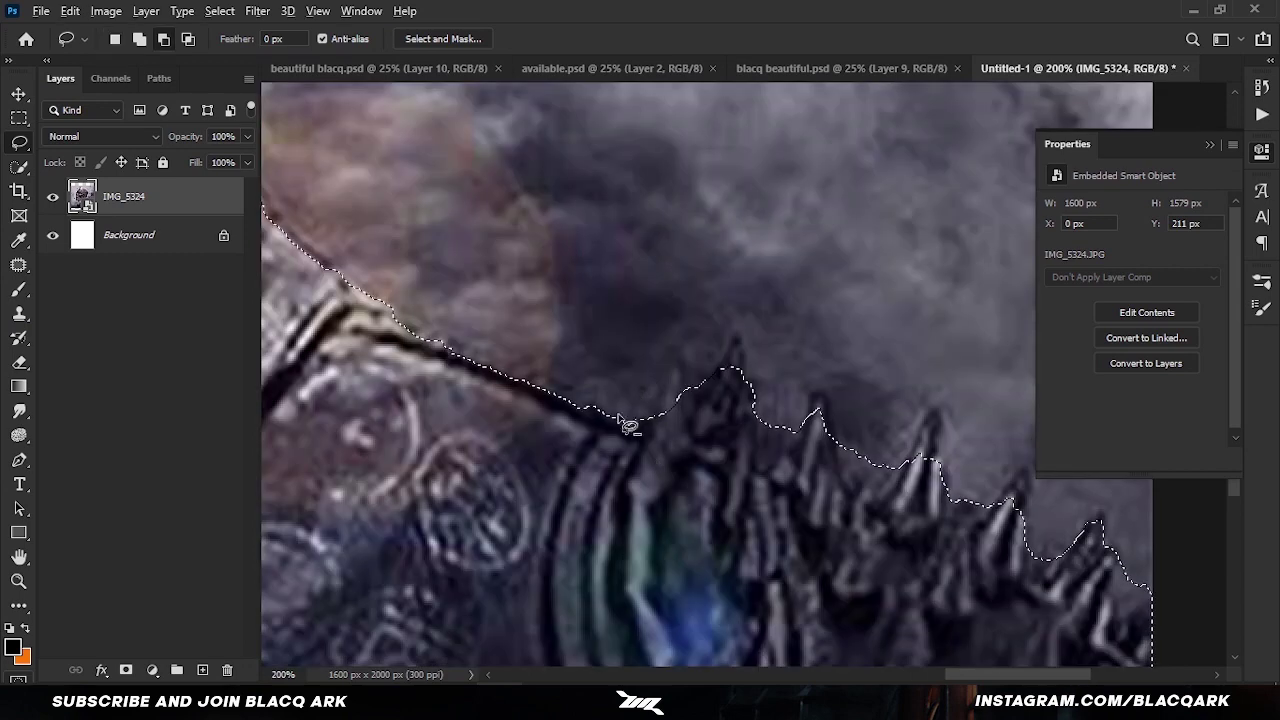
# Step: Refine the lasso selection around the shoulder spikes and the wires below the jaw
pyautogui.moveTo(690, 420)
pyautogui.mouseDown()
pyautogui.moveTo(748, 388)
pyautogui.moveTo(812, 481)
pyautogui.mouseUp()
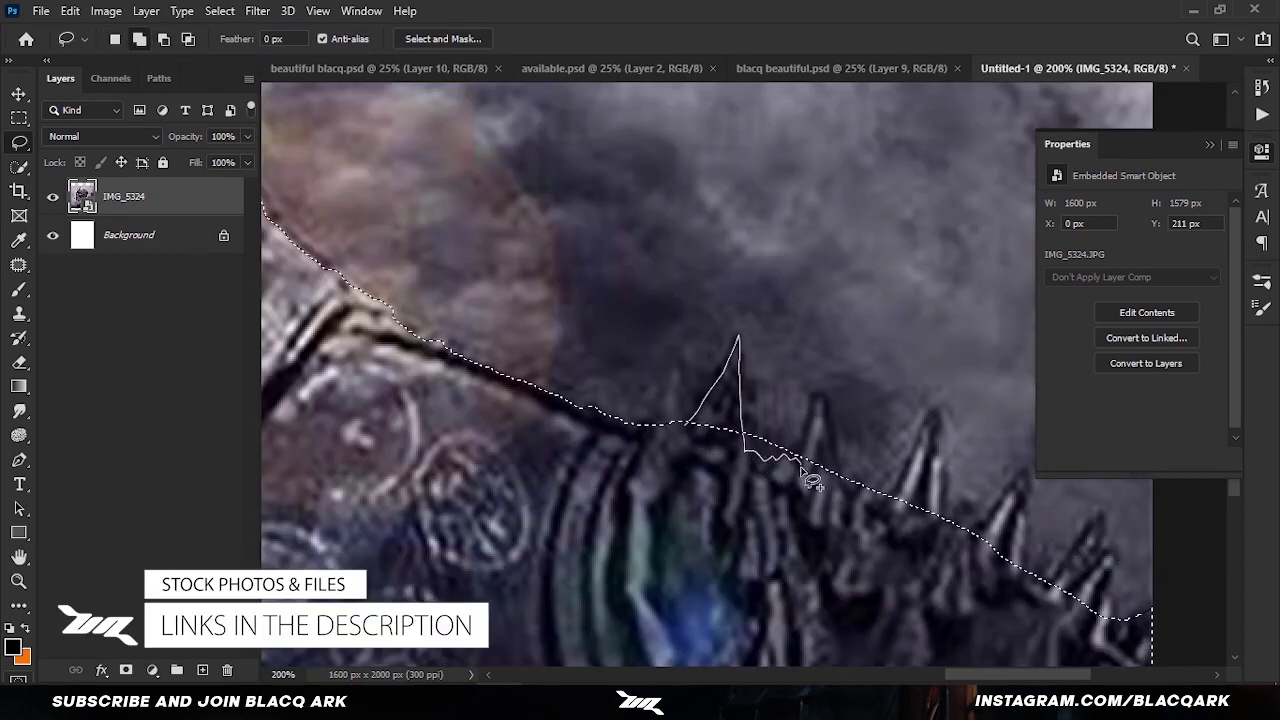
pyautogui.moveTo(985, 545)
pyautogui.mouseDown()
pyautogui.moveTo(995, 555)
pyautogui.moveTo(893, 535)
pyautogui.mouseUp()
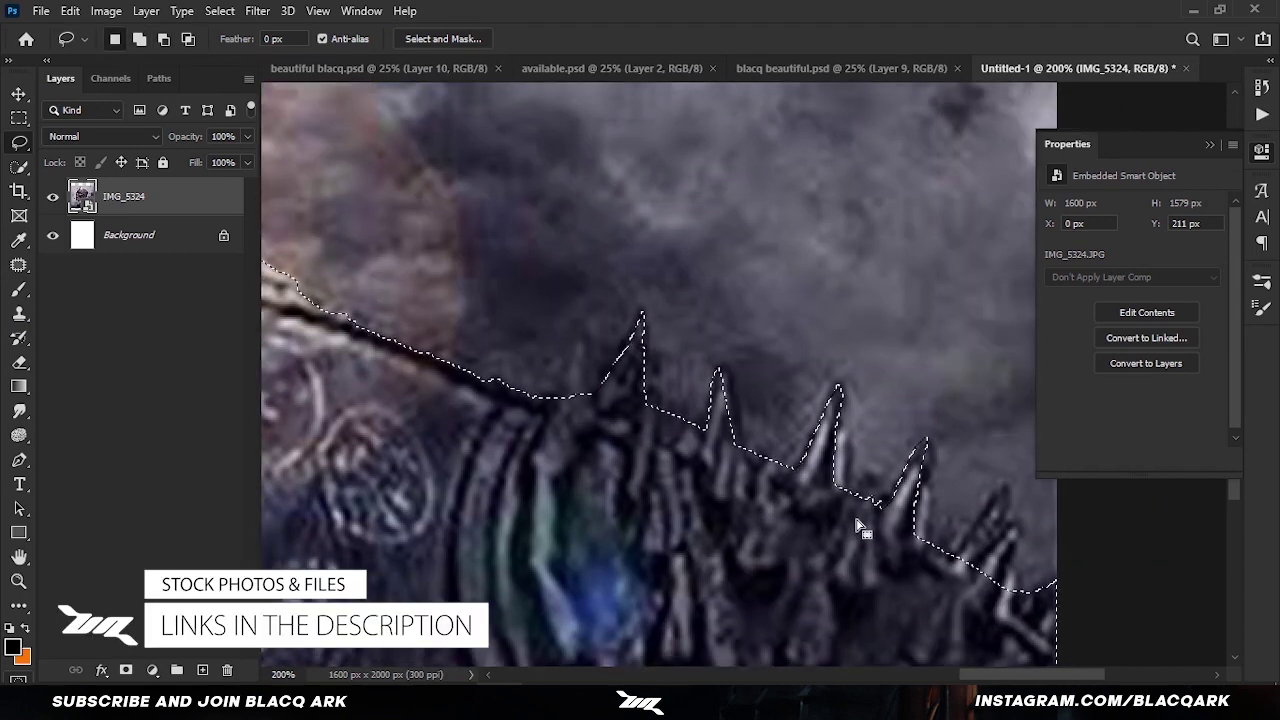
pyautogui.hotkey('ctrl', '-')
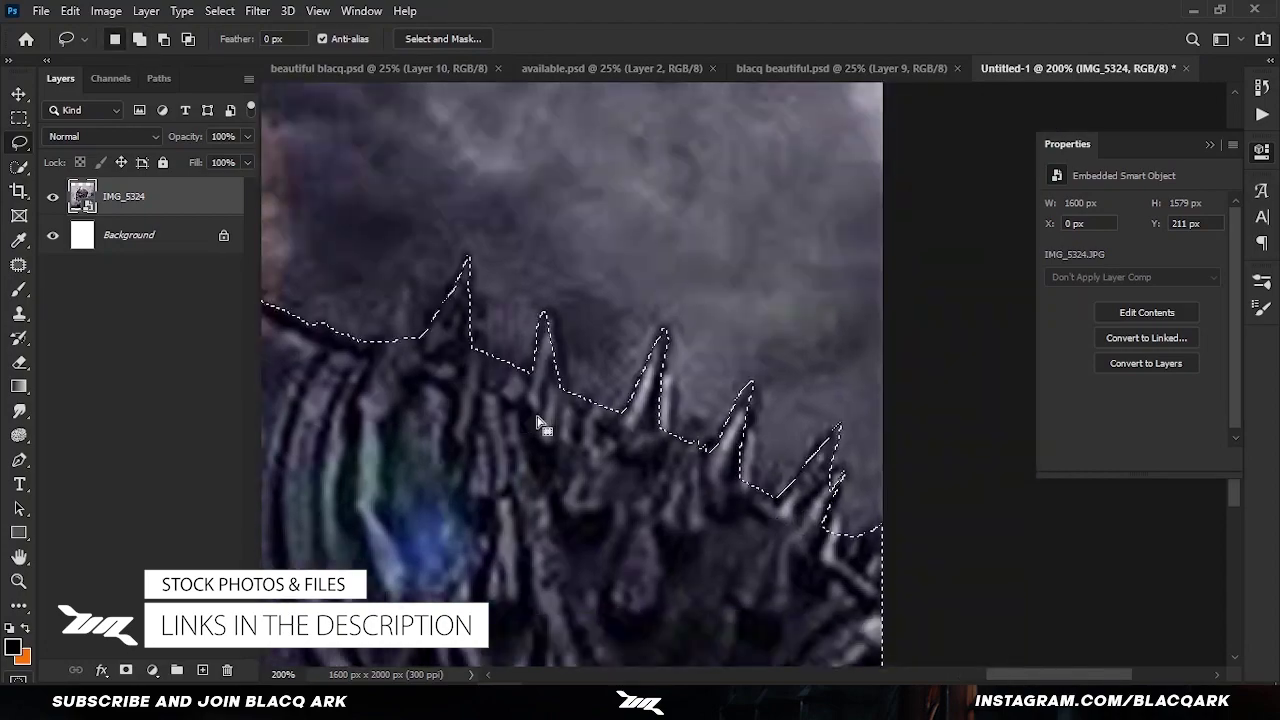
pyautogui.hotkey('ctrl', '-')
pyautogui.hotkey('ctrl', '-')
pyautogui.hotkey('ctrl', '+')
pyautogui.hotkey('ctrl', '+')
pyautogui.moveTo(600, 500); pyautogui.dragTo(560, 300)
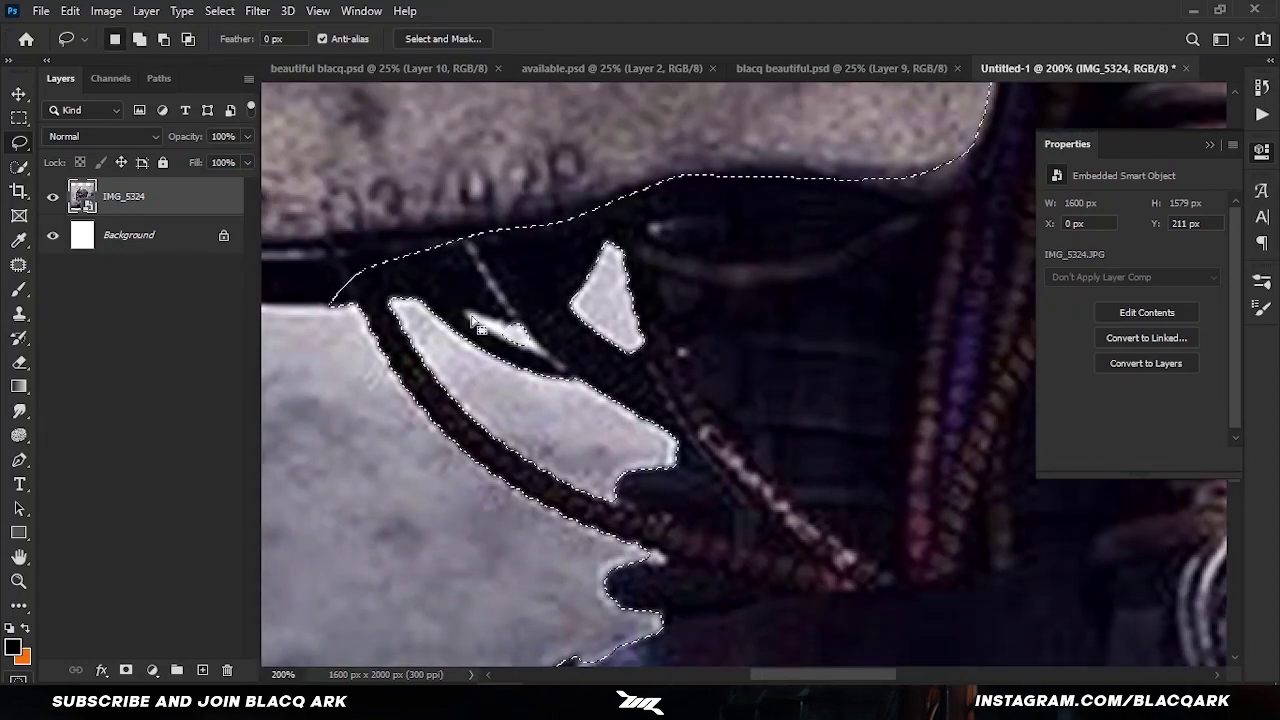
pyautogui.moveTo(460, 310); pyautogui.dragTo(560, 368)
pyautogui.hotkey('ctrl', '-')
pyautogui.hotkey('ctrl', '-')
pyautogui.hotkey('ctrl', '-')
# Step: Add the layer mask to IMG_5324 and nudge the cut-out body down and left
pyautogui.click(125, 670)
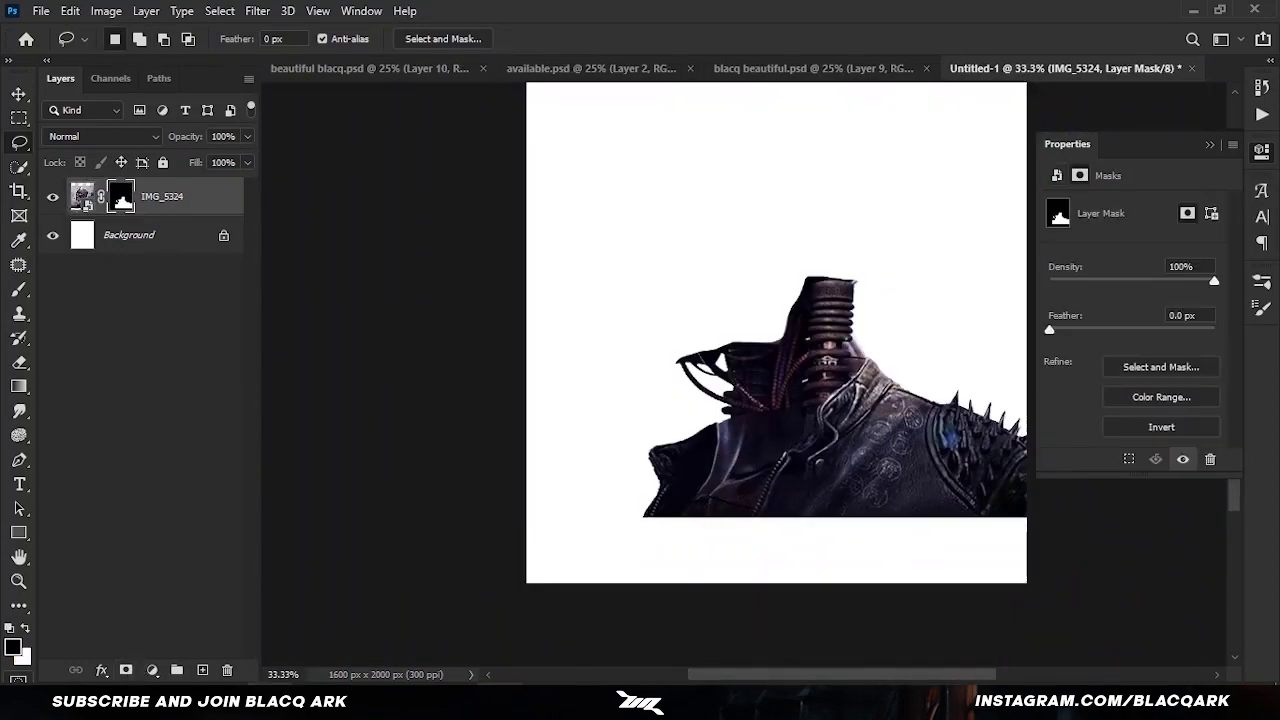
pyautogui.press('v')
pyautogui.moveTo(838, 456); pyautogui.dragTo(792, 504)
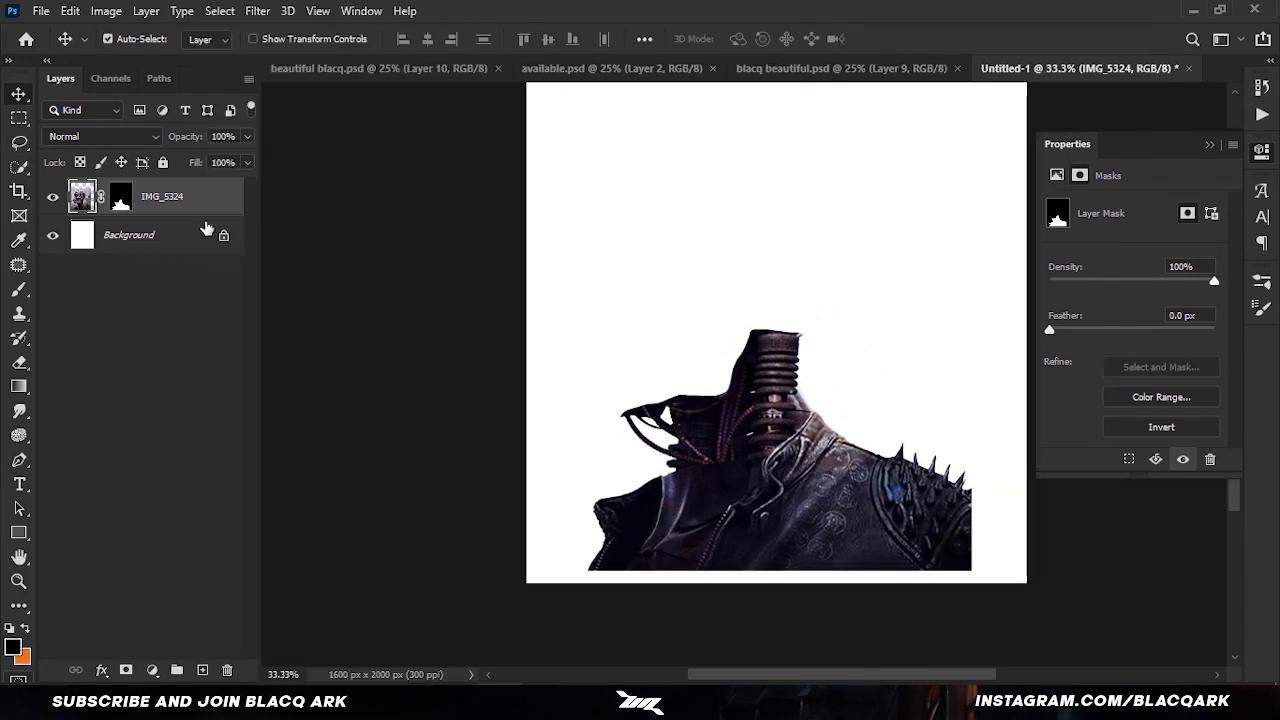
# Step: With the mask disabled, copy the lassoed spiked shoulder onto Layer 1
pyautogui.keyDown('shift'); pyautogui.click(120, 197); pyautogui.keyUp('shift')
pyautogui.press('l')
pyautogui.hotkey('ctrl', 'j')
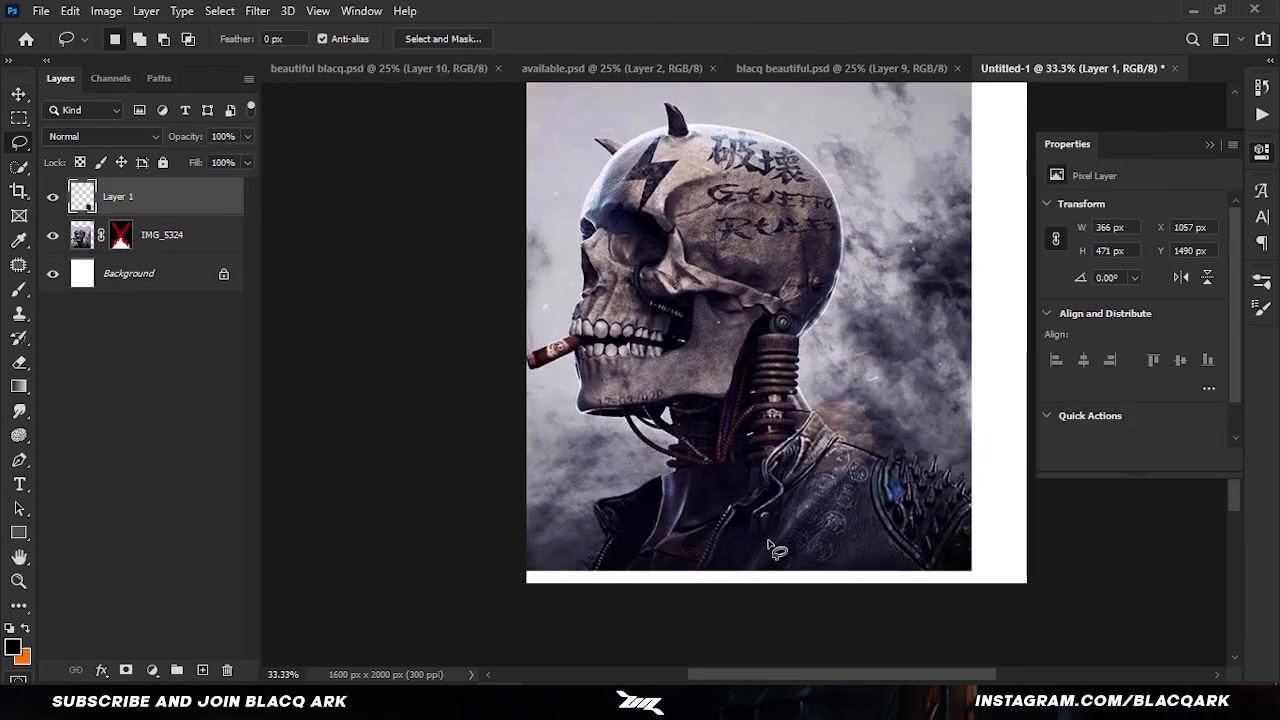
# Step: Rotate the shoulder copy about 10°, move it lower right, and warp it outward
pyautogui.press('v')
pyautogui.hotkey('ctrl', 't')
pyautogui.moveTo(1000, 340); pyautogui.dragTo(1006, 366)
pyautogui.moveTo(949, 503); pyautogui.dragTo(949, 515)
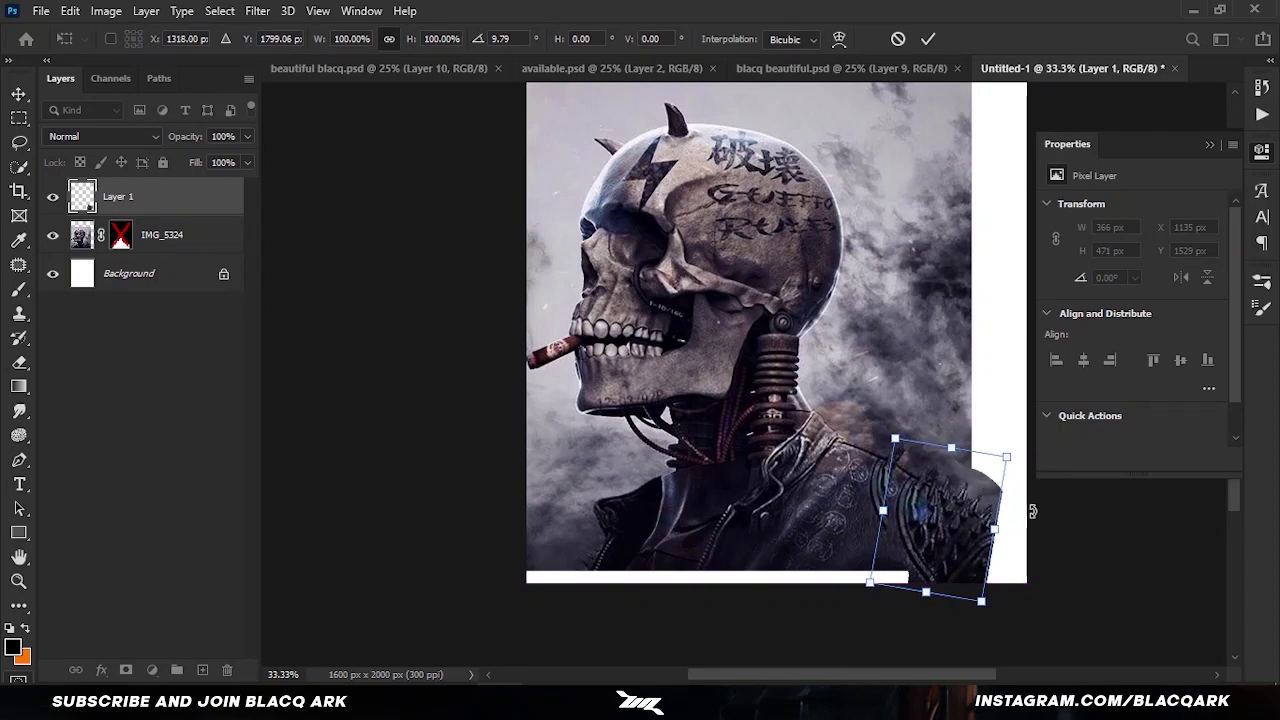
pyautogui.moveTo(937, 346); pyautogui.dragTo(922, 503)
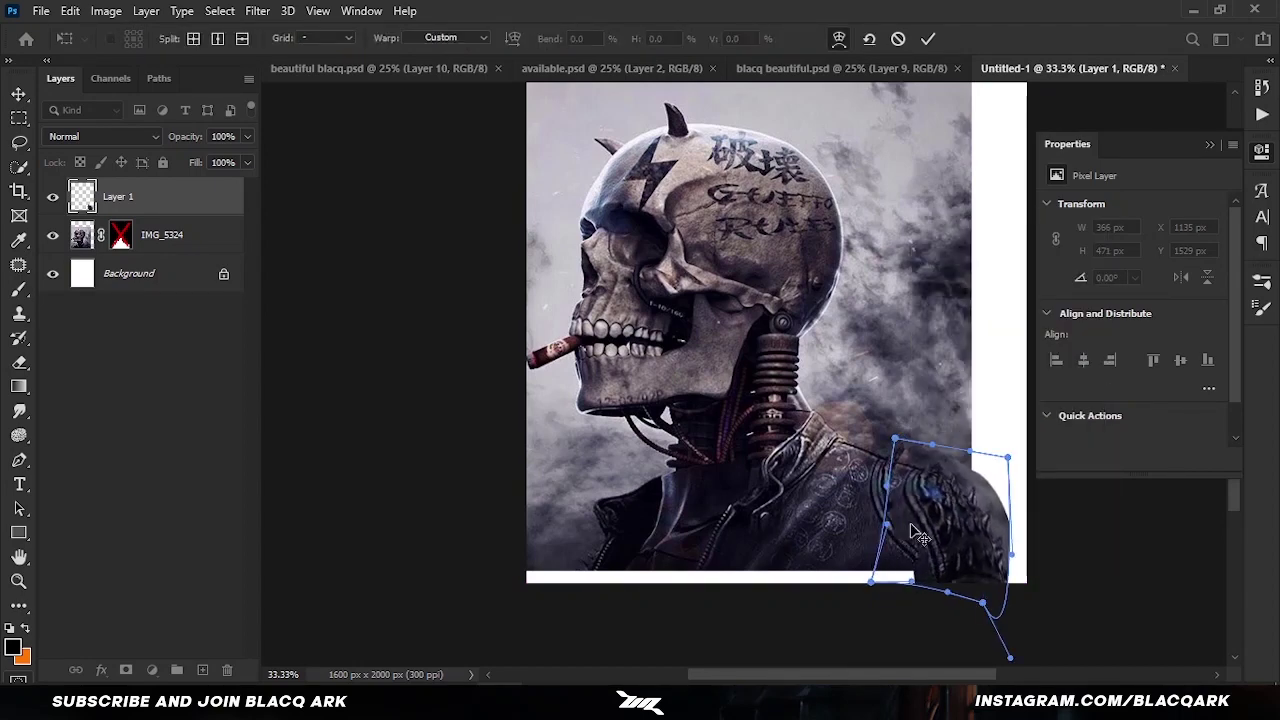
pyautogui.press('Return')
pyautogui.hotkey('ctrl', '+')
pyautogui.press('l')
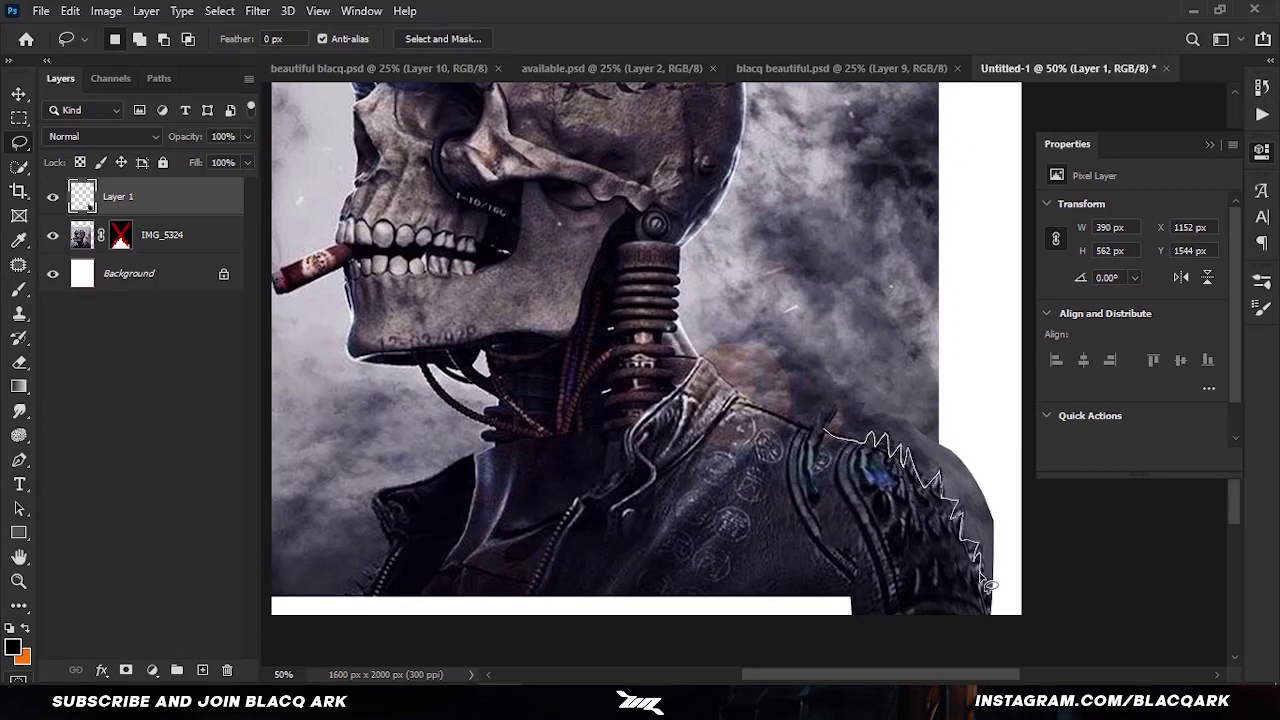
# Step: Delete the excess beside the shoulder and erase its bottom edge at 100% opacity
pyautogui.moveTo(829, 452); pyautogui.dragTo(822, 436)
pyautogui.press('Delete')
pyautogui.hotkey('ctrl', 'd')
pyautogui.press('e')
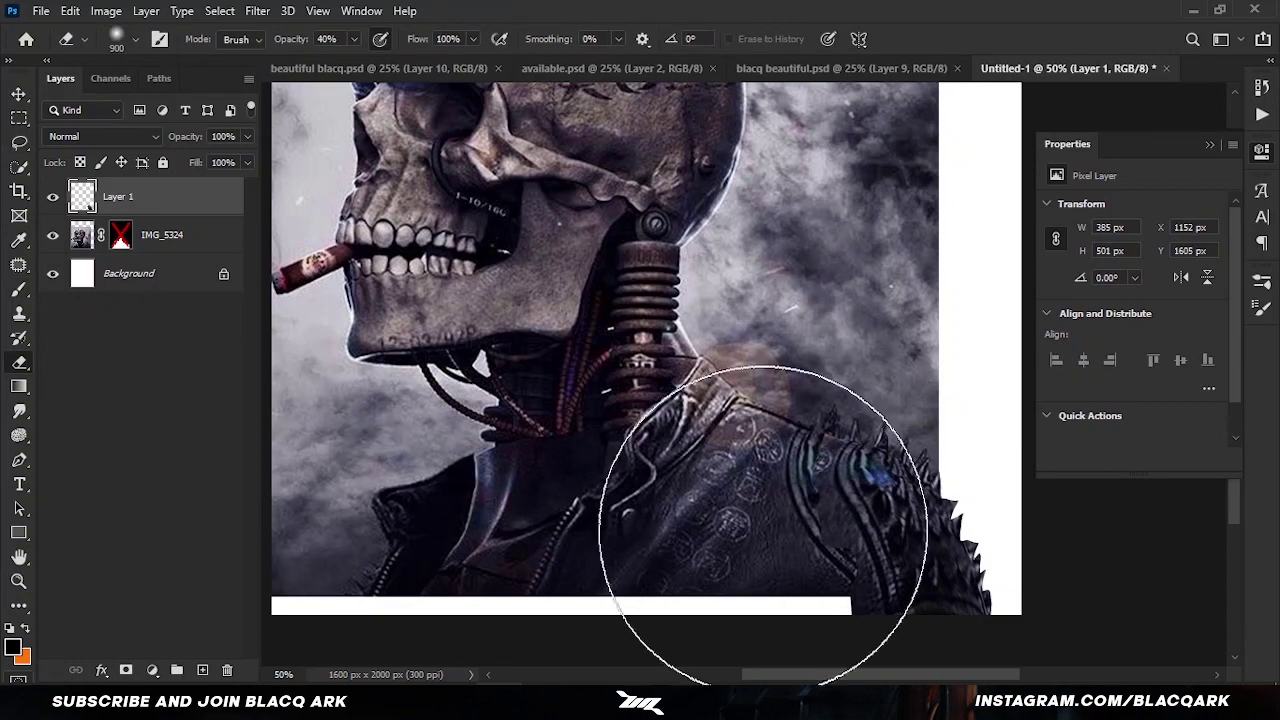
pyautogui.press('0')
pyautogui.moveTo(885, 602); pyautogui.dragTo(890, 484)
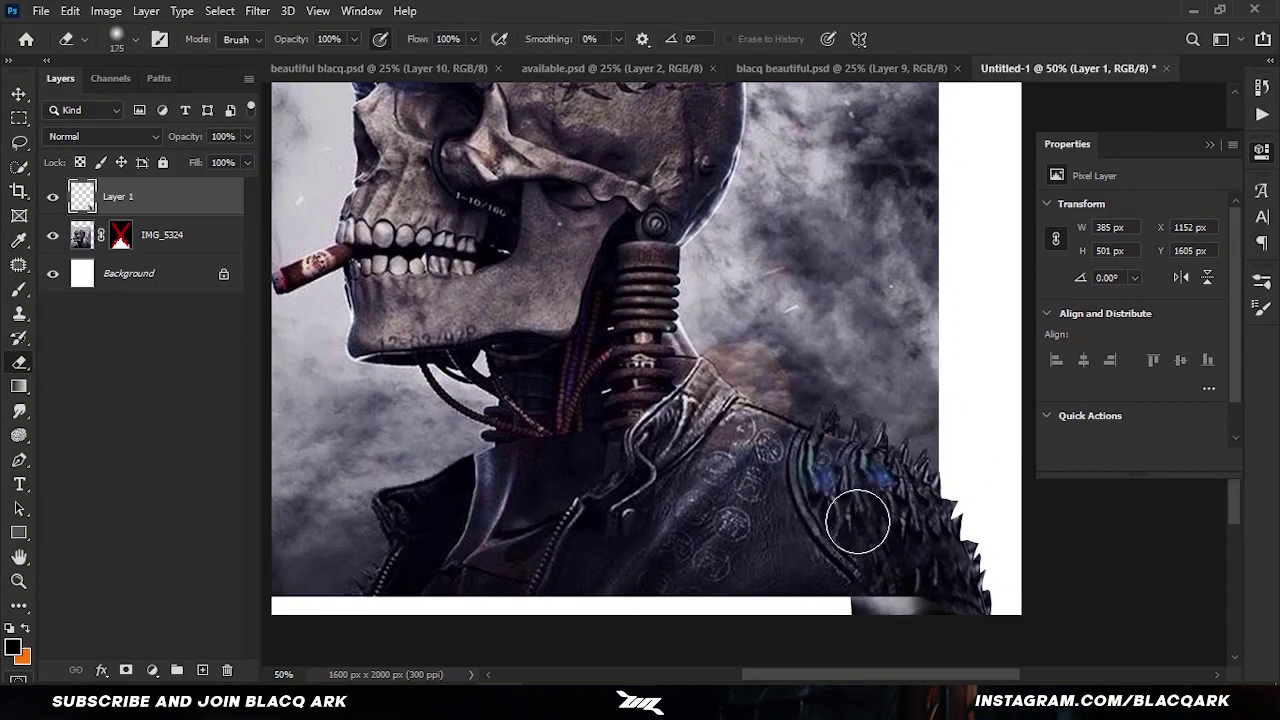
# Step: Duplicate the shoulder, move the copy to the lower left, and place it below IMG_5324
pyautogui.hotkey('ctrl', 'j')
pyautogui.hotkey('ctrl', 't')
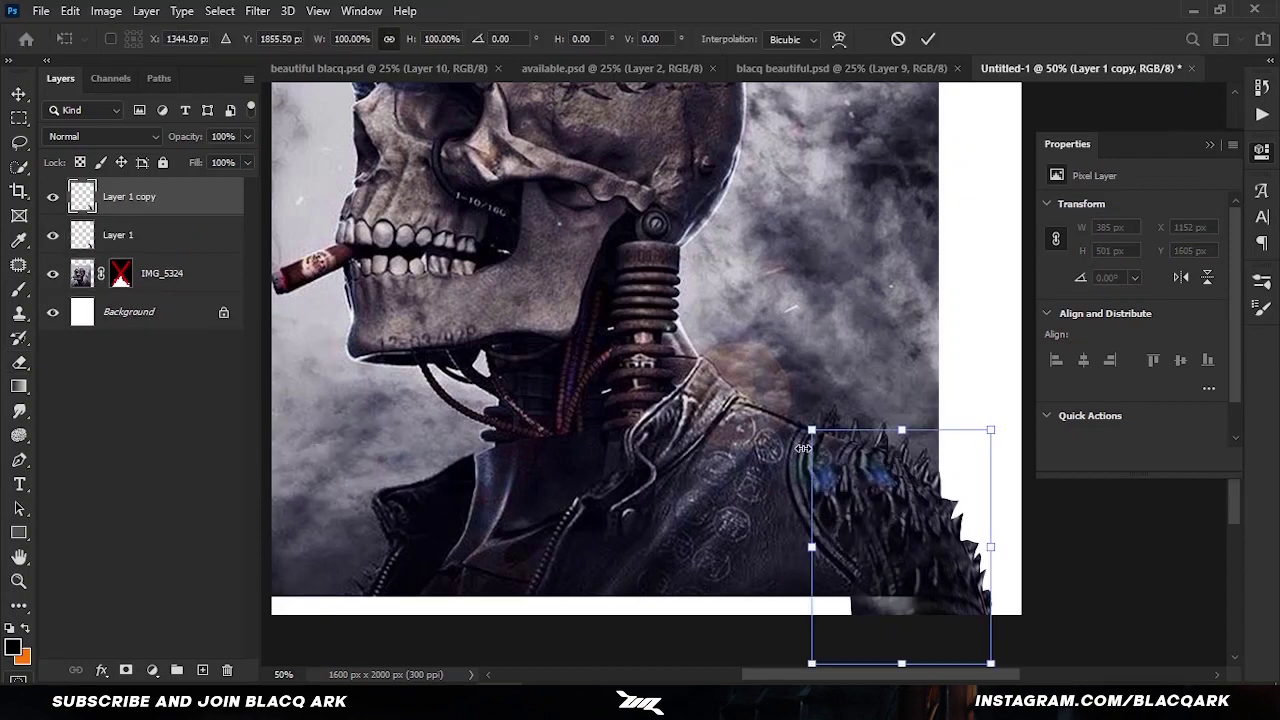
pyautogui.moveTo(985, 545); pyautogui.dragTo(629, 529)
pyautogui.moveTo(860, 550); pyautogui.dragTo(432, 445)
pyautogui.press('Return')
pyautogui.hotkey('ctrl', '[')
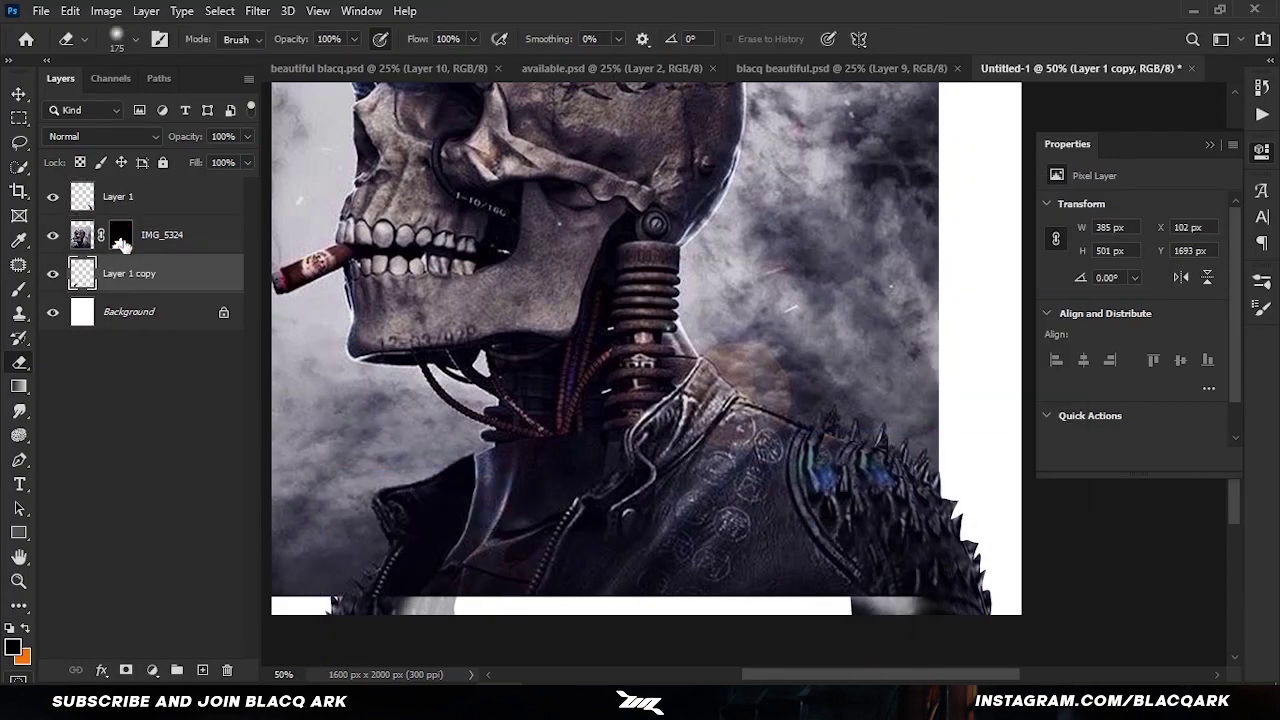
# Step: Re-enable the IMG_5324 mask, move a new shoulder copy to the top, and group the body layers
pyautogui.keyDown('shift'); pyautogui.click(120, 235); pyautogui.keyUp('shift')
pyautogui.rightClick(176, 273)
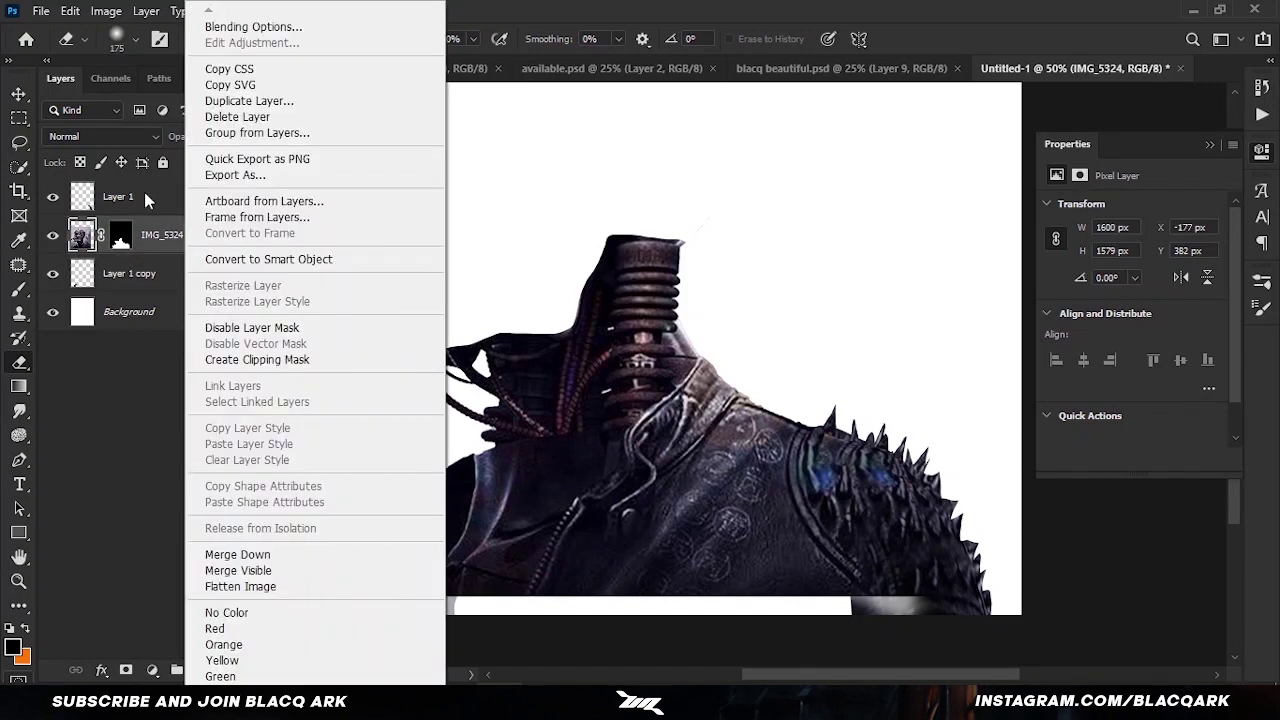
pyautogui.press('Escape')
pyautogui.hotkey('ctrl', 'j')
pyautogui.moveTo(186, 277); pyautogui.dragTo(160, 198)
pyautogui.click(180, 240)
pyautogui.keyDown('shift'); pyautogui.click(170, 311); pyautogui.keyUp('shift')
pyautogui.hotkey('ctrl', 'g')
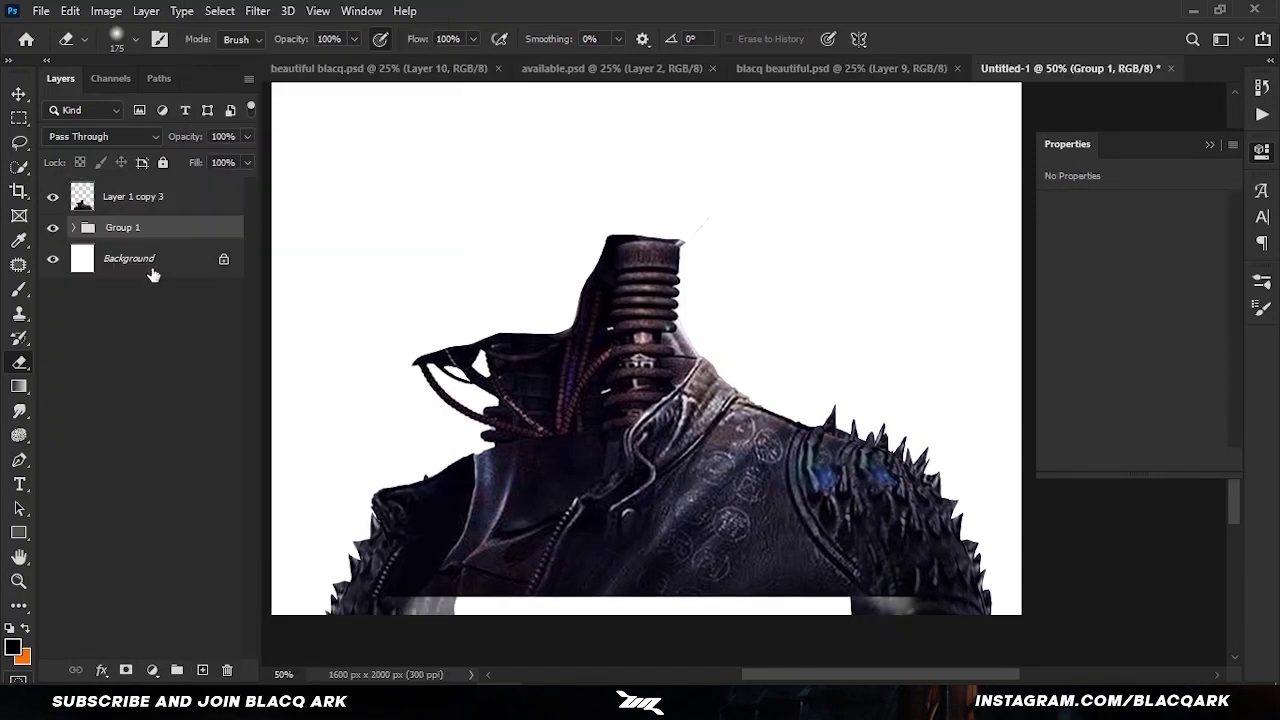
# Step: Select the white strip along the bottom and clone jacket texture over it
pyautogui.press('l')
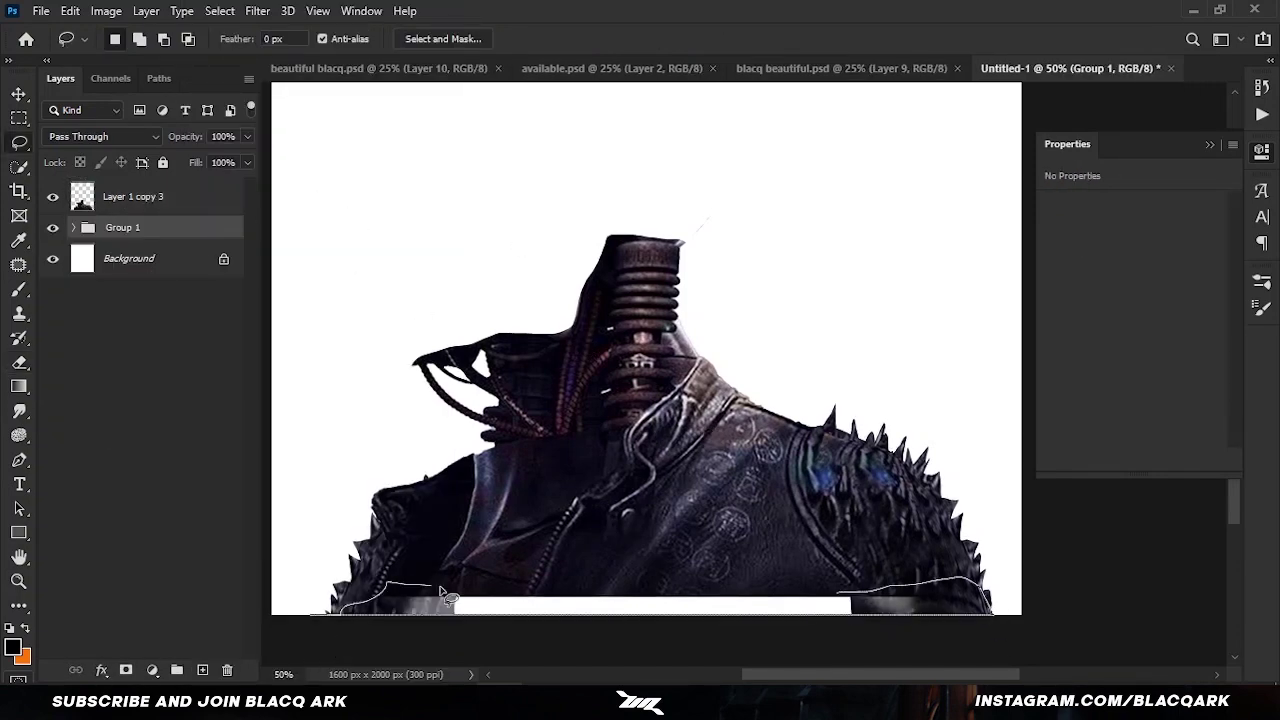
pyautogui.moveTo(447, 597); pyautogui.dragTo(786, 617)
pyautogui.rightClick(684, 582)
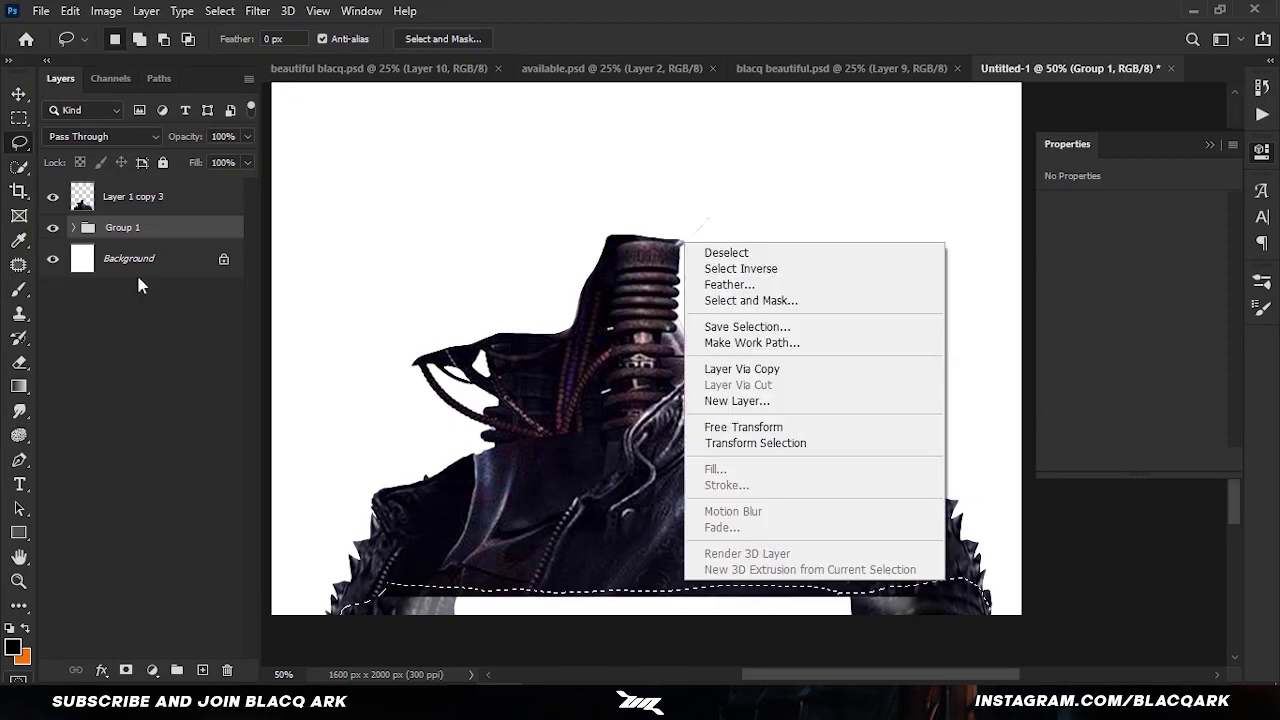
pyautogui.click(145, 200)
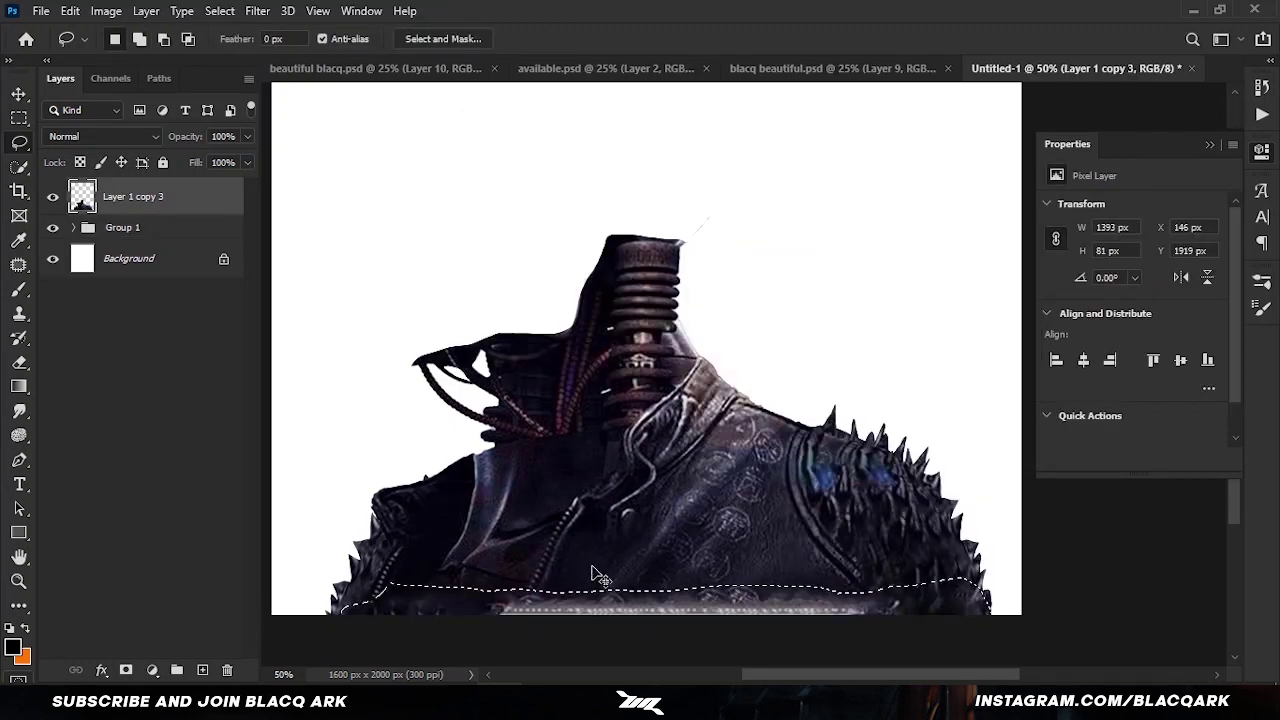
pyautogui.hotkey('ctrl', 'd')
pyautogui.press('s')
pyautogui.moveTo(742, 604); pyautogui.dragTo(821, 592)
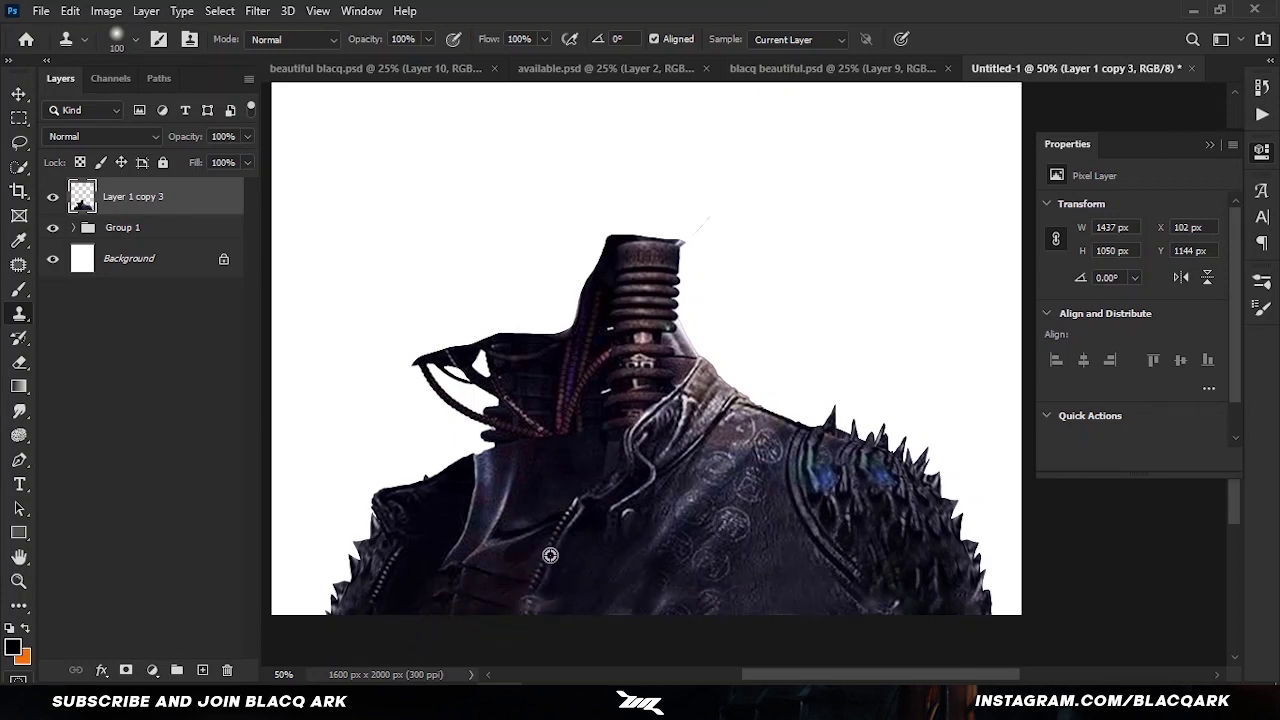
pyautogui.hotkey('ctrl', '-')
pyautogui.hotkey('ctrl', '-')
# Step: Place the IMG_2743 photo into the document
pyautogui.press('v')
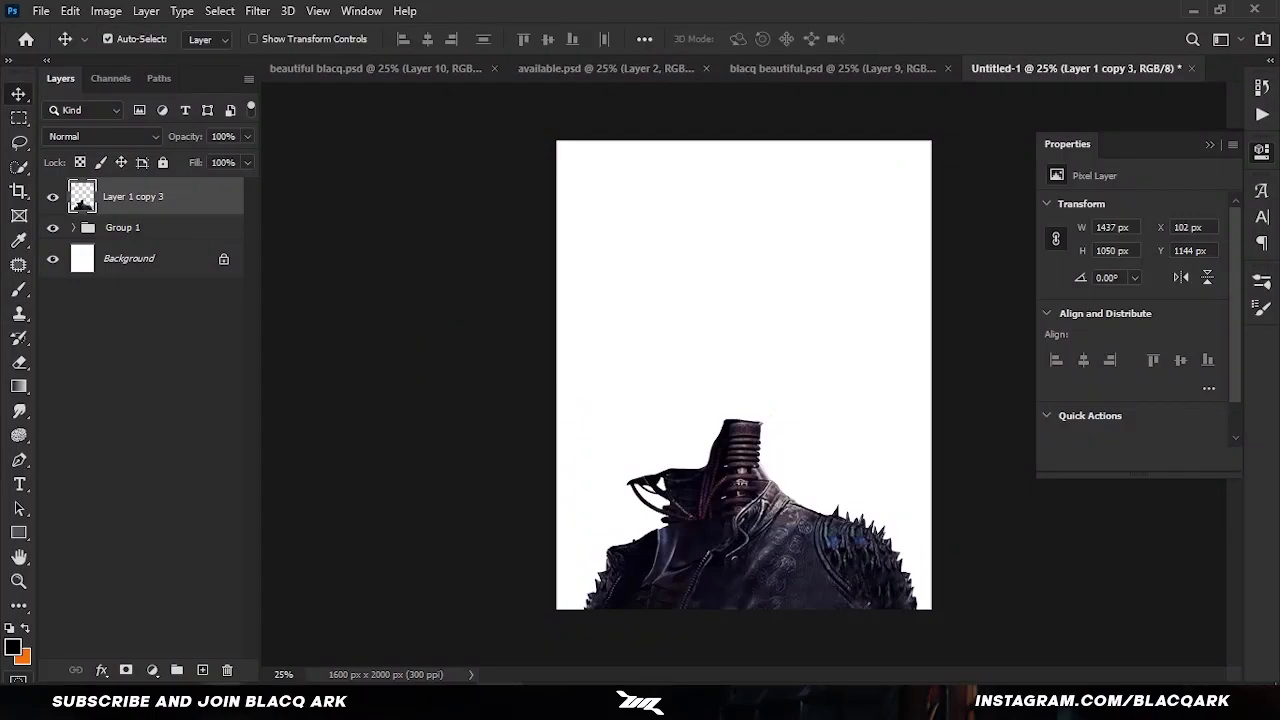
pyautogui.hotkey('alt', 'Tab')
pyautogui.moveTo(670, 440)
pyautogui.mouseDown()
pyautogui.moveTo(755, 475)
pyautogui.moveTo(640, 380)
pyautogui.mouseUp()
pyautogui.press('Return')
pyautogui.hotkey('ctrl', '+')
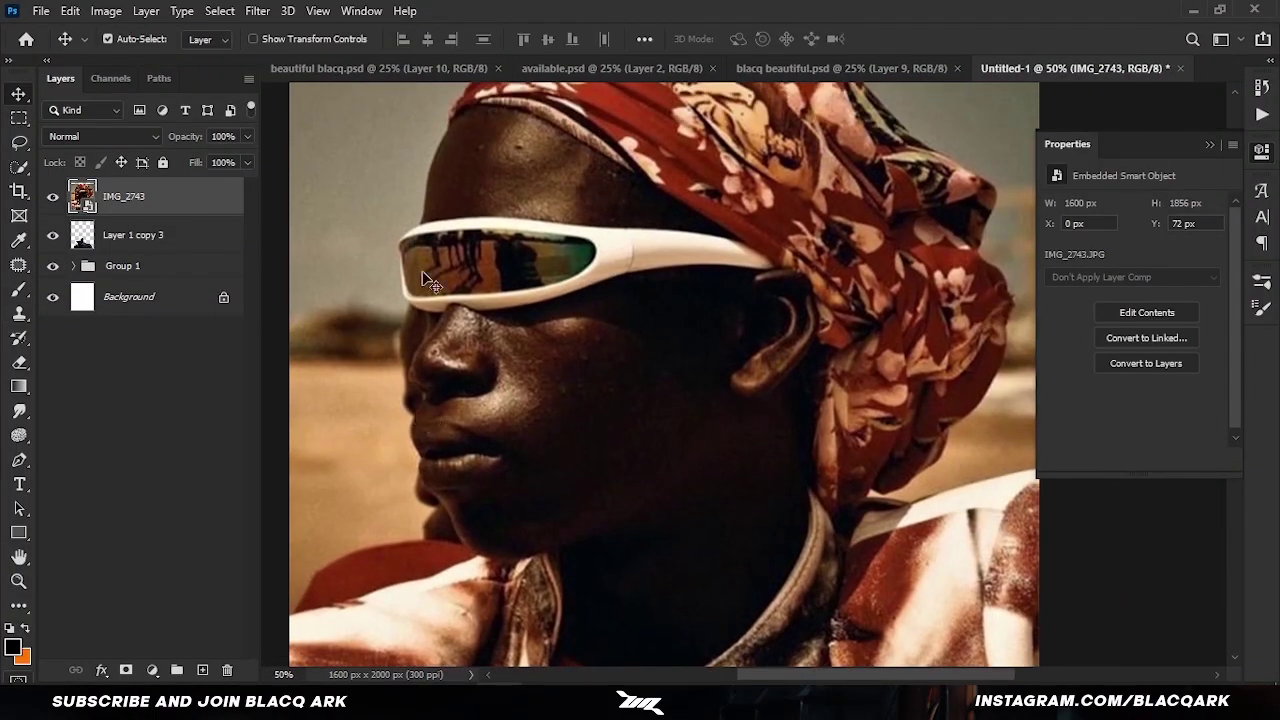
# Step: Select the person with Select Subject and add the sunglasses' left edge with the Lasso
pyautogui.press('p')
pyautogui.hotkey('ctrl', '+')
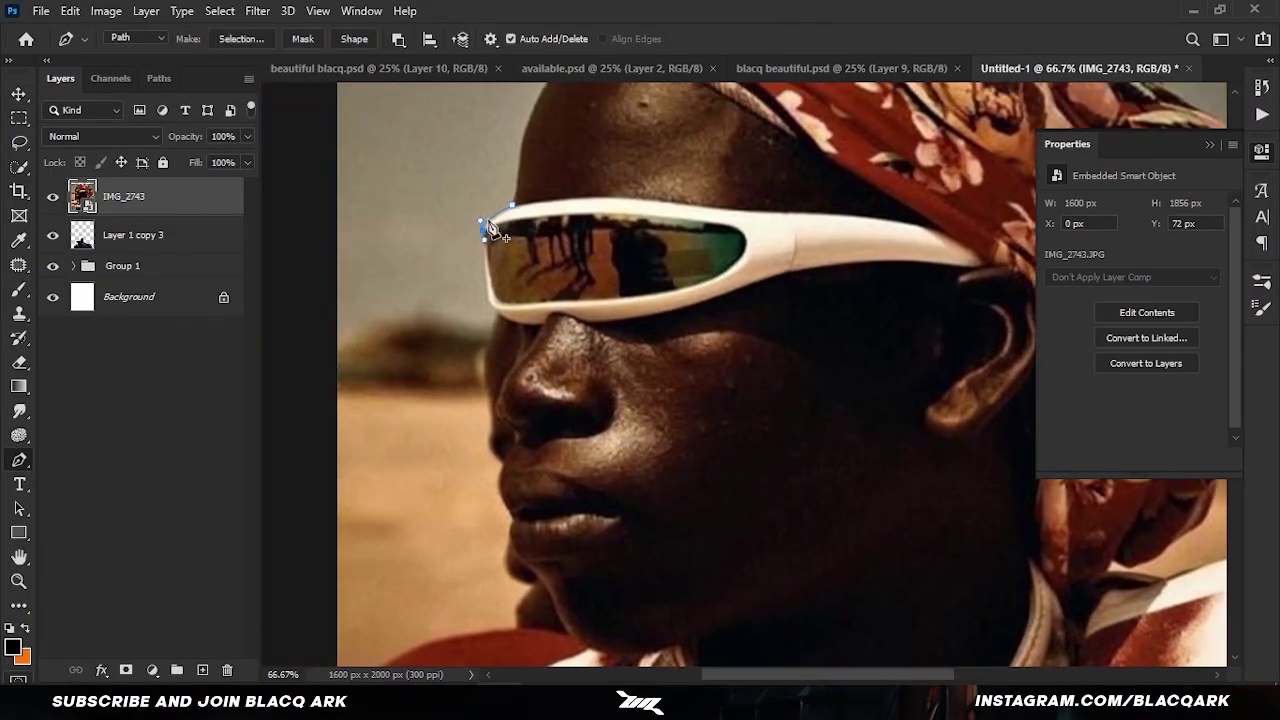
pyautogui.press('w')
pyautogui.click(545, 38)
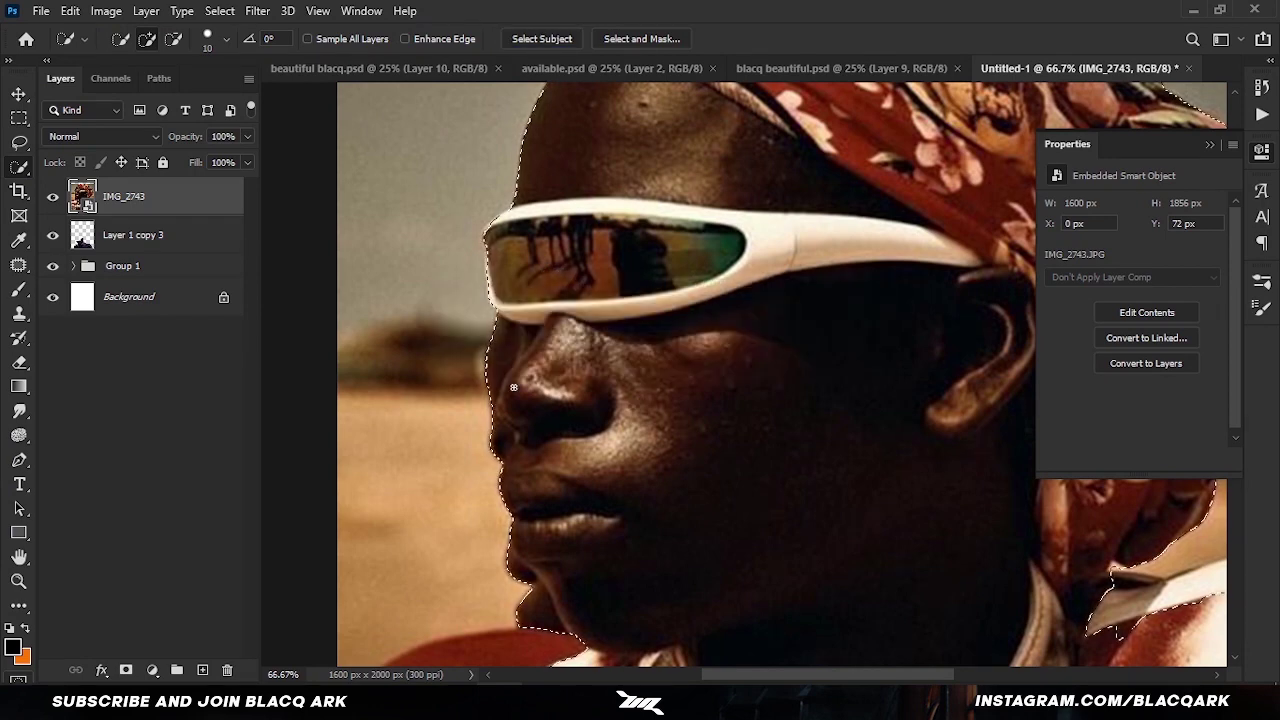
pyautogui.press('l')
pyautogui.hotkey('ctrl', '+')
pyautogui.hscroll(-3, 404, 368)
pyautogui.moveTo(420, 175); pyautogui.dragTo(437, 288)
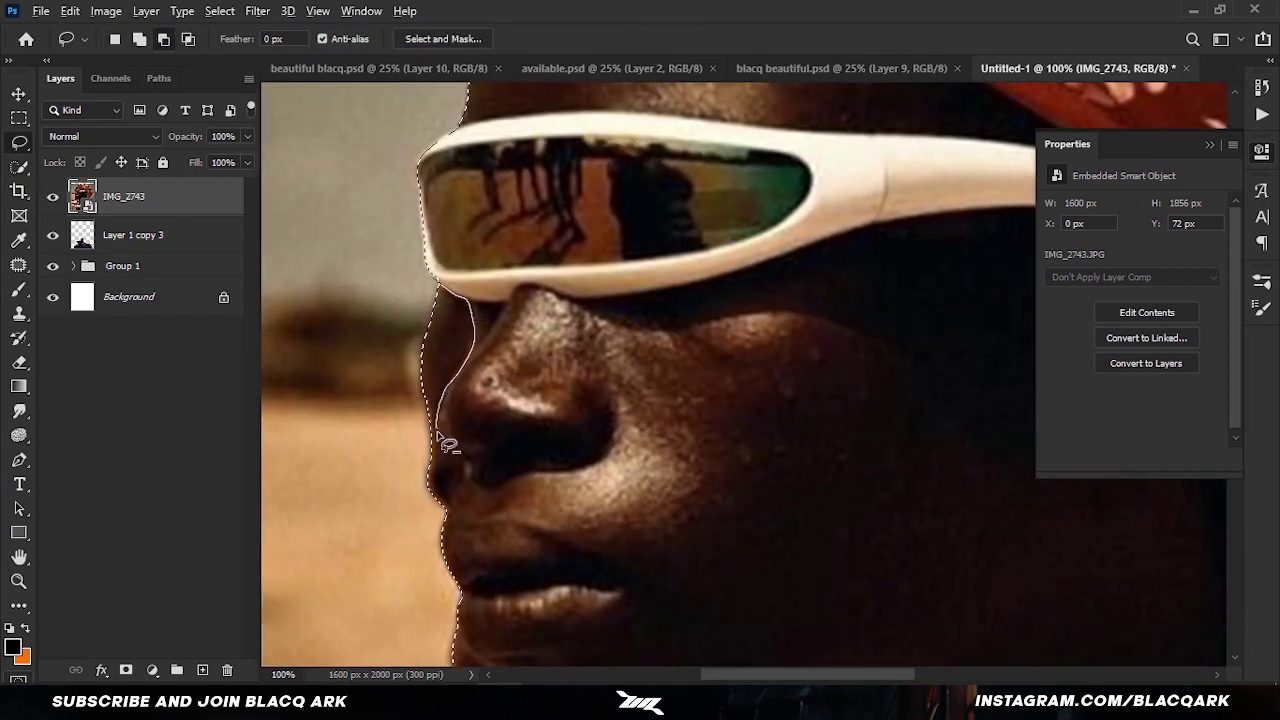
# Step: Close the lasso selection around the head across the chest and add the layer mask
pyautogui.scroll(-2, 478, 378)
pyautogui.hscroll(-1, 457, 485)
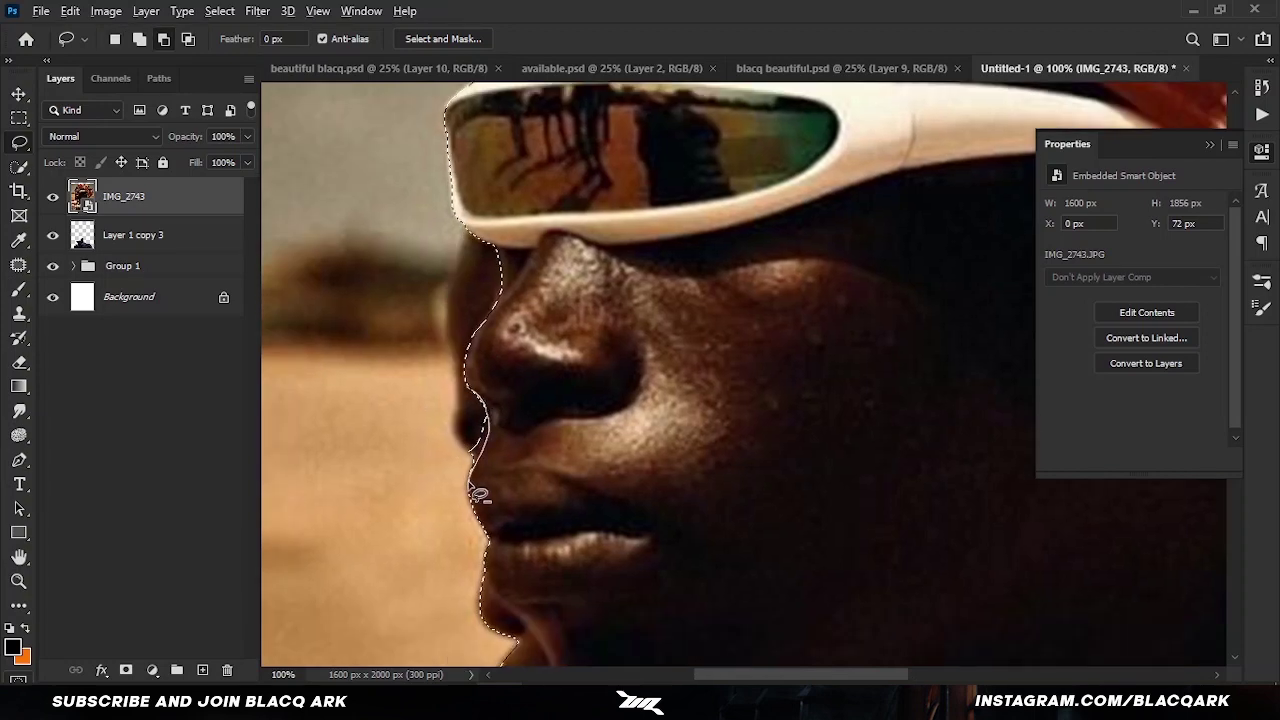
pyautogui.scroll(-3, 478, 492)
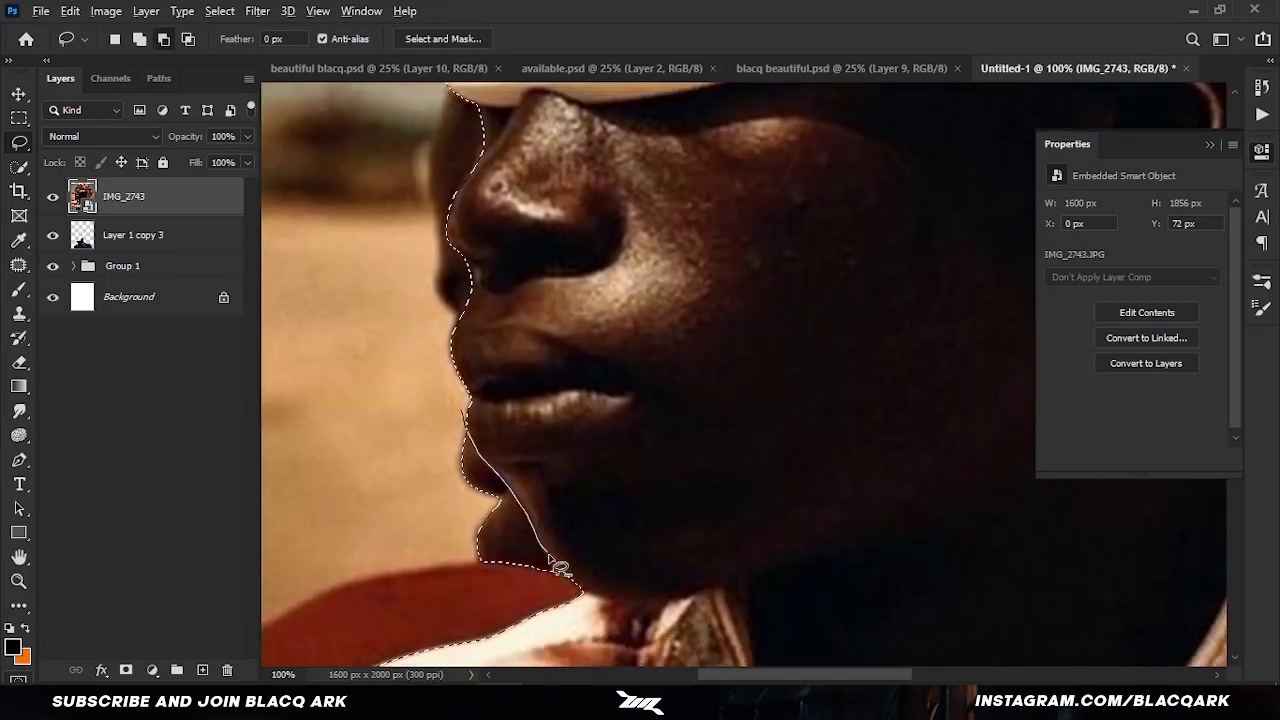
pyautogui.hotkey('ctrl', '-')
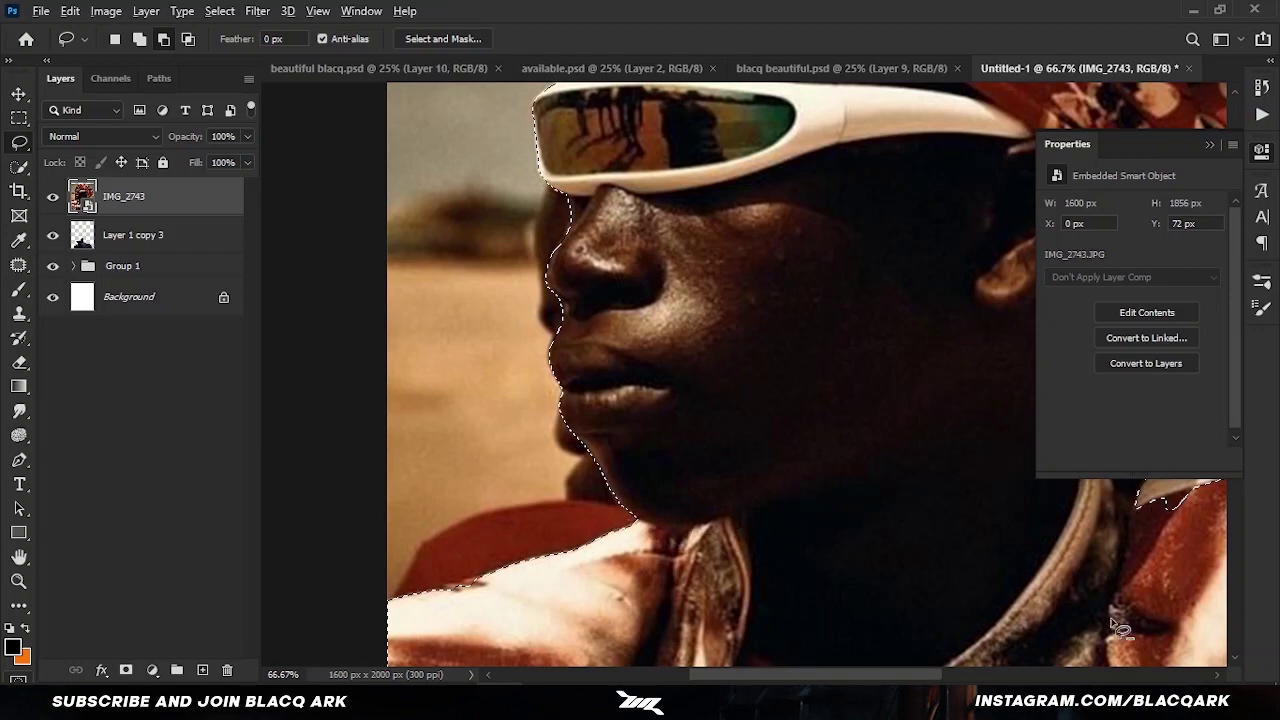
pyautogui.scroll(-6, 1114, 622)
pyautogui.hotkey('ctrl', '-')
pyautogui.hotkey('ctrl', '-')
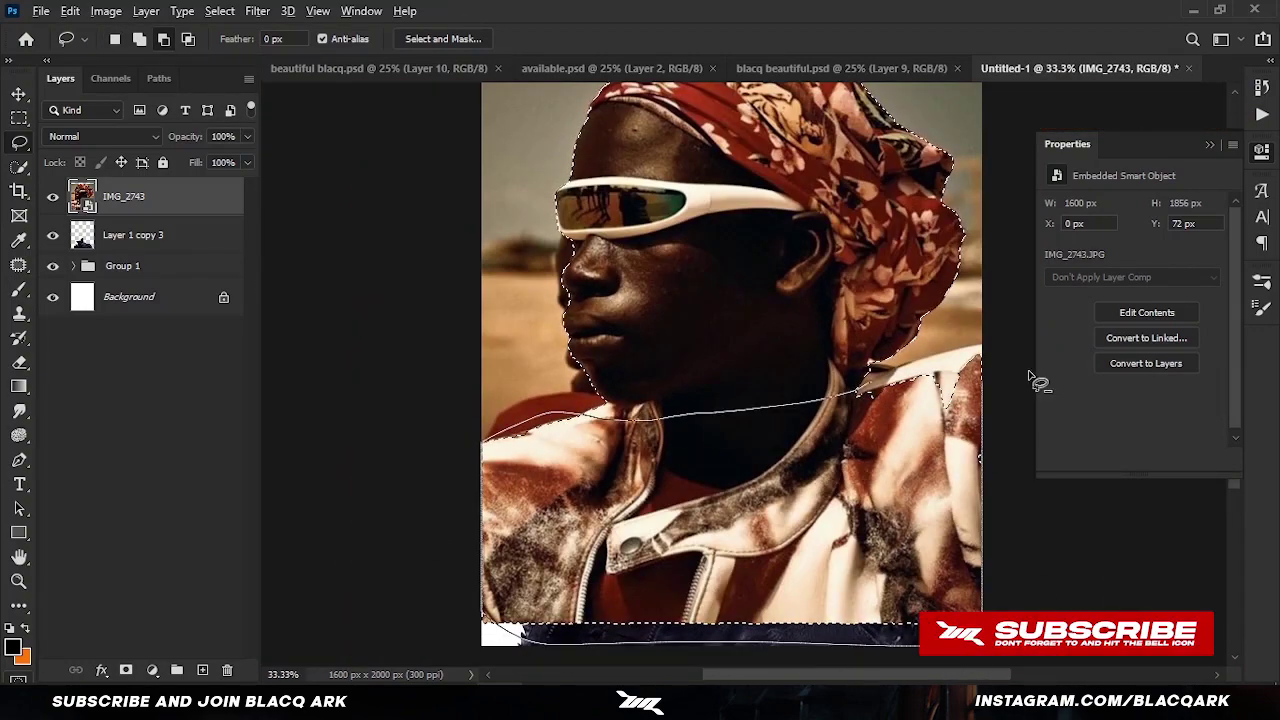
pyautogui.moveTo(1035, 380); pyautogui.dragTo(1033, 382)
pyautogui.scroll(3, 720, 400)
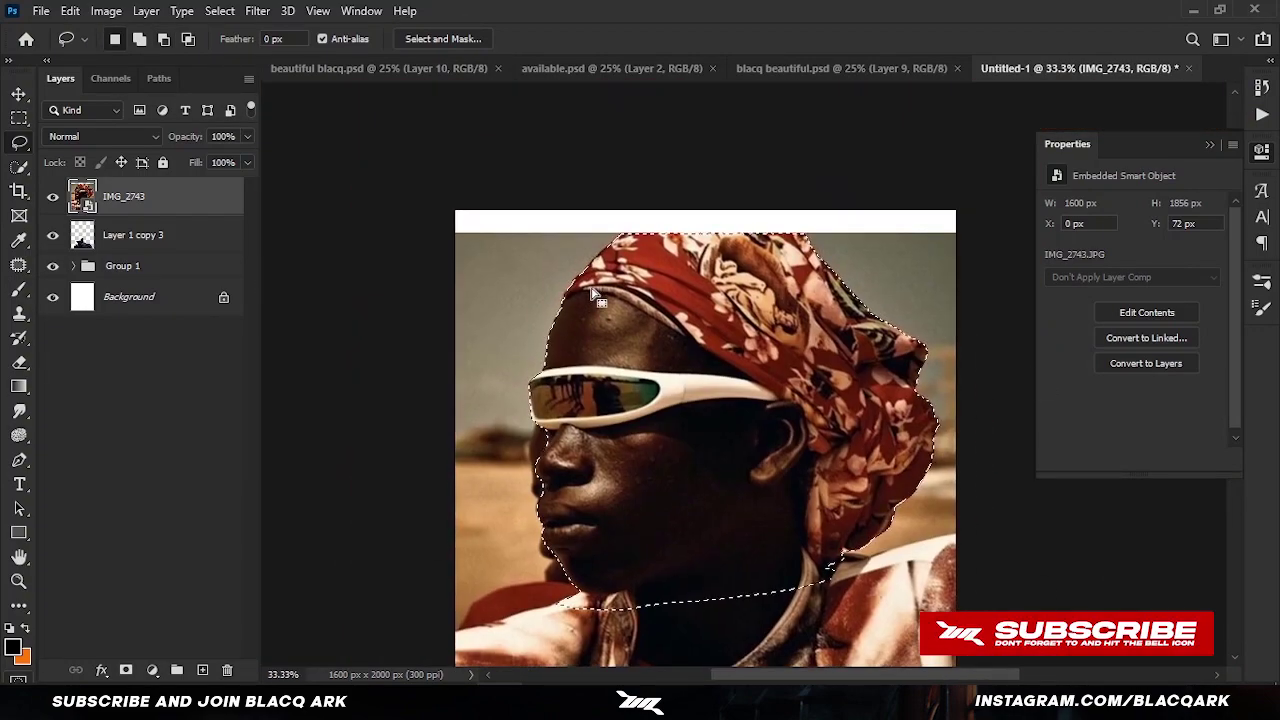
pyautogui.click(127, 671)
# Step: Clone fabric along the headwrap's top edge using a 0% hardness brush on the photo pixels
pyautogui.press('s')
pyautogui.rightClick(578, 232)
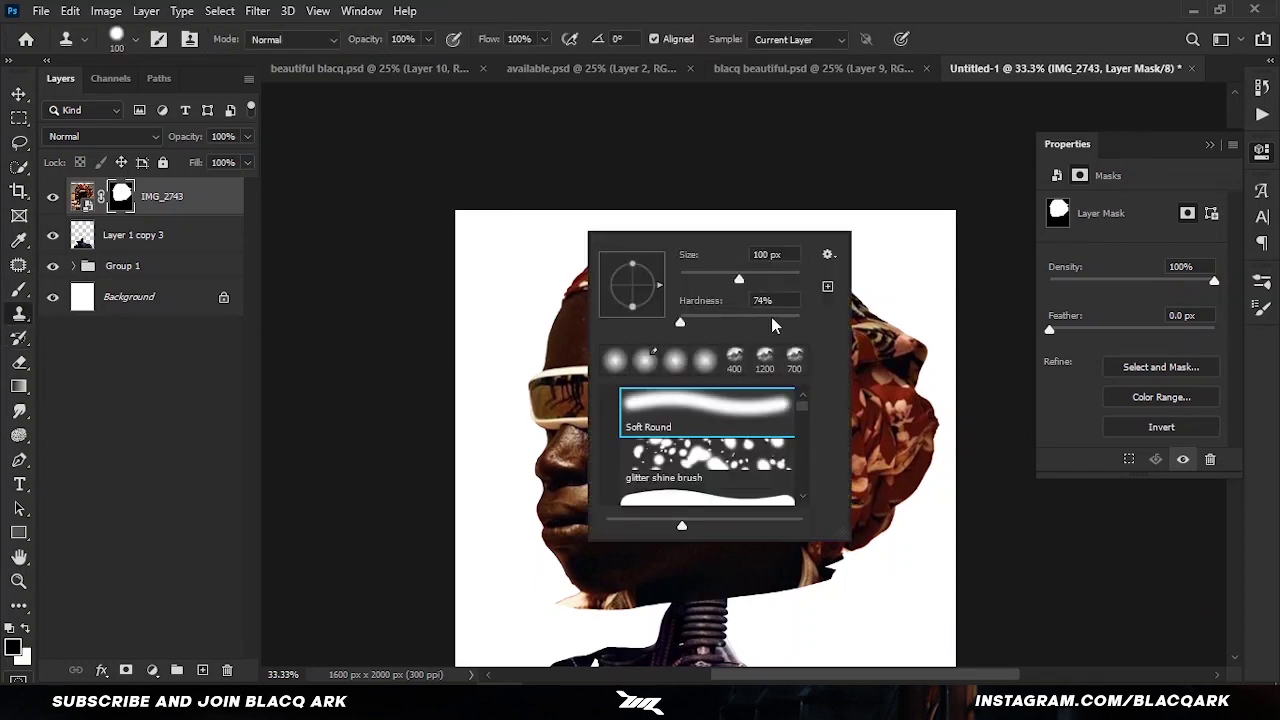
pyautogui.press('Escape')
pyautogui.hotkey('ctrl', '2')
pyautogui.rightClick(760, 252)
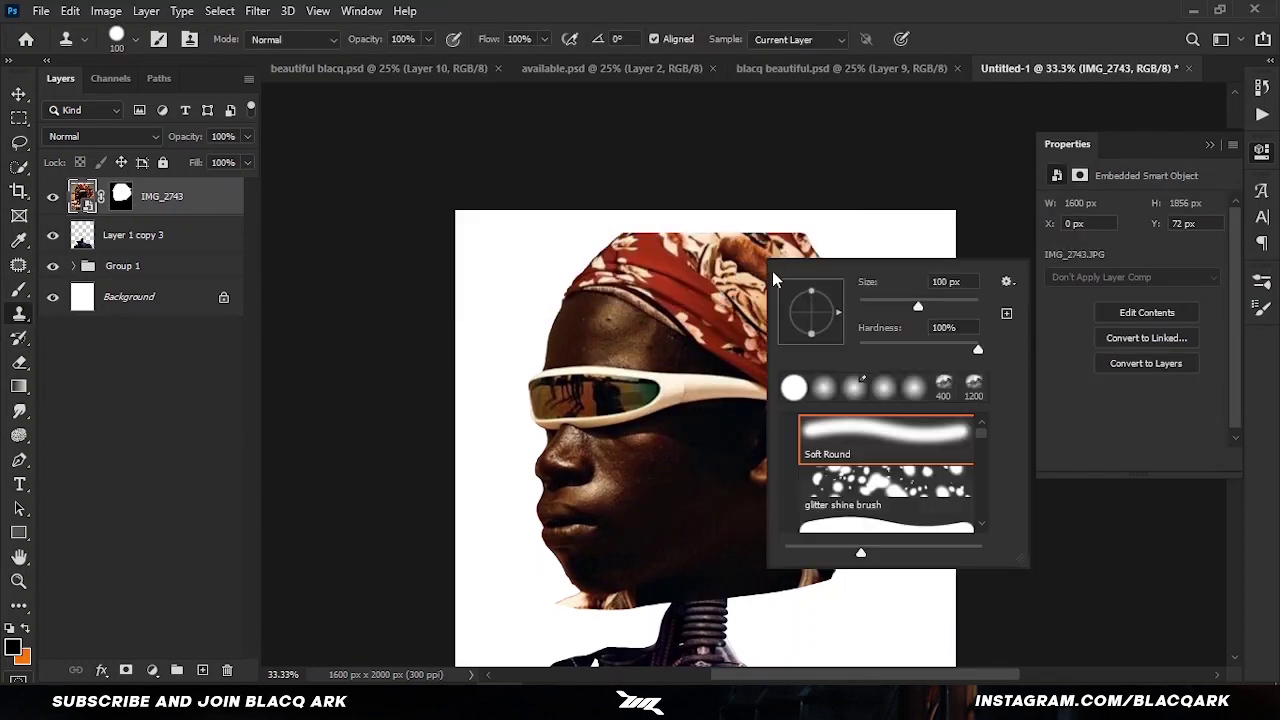
pyautogui.press('Escape')
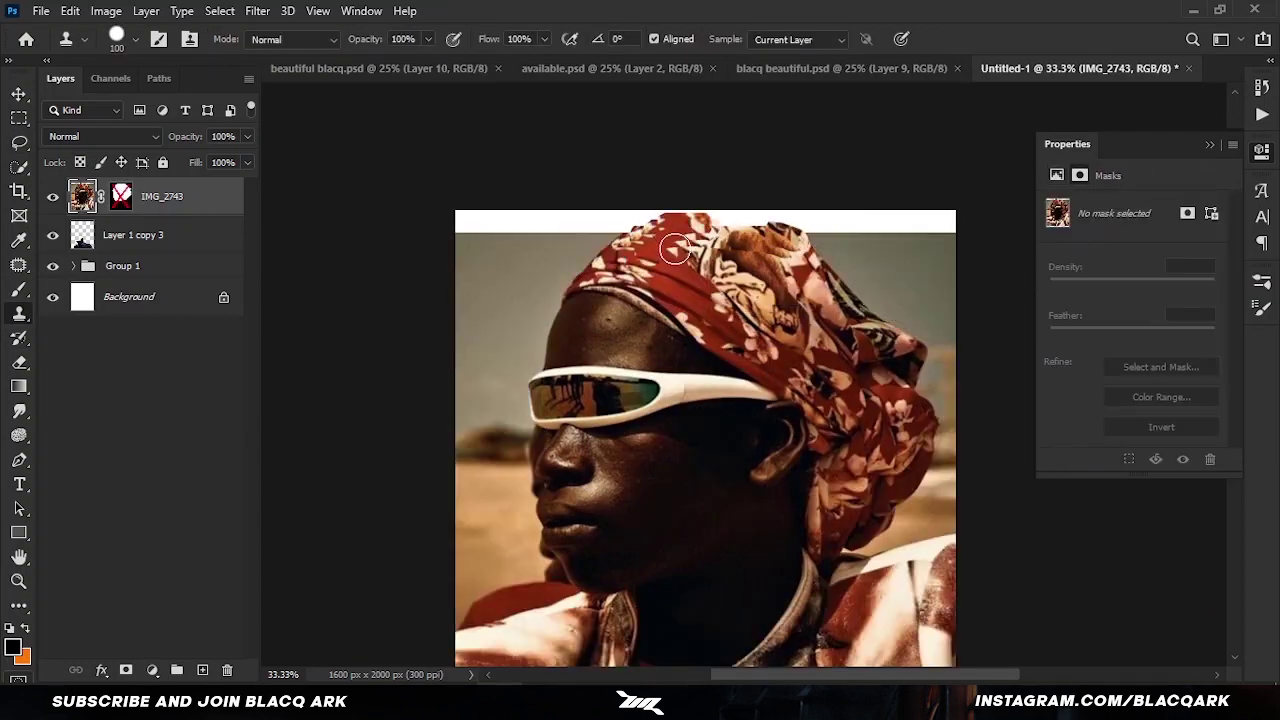
pyautogui.rightClick(780, 243)
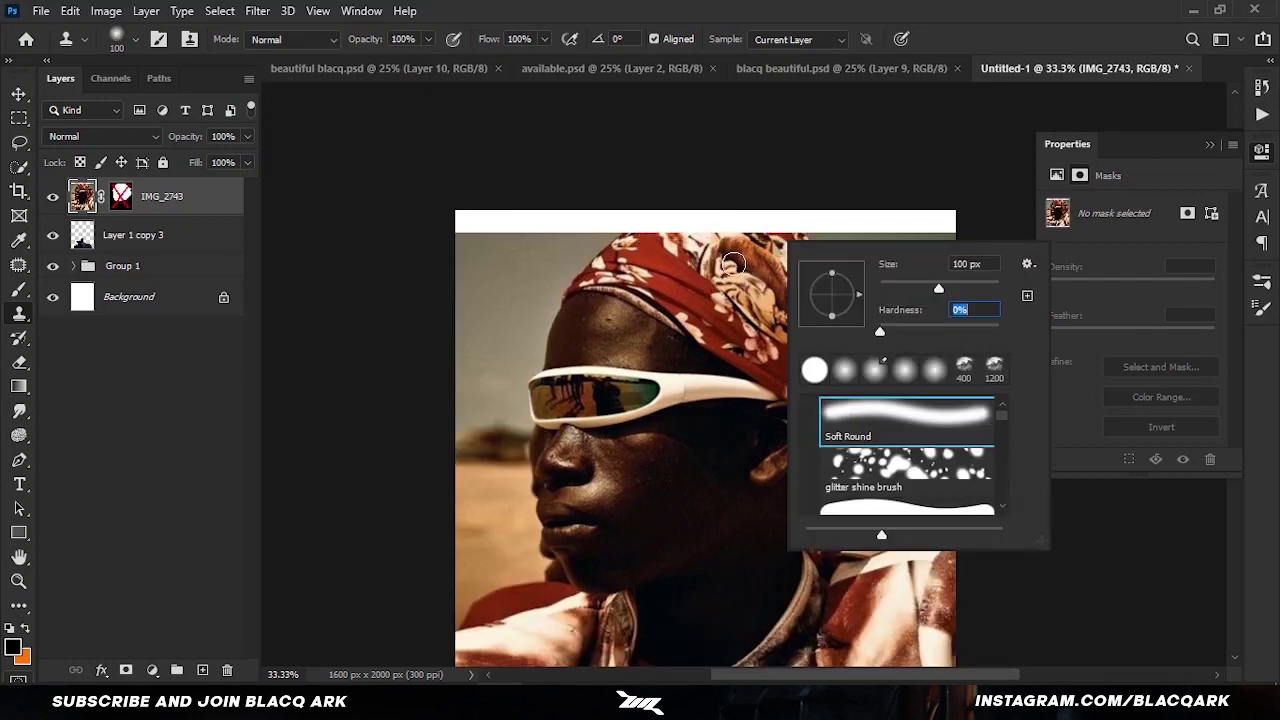
pyautogui.press('Escape')
pyautogui.moveTo(800, 244)
pyautogui.mouseDown()
pyautogui.moveTo(700, 225)
pyautogui.moveTo(803, 240)
pyautogui.mouseUp()
# Step: Re-enable the IMG_2743 mask and convert the layer to a smart object
pyautogui.keyDown('shift'); pyautogui.click(121, 196); pyautogui.keyUp('shift')
pyautogui.press('l')
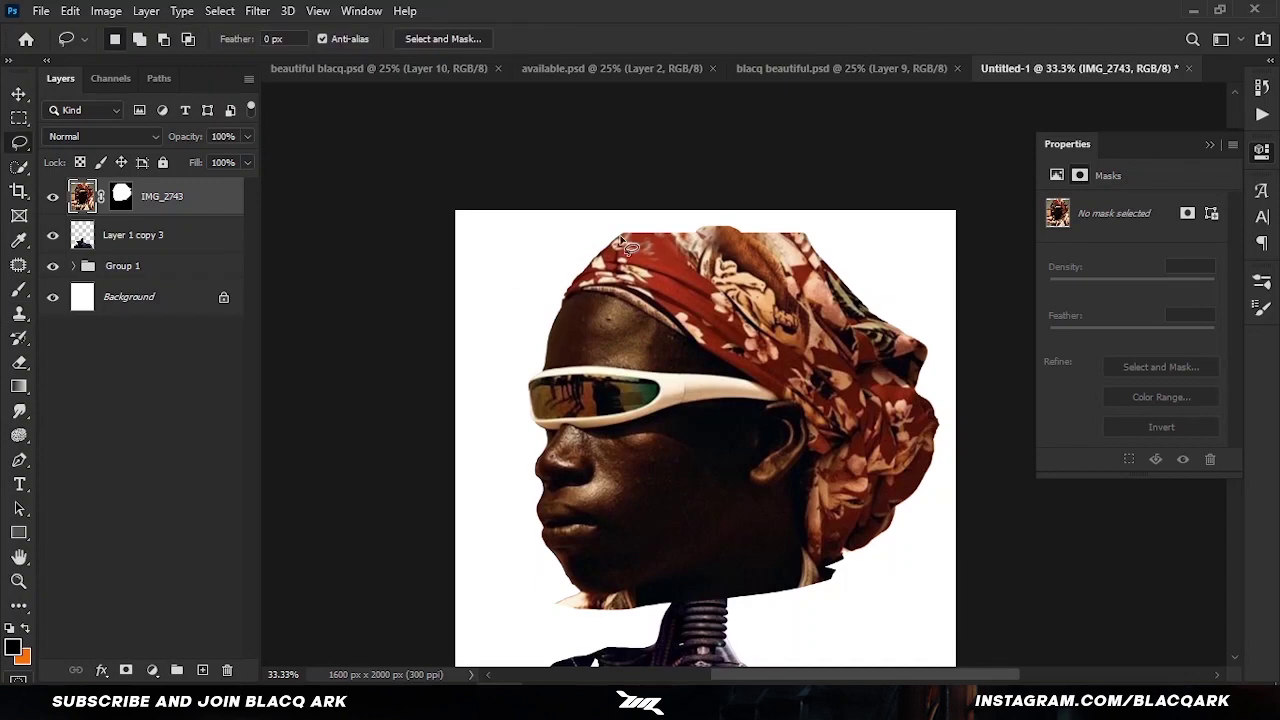
pyautogui.click(121, 196)
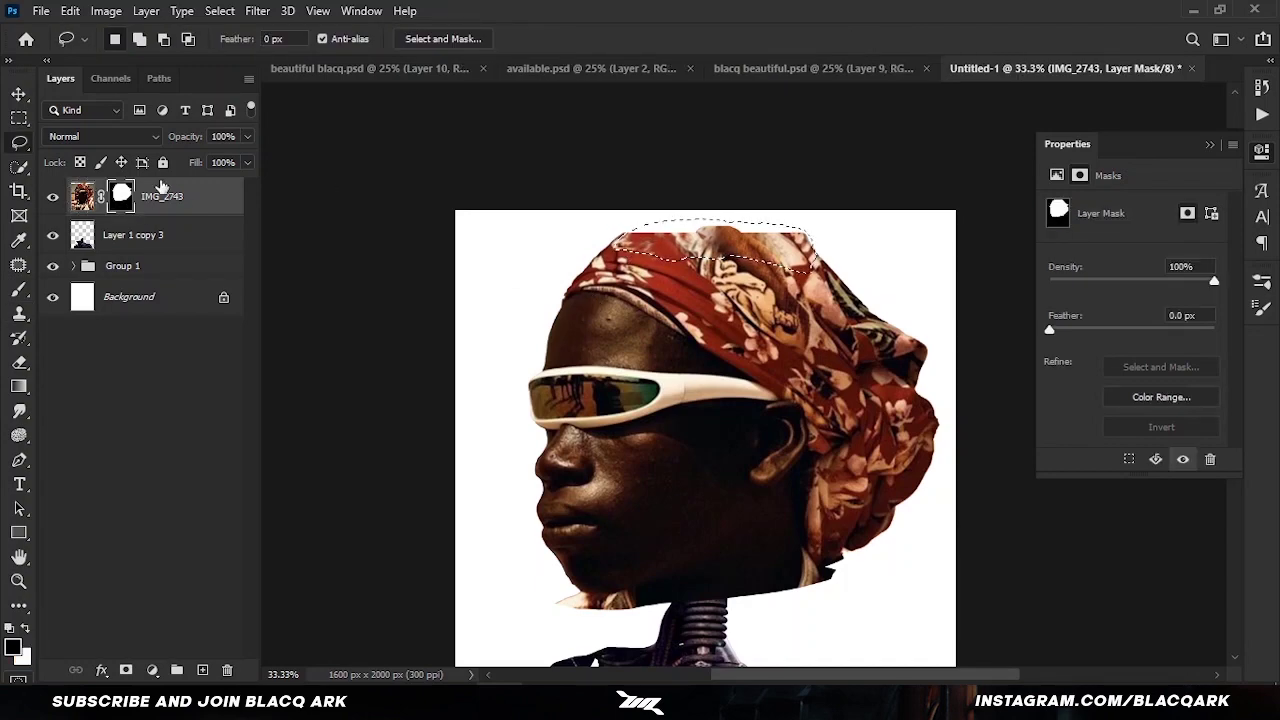
pyautogui.press('v')
pyautogui.hotkey('ctrl', '-')
pyautogui.rightClick(155, 207)
pyautogui.click(190, 212)
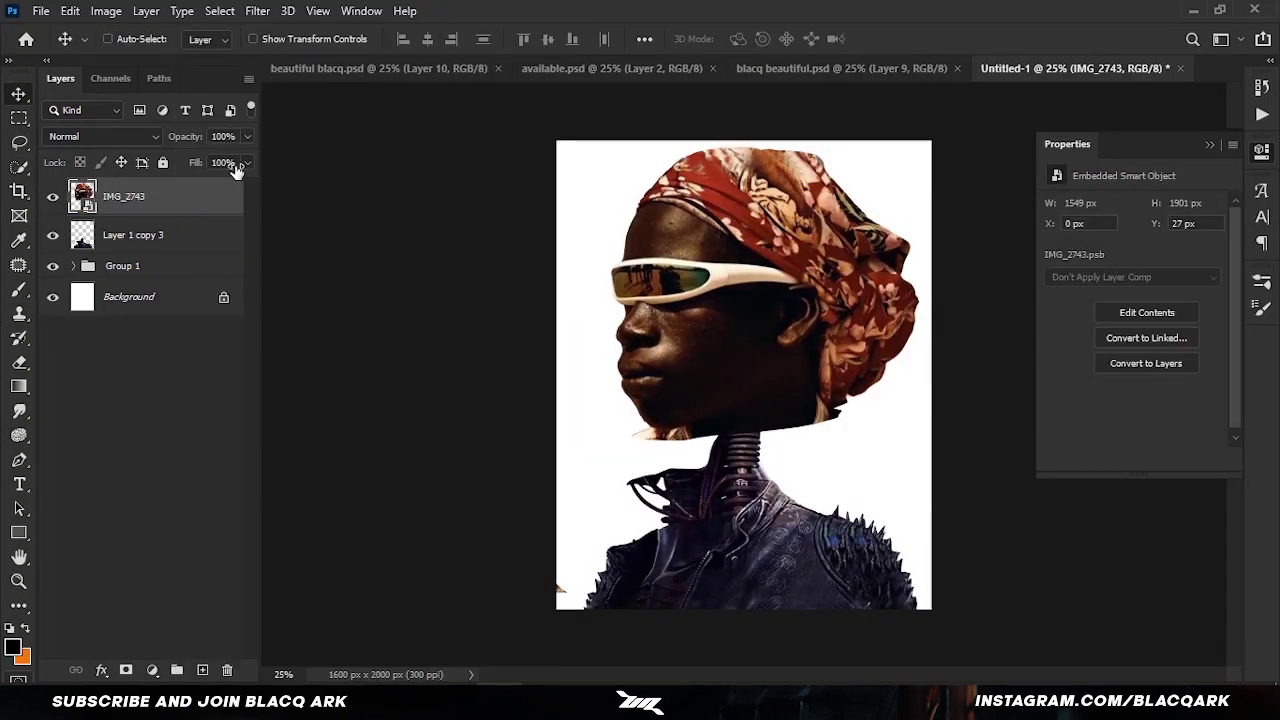
# Step: Scale the head to 74%, tilt it -6.27°, seat it on the body, and move it below
pyautogui.hotkey('ctrl', 't')
pyautogui.moveTo(919, 146); pyautogui.dragTo(825, 262)
pyautogui.moveTo(505, 300); pyautogui.dragTo(523, 334)
pyautogui.moveTo(760, 433)
pyautogui.mouseDown()
pyautogui.moveTo(672, 416)
pyautogui.moveTo(709, 421)
pyautogui.mouseUp()
pyautogui.press('Return')
pyautogui.hotkey('ctrl', '[')
# Step: Warp the left edge of Layer 1 copy 3 toward the chin to fit the face
pyautogui.hotkey('ctrl', '+')
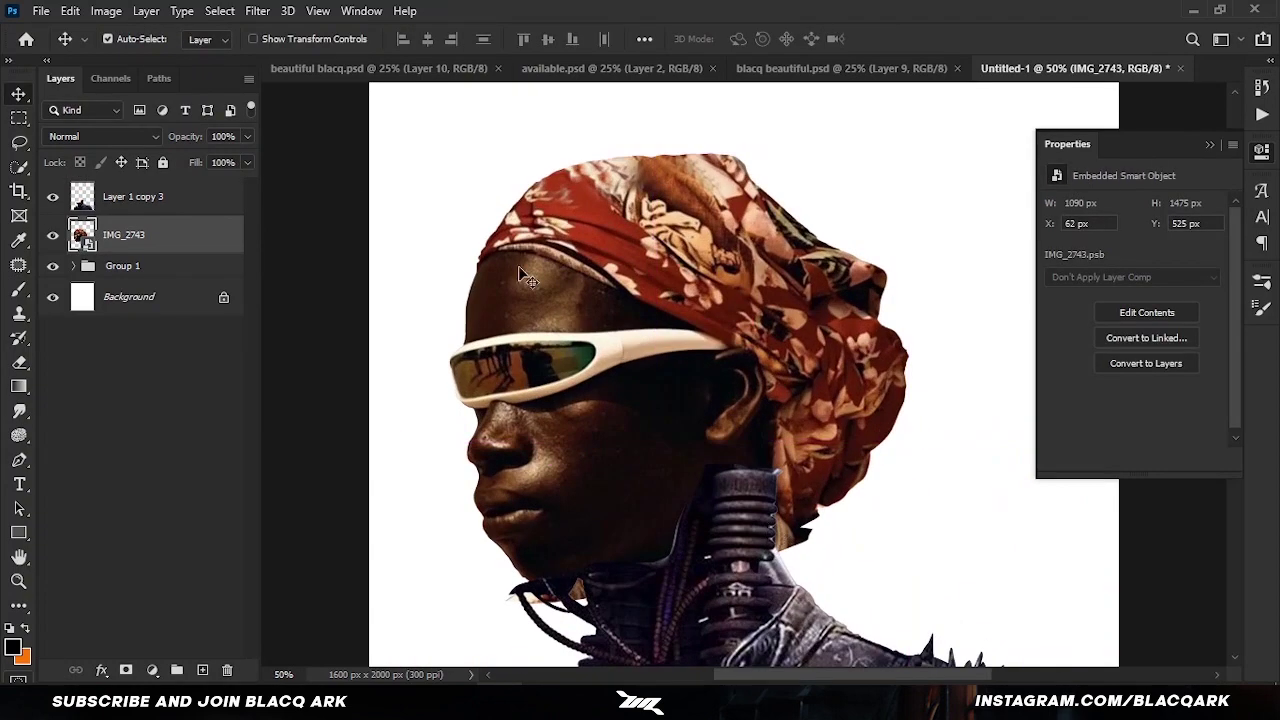
pyautogui.scroll(-2, 520, 275)
pyautogui.click(800, 378)
pyautogui.hotkey('ctrl', 't')
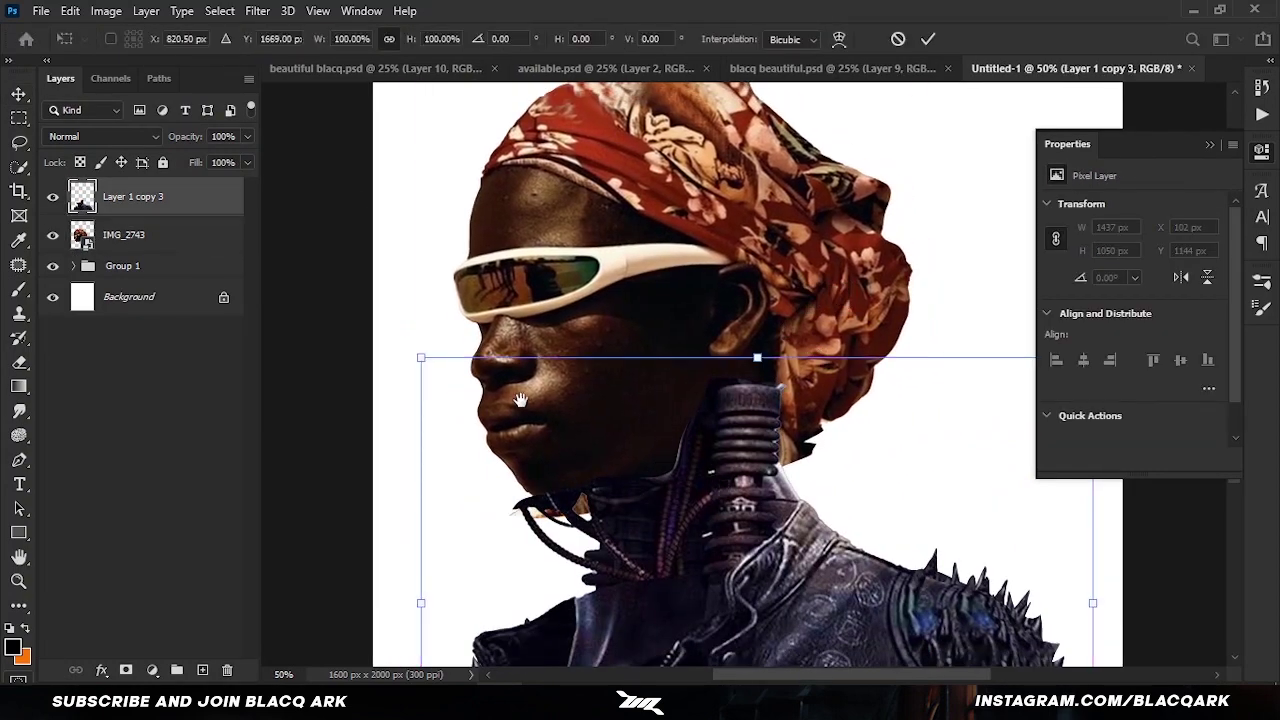
pyautogui.moveTo(520, 400); pyautogui.dragTo(509, 301)
pyautogui.moveTo(418, 450); pyautogui.dragTo(417, 403)
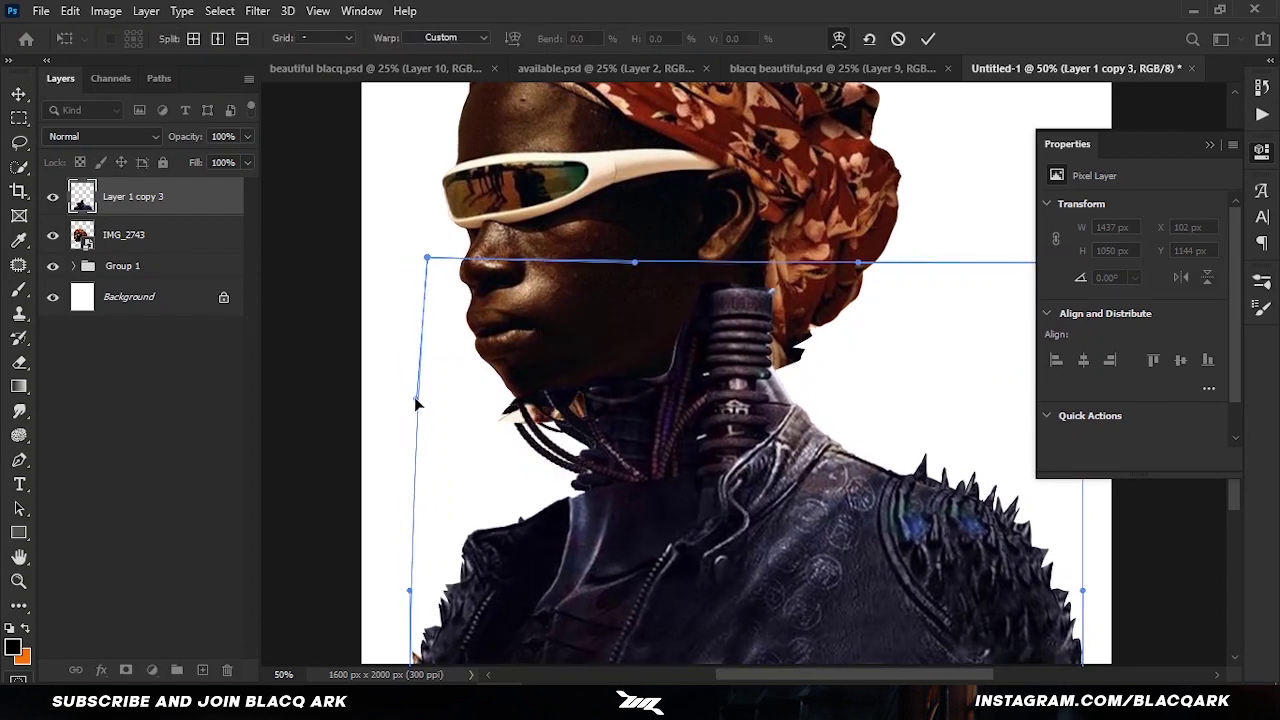
pyautogui.press('Return')
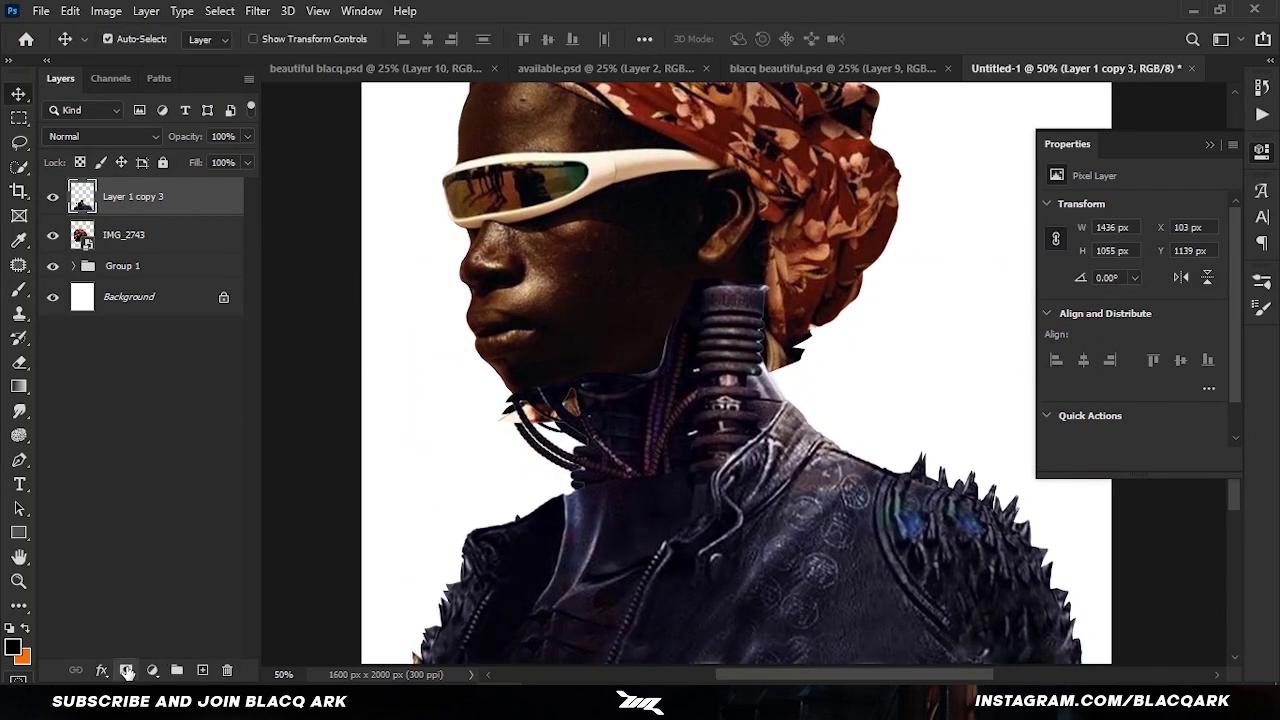
# Step: Add a mask to Layer 1 copy 3, set up the brush, and hide Group 1
pyautogui.click(127, 670)
pyautogui.press('b')
pyautogui.rightClick(530, 360)
pyautogui.press('Return')
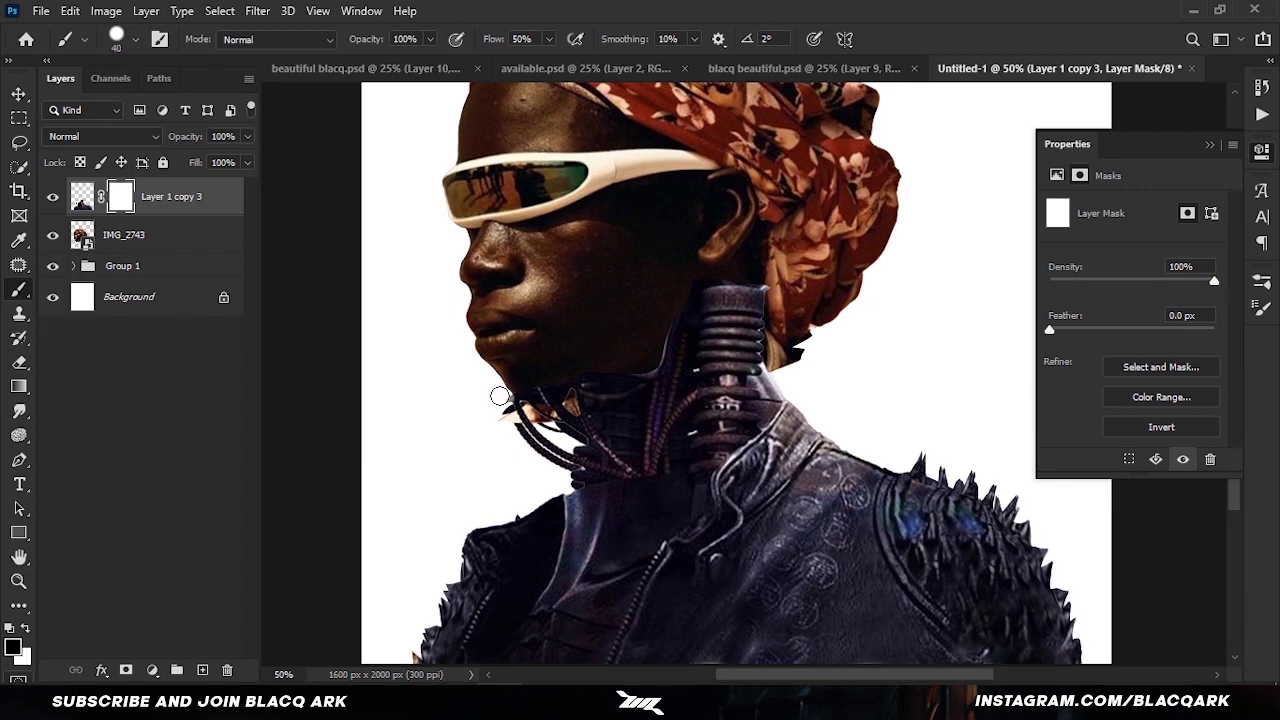
pyautogui.click(52, 265)
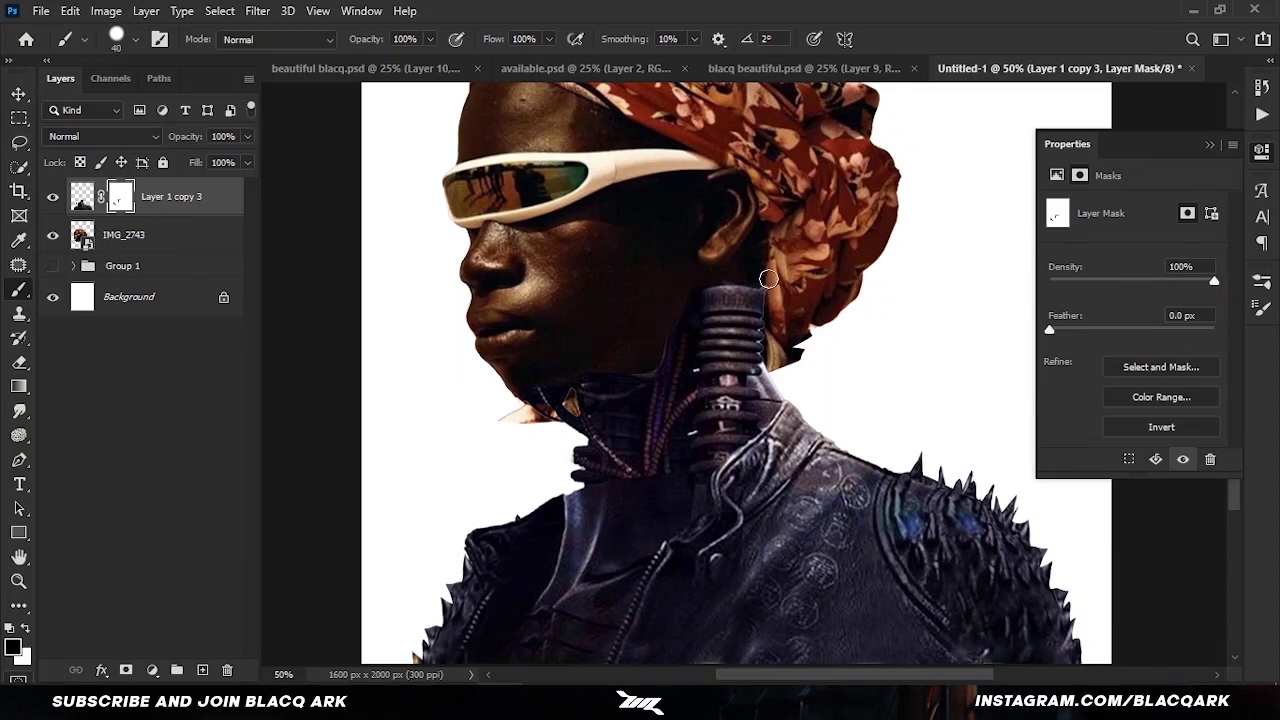
# Step: Mask IMG_2743 and paint out the orange fringe below the chin with a Soft Round brush
pyautogui.click(160, 234)
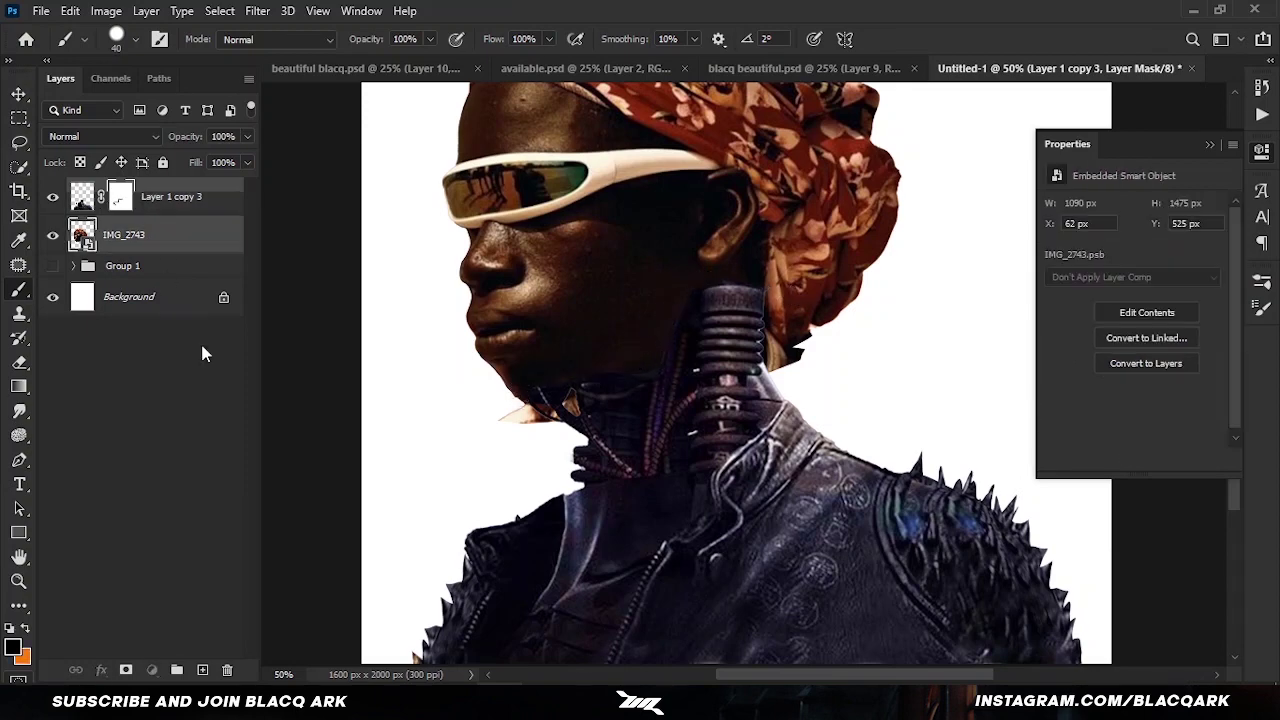
pyautogui.click(127, 670)
pyautogui.moveTo(505, 414); pyautogui.dragTo(555, 430)
pyautogui.rightClick(518, 388)
pyautogui.press('Return')
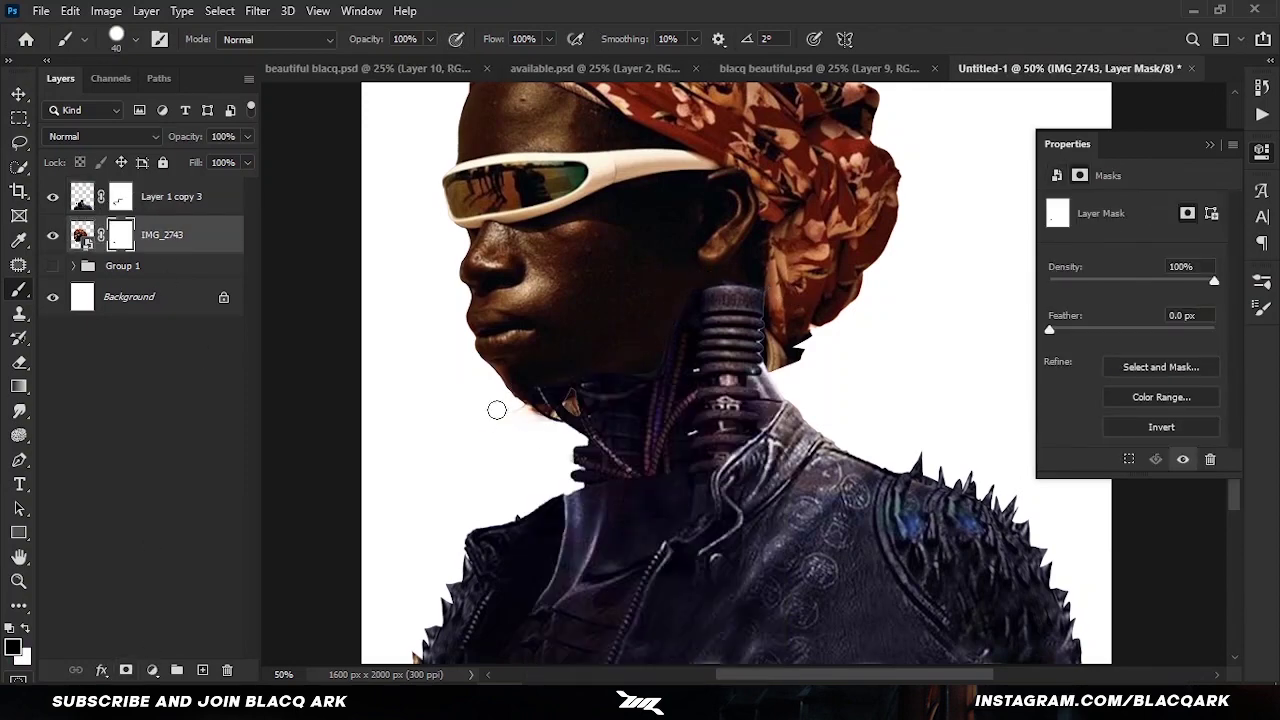
pyautogui.rightClick(548, 418)
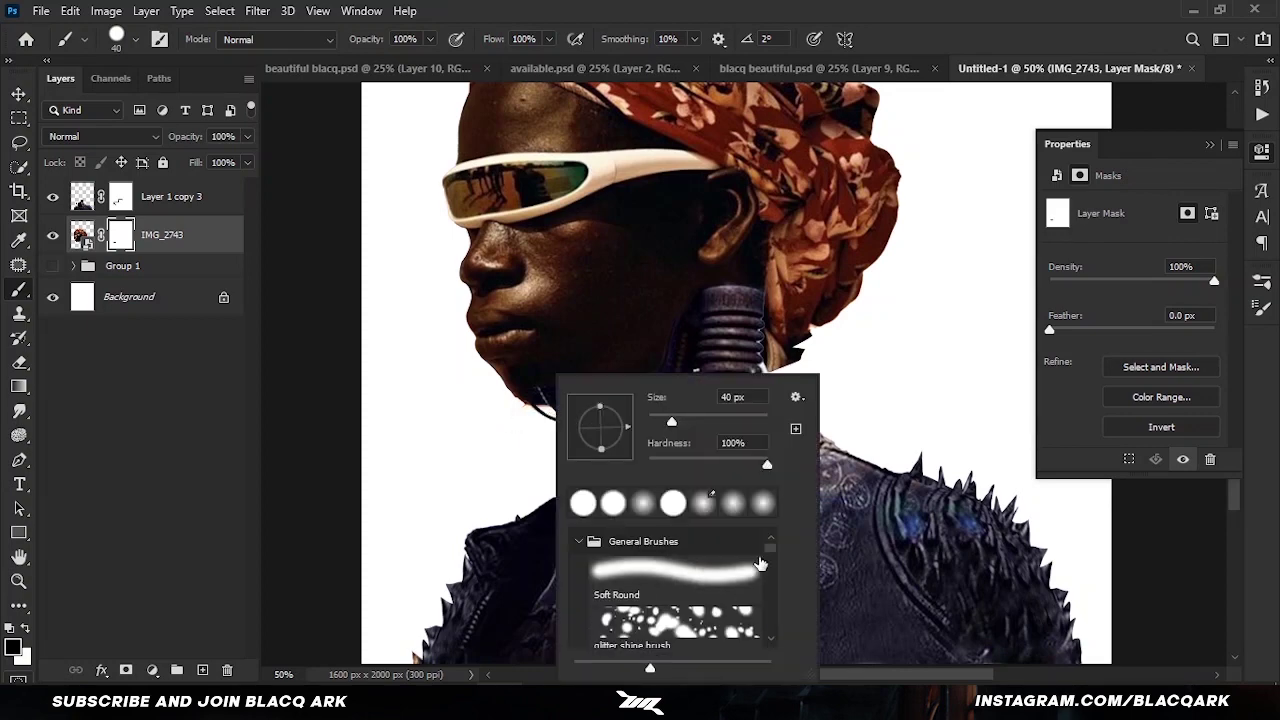
pyautogui.click(620, 575)
pyautogui.press('Return')
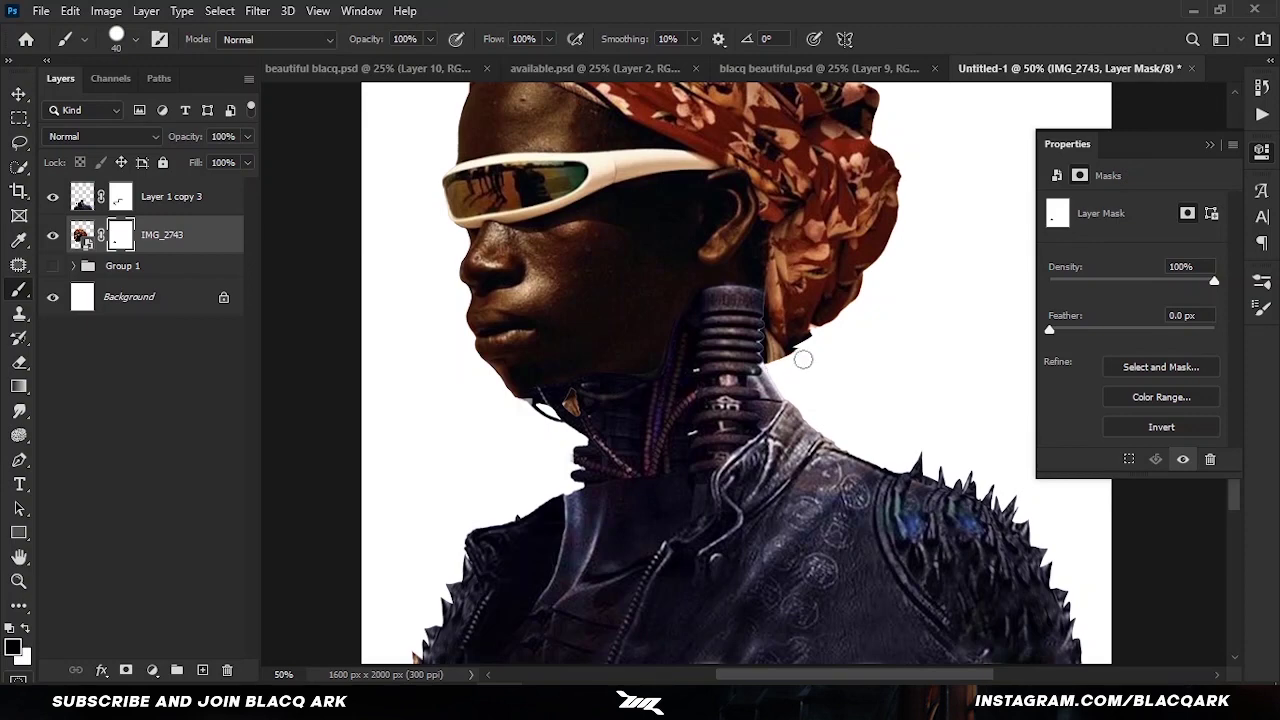
pyautogui.hotkey('ctrl', '-')
pyautogui.press('v')
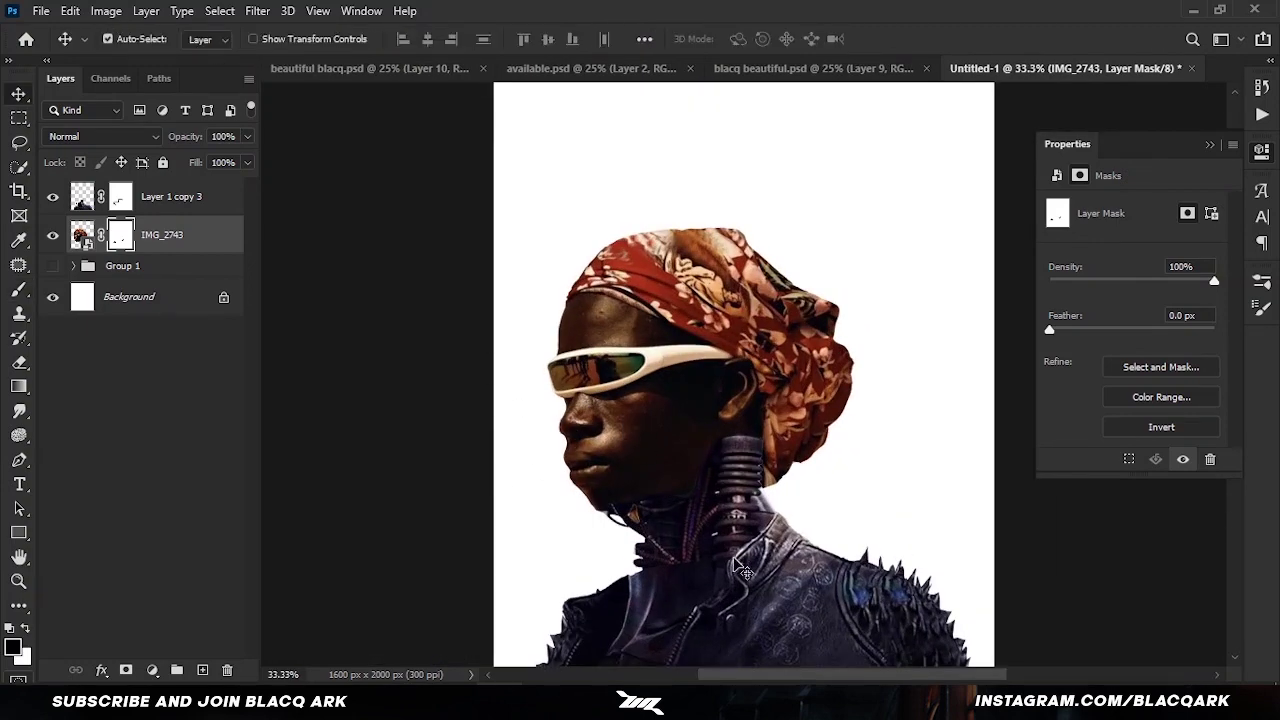
pyautogui.click(738, 566)
# Step: Add a Color Balance adjustment that pushes the shadows toward red and yellow
pyautogui.click(152, 669)
pyautogui.click(172, 511)
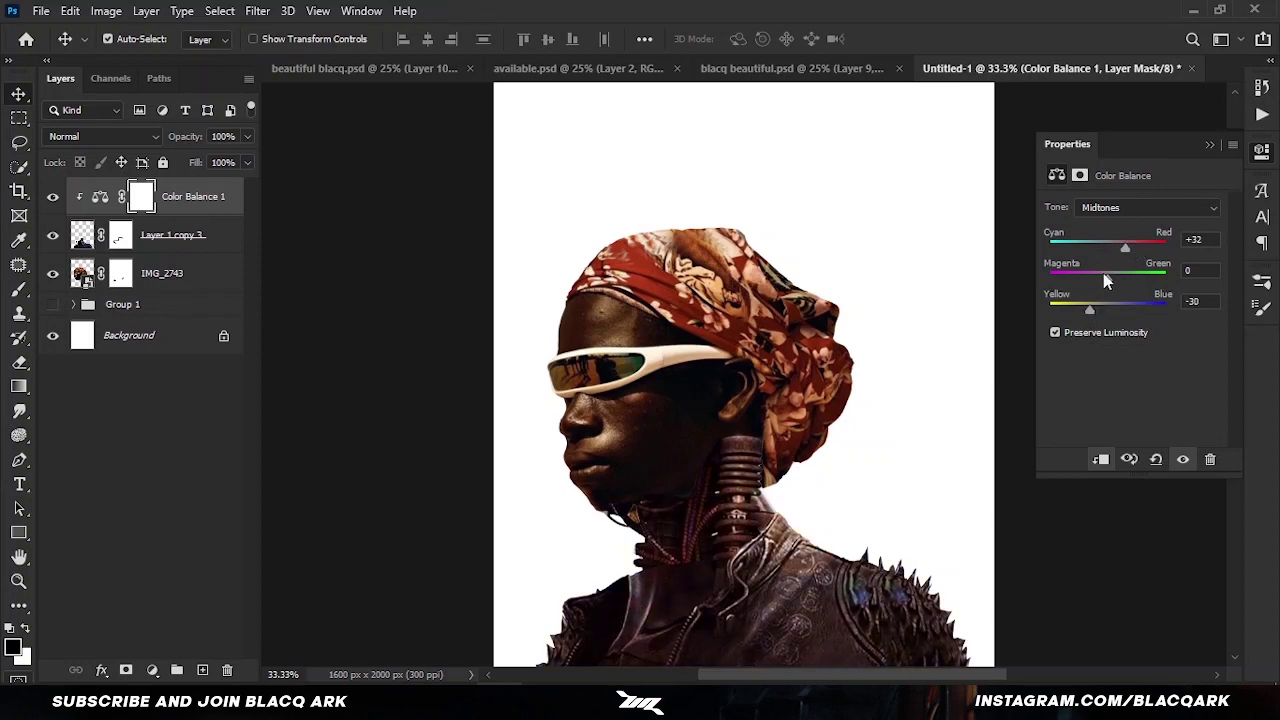
pyautogui.click(1148, 207)
pyautogui.click(1110, 190)
pyautogui.moveTo(1112, 243); pyautogui.dragTo(1108, 247)
pyautogui.moveTo(1107, 308); pyautogui.dragTo(1092, 310)
pyautogui.press('Down')
pyautogui.press('Down')
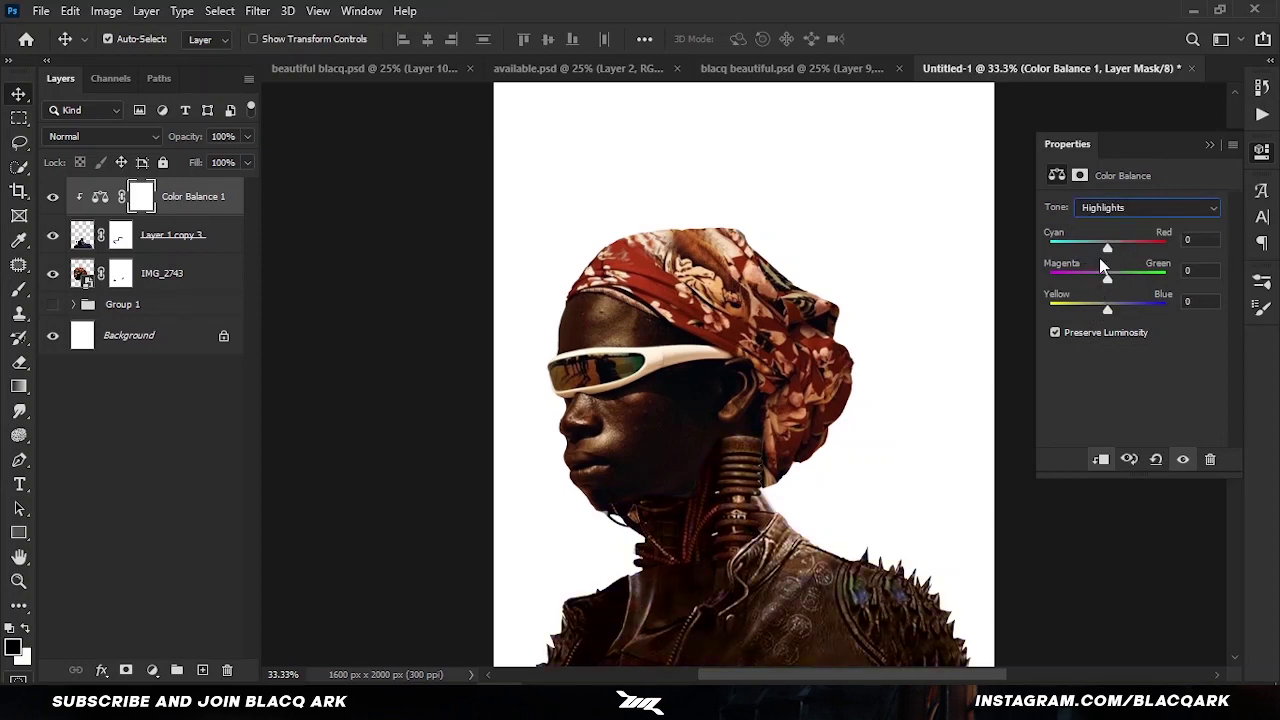
pyautogui.scroll(-1, 630, 438)
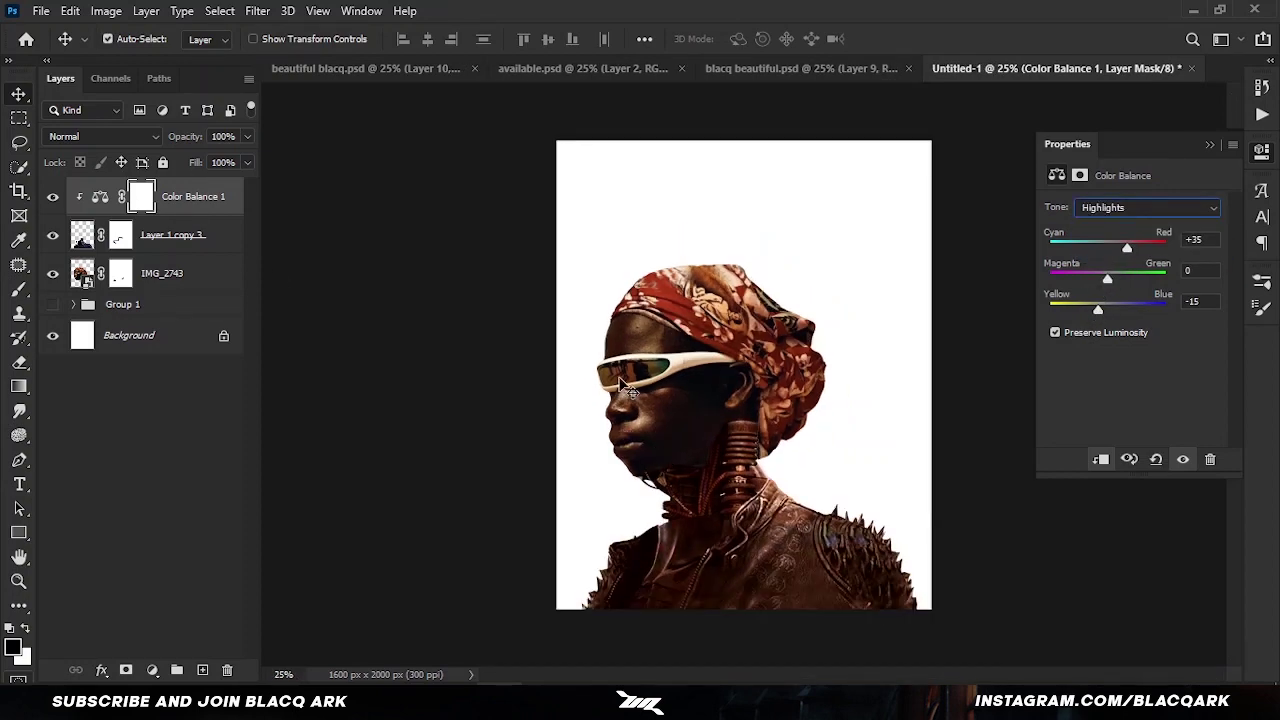
# Step: Add a darkening Exposure adjustment (−3.64) on IMG_2743 with an inverted mask, zoomed to 50%
pyautogui.click(222, 284)
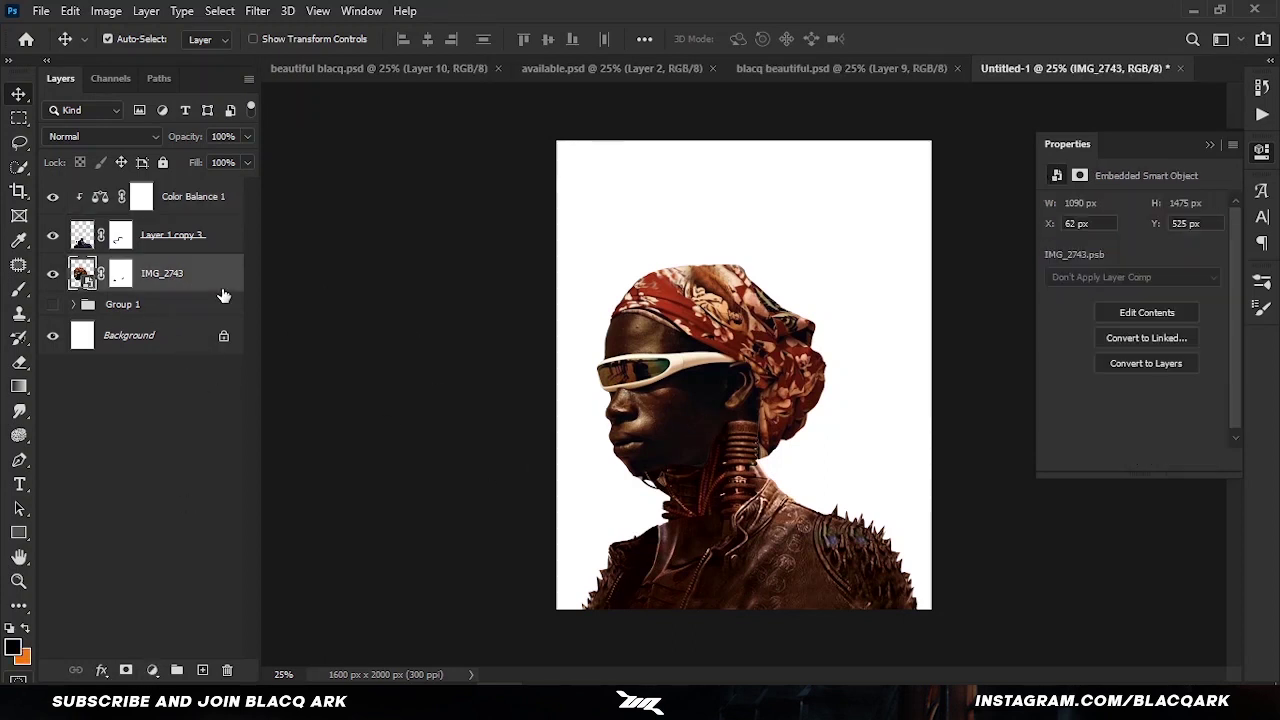
pyautogui.click(152, 670)
pyautogui.click(200, 480)
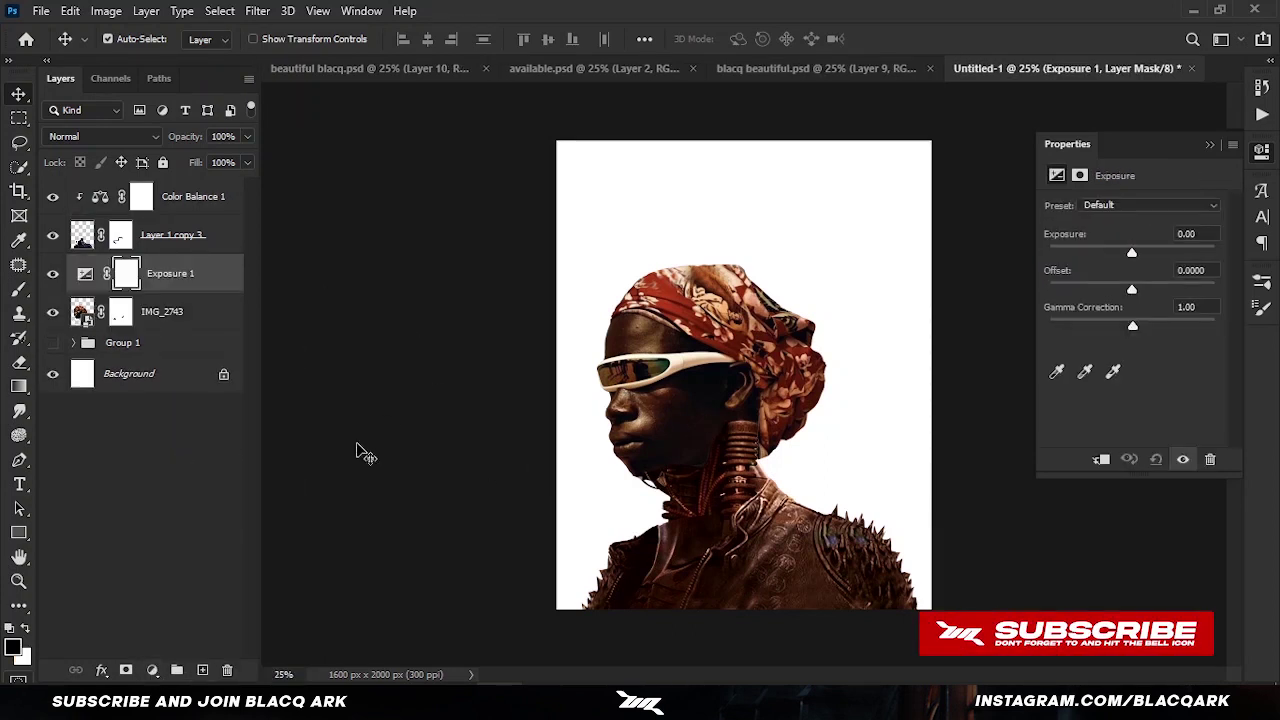
pyautogui.moveTo(1131, 252); pyautogui.dragTo(1087, 256)
pyautogui.hotkey('ctrl', 'i')
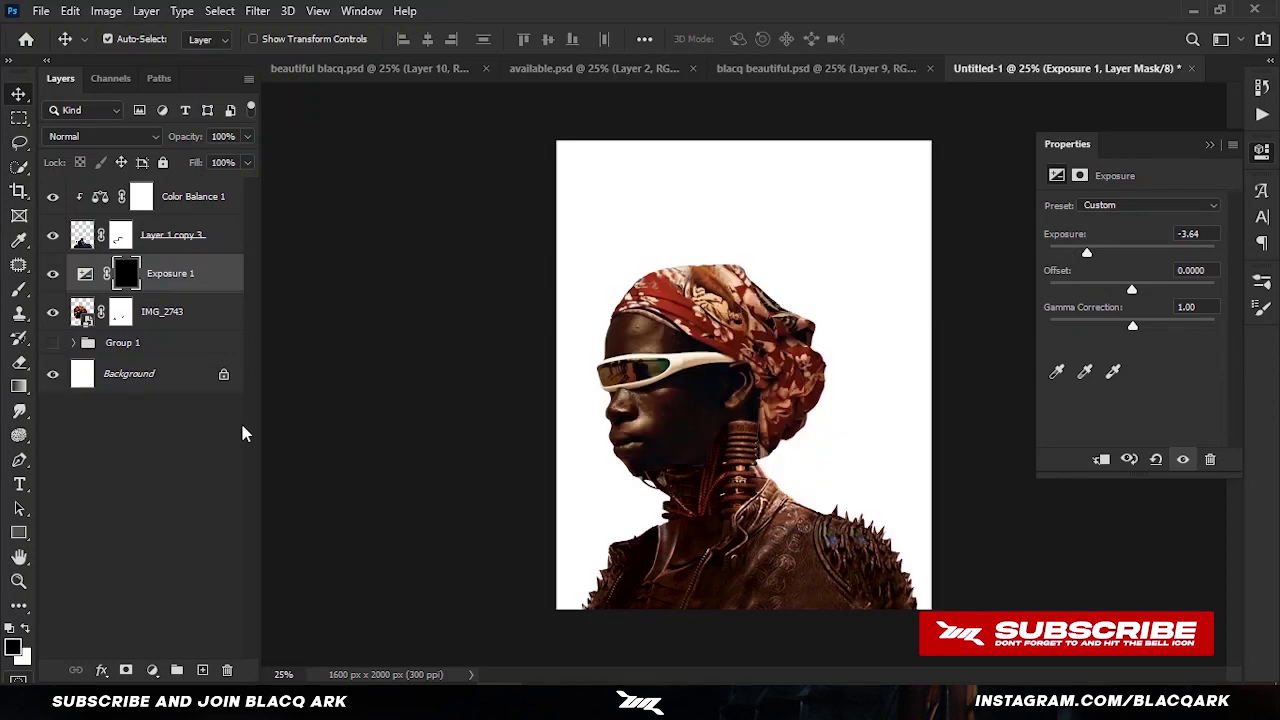
pyautogui.press('b')
pyautogui.rightClick(742, 477)
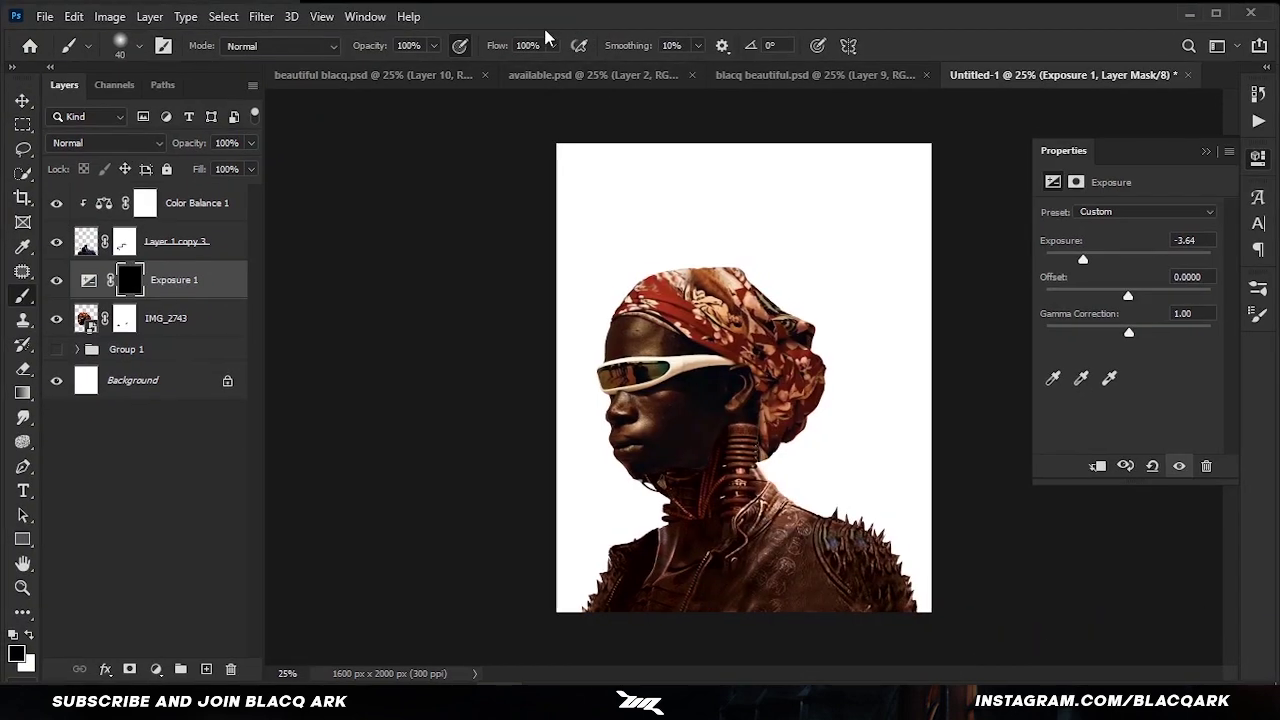
pyautogui.hotkey('ctrl', '+')
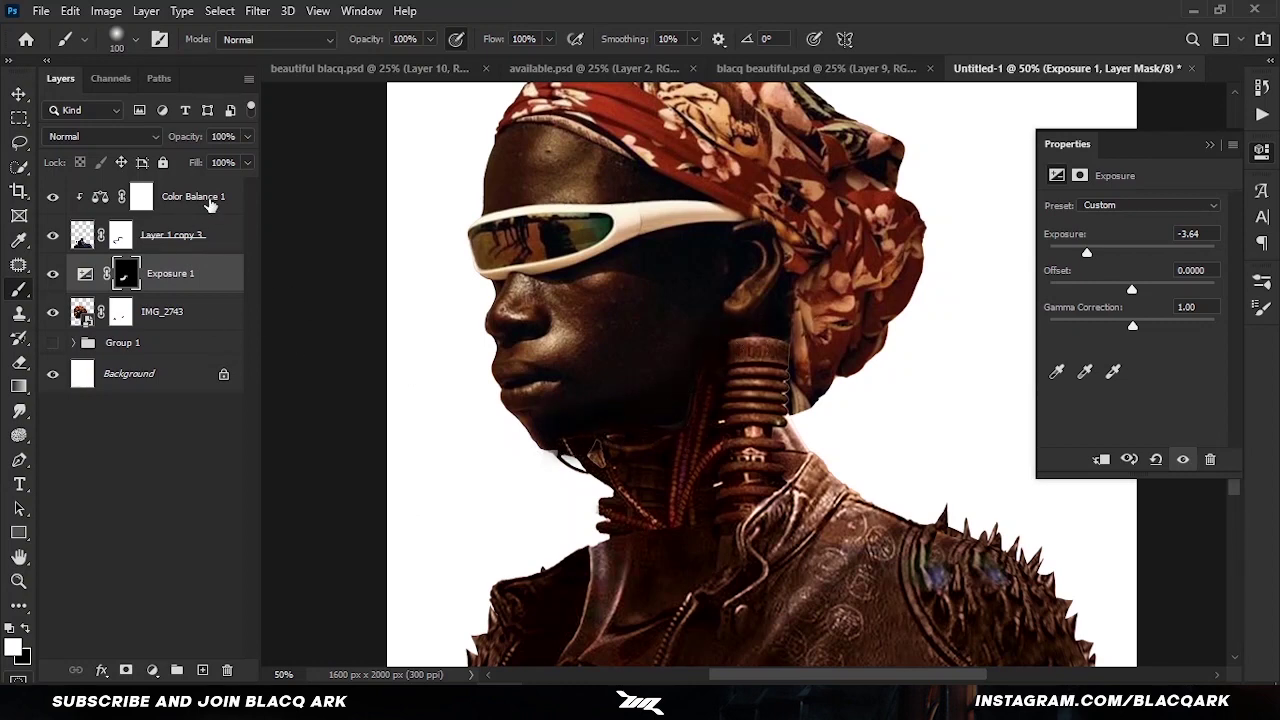
# Step: Add a Levels adjustment with output white 87 above Color Balance 1, its mask inverted
pyautogui.click(210, 200)
pyautogui.click(152, 670)
pyautogui.click(177, 408)
pyautogui.moveTo(1218, 396); pyautogui.dragTo(1123, 396)
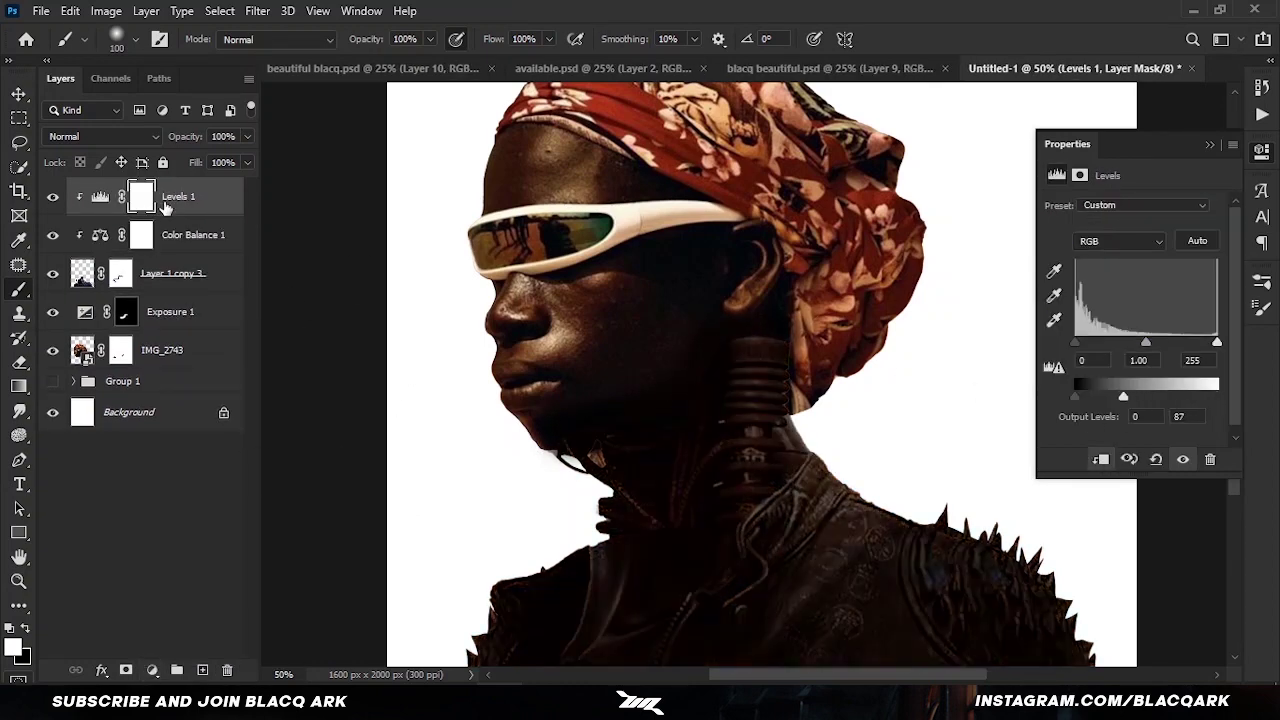
pyautogui.hotkey('ctrl', 'i')
# Step: Paint the neck into the Levels mask with a 175 px brush; clip Exposure 1 to IMG_2743
pyautogui.press(']')
pyautogui.press(']')
pyautogui.press(']')
pyautogui.moveTo(686, 403)
pyautogui.mouseDown()
pyautogui.moveTo(591, 446)
pyautogui.moveTo(766, 351)
pyautogui.mouseUp()
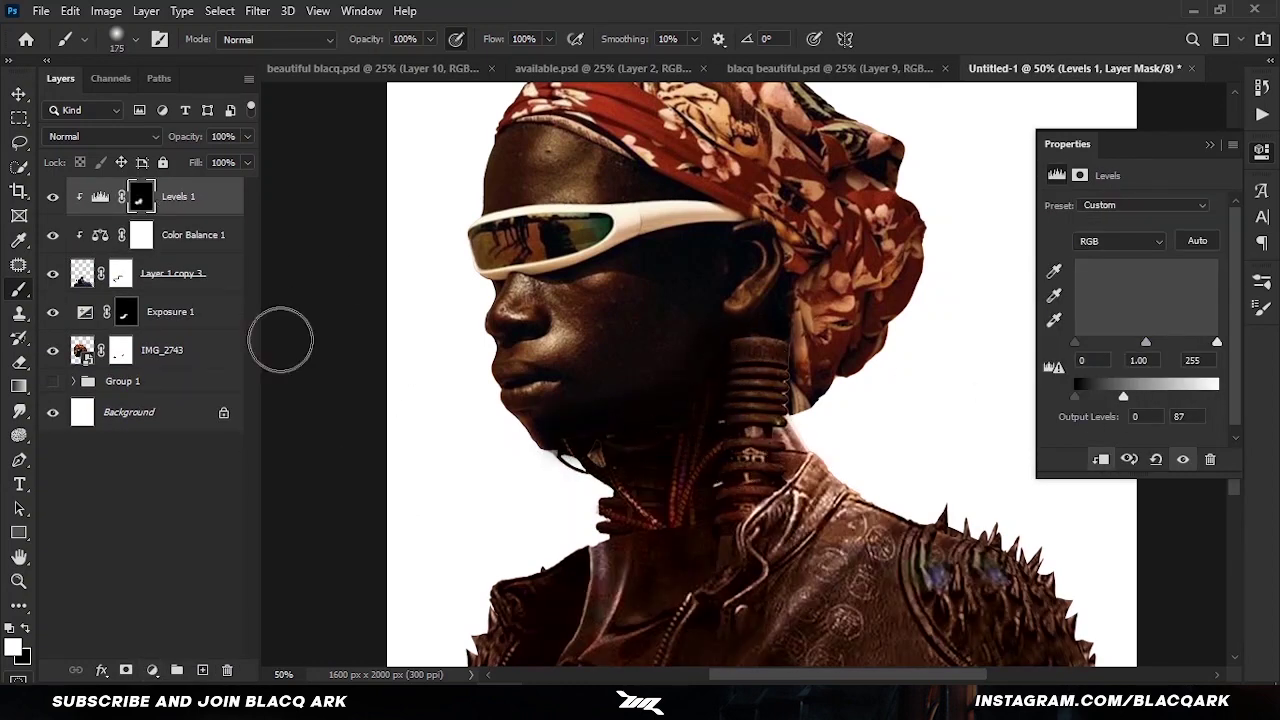
pyautogui.keyDown('alt'); pyautogui.click(225, 330); pyautogui.keyUp('alt')
pyautogui.moveTo(737, 423); pyautogui.dragTo(700, 444)
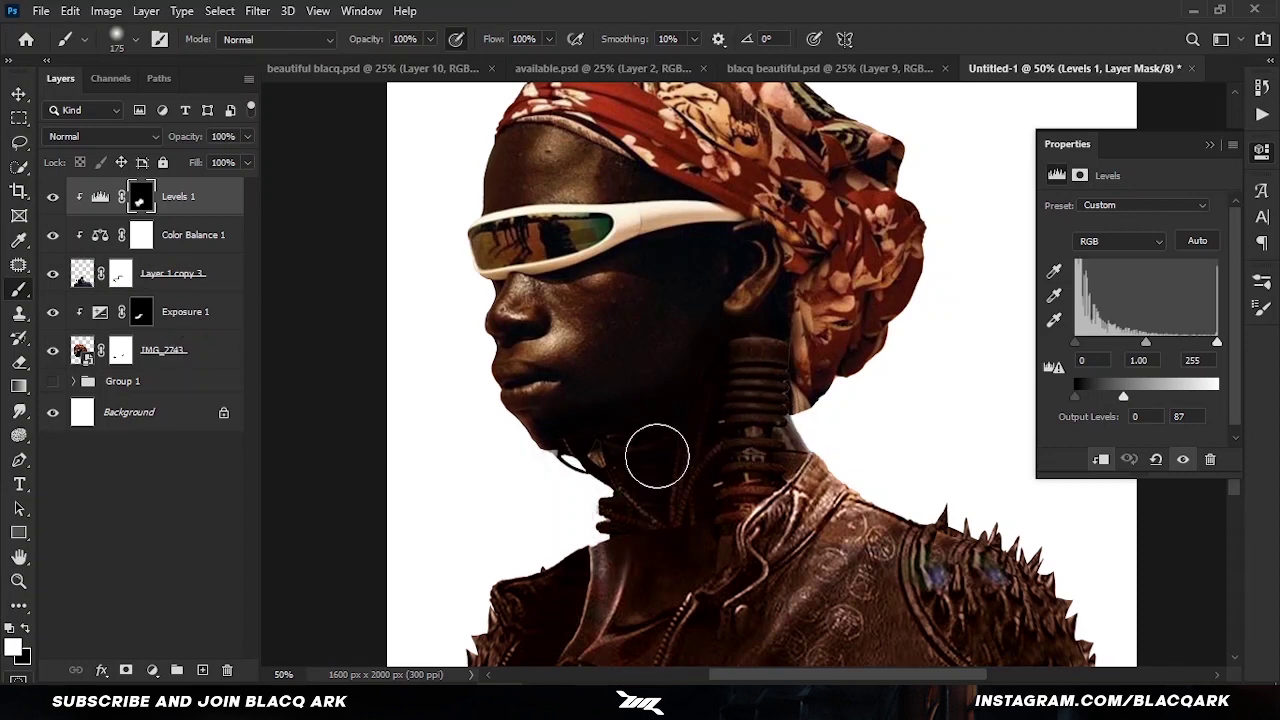
pyautogui.scroll(-2, 640, 450)
# Step: Group the portrait layers and name the groups 'parts' and 'model'
pyautogui.press('v')
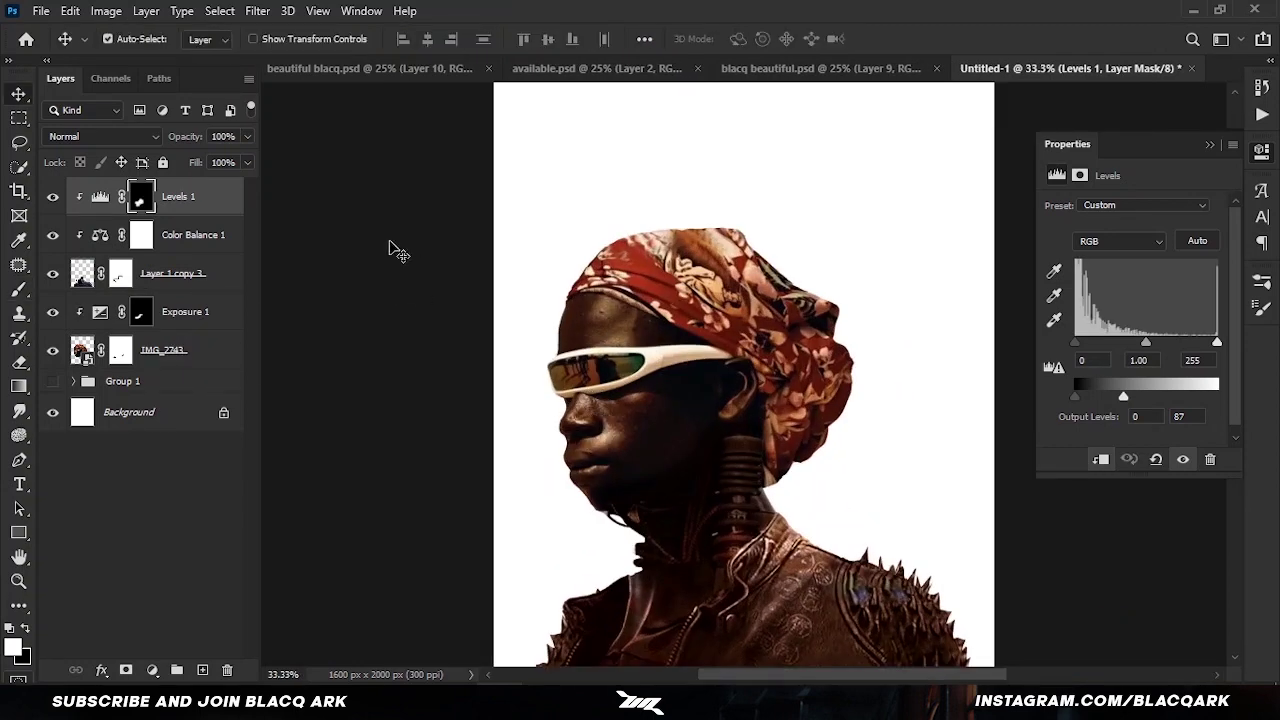
pyautogui.keyDown('shift'); pyautogui.click(205, 355); pyautogui.keyUp('shift')
pyautogui.hotkey('ctrl', 'g')
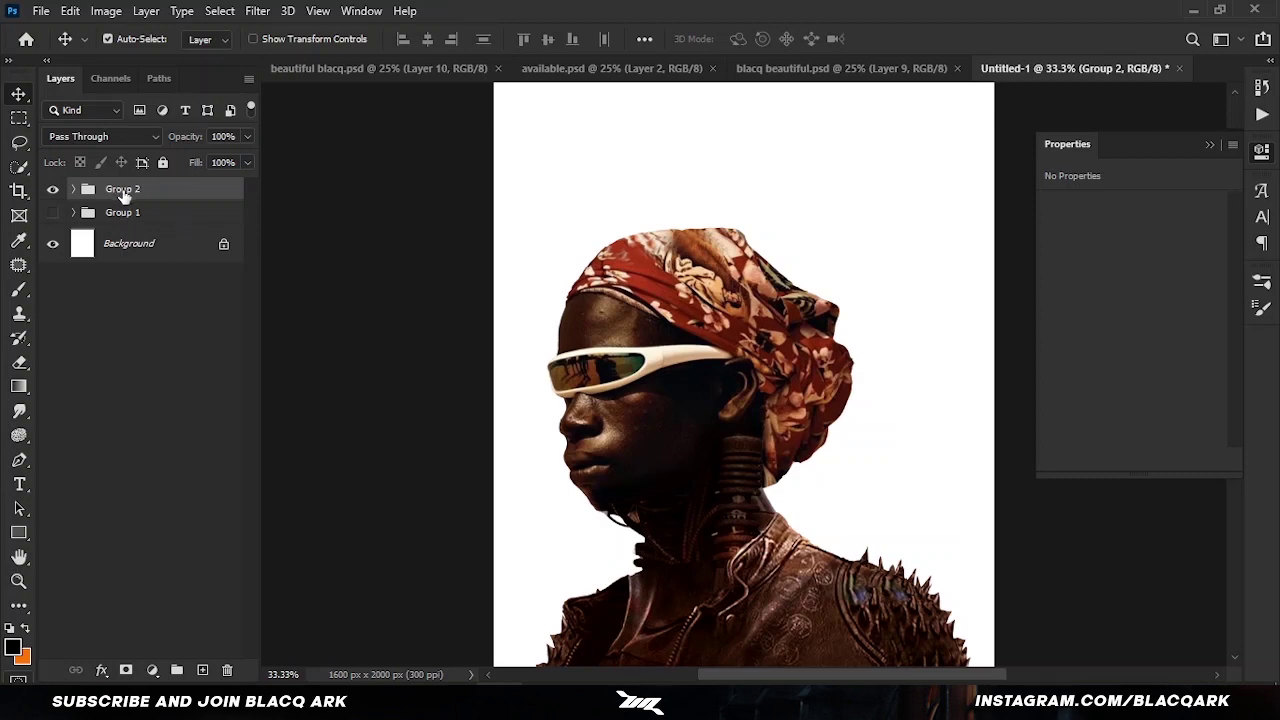
pyautogui.doubleClick(122, 212)
pyautogui.write('parts')
pyautogui.hotkey('shift', 'Tab')
pyautogui.write('l')
pyautogui.press('Return')
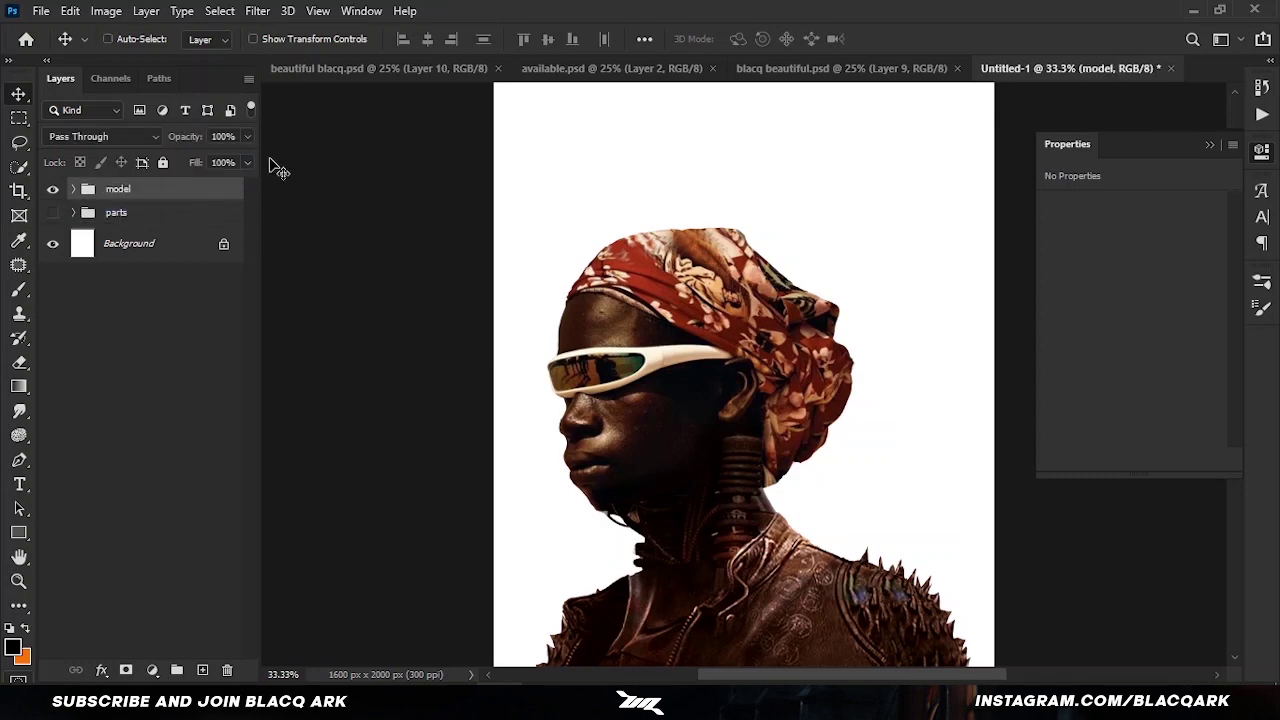
# Step: Duplicate the model group and convert the copy to a smart object
pyautogui.hotkey('ctrl', 'j')
pyautogui.rightClick(130, 188)
pyautogui.click(200, 240)
# Step: Apply Shadows/Highlights with shadows about 4%, raised highlights and more midtone contrast
pyautogui.click(106, 10)
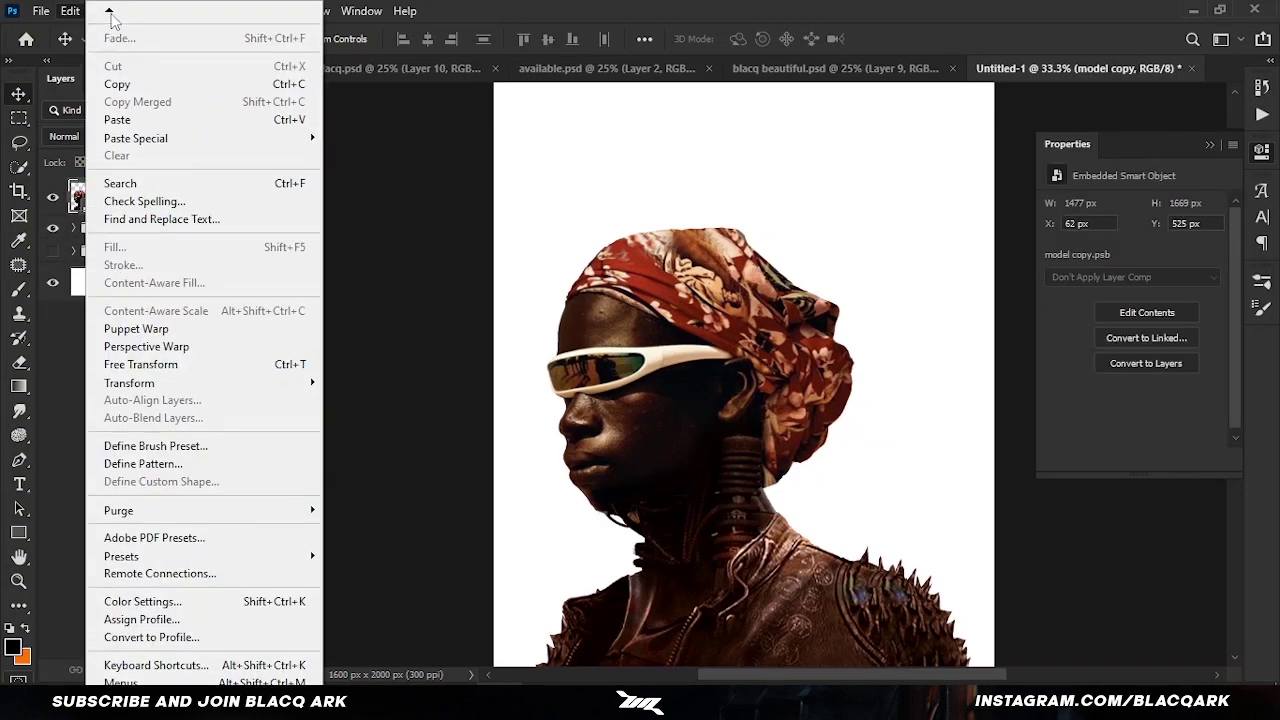
pyautogui.click(460, 449)
pyautogui.moveTo(325, 147); pyautogui.dragTo(304, 141)
pyautogui.moveTo(334, 189); pyautogui.dragTo(295, 189)
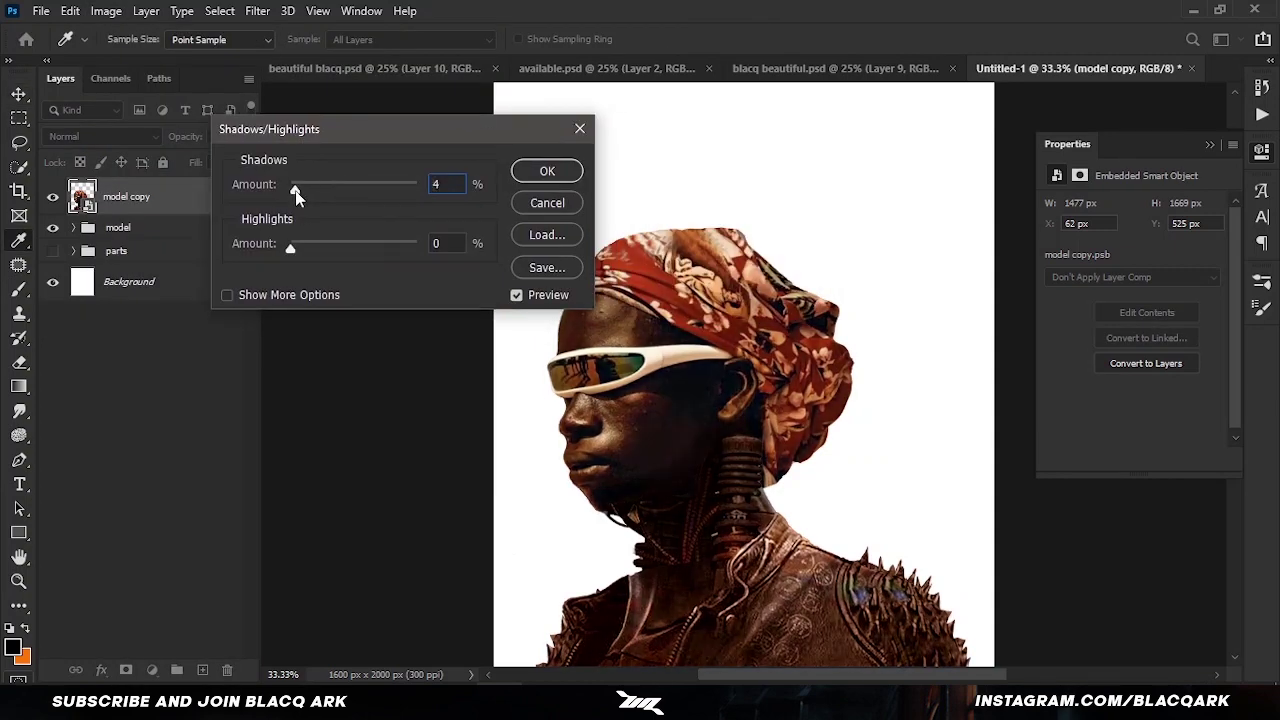
pyautogui.moveTo(290, 248); pyautogui.dragTo(443, 258)
pyautogui.click(227, 294)
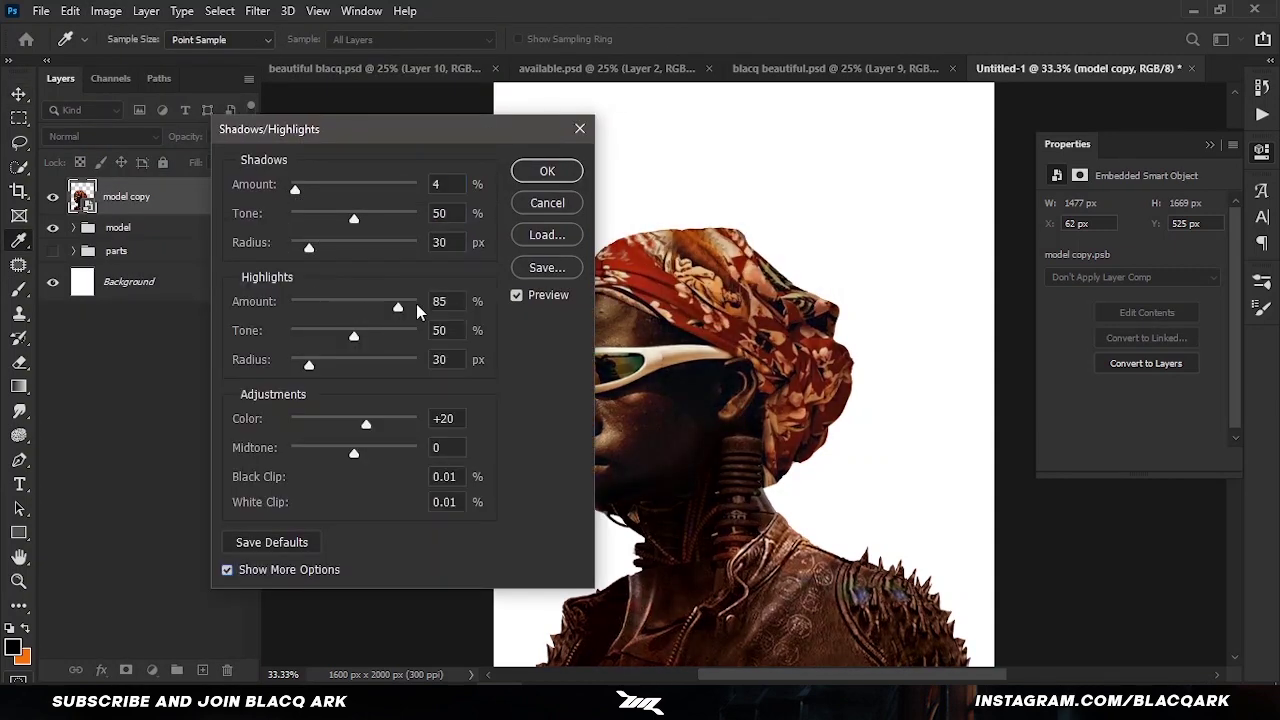
pyautogui.moveTo(364, 422); pyautogui.dragTo(368, 422)
pyautogui.moveTo(300, 129); pyautogui.dragTo(157, 118)
pyautogui.moveTo(208, 412); pyautogui.dragTo(227, 441)
pyautogui.press('Return')
# Step: Enlarge model copy about 119% to fill the canvas and move it lower
pyautogui.click(240, 197)
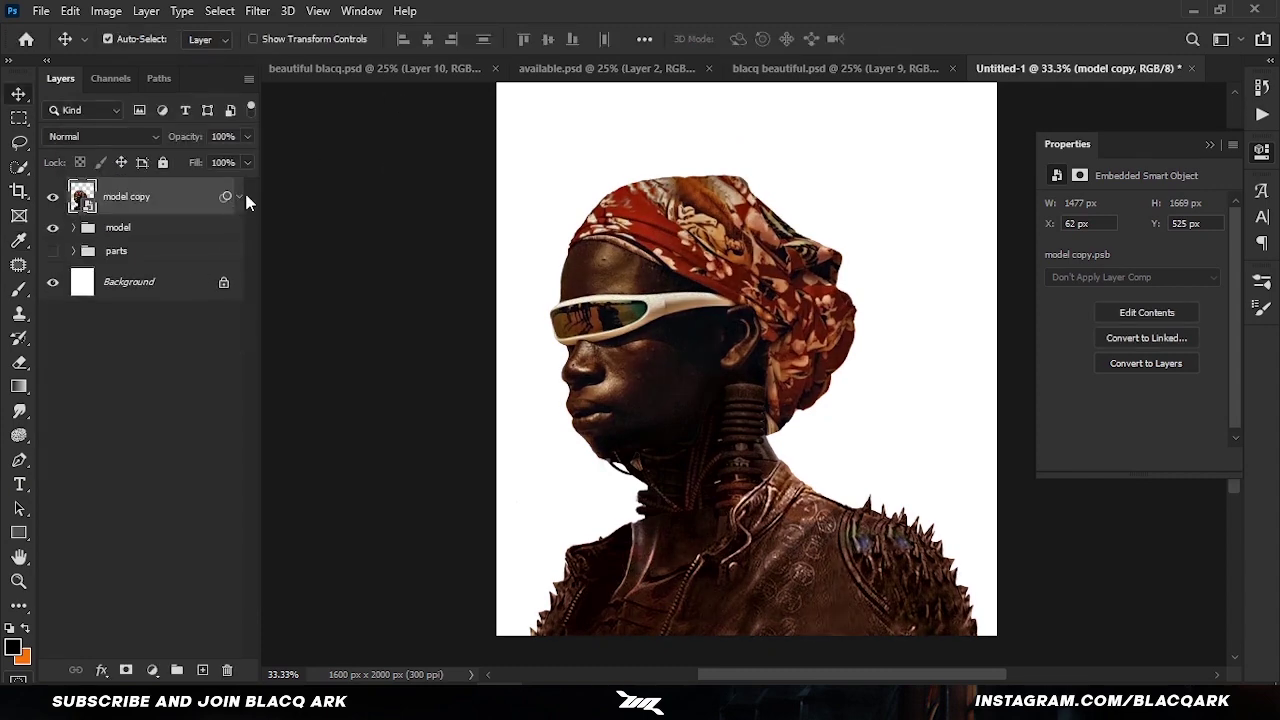
pyautogui.hotkey('ctrl', '-')
pyautogui.hotkey('ctrl', 't')
pyautogui.moveTo(743, 264)
pyautogui.mouseDown()
pyautogui.moveTo(752, 148)
pyautogui.moveTo(757, 220)
pyautogui.mouseUp()
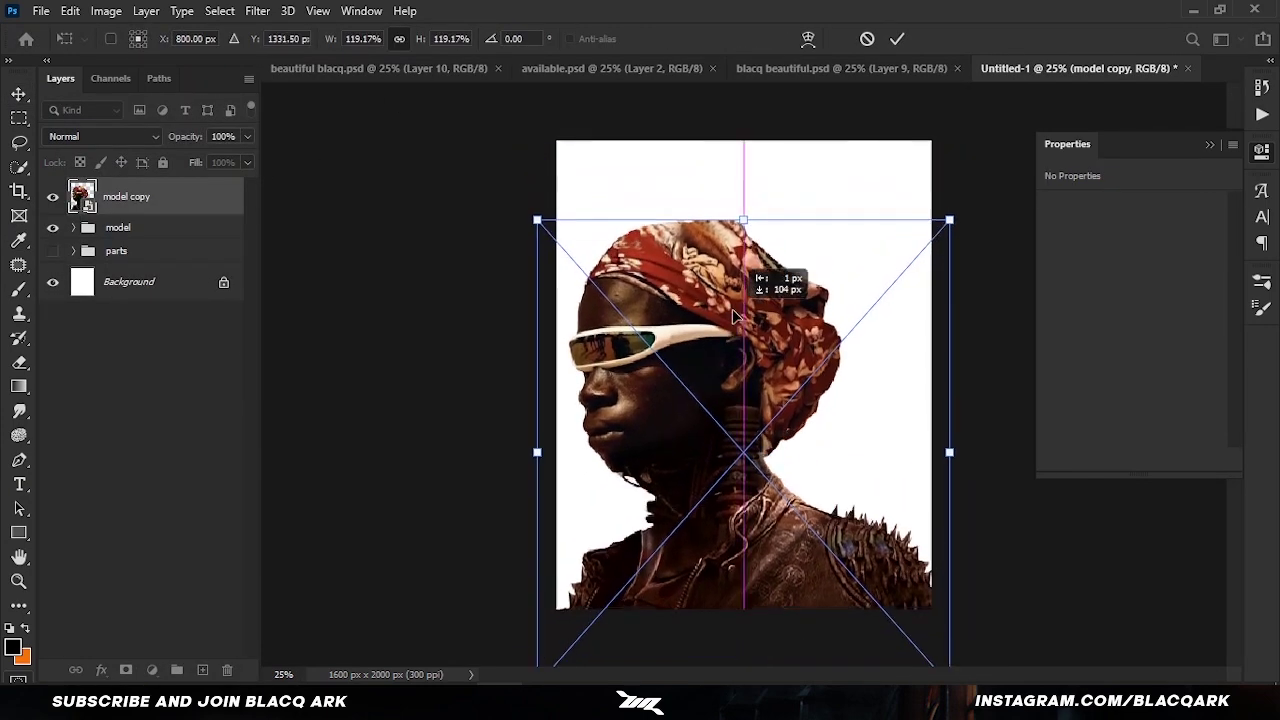
pyautogui.press('Return')
pyautogui.moveTo(640, 396); pyautogui.dragTo(678, 388)
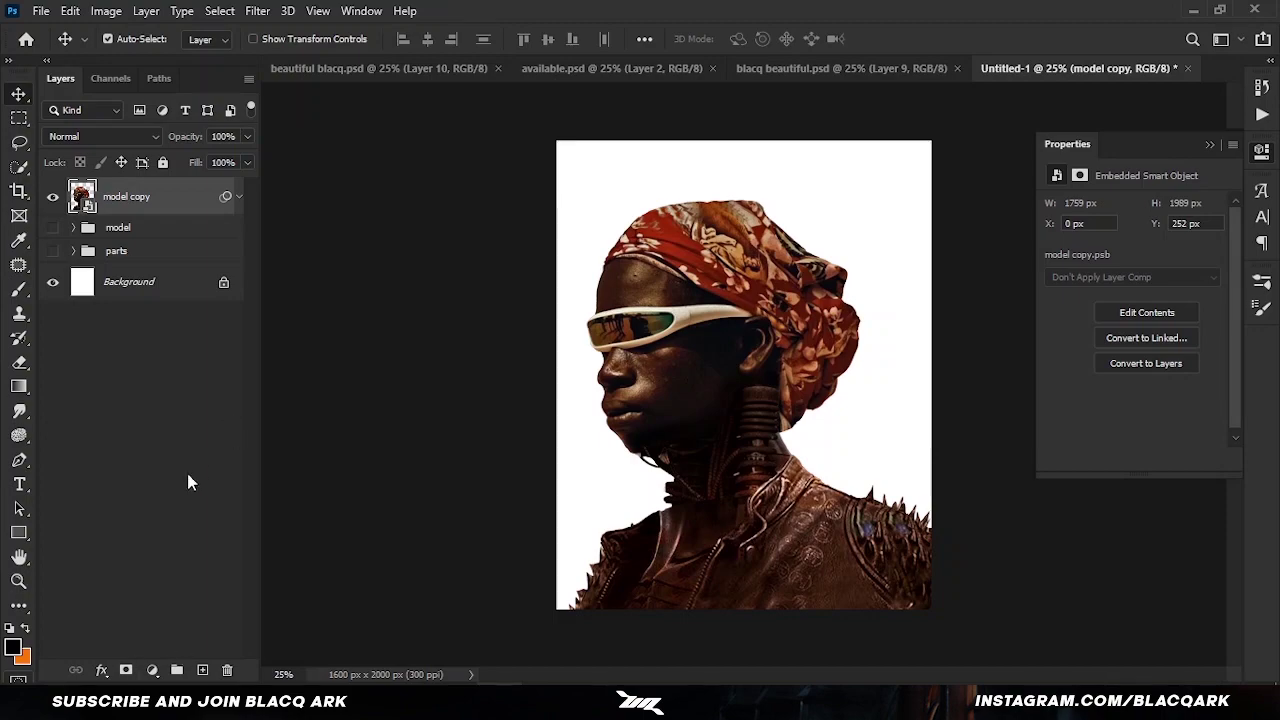
# Step: Place the fiery IMG_5329 image above the Background, scaled well past the canvas
pyautogui.click(151, 670)
pyautogui.press('Escape')
pyautogui.hotkey('alt', 'Tab')
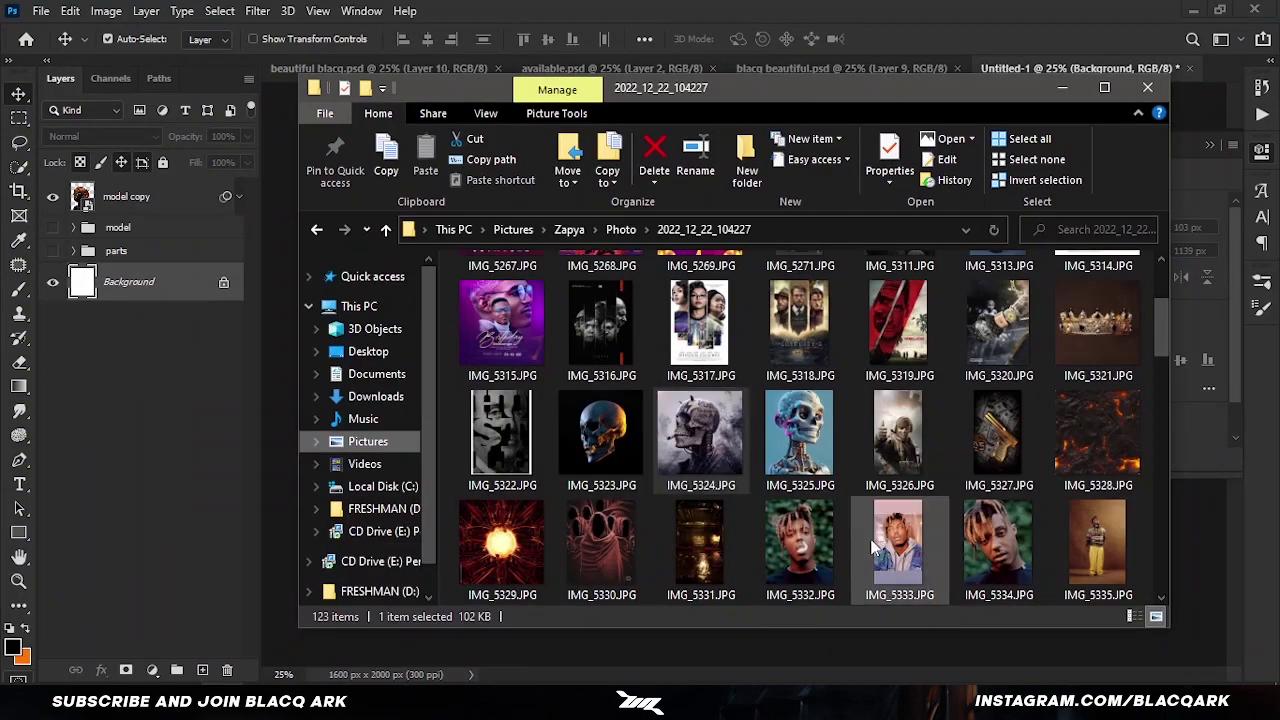
pyautogui.moveTo(502, 545)
pyautogui.mouseDown()
pyautogui.moveTo(650, 605)
pyautogui.moveTo(740, 400)
pyautogui.mouseUp()
pyautogui.moveTo(737, 601); pyautogui.dragTo(740, 665)
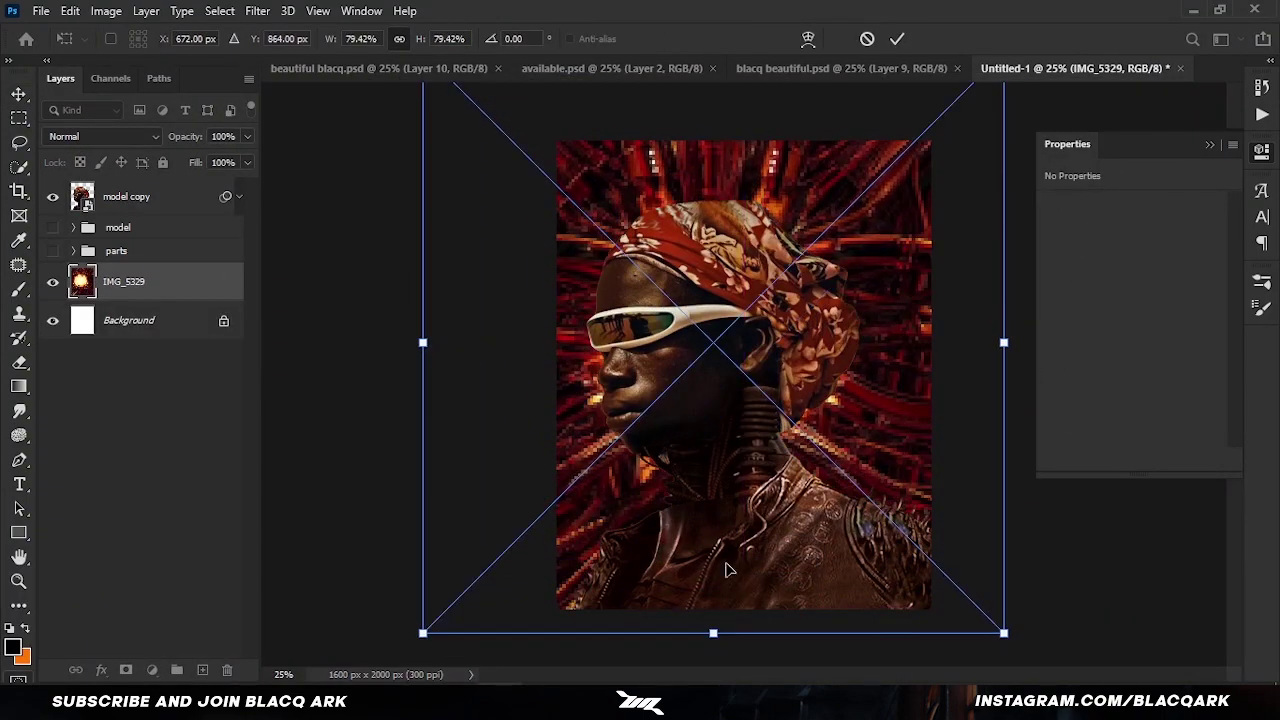
pyautogui.press('Return')
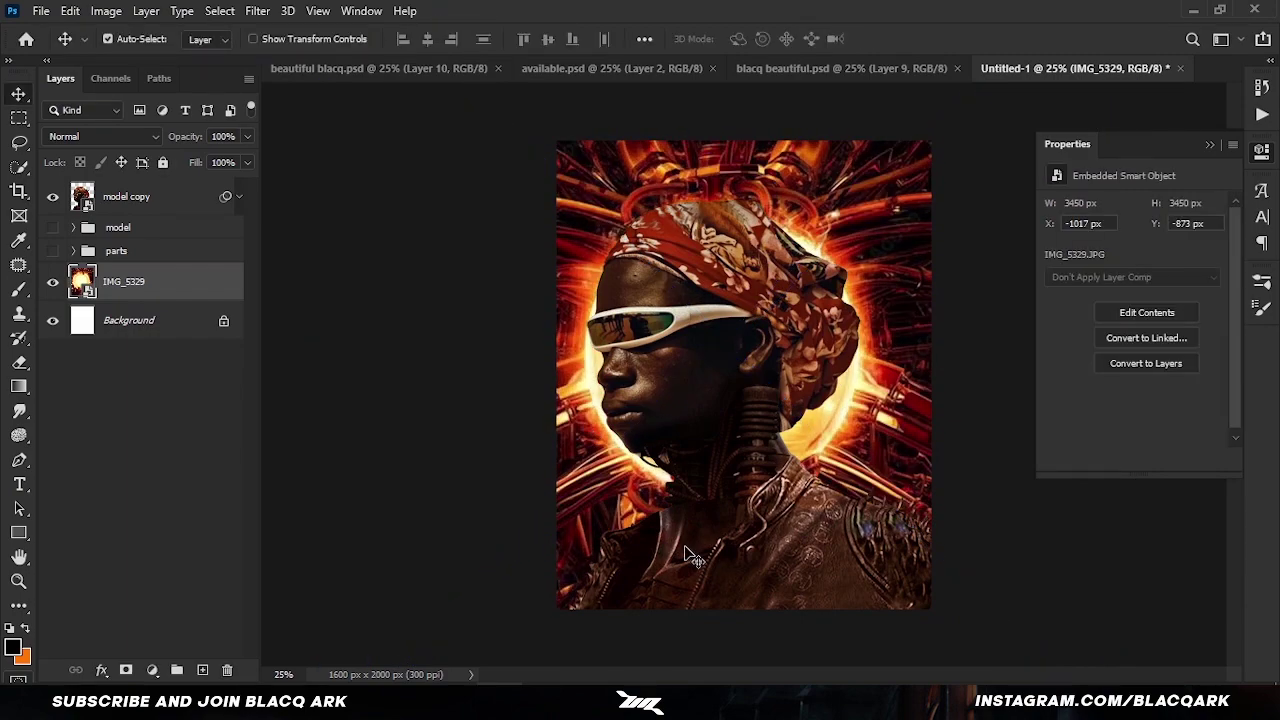
# Step: Duplicate the fire layer in Screen mode with a Field Blur, then add a Black & White adjustment
pyautogui.hotkey('ctrl', 'j')
pyautogui.click(110, 136)
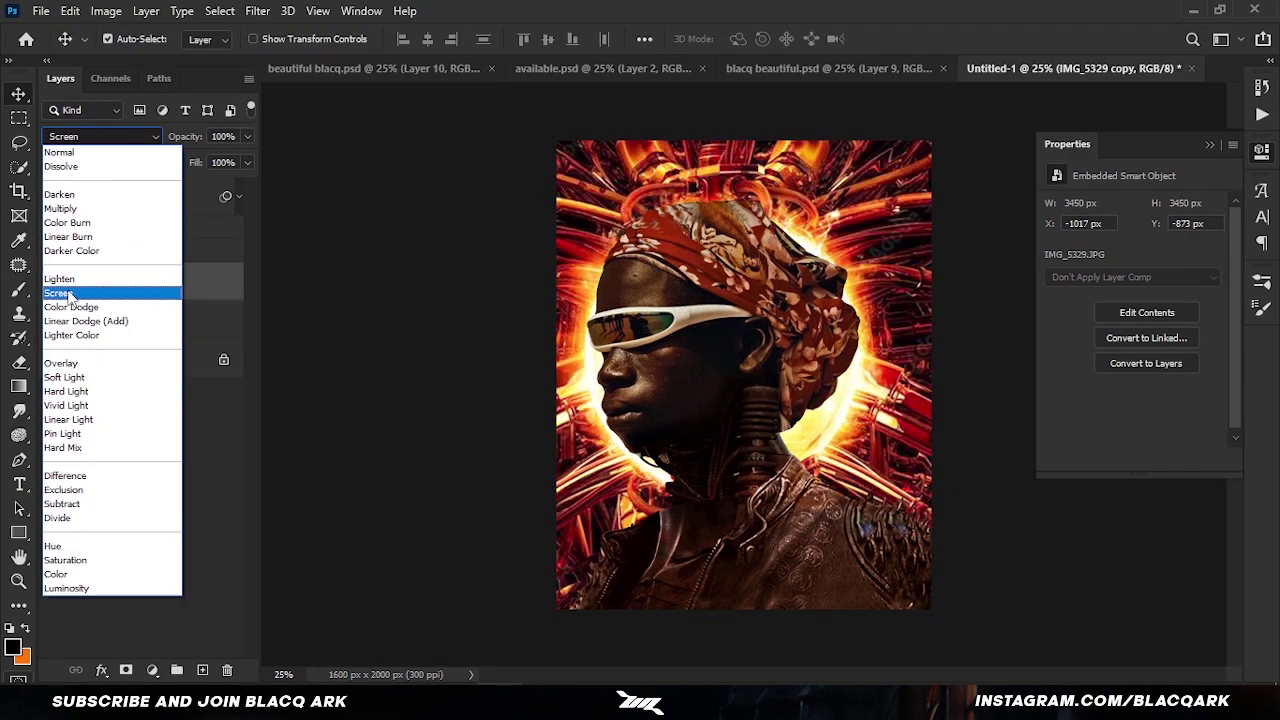
pyautogui.click(58, 293)
pyautogui.click(219, 11)
pyautogui.click(515, 238)
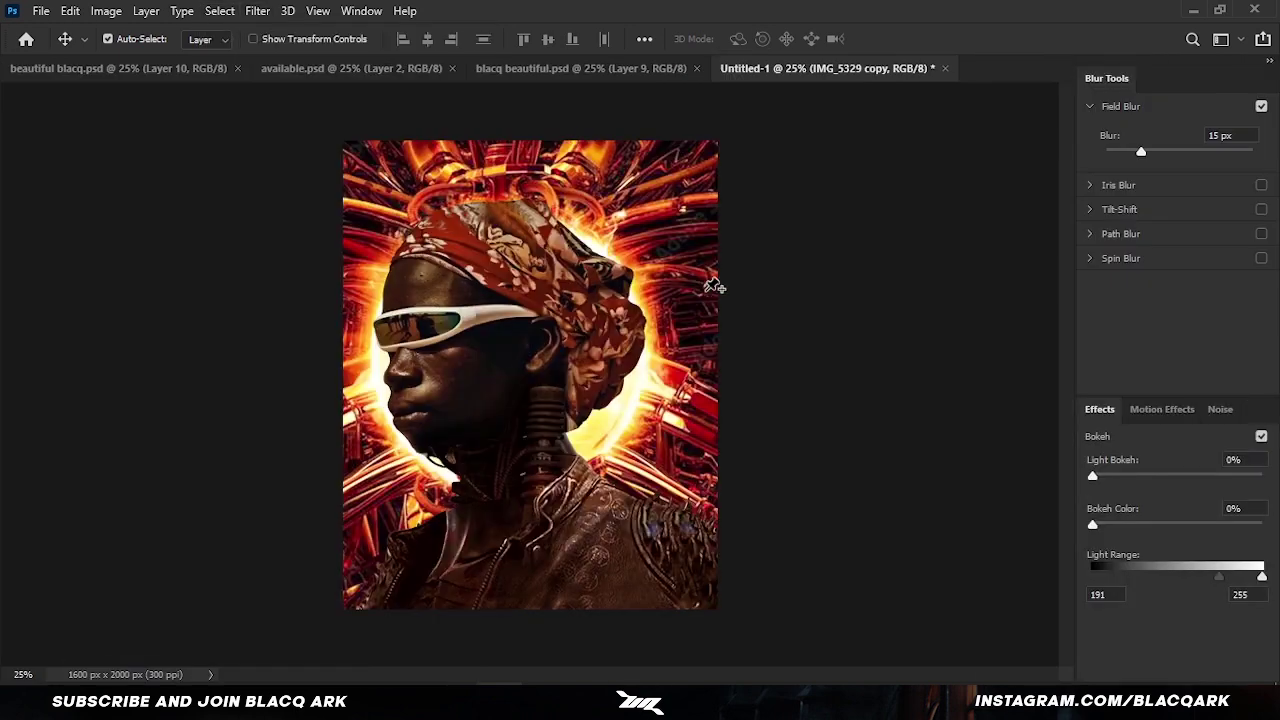
pyautogui.press('Return')
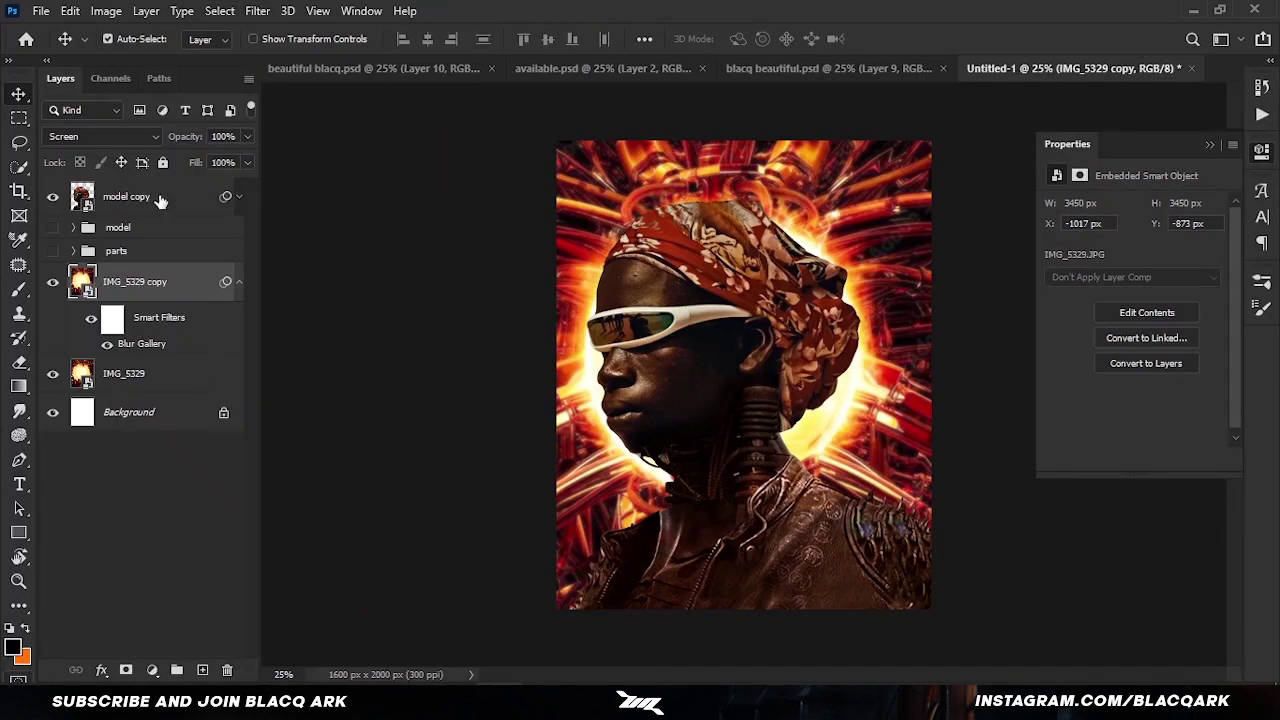
pyautogui.click(152, 670)
pyautogui.click(200, 521)
# Step: Delete Black & White 1 and grade model copy in Camera Raw with more exposure, contrast and shadows
pyautogui.hotkey('ctrl', 'alt', 'g')
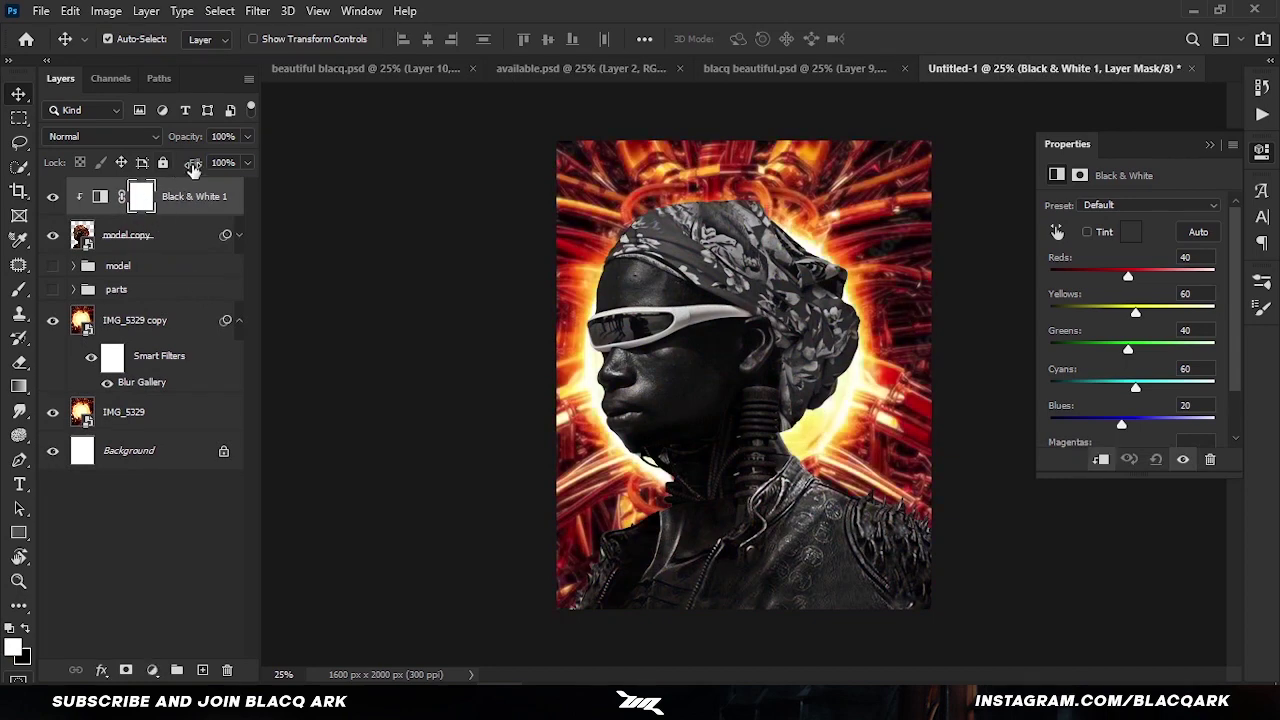
pyautogui.press('Delete')
pyautogui.click(257, 10)
pyautogui.click(400, 123)
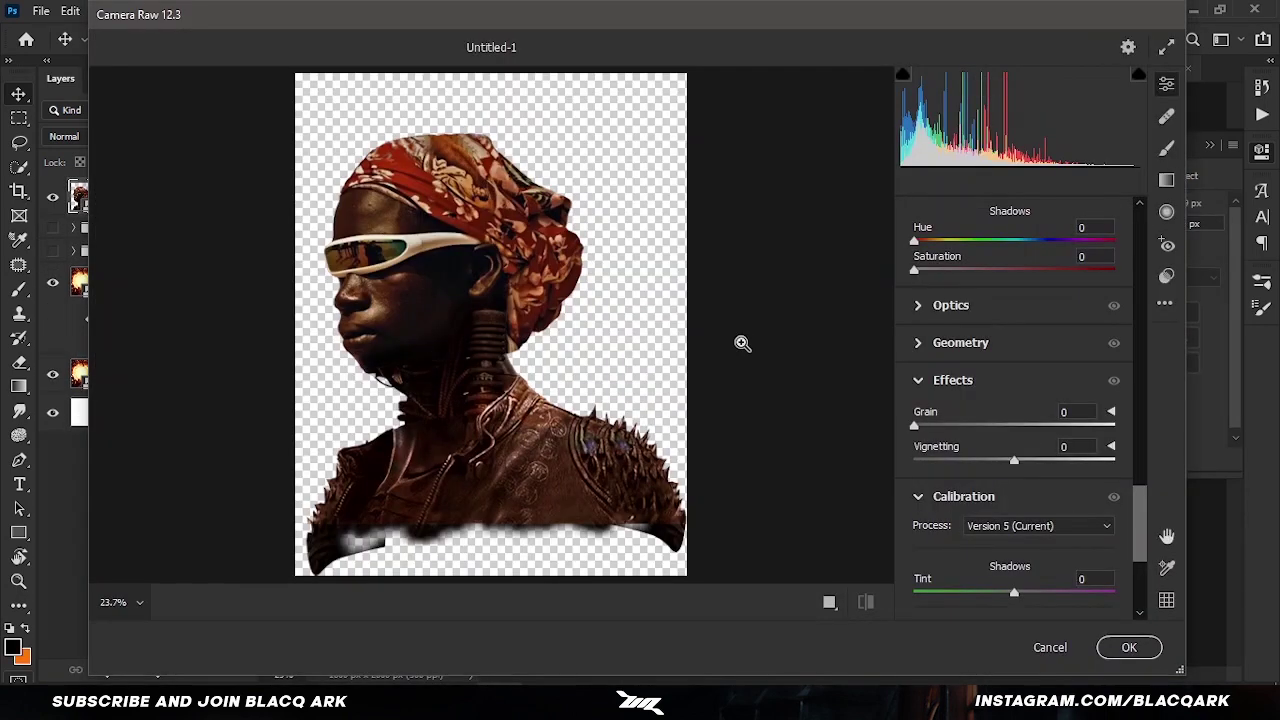
pyautogui.moveTo(1140, 530); pyautogui.dragTo(1140, 240)
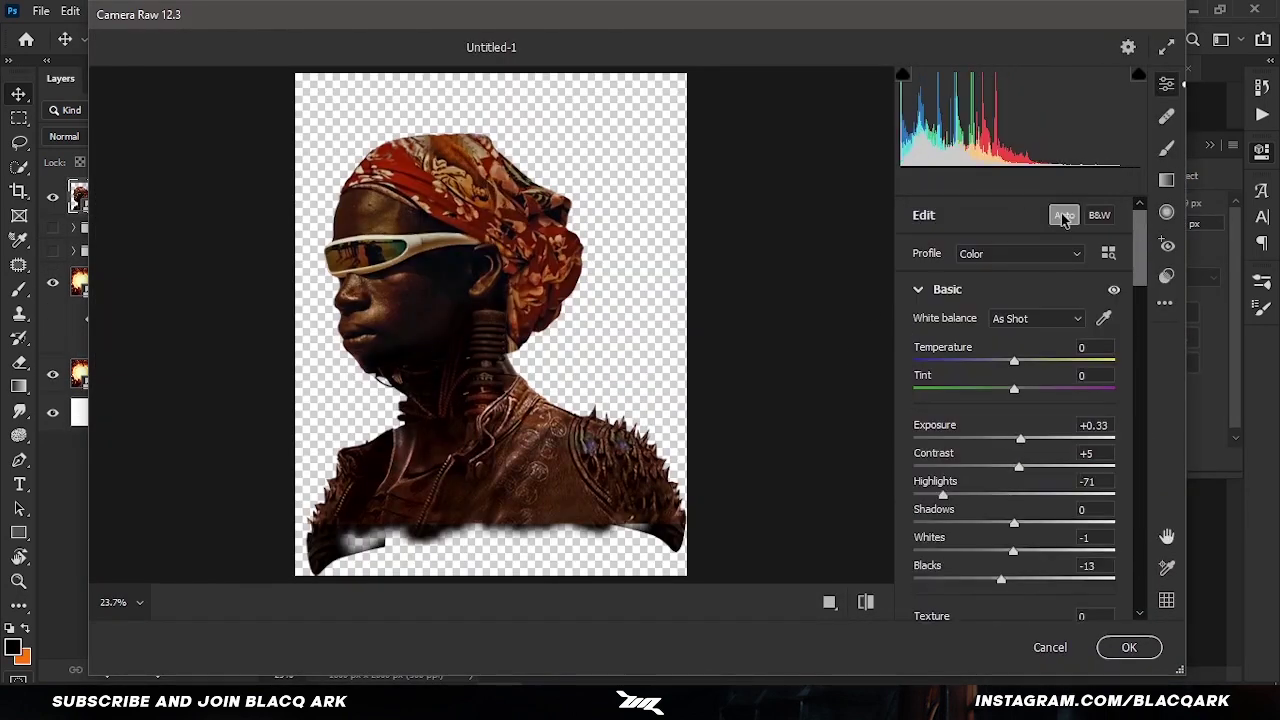
pyautogui.moveTo(1014, 467)
pyautogui.mouseDown()
pyautogui.moveTo(1036, 467)
pyautogui.moveTo(1031, 439)
pyautogui.mouseUp()
pyautogui.moveTo(1014, 495)
pyautogui.mouseDown()
pyautogui.moveTo(1042, 523)
pyautogui.moveTo(1020, 533)
pyautogui.mouseUp()
pyautogui.moveTo(1142, 333); pyautogui.dragTo(1123, 400)
pyautogui.moveTo(1014, 341)
pyautogui.mouseDown()
pyautogui.moveTo(1056, 341)
pyautogui.moveTo(1027, 375)
pyautogui.mouseUp()
pyautogui.click(1130, 645)
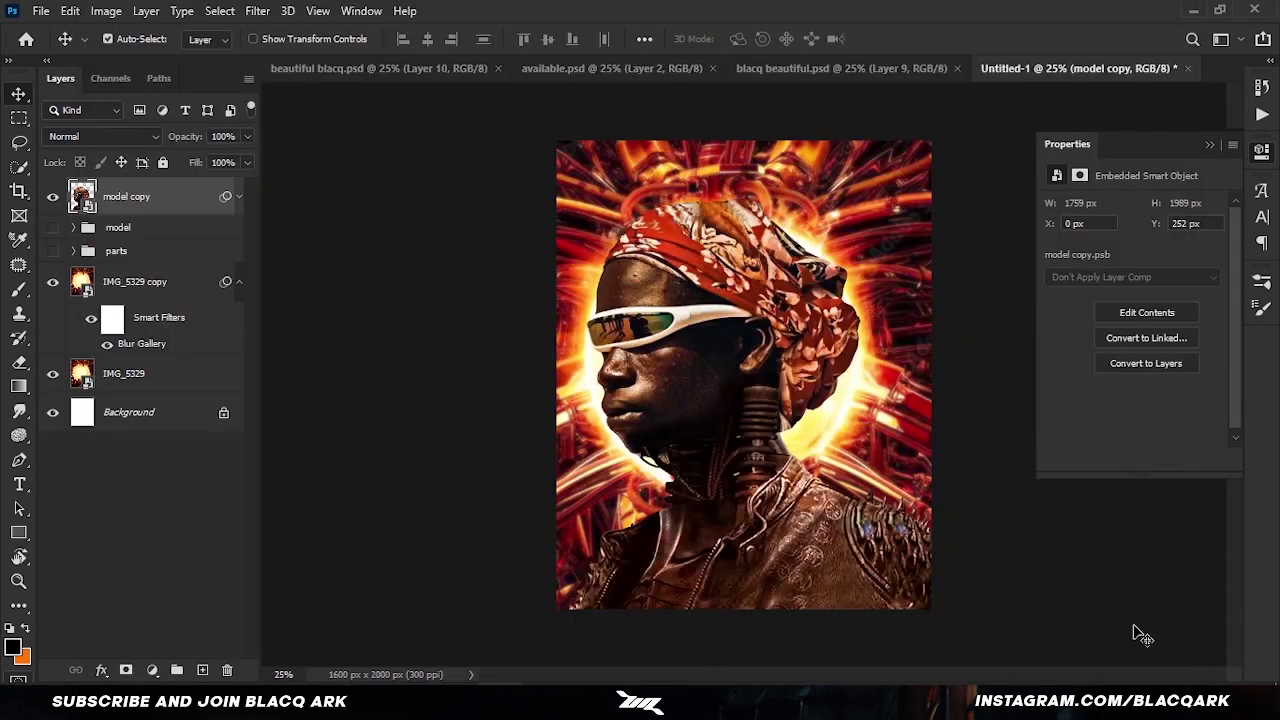
# Step: Add a Levels adjustment clipped to model copy with output whites at 107
pyautogui.click(155, 671)
pyautogui.click(180, 416)
pyautogui.hotkey('ctrl', 'alt', 'g')
pyautogui.moveTo(1217, 396); pyautogui.dragTo(1135, 396)
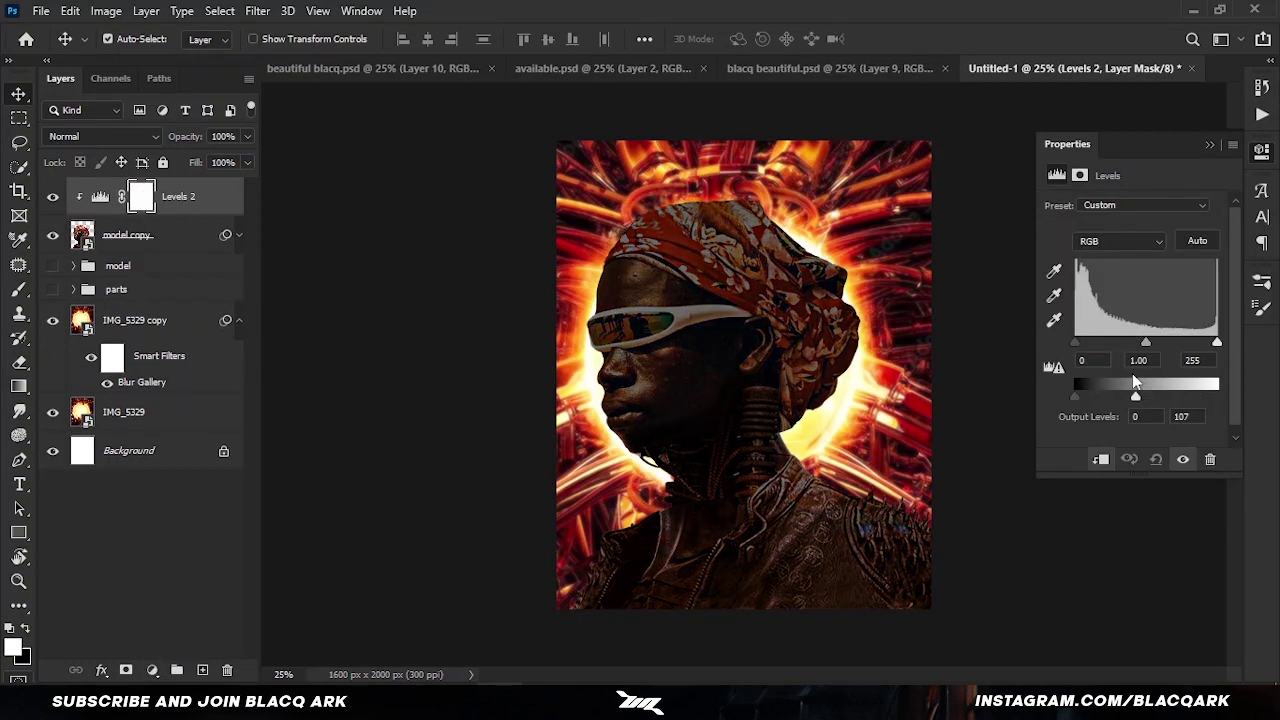
pyautogui.click(152, 670)
# Step: Create a Solid Color fill layer in a peach colour
pyautogui.click(175, 340)
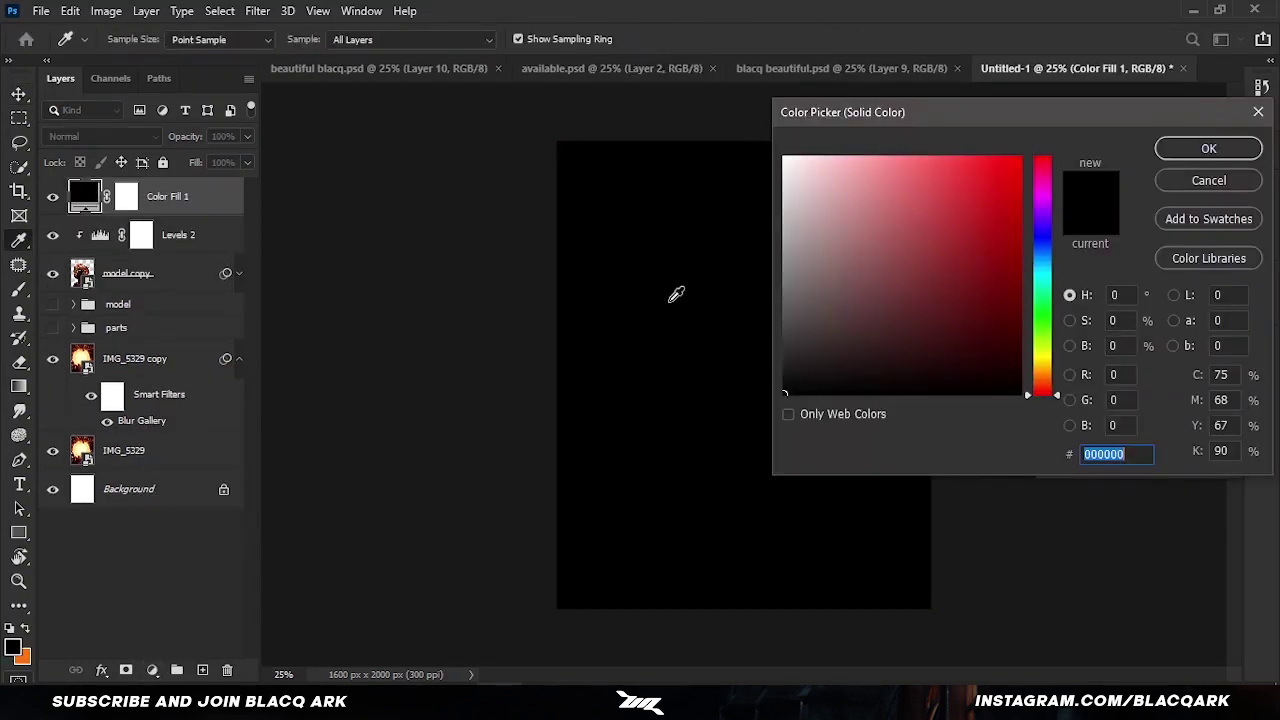
pyautogui.click(1040, 386)
pyautogui.click(891, 158)
# Step: Pick the CLOD 5 cloud brush at 800 px and invert the fill mask to black
pyautogui.press('Return')
pyautogui.press('b')
pyautogui.rightClick(366, 337)
pyautogui.click(1262, 308)
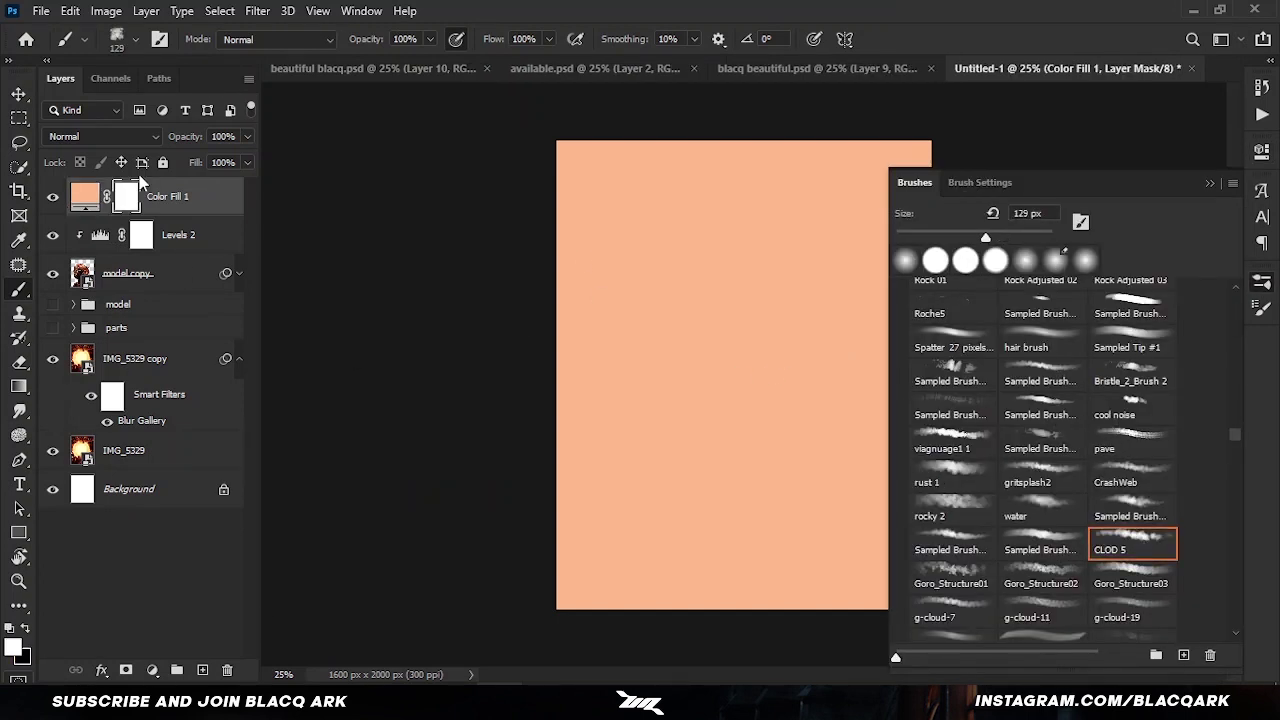
pyautogui.hotkey('ctrl', 'i')
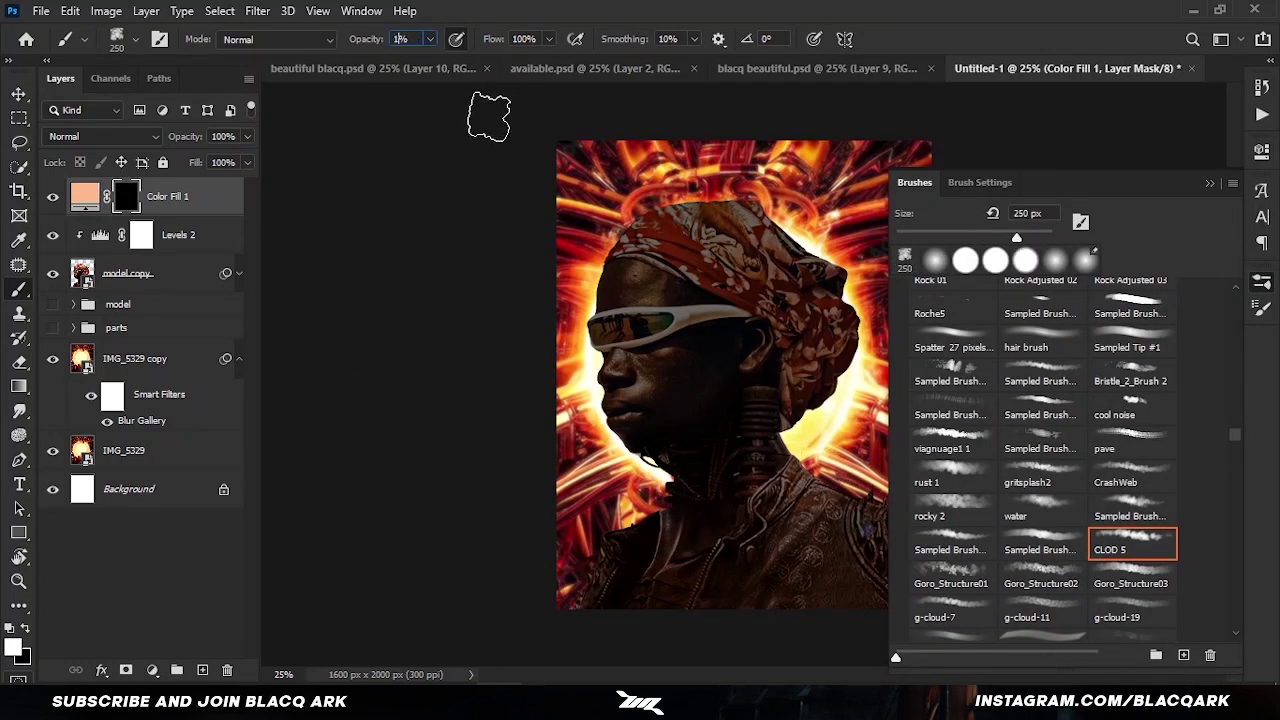
pyautogui.write('10')
pyautogui.click(1210, 186)
pyautogui.press(']')
pyautogui.press(']')
pyautogui.press(']')
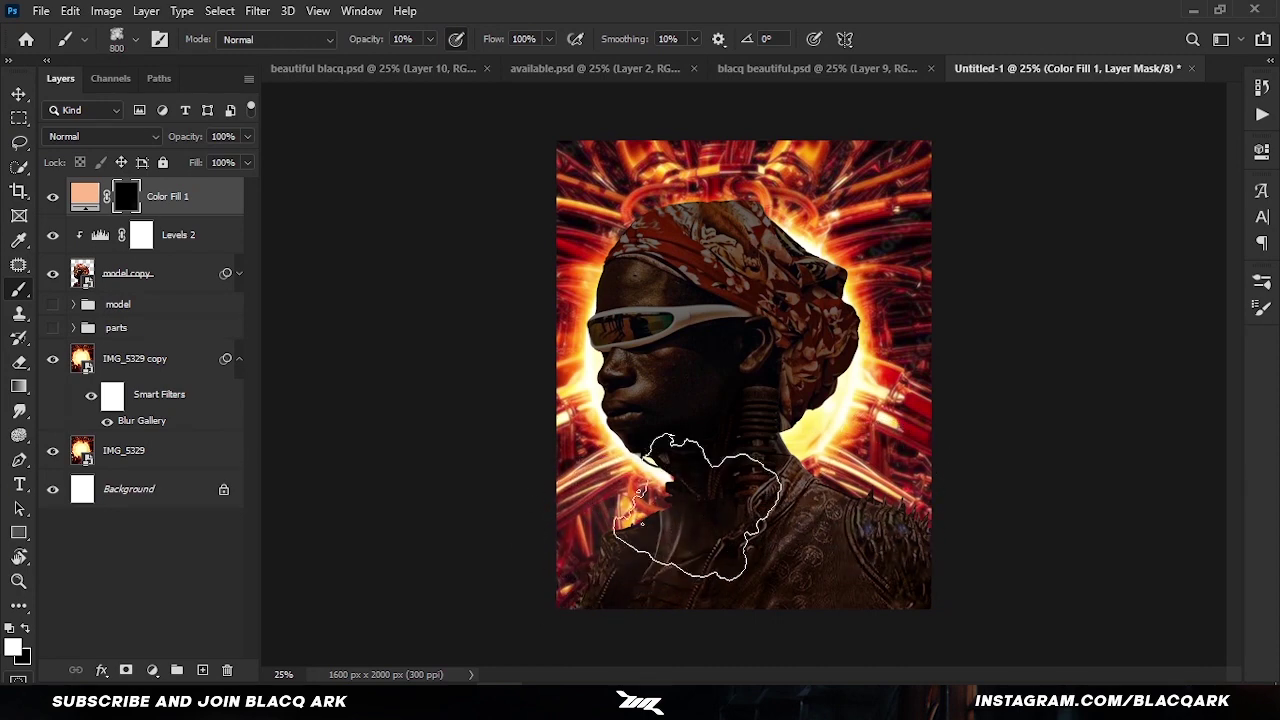
# Step: Add empty Layers 2 and 3, sampling orange from the halo and setting Layer 3 to Color Dodge
pyautogui.hotkey('ctrl', 'shift', 'alt', 'n')
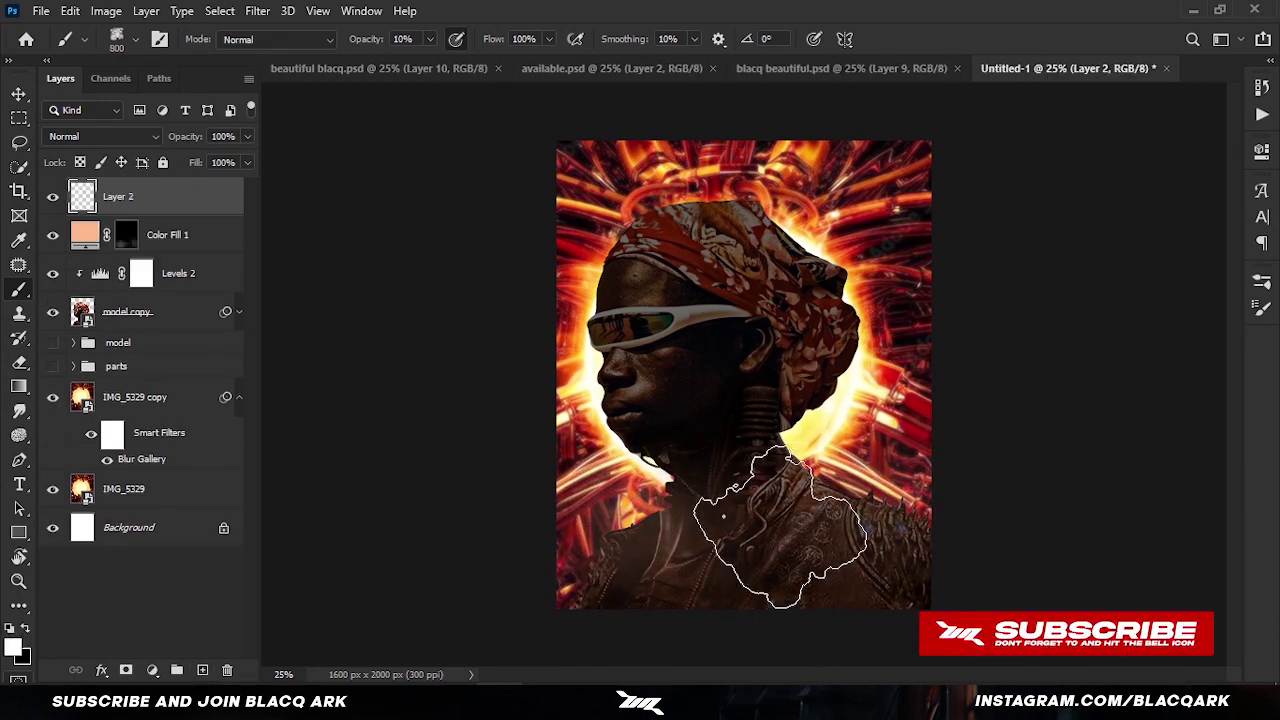
pyautogui.keyDown('alt'); pyautogui.click(612, 454); pyautogui.keyUp('alt')
pyautogui.hotkey('ctrl', 'shift', 'alt', 'n')
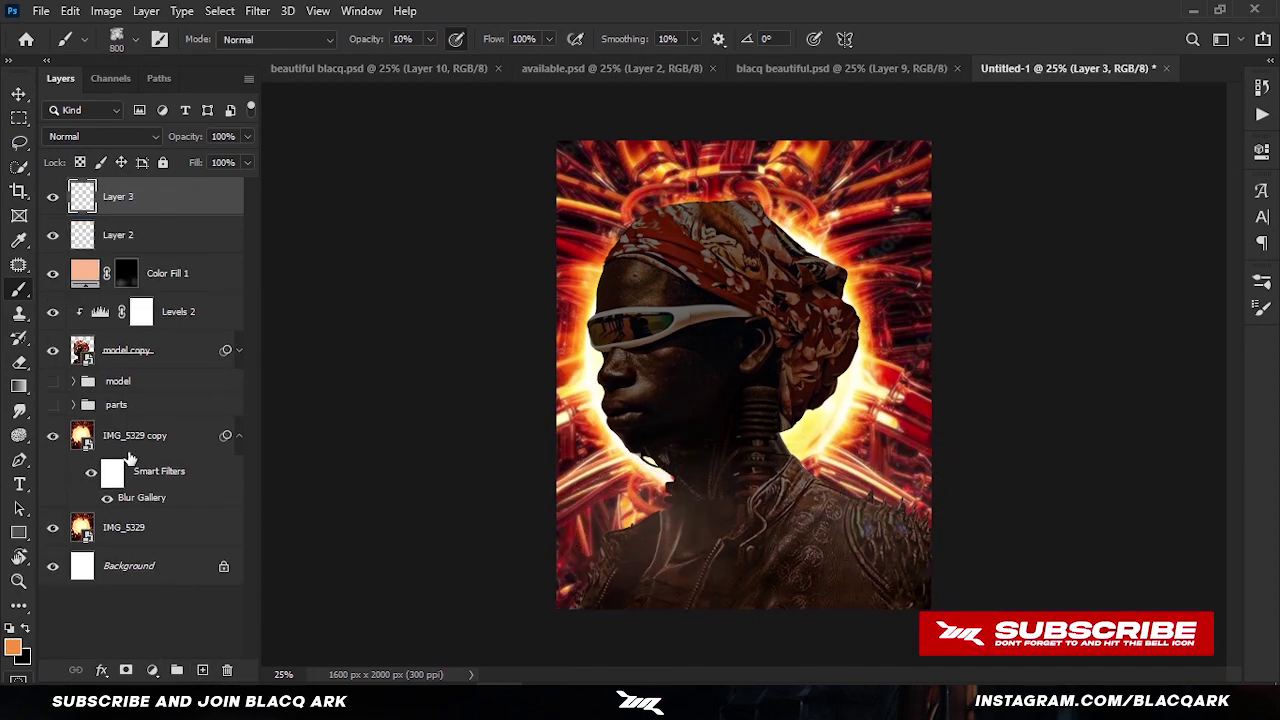
pyautogui.hotkey('shift', 'alt', 'd')
pyautogui.click(410, 39)
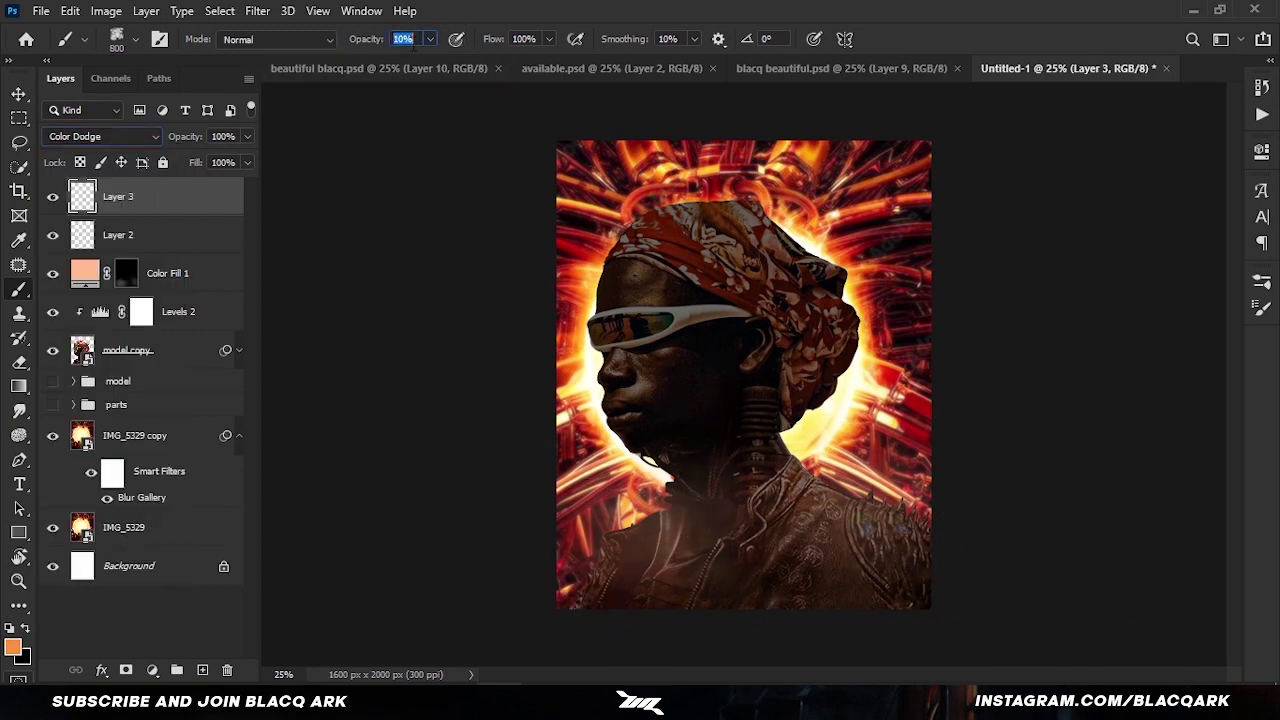
# Step: Move Layer 2 and Color Fill 1 below model copy and add an empty Layer 4 above Levels 2
pyautogui.hotkey('alt', '[')
pyautogui.moveTo(150, 235); pyautogui.dragTo(150, 360)
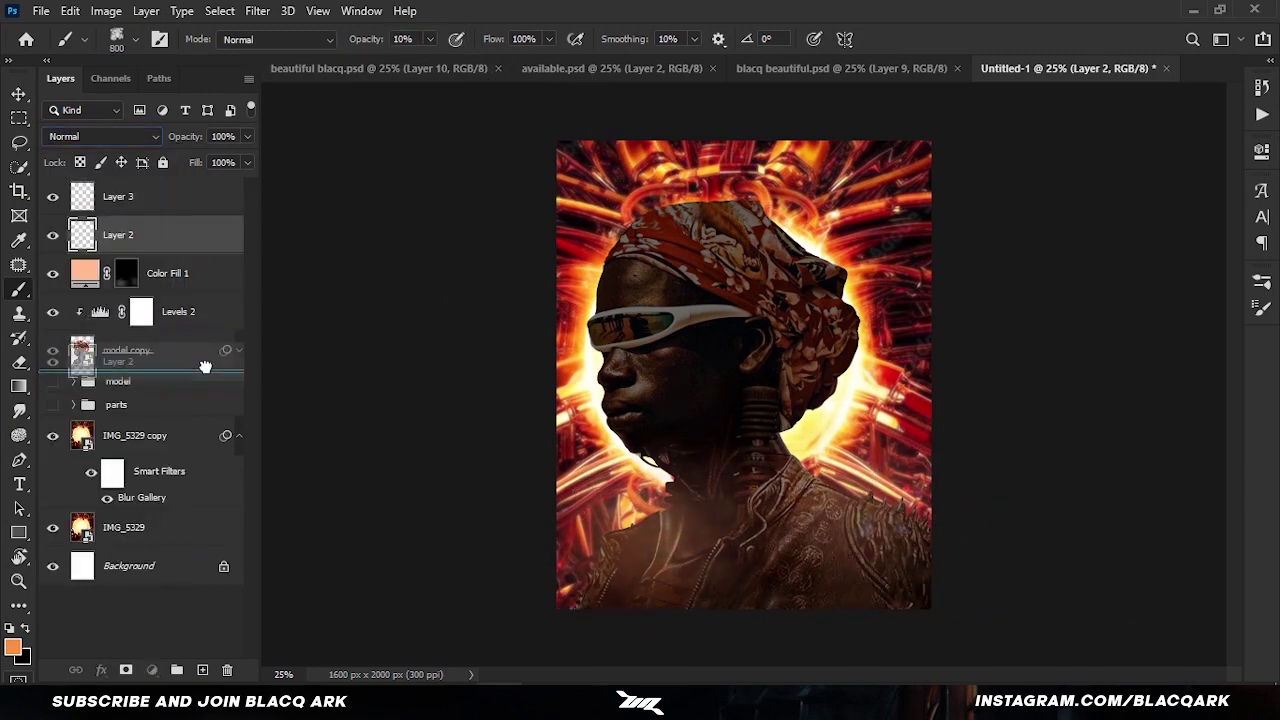
pyautogui.moveTo(157, 198)
pyautogui.mouseDown()
pyautogui.moveTo(150, 366)
pyautogui.moveTo(186, 337)
pyautogui.moveTo(150, 366)
pyautogui.mouseUp()
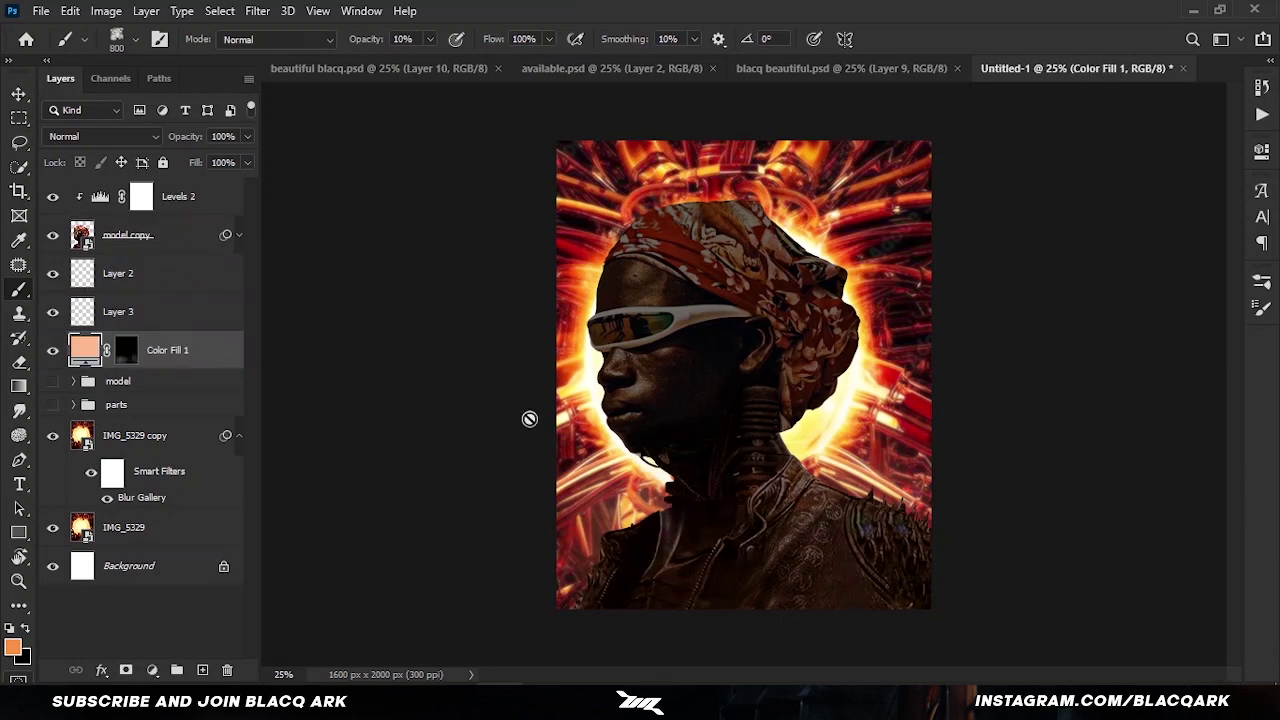
pyautogui.click(210, 196)
pyautogui.click(202, 670)
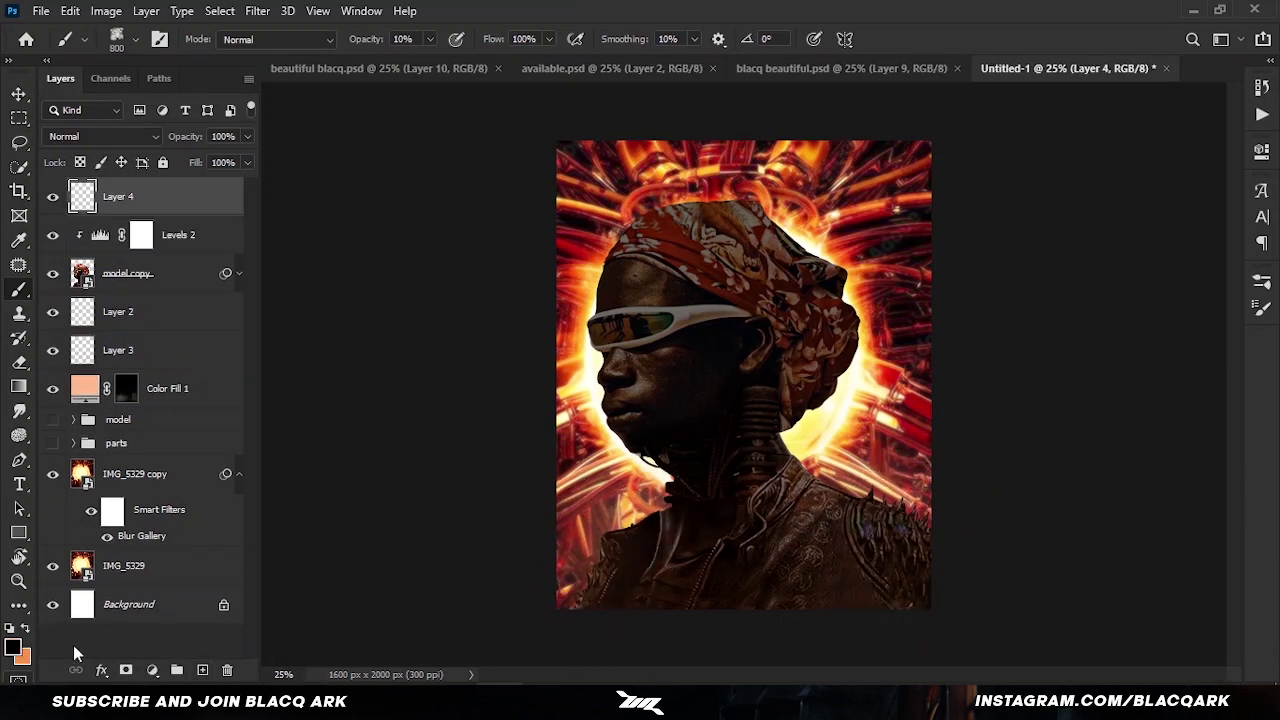
pyautogui.press('x')
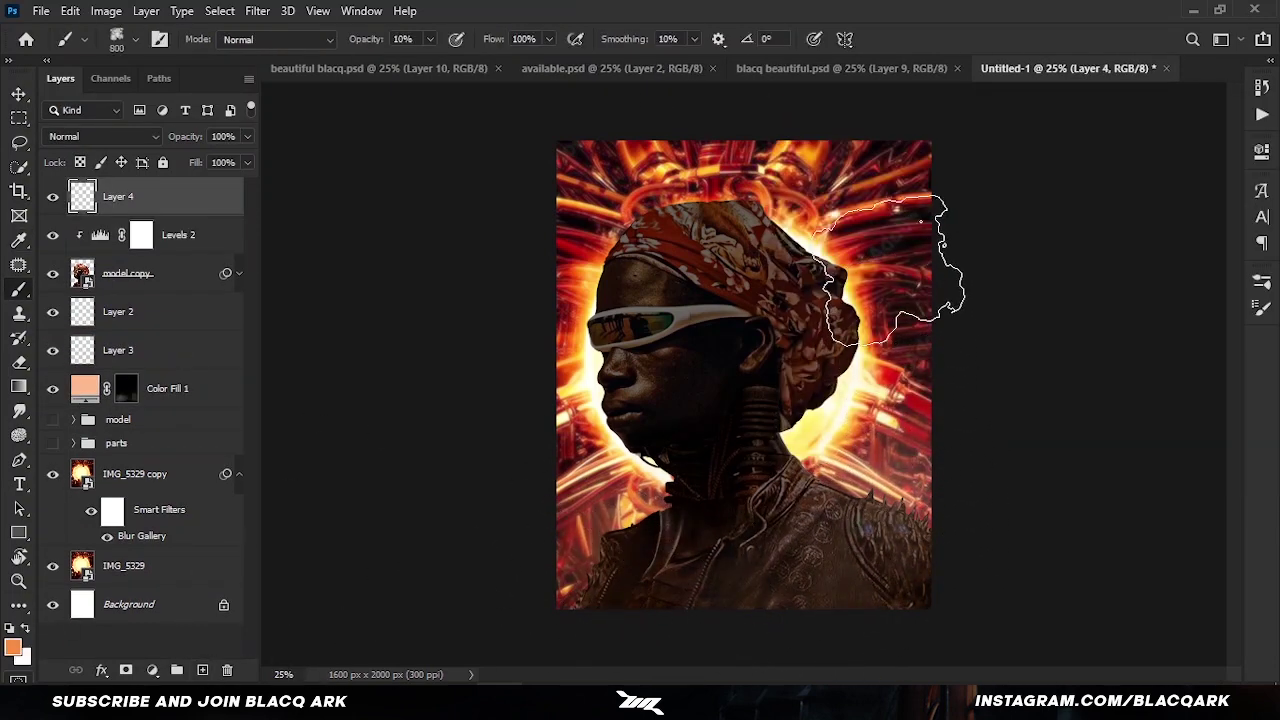
pyautogui.press('x')
pyautogui.press('v')
pyautogui.click(130, 273)
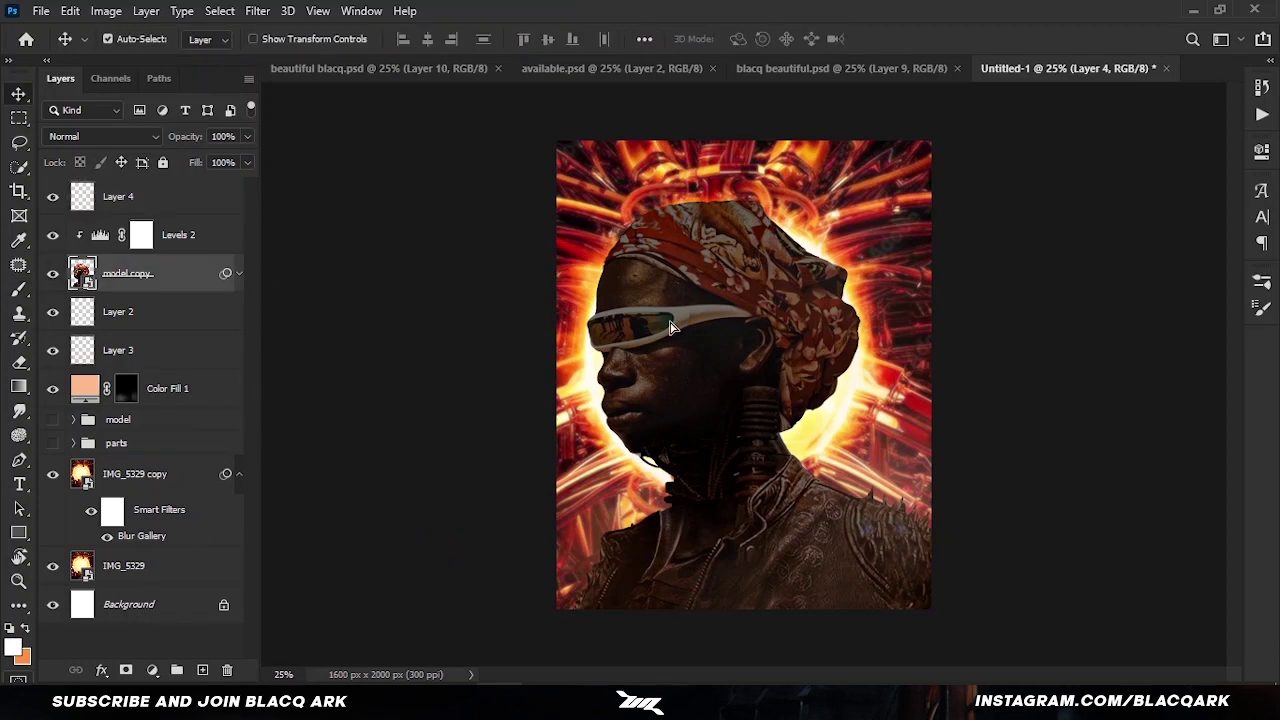
# Step: Add a Curves adjustment bowed upward to brighten the portrait
pyautogui.click(160, 234)
pyautogui.click(152, 670)
pyautogui.click(186, 437)
pyautogui.moveTo(1136, 298); pyautogui.dragTo(1133, 292)
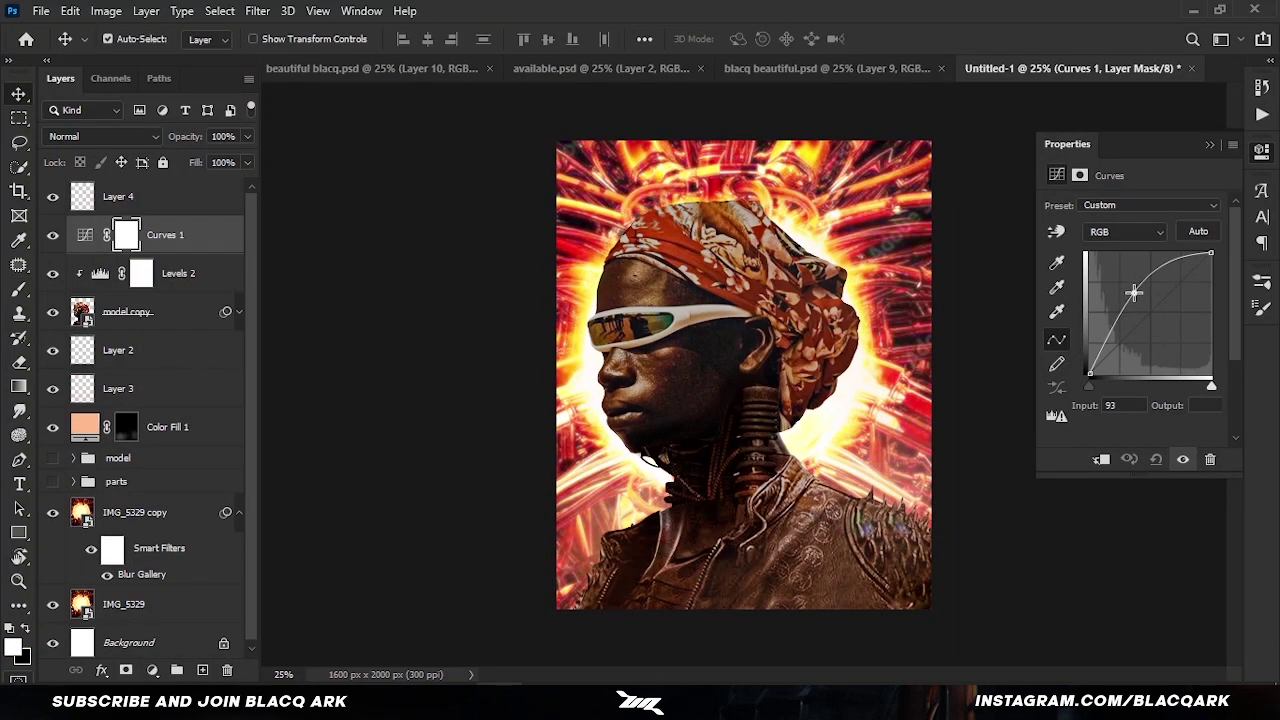
# Step: Split the Underlying Layer black point in Blend If and hide Curves 1 behind a black mask
pyautogui.doubleClick(195, 234)
pyautogui.moveTo(300, 86); pyautogui.dragTo(103, 173)
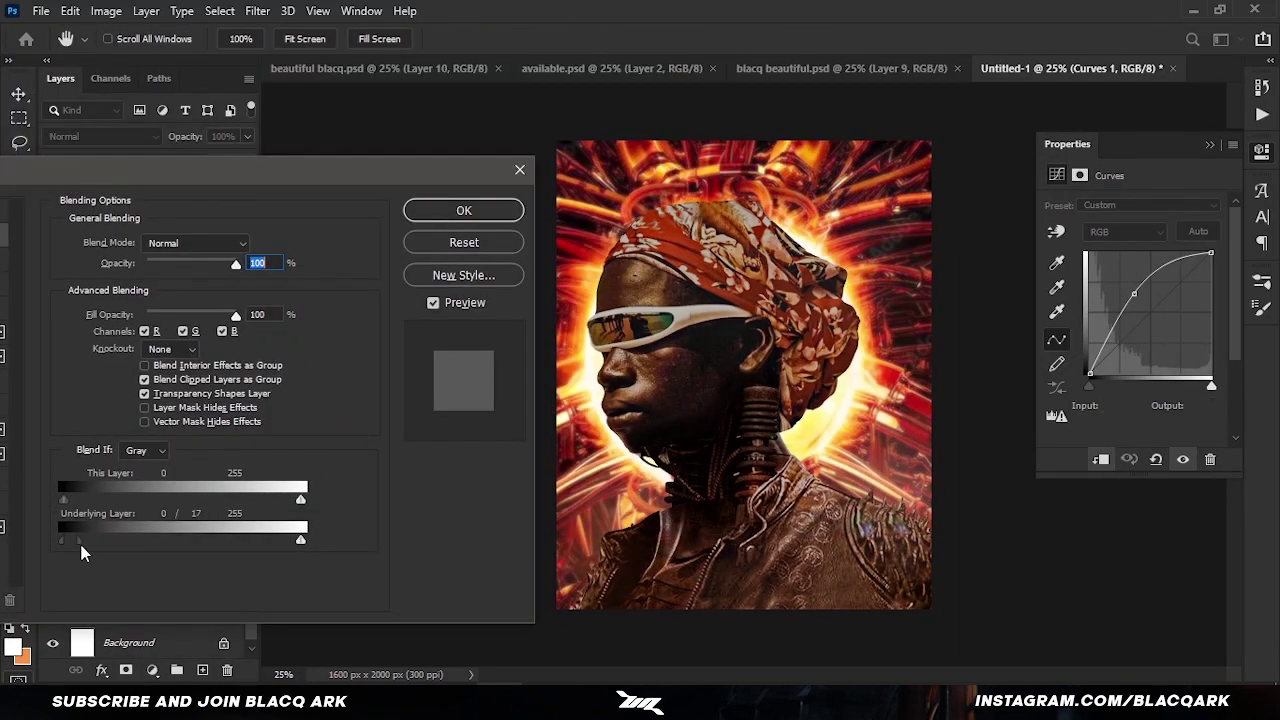
pyautogui.moveTo(62, 540); pyautogui.dragTo(129, 540)
pyautogui.moveTo(62, 540); pyautogui.dragTo(79, 540)
pyautogui.press('Return')
pyautogui.hotkey('ctrl', 'i')
pyautogui.press('b')
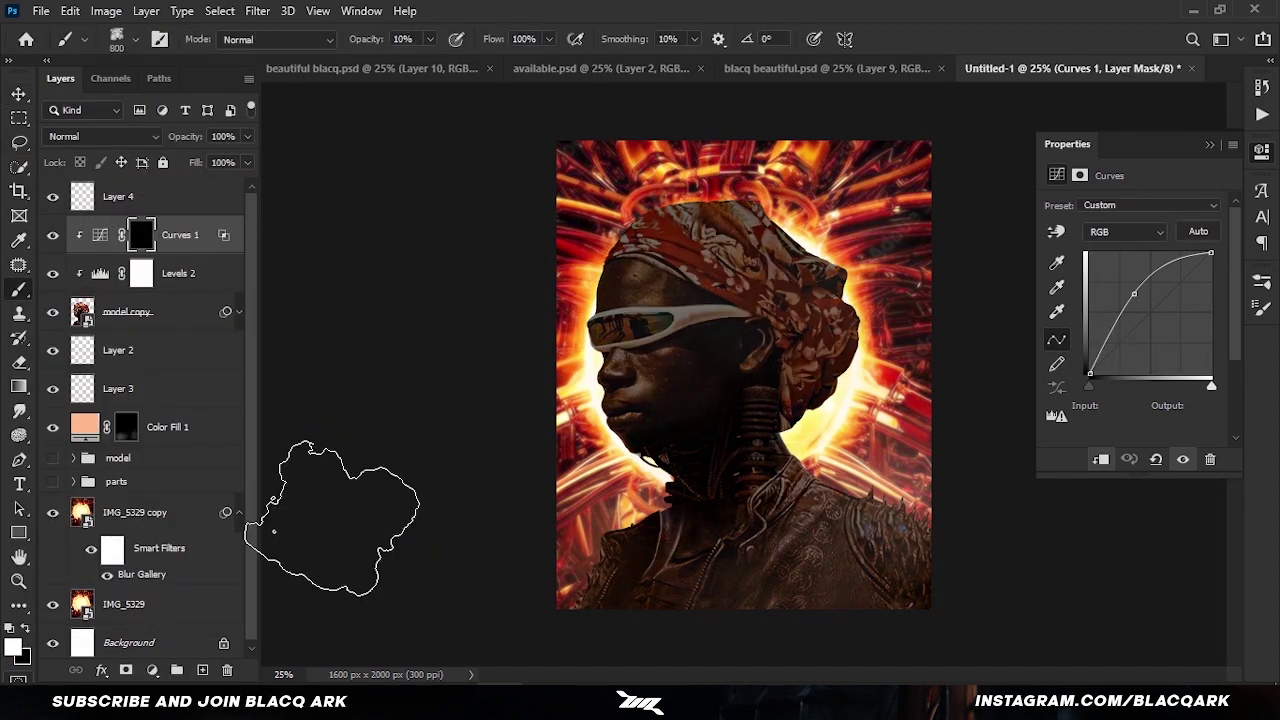
pyautogui.rightClick(761, 322)
pyautogui.press('Return')
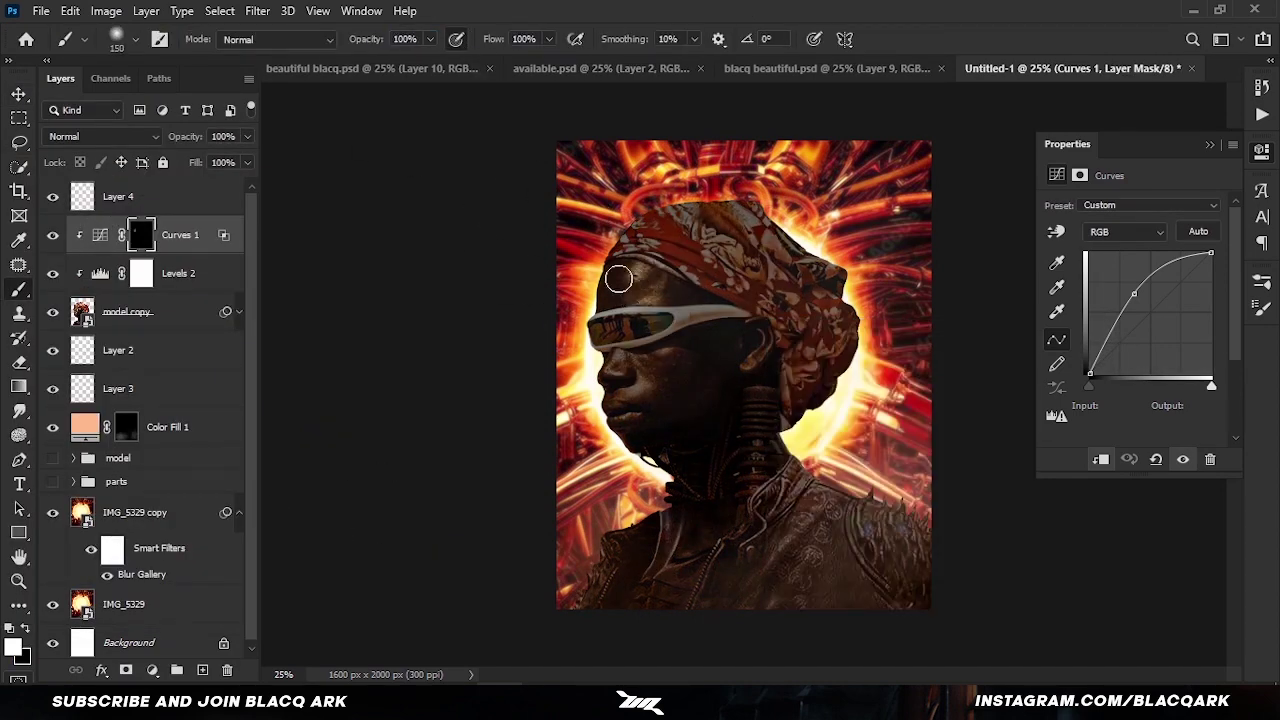
# Step: Trace the visor lens with the Pen tool, turn it into a selection, and add a new layer for it
pyautogui.click(100, 234)
pyautogui.hotkey('ctrl', '+')
pyautogui.hotkey('ctrl', '+')
pyautogui.hotkey('ctrl', '+')
pyautogui.press('p')
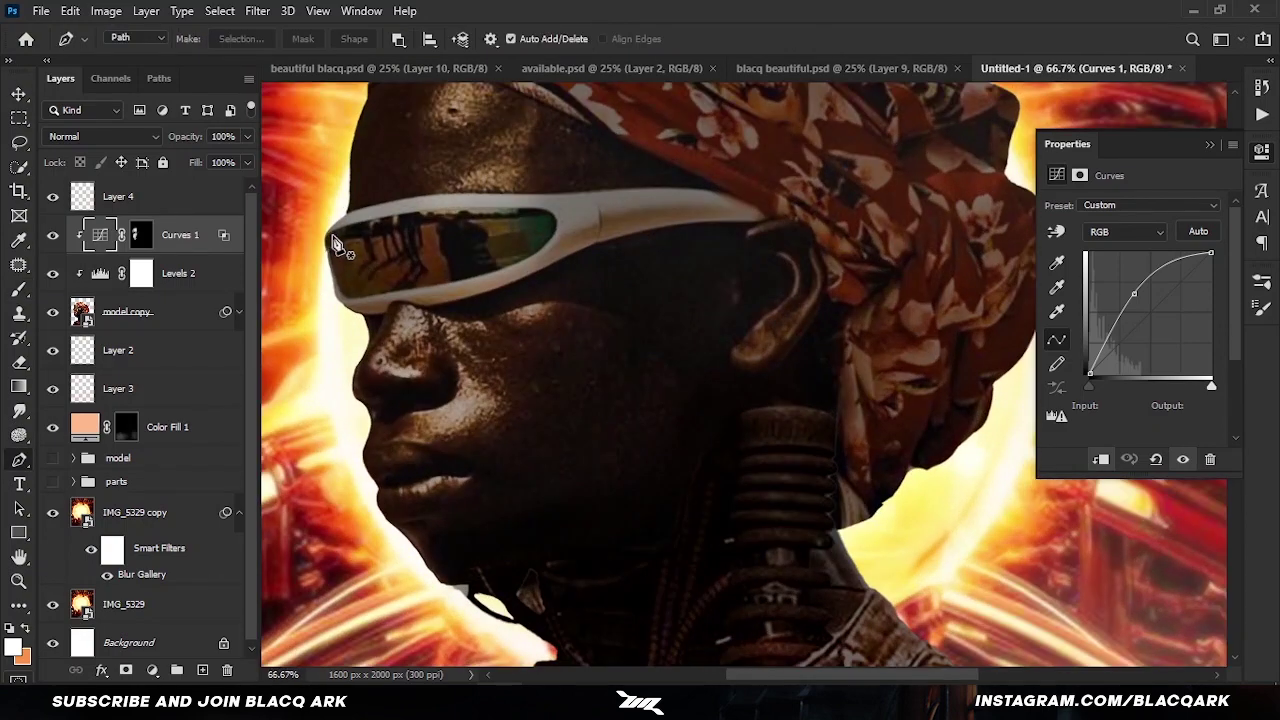
pyautogui.moveTo(453, 212); pyautogui.dragTo(473, 207)
pyautogui.click(563, 231)
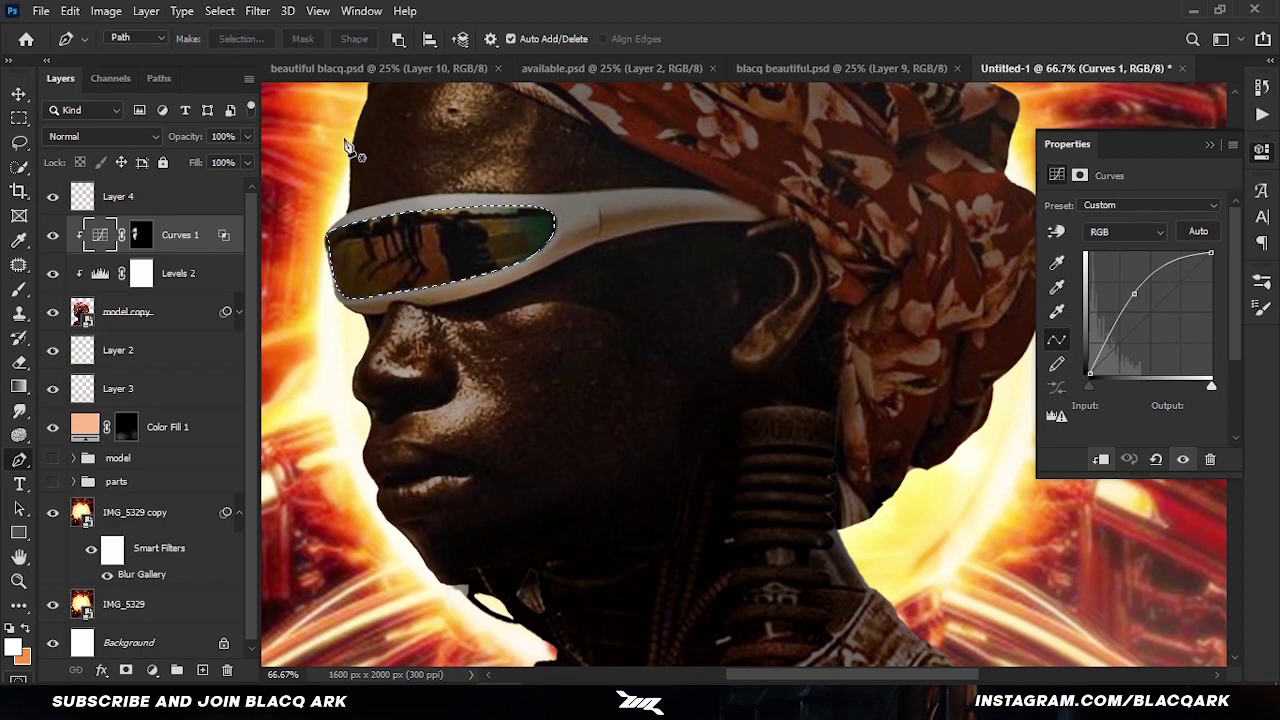
pyautogui.hotkey('ctrl', 'shift', 'alt', 'n')
pyautogui.hotkey('ctrl', '-')
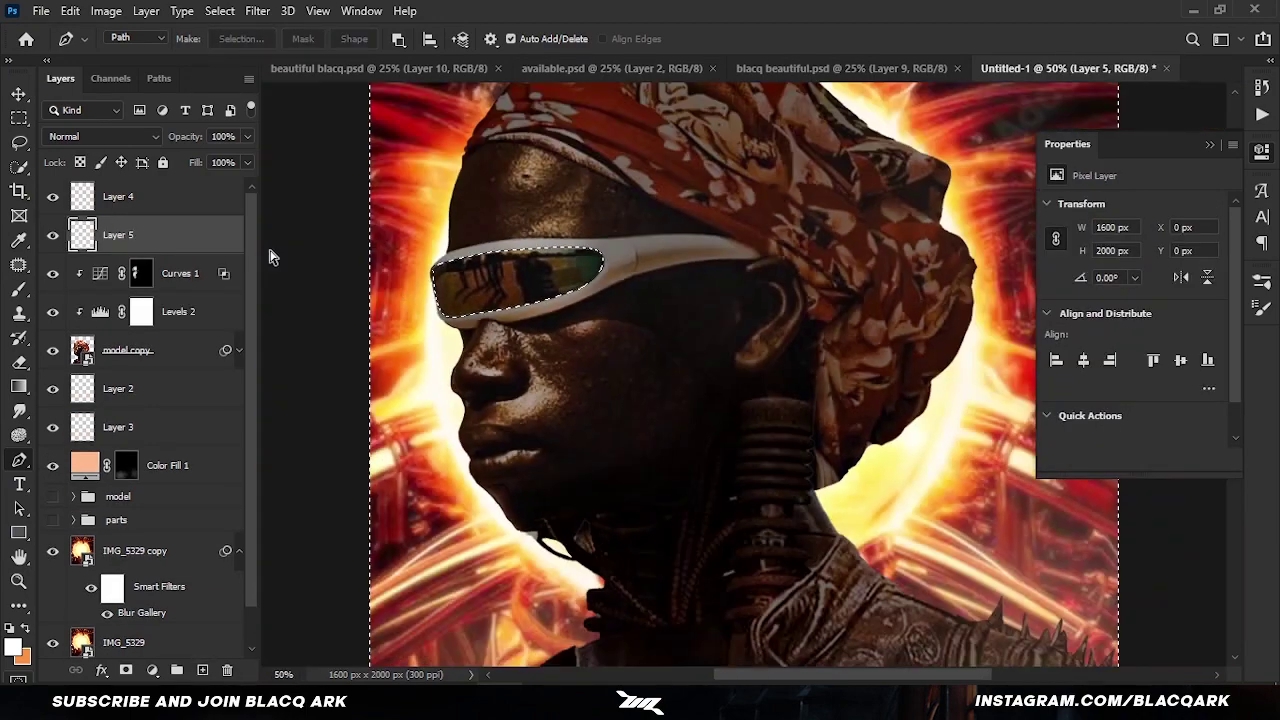
pyautogui.hotkey('ctrl', '-')
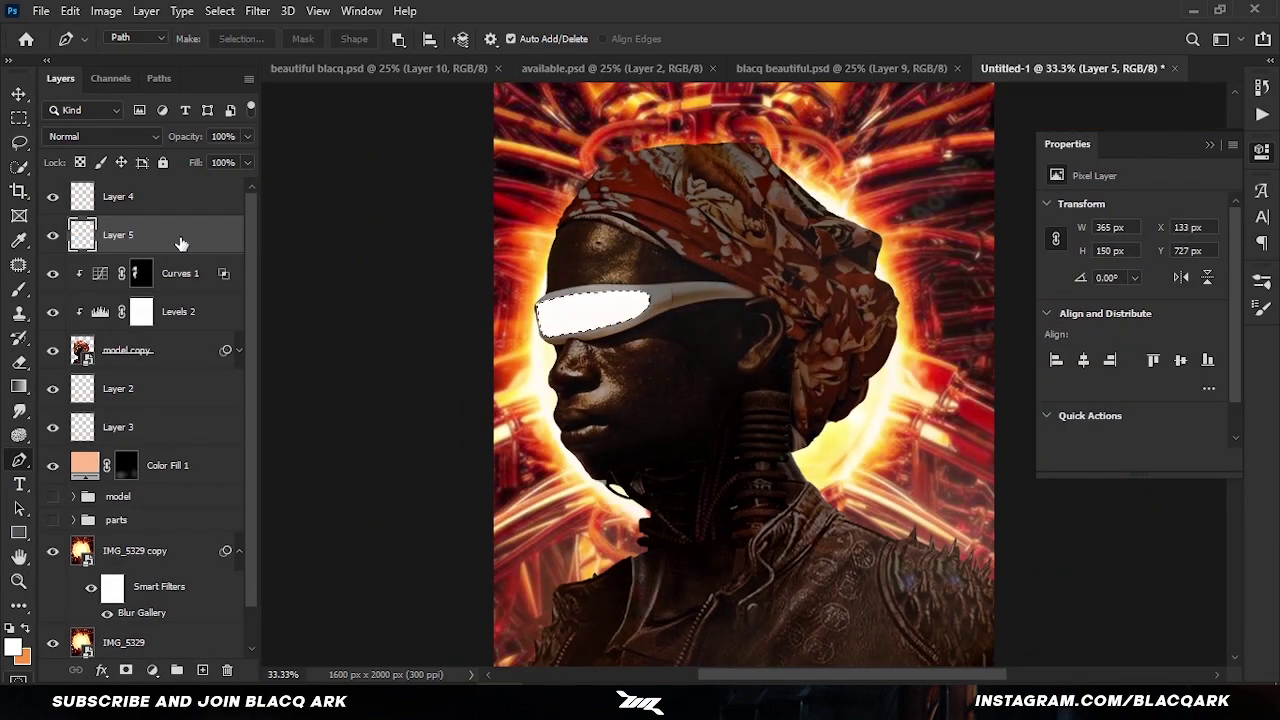
# Step: Add an Inner Glow and a red Color Overlay to the lens layer
pyautogui.click(152, 670)
pyautogui.click(100, 670)
pyautogui.click(157, 562)
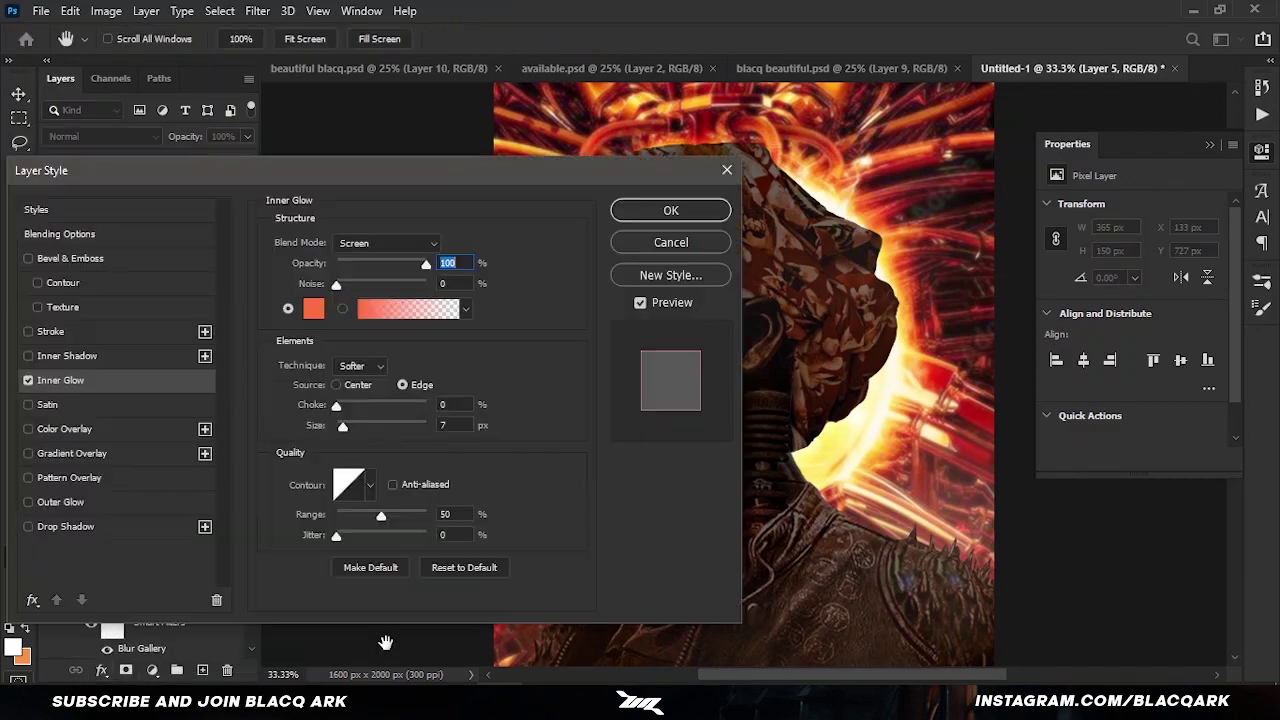
pyautogui.click(64, 428)
pyautogui.click(460, 249)
pyautogui.click(1200, 146)
pyautogui.moveTo(300, 170)
pyautogui.mouseDown()
pyautogui.moveTo(391, 174)
pyautogui.moveTo(39, 185)
pyautogui.mouseUp()
# Step: Set the lens inner glow source to Center and its size to 62
pyautogui.click(151, 384)
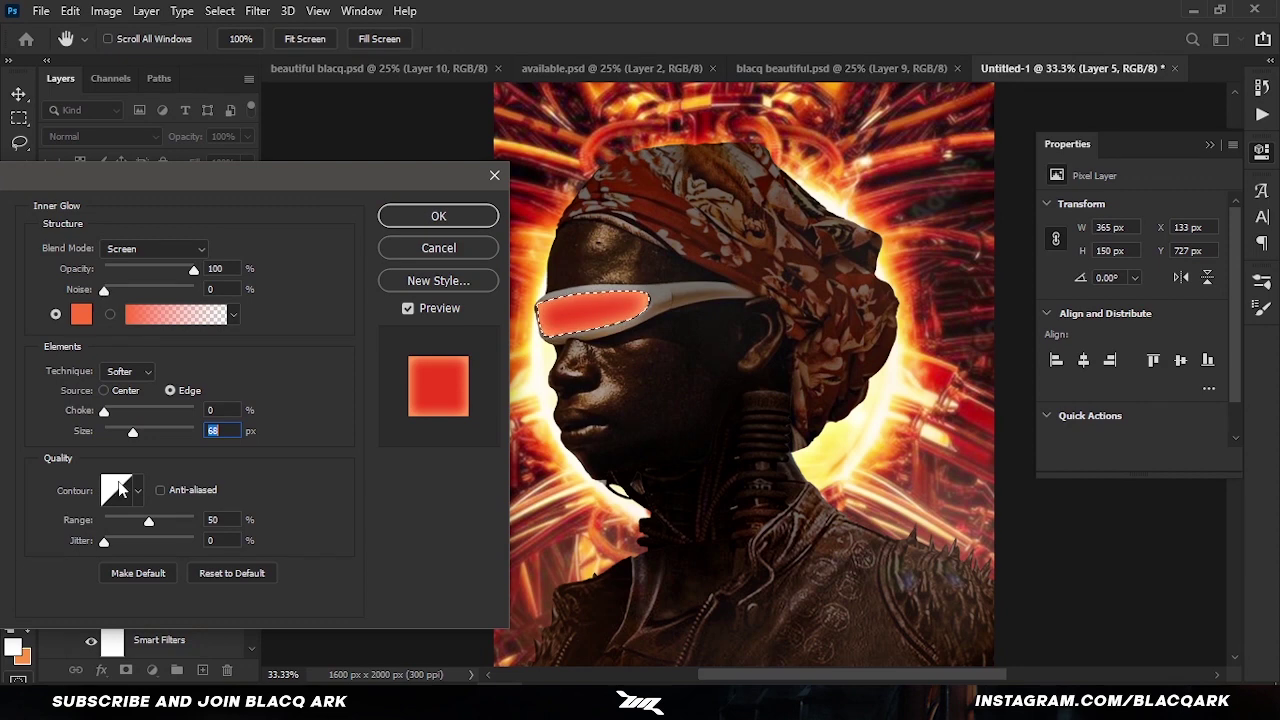
pyautogui.click(103, 390)
pyautogui.moveTo(55, 187); pyautogui.dragTo(59, 189)
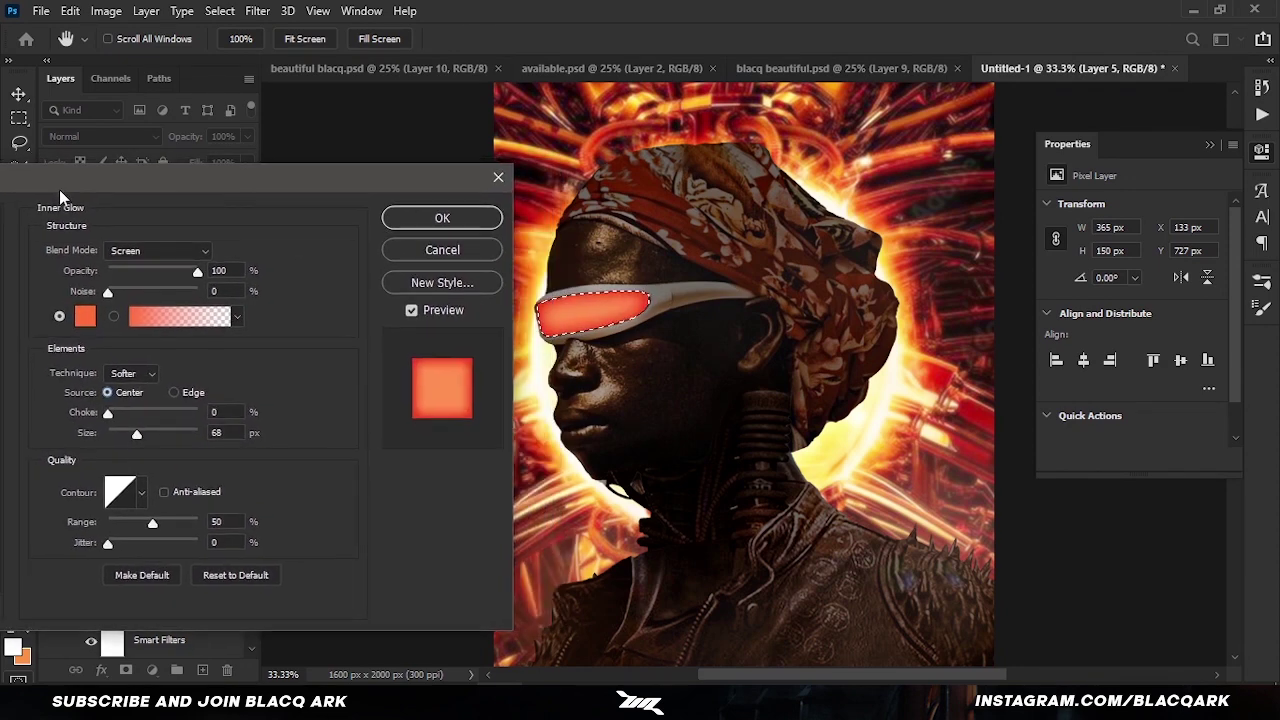
pyautogui.click(107, 392)
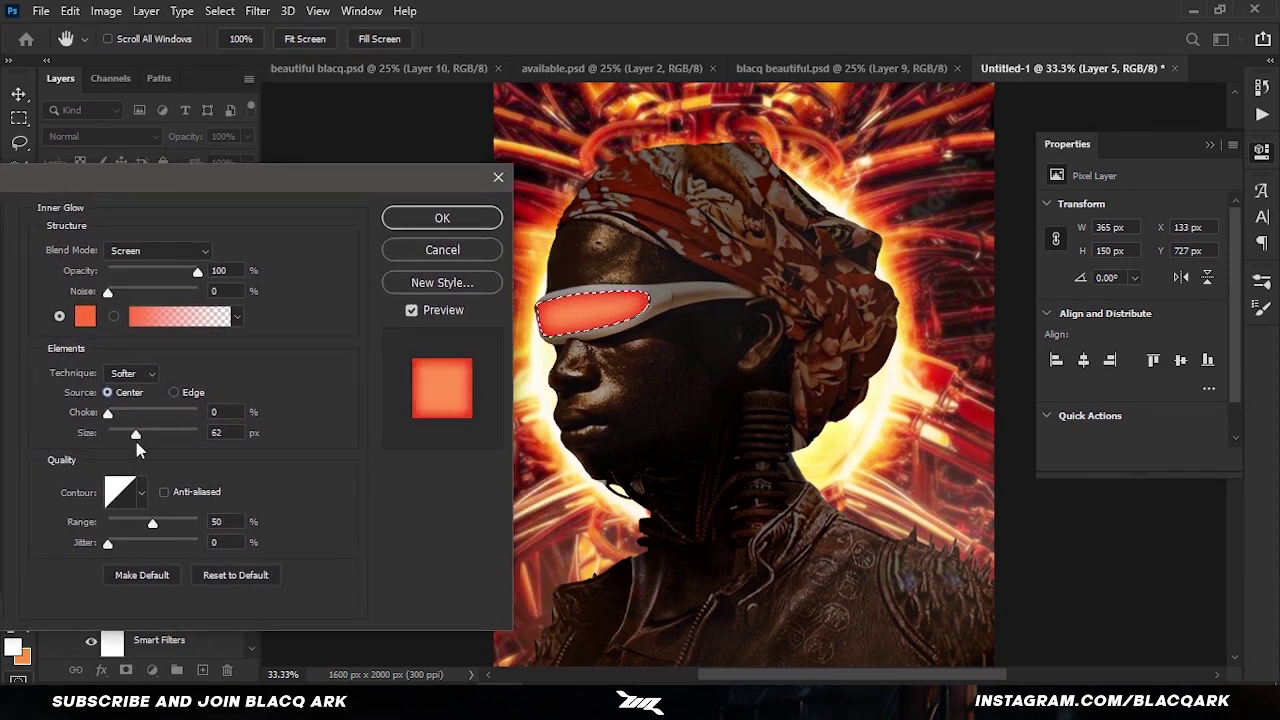
pyautogui.moveTo(40, 180)
pyautogui.mouseDown()
pyautogui.moveTo(341, 186)
pyautogui.moveTo(49, 200)
pyautogui.mouseUp()
# Step: Add an enlarged Outer Glow around the visor and apply the layer effects
pyautogui.click(115, 517)
pyautogui.moveTo(117, 440); pyautogui.dragTo(138, 441)
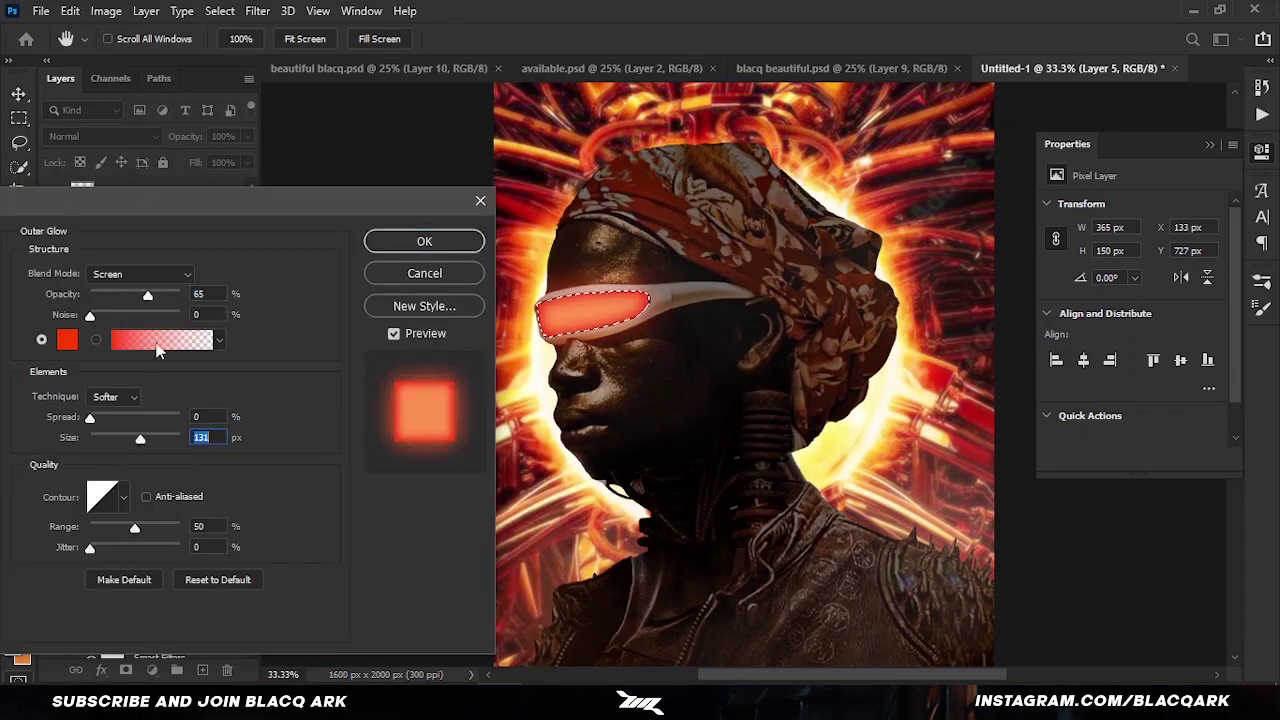
pyautogui.press('Return')
pyautogui.click(257, 10)
pyautogui.click(530, 317)
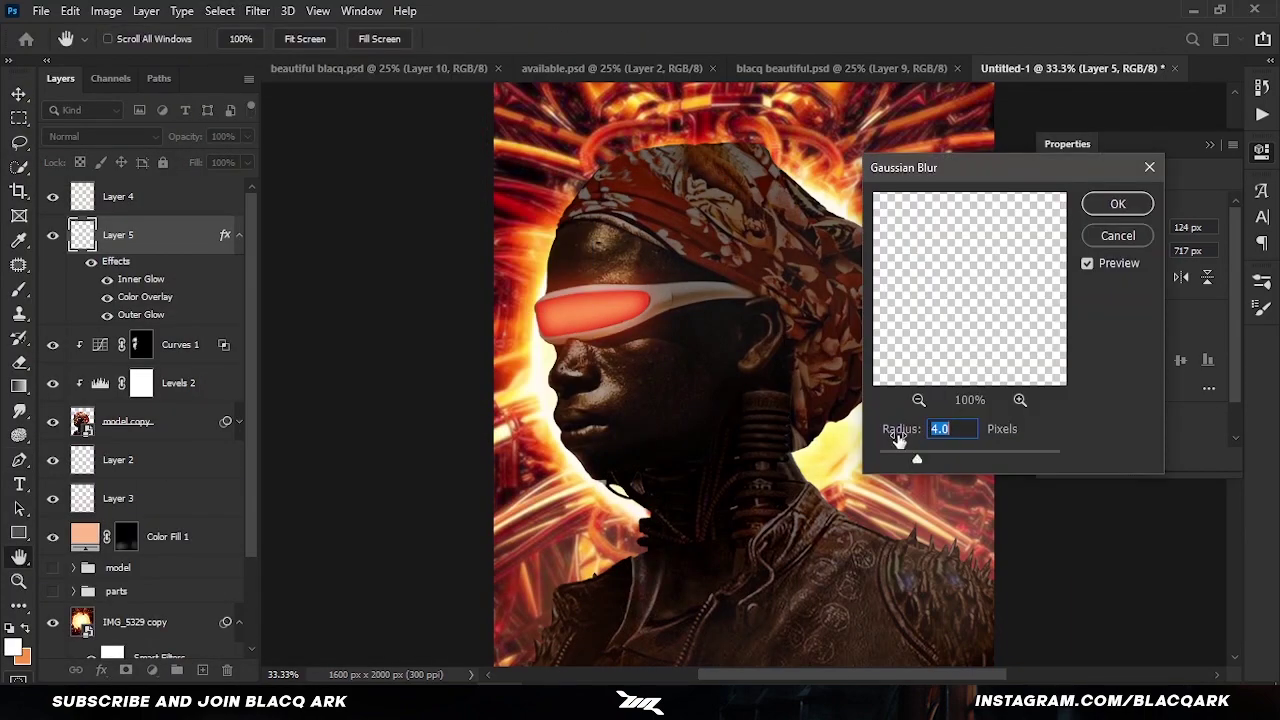
# Step: Duplicate the glowing lens layer (Layer 5) and set the copy to Lighter Color blending
pyautogui.press('Return')
pyautogui.press('p')
pyautogui.hotkey('ctrl', 'j')
pyautogui.click(100, 136)
pyautogui.click(100, 337)
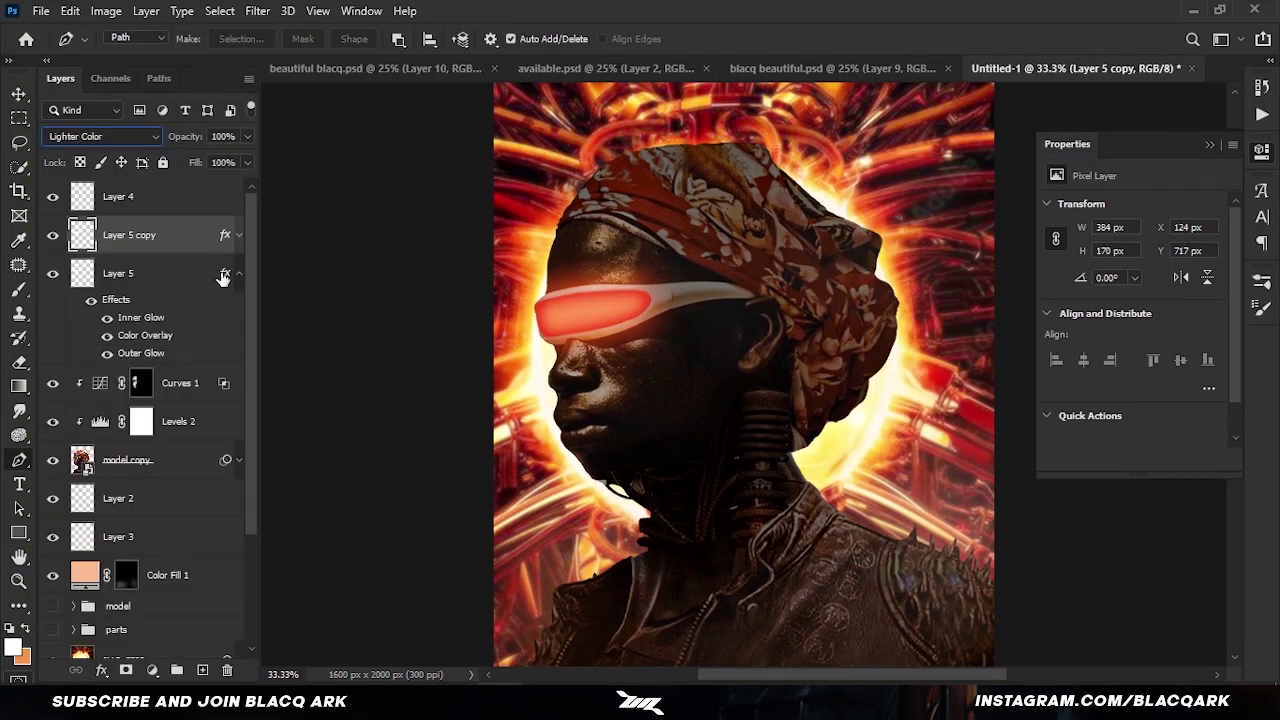
# Step: Blur the Layer 5 copy with a Gaussian Blur of about 44 px
pyautogui.click(257, 10)
pyautogui.click(530, 317)
pyautogui.moveTo(952, 459); pyautogui.dragTo(966, 460)
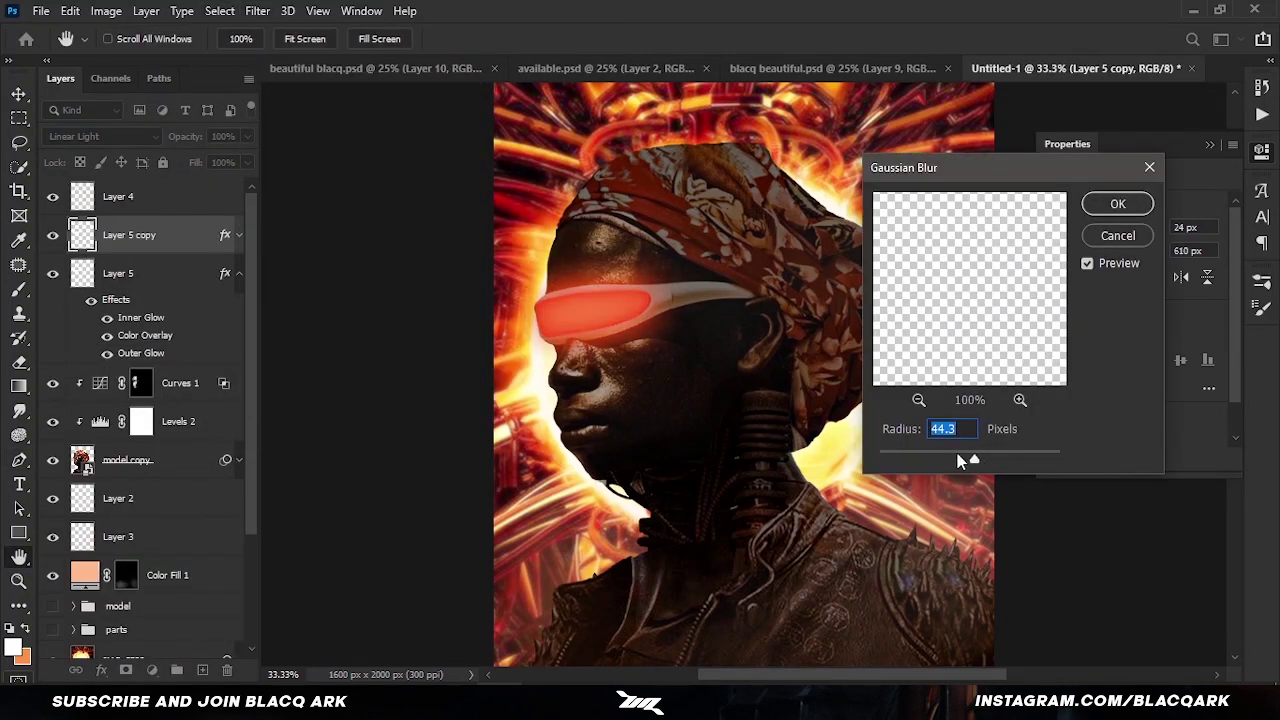
pyautogui.press('Return')
# Step: Try blend modes on the glow copy, settling on Normal at 40% fill
pyautogui.click(100, 136)
pyautogui.click(112, 193)
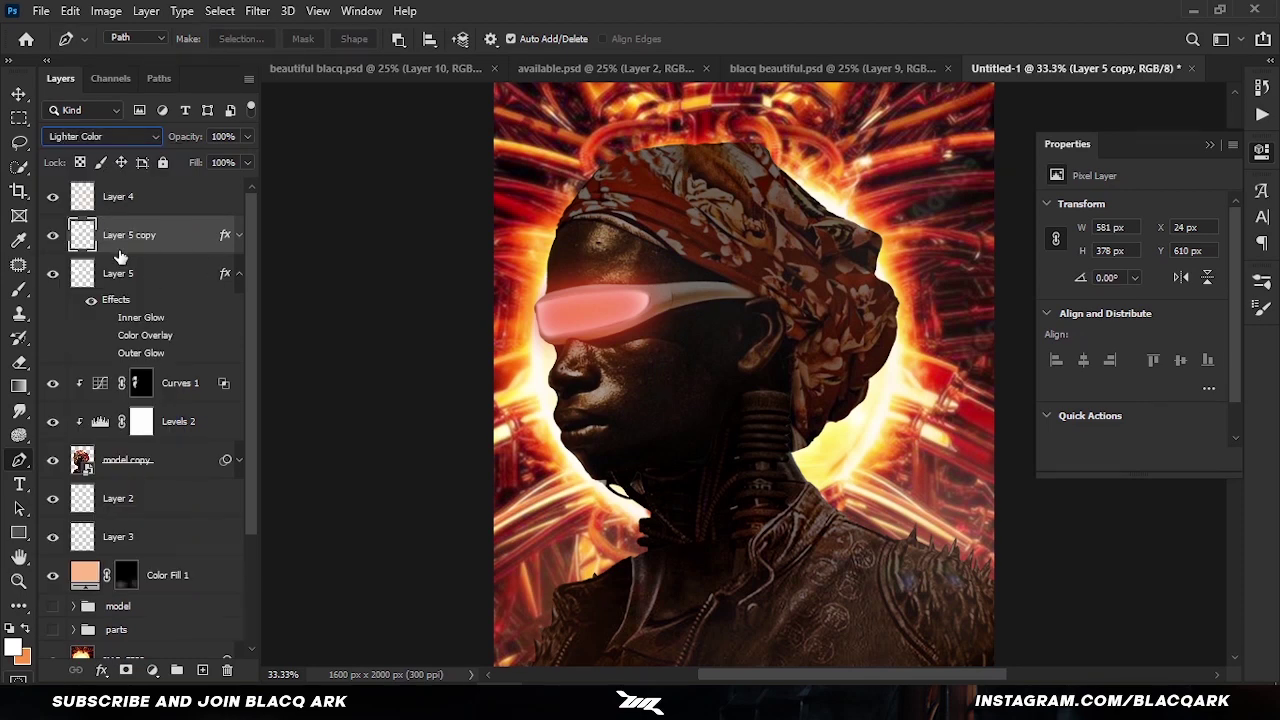
pyautogui.hotkey('alt', 'shift', 'j')
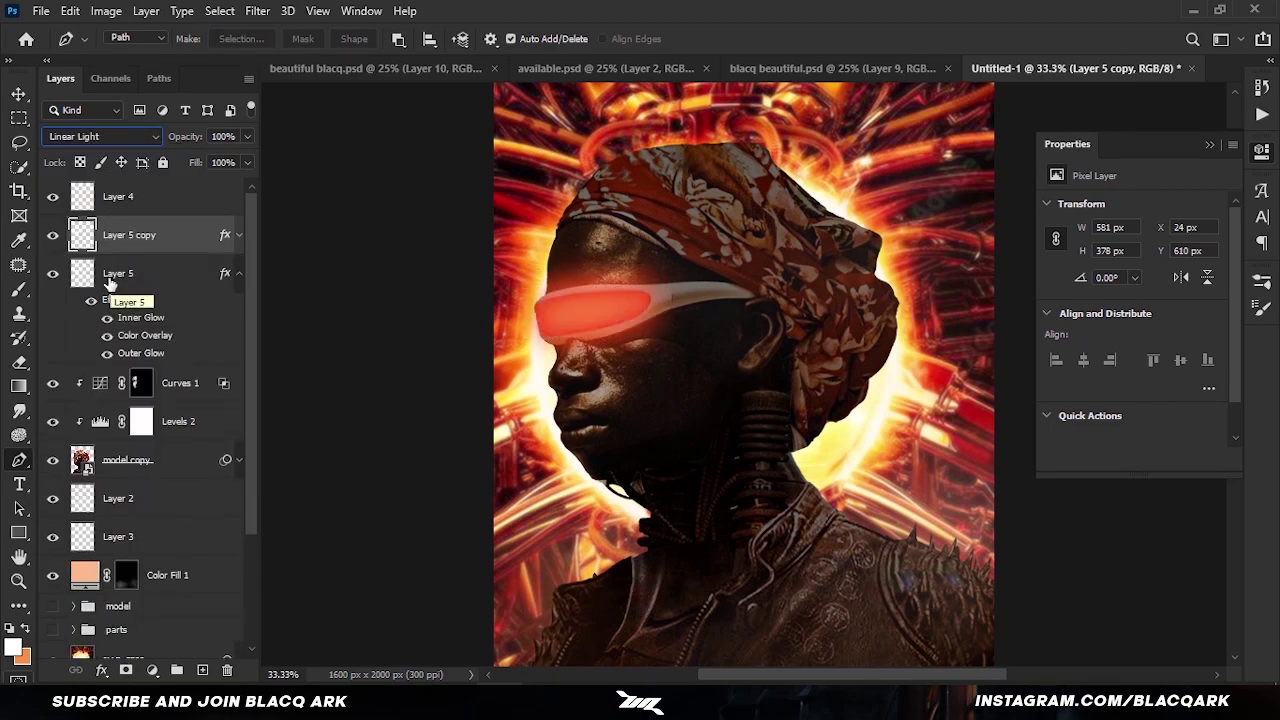
pyautogui.click(239, 236)
pyautogui.hotkey('alt', 'shift', 'i')
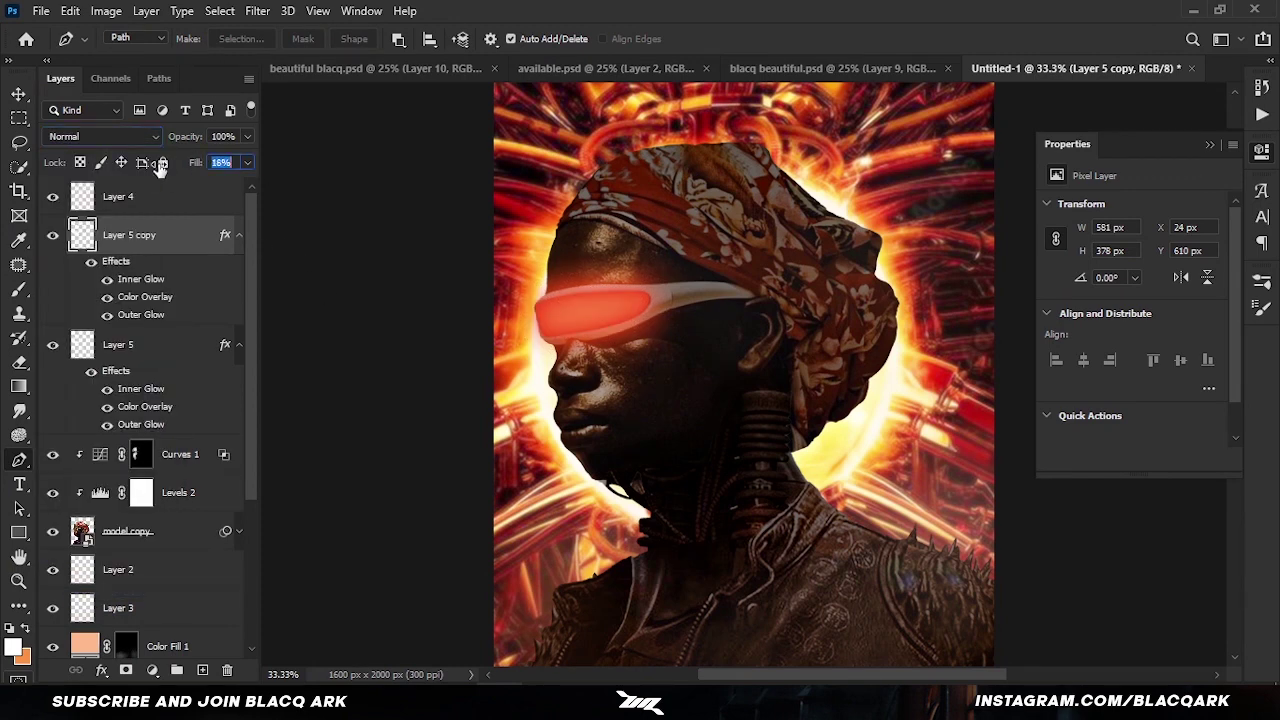
pyautogui.write('40')
# Step: Set up a smaller brush on a new empty layer for white dots
pyautogui.press('b')
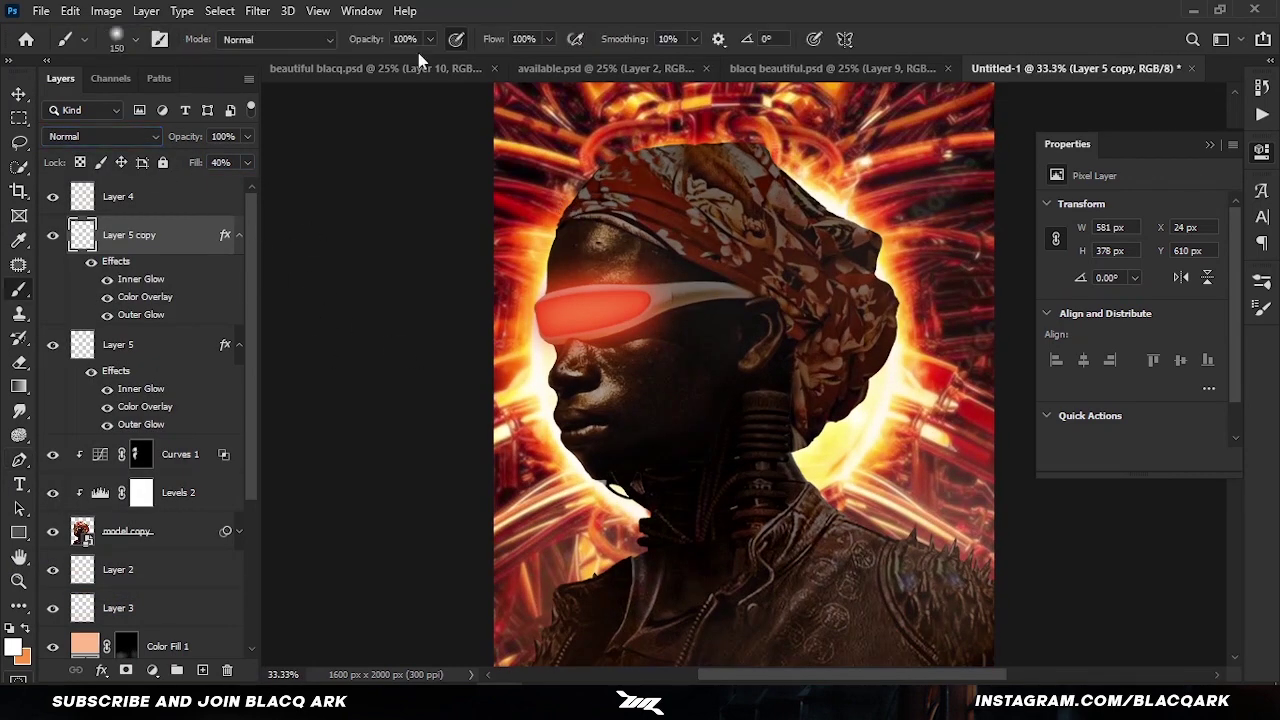
pyautogui.press('[')
pyautogui.press('[')
pyautogui.hotkey('ctrl', 'shift', 'alt', 'n')
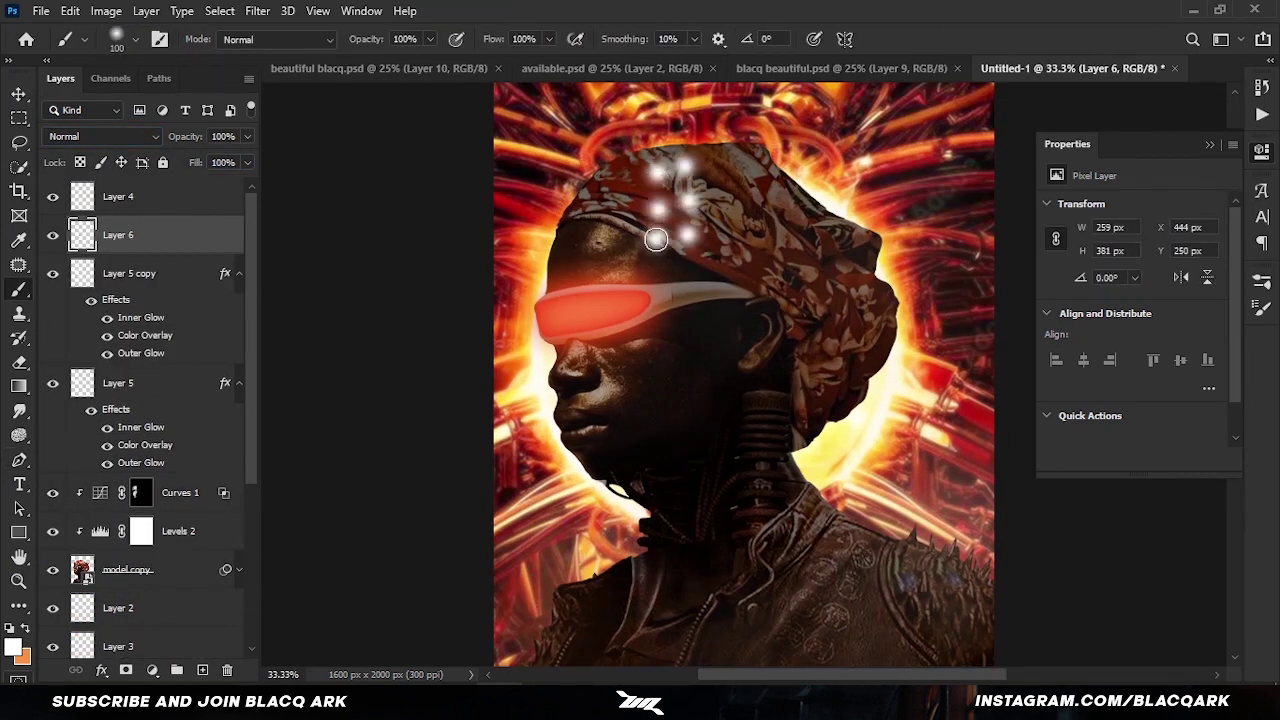
# Step: Motion Blur the white dots into streaks and move them onto the visor
pyautogui.click(258, 11)
pyautogui.click(529, 326)
pyautogui.click(991, 160)
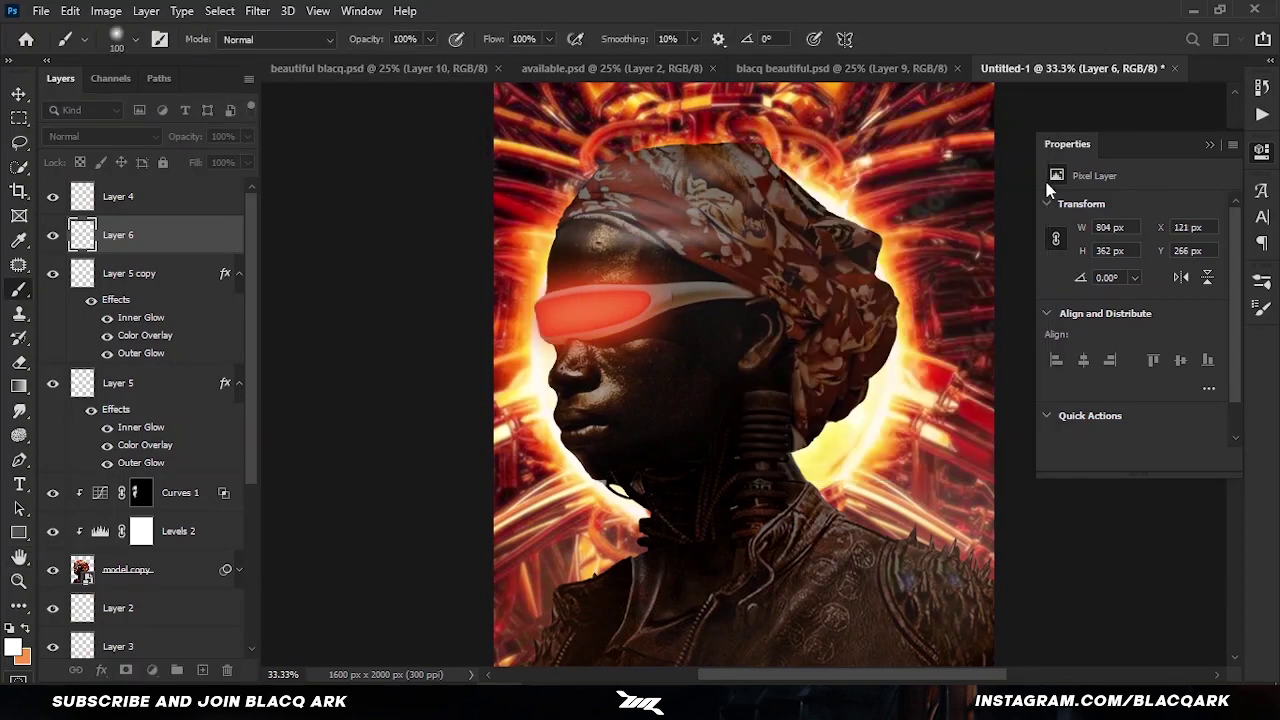
pyautogui.hotkey('ctrl', 't')
pyautogui.moveTo(655, 195); pyautogui.dragTo(573, 314)
pyautogui.press('Return')
pyautogui.hotkey('ctrl', 't')
pyautogui.press('Return')
# Step: Duplicate the streak twice, merge the copies into Layer 6 and group it
pyautogui.press('b')
pyautogui.hotkey('ctrl', 'j')
pyautogui.hotkey('ctrl', 'j')
pyautogui.hotkey('ctrl', 'j')
pyautogui.hotkey('ctrl', 'j')
pyautogui.hotkey('ctrl', 'j')
pyautogui.hotkey('ctrl', 'j')
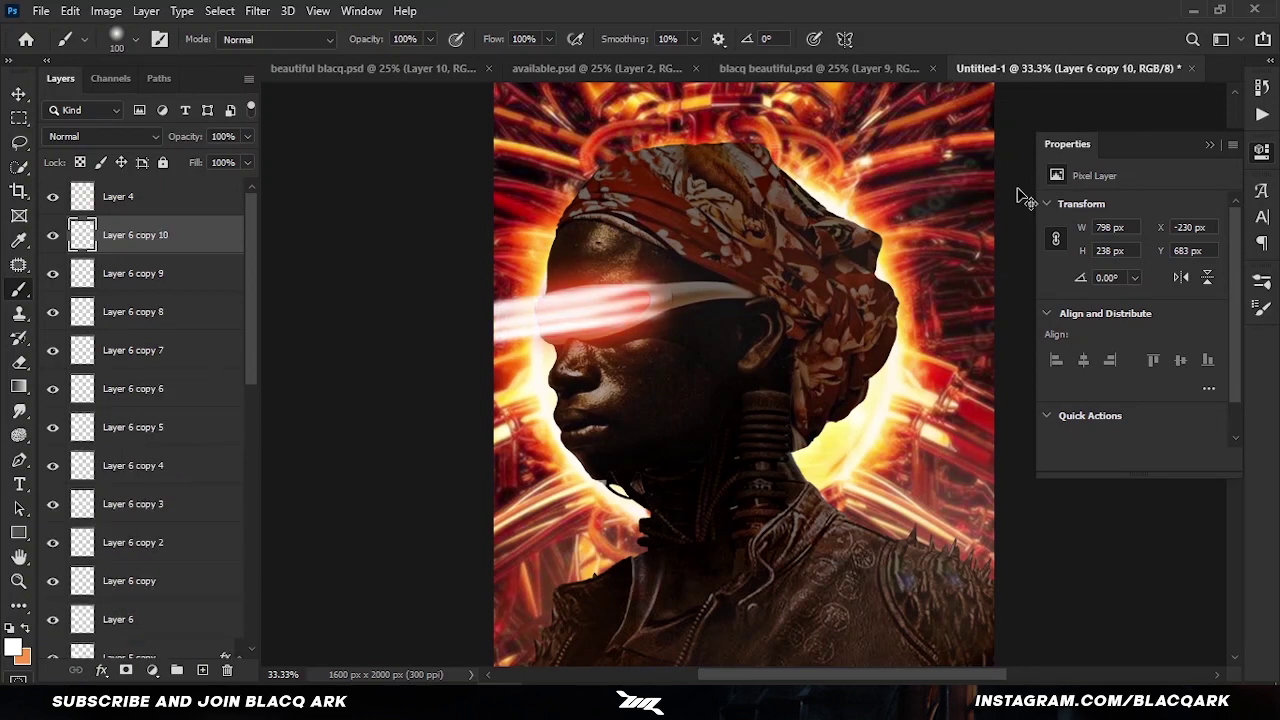
pyautogui.hotkey('ctrl', 'j')
pyautogui.hotkey('ctrl', 'e')
pyautogui.hotkey('ctrl', 'e')
pyautogui.hotkey('ctrl', 'e')
pyautogui.hotkey('ctrl', 'e')
pyautogui.hotkey('ctrl', 'e')
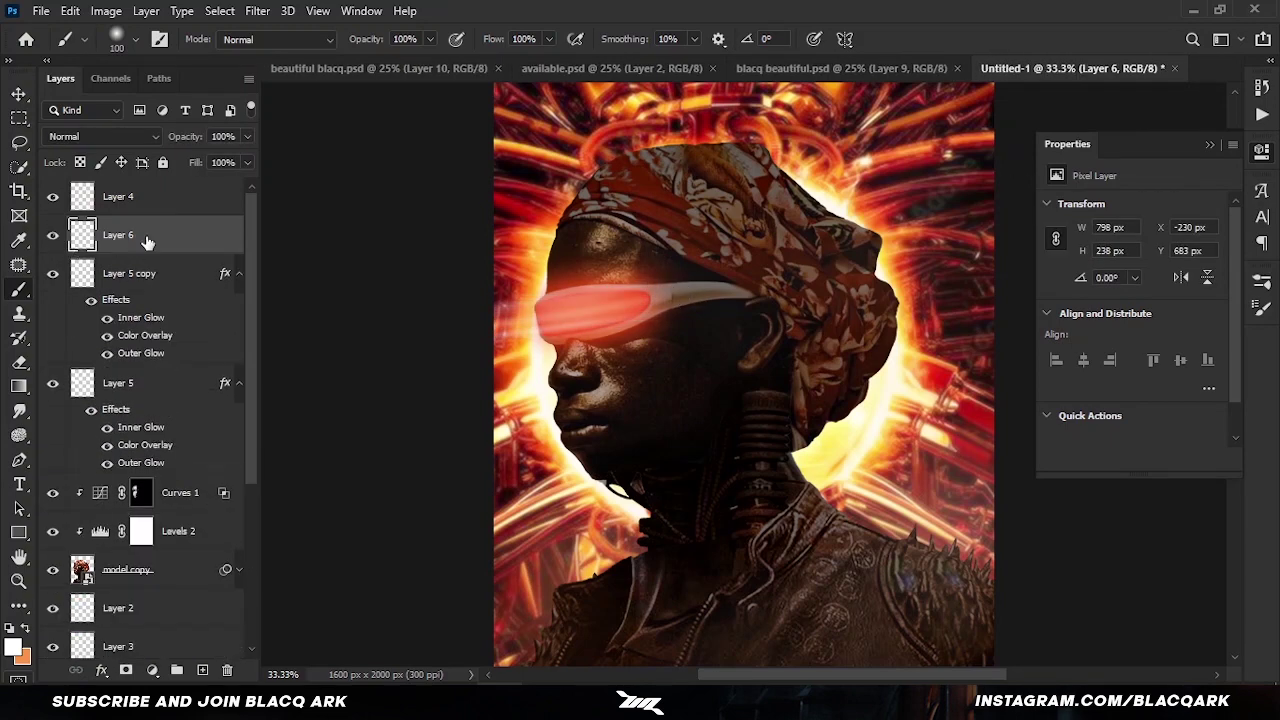
pyautogui.hotkey('ctrl', 'g')
# Step: Offset duplicate streaks left across the face and add a mask to the streak group
pyautogui.hotkey('ctrl', 'j')
pyautogui.press('v')
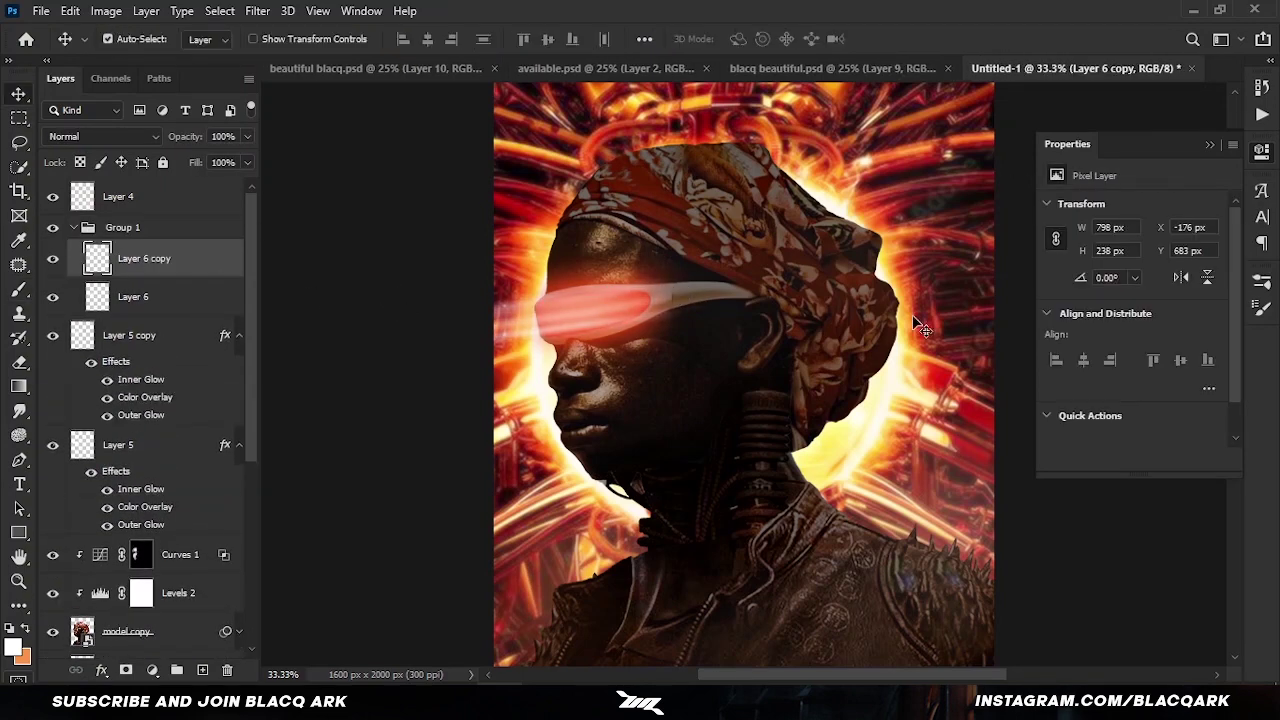
pyautogui.moveTo(660, 290); pyautogui.dragTo(676, 289)
pyautogui.hotkey('alt', 'Left')
pyautogui.hotkey('alt', 'Left')
pyautogui.hotkey('alt', 'Left')
pyautogui.hotkey('alt', 'Left')
pyautogui.hotkey('alt', 'Left')
pyautogui.hotkey('alt', 'Left')
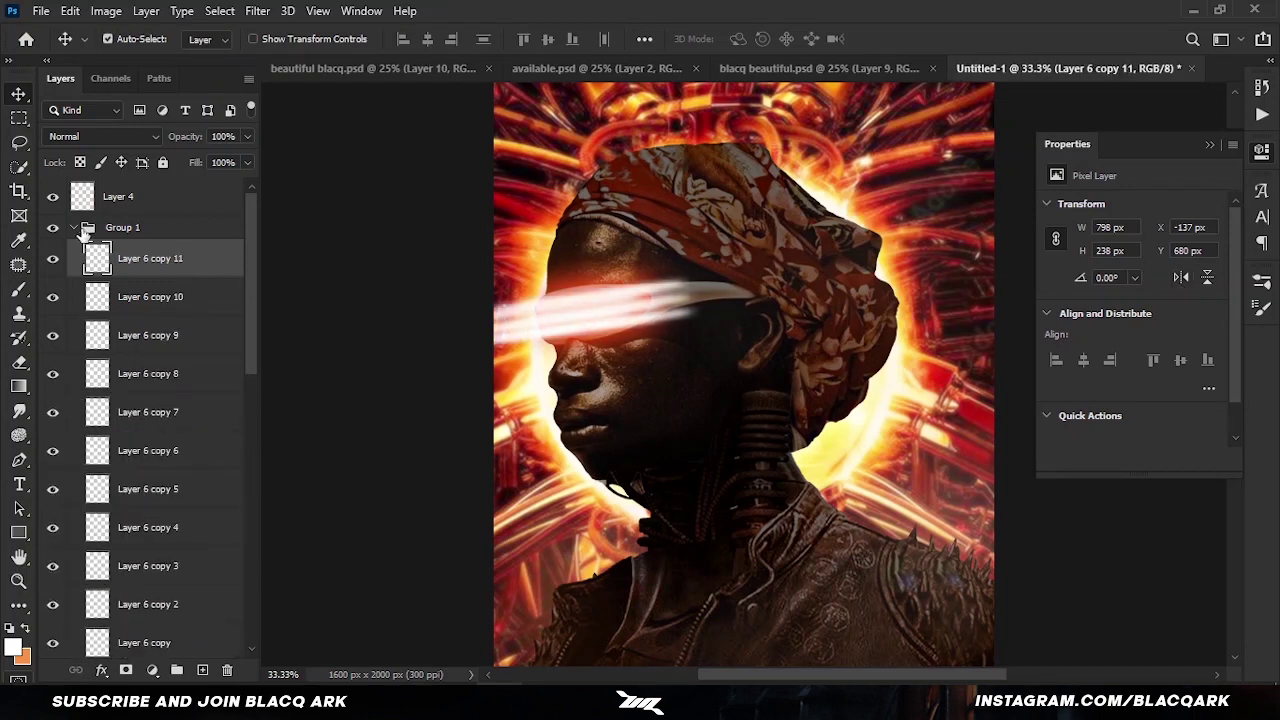
pyautogui.click(75, 228)
pyautogui.click(152, 670)
pyautogui.press('b')
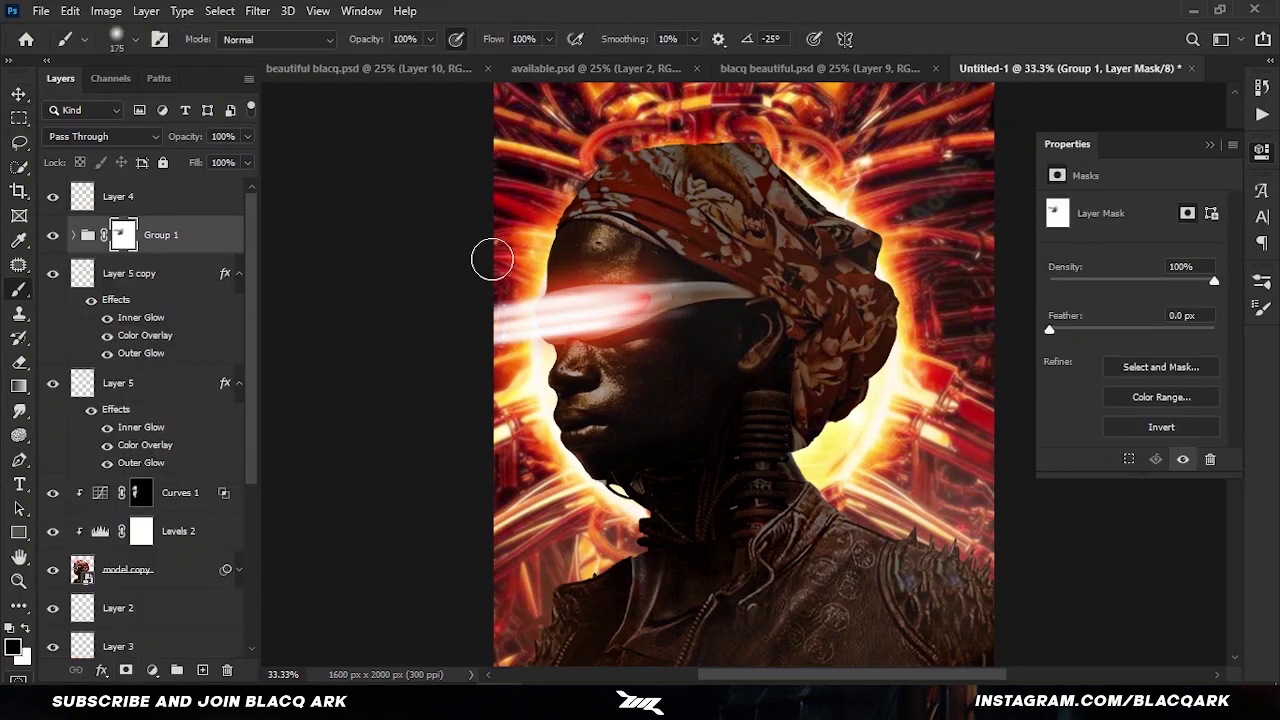
# Step: Duplicate the streak group several times and group the copies together
pyautogui.moveTo(183, 252); pyautogui.dragTo(150, 589)
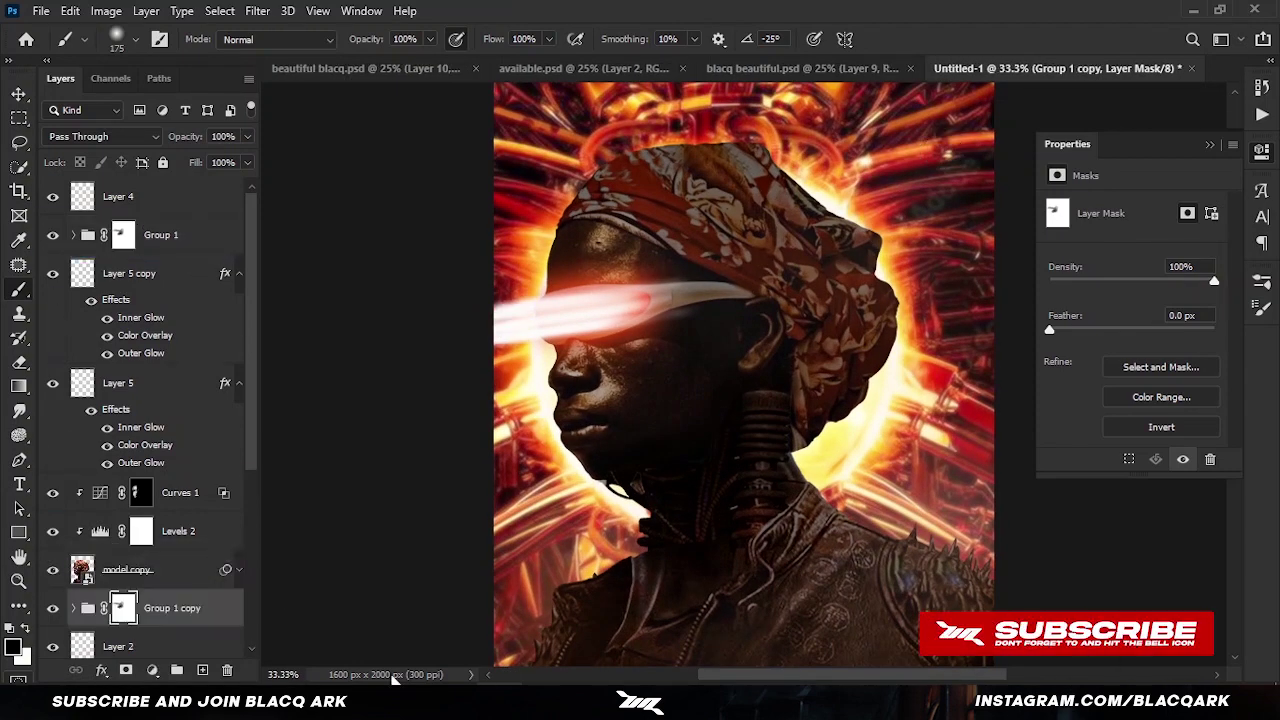
pyautogui.hotkey('ctrl', 'j')
pyautogui.hotkey('ctrl', 'j')
pyautogui.hotkey('ctrl', 'j')
pyautogui.hotkey('ctrl', 'j')
pyautogui.keyDown('shift'); pyautogui.click(150, 523); pyautogui.keyUp('shift')
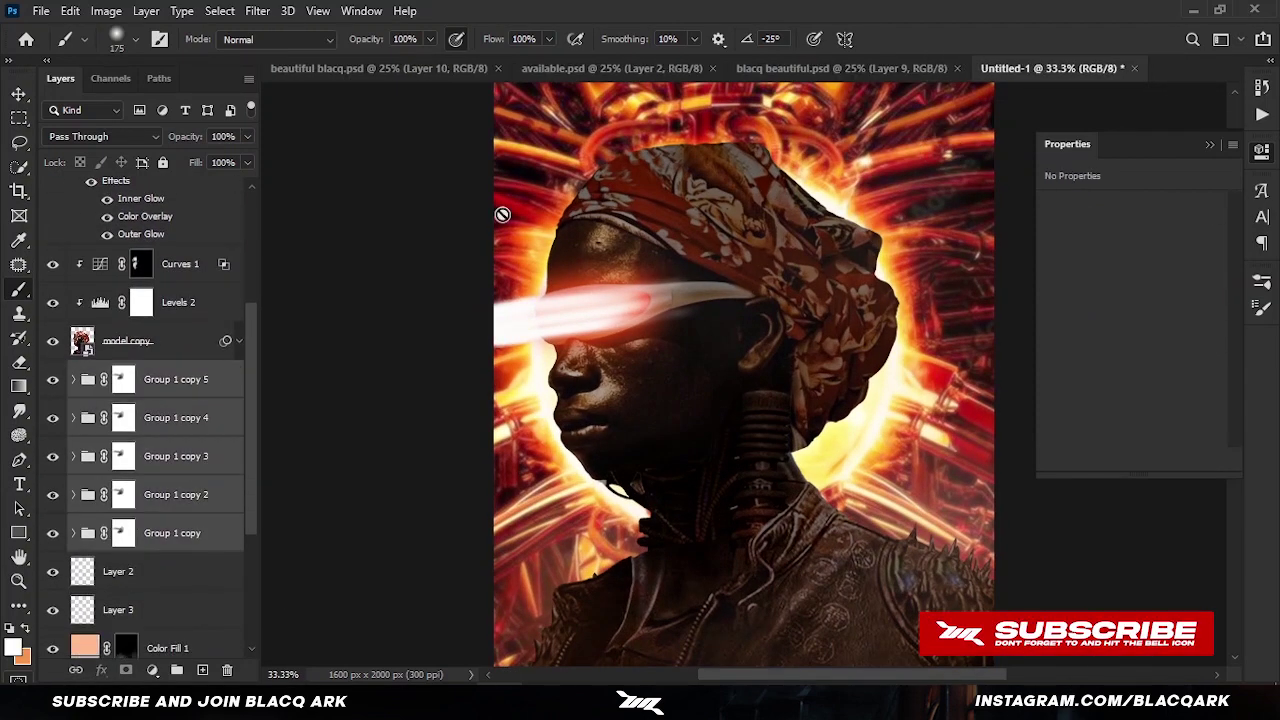
pyautogui.hotkey('ctrl', 'g')
pyautogui.scroll(5, 241, 345)
pyautogui.scroll(1, 241, 345)
pyautogui.click(239, 384)
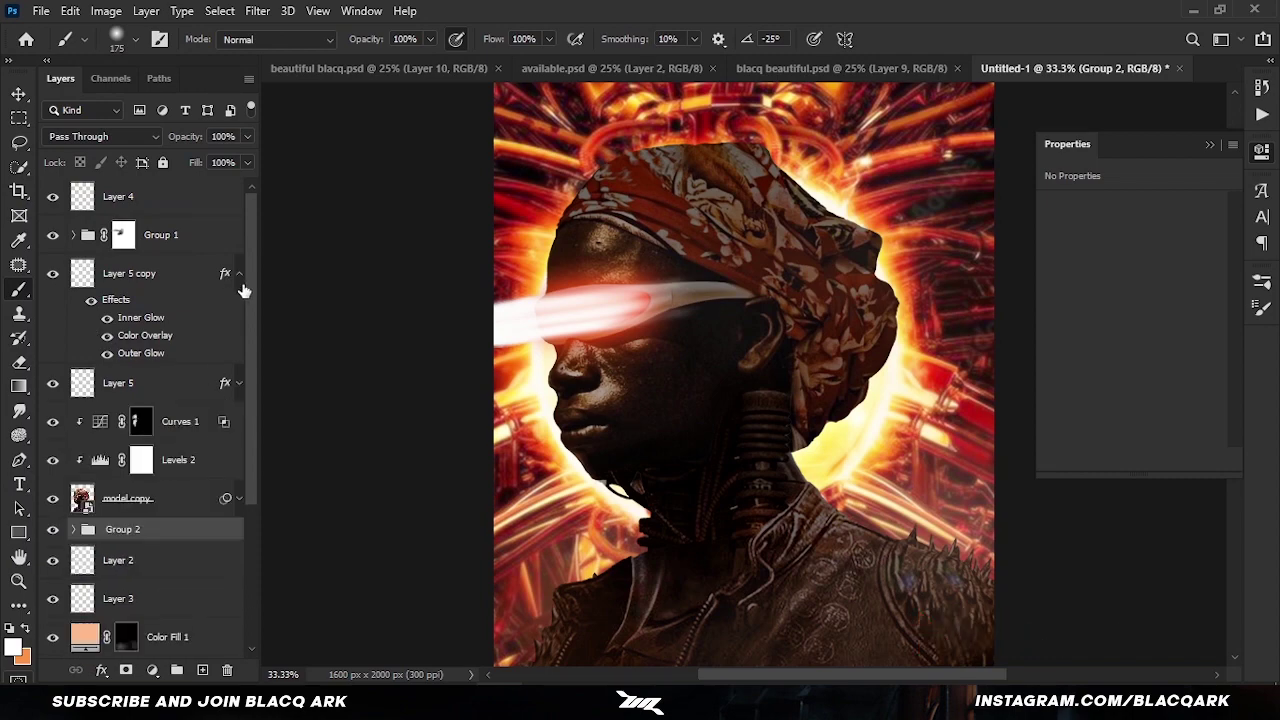
pyautogui.click(239, 274)
# Step: Add a clipped Hue/Saturation layer colorized to a saturated orange at saturation 55
pyautogui.click(203, 362)
pyautogui.click(152, 669)
pyautogui.click(214, 491)
pyautogui.click(1143, 376)
pyautogui.moveTo(1132, 351); pyautogui.dragTo(1150, 351)
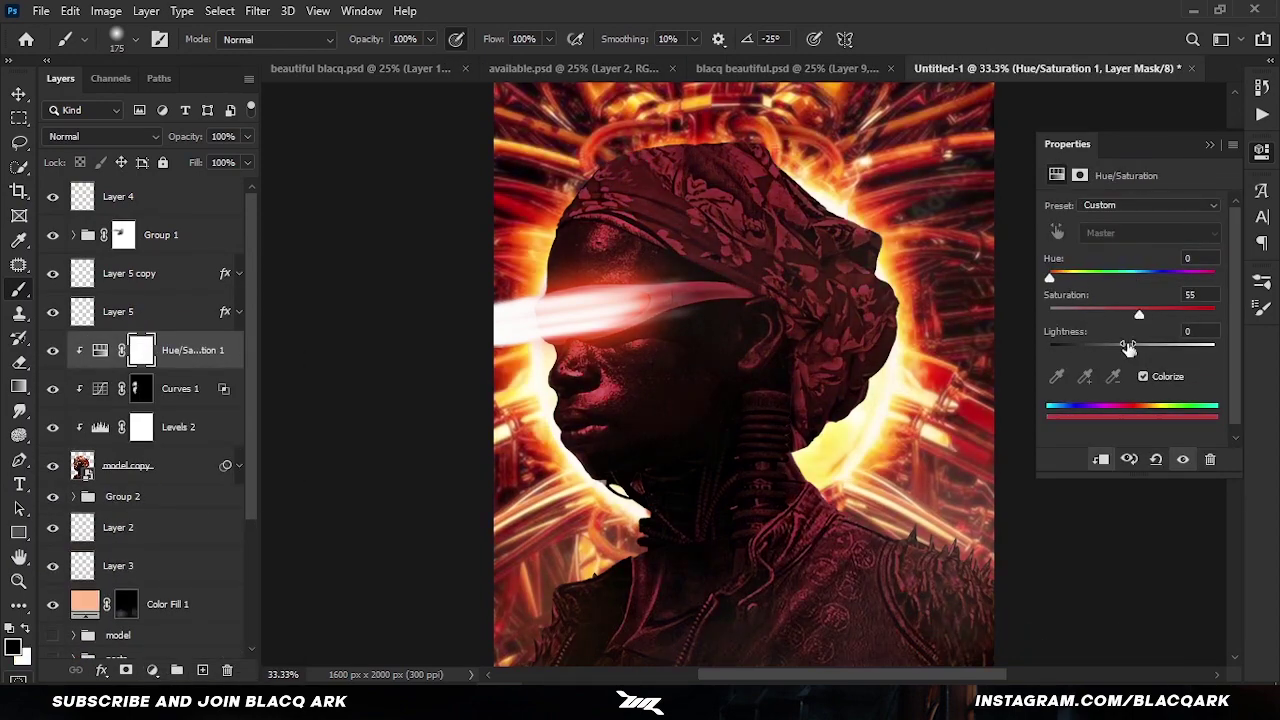
pyautogui.moveTo(1050, 278); pyautogui.dragTo(1060, 278)
pyautogui.moveTo(1139, 314); pyautogui.dragTo(1213, 314)
# Step: Limit the tint with Blend If, mask it black, and paint it onto the jacket and headwrap
pyautogui.doubleClick(216, 358)
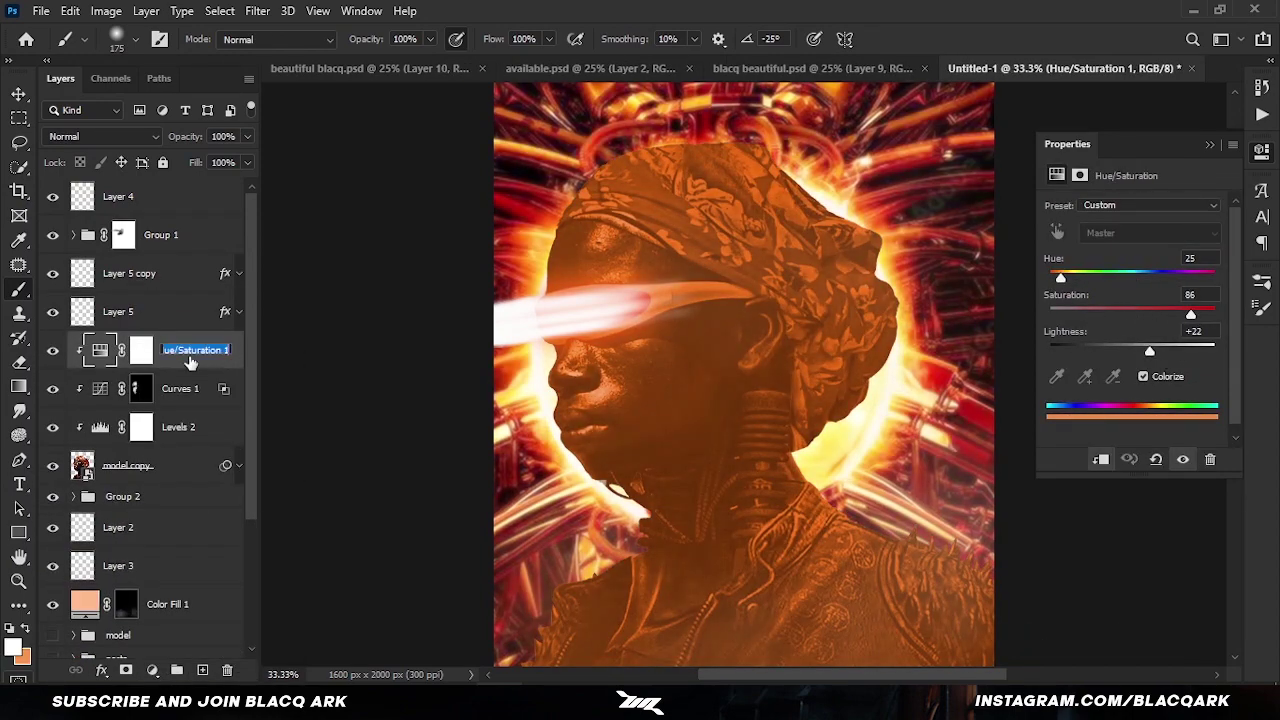
pyautogui.moveTo(269, 571); pyautogui.dragTo(313, 571)
pyautogui.press('Return')
pyautogui.press('b')
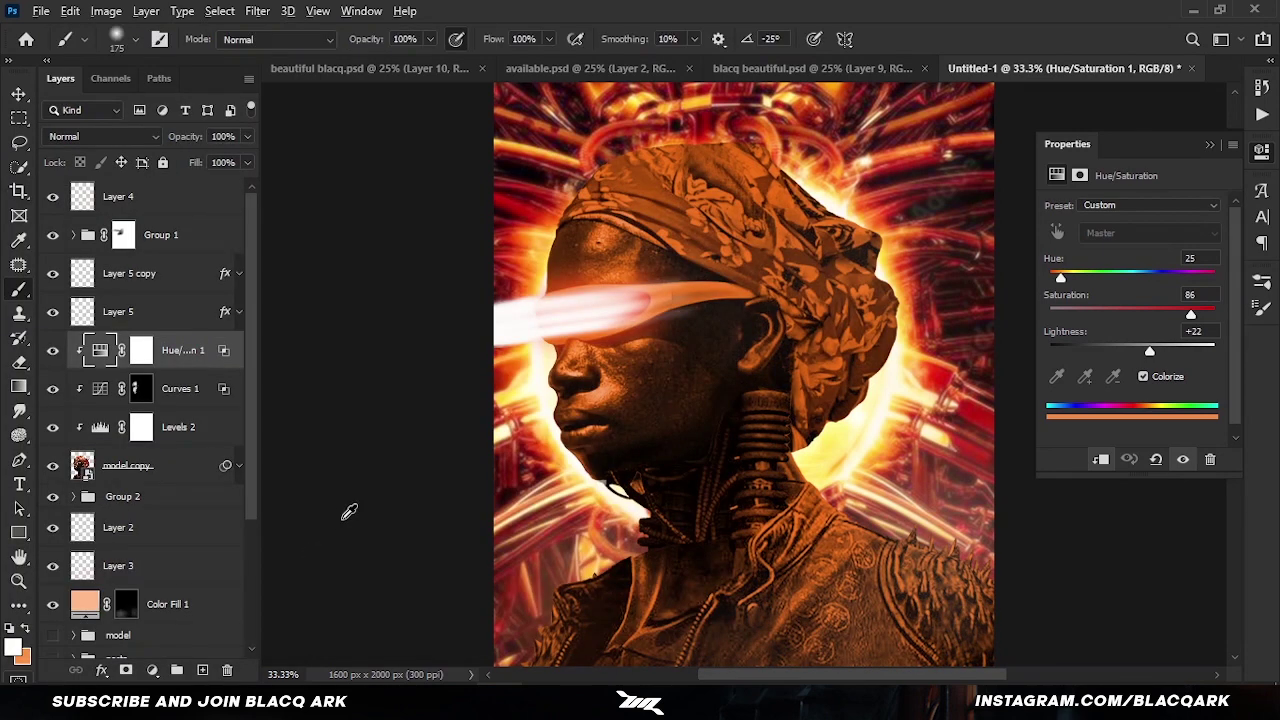
pyautogui.hotkey('ctrl', 'i')
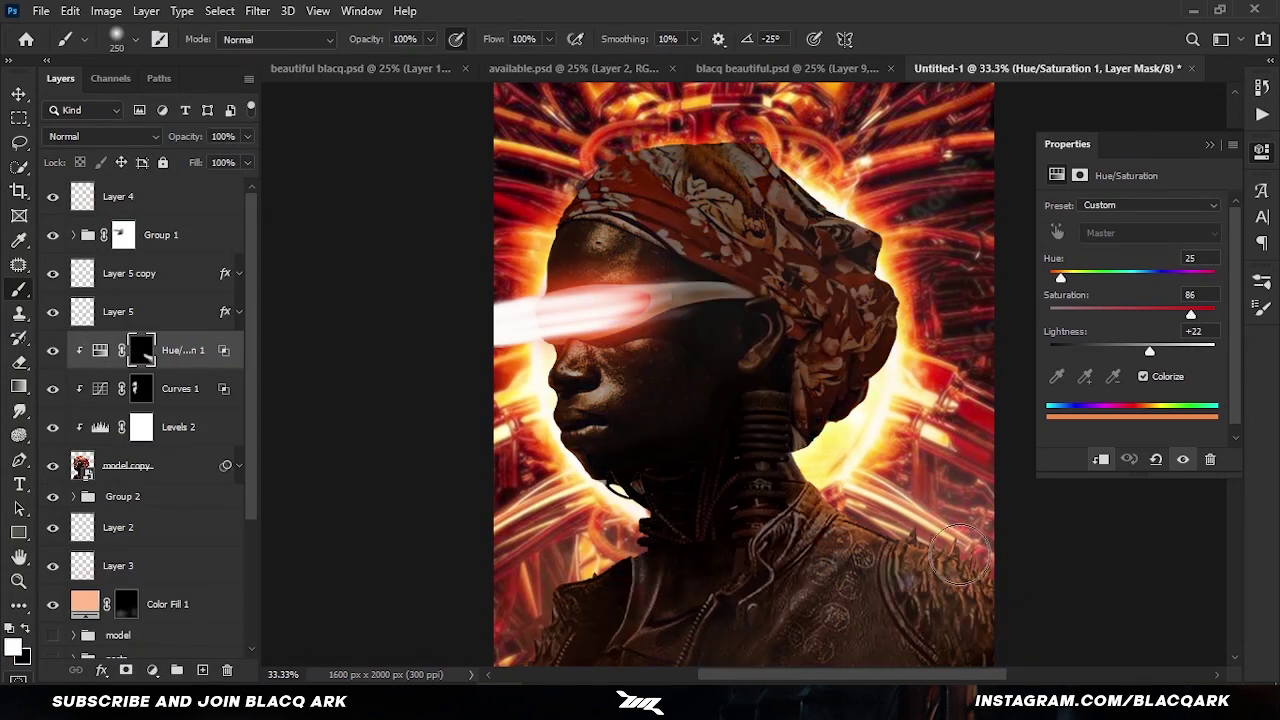
pyautogui.moveTo(960, 553); pyautogui.dragTo(778, 547)
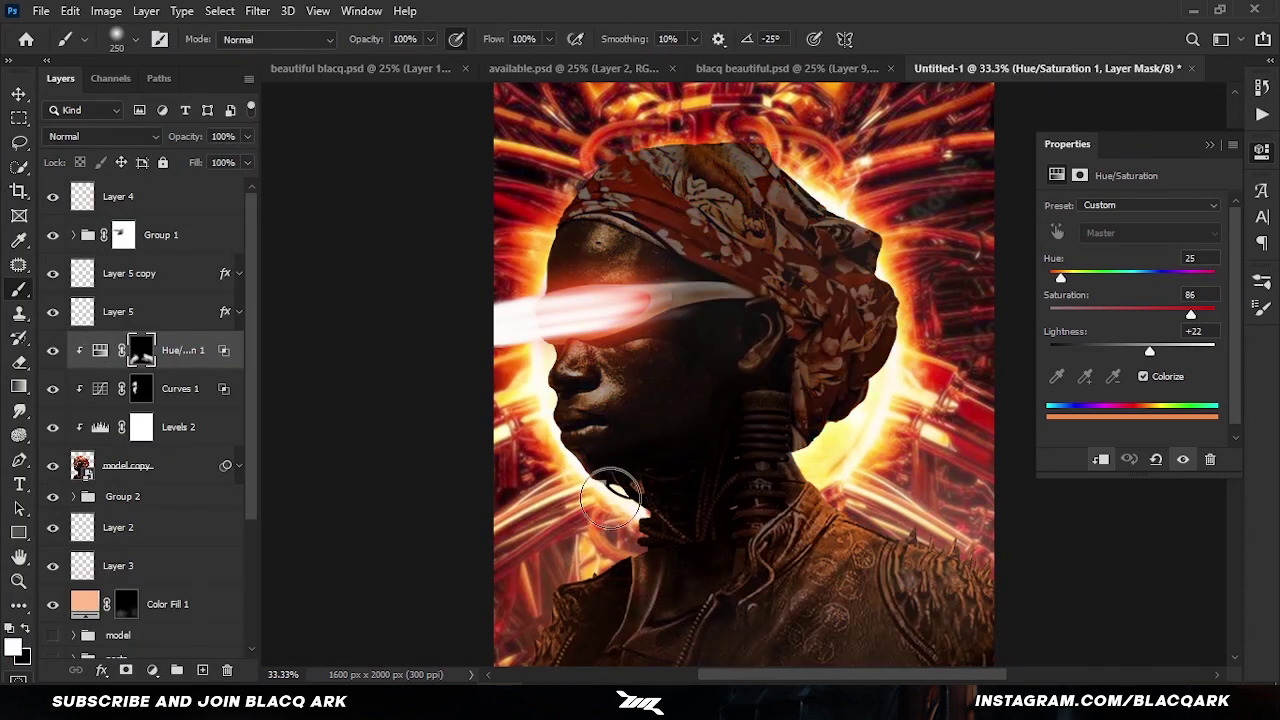
pyautogui.moveTo(783, 157); pyautogui.dragTo(894, 263)
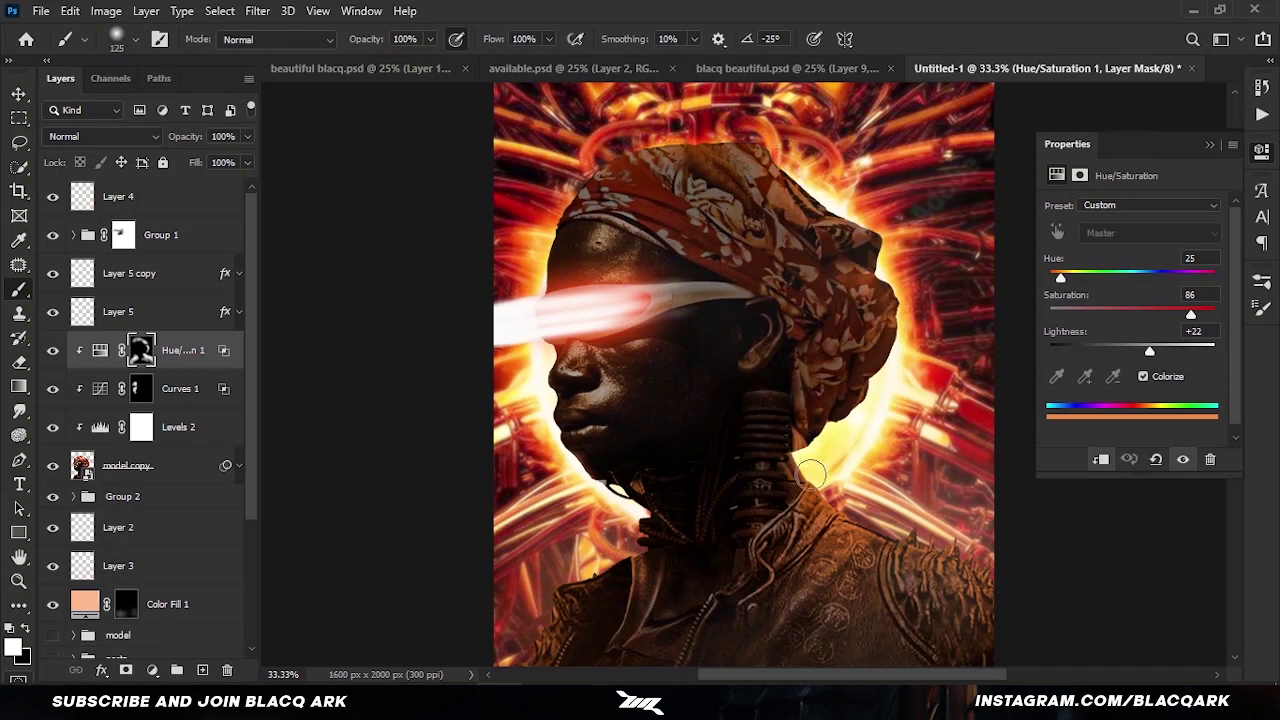
# Step: Duplicate the Hue/Saturation layer and set the copy to Hue 31, Saturation 67, Lightness +41
pyautogui.rightClick(140, 345)
pyautogui.click(300, 343)
pyautogui.hotkey('ctrl', 'j')
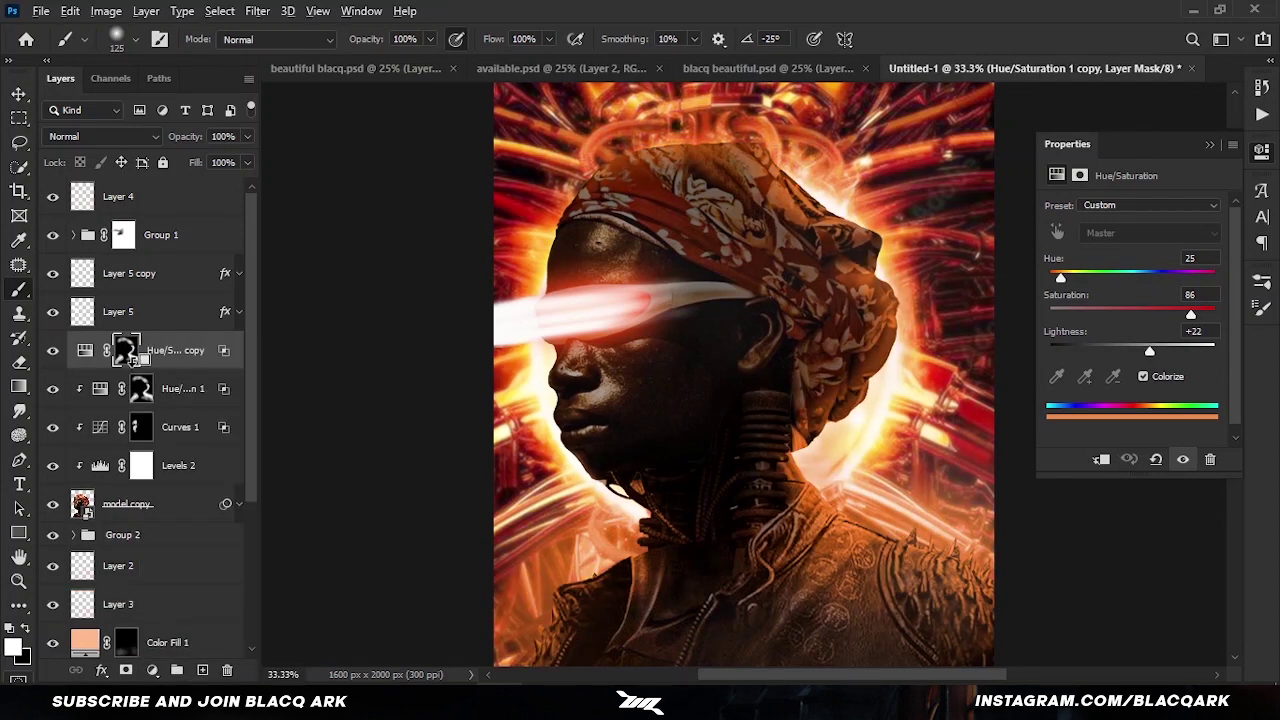
pyautogui.click(1144, 377)
pyautogui.click(1144, 377)
pyautogui.moveTo(1049, 277)
pyautogui.mouseDown()
pyautogui.moveTo(1160, 314)
pyautogui.moveTo(1168, 351)
pyautogui.mouseUp()
# Step: Fill the copy's mask black and enlarge the brush for painting the headwrap tint
pyautogui.hotkey('alt', 'BackSpace')
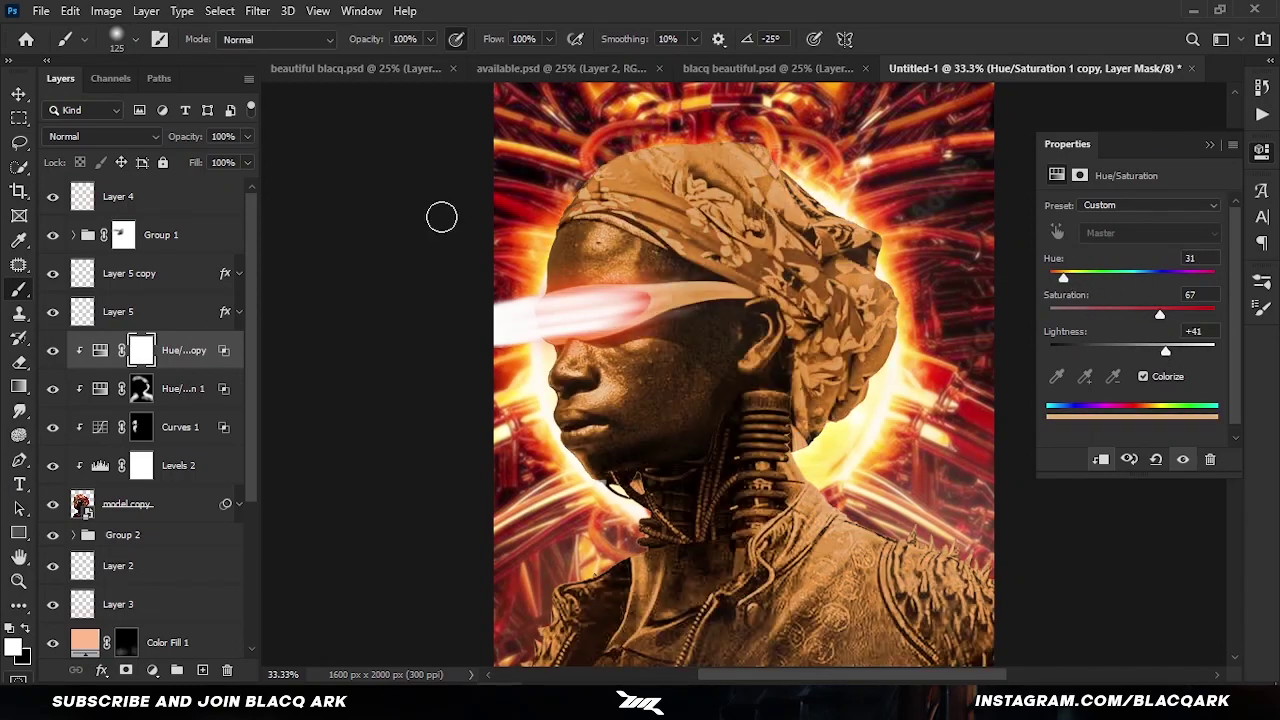
pyautogui.hotkey('ctrl', 'BackSpace')
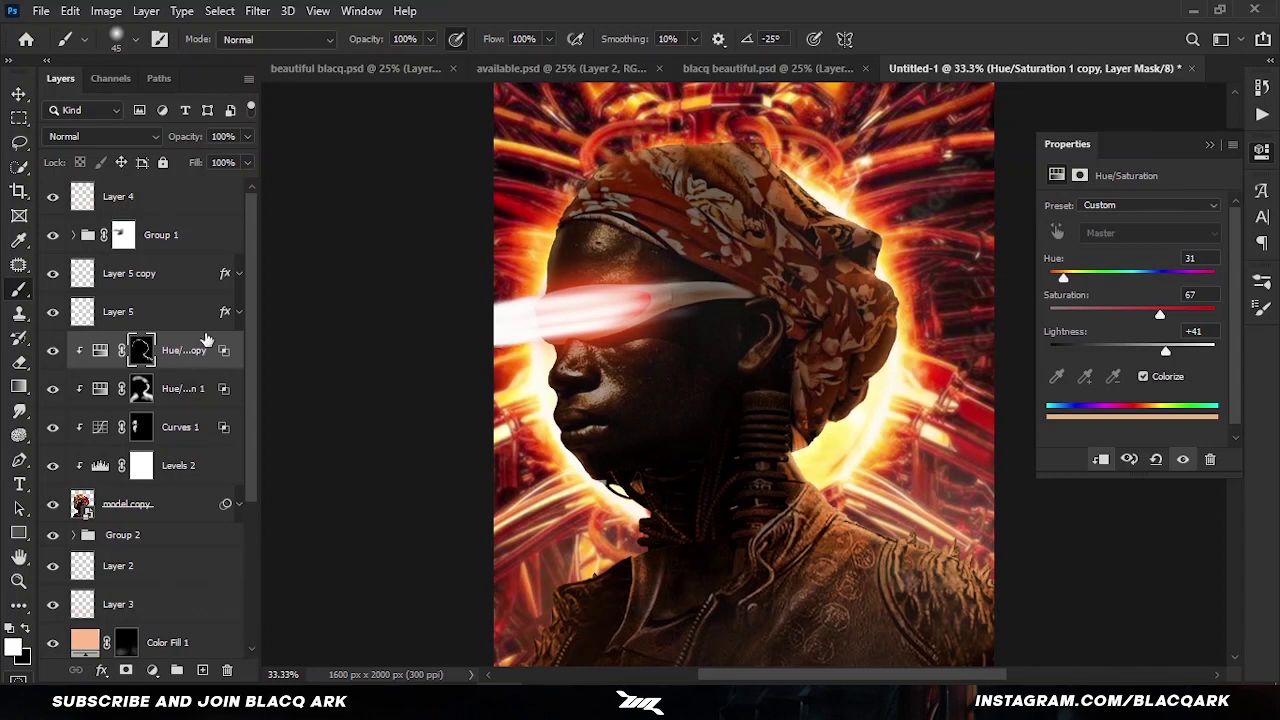
pyautogui.click(141, 388)
pyautogui.press(']')
pyautogui.press(']')
pyautogui.press(']')
pyautogui.hotkey('alt', ']')
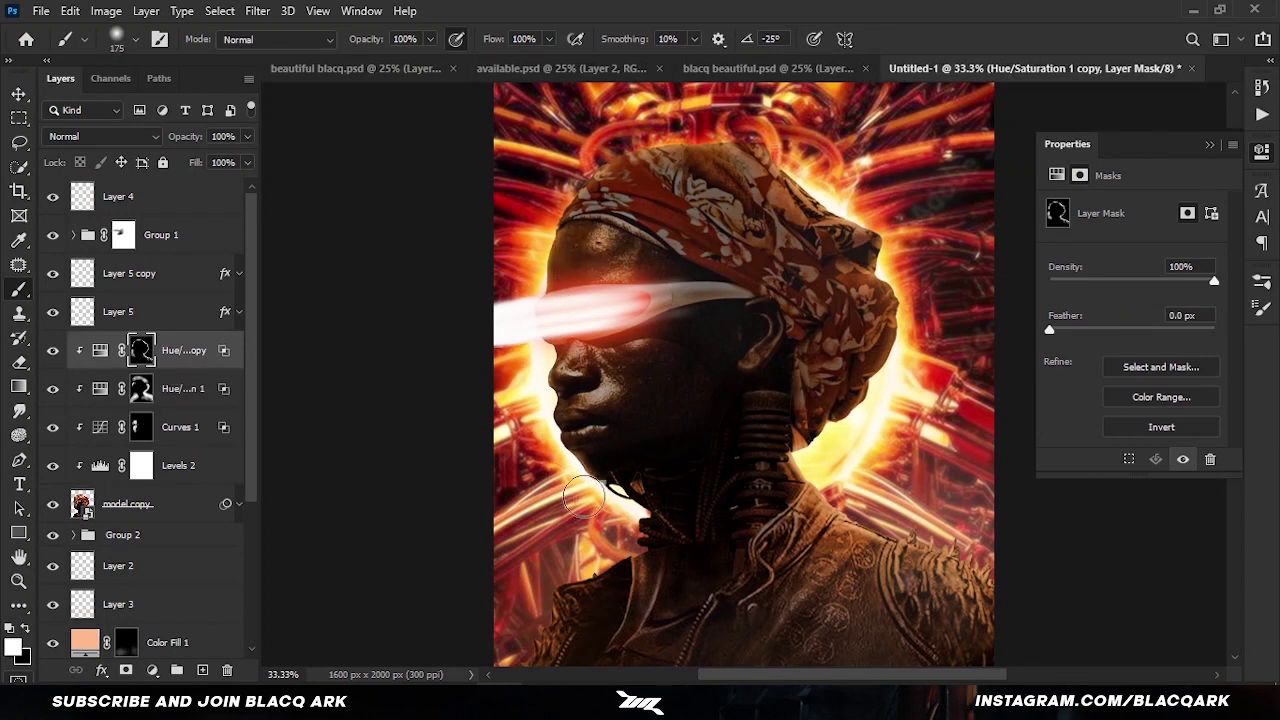
pyautogui.hotkey('ctrl', '-')
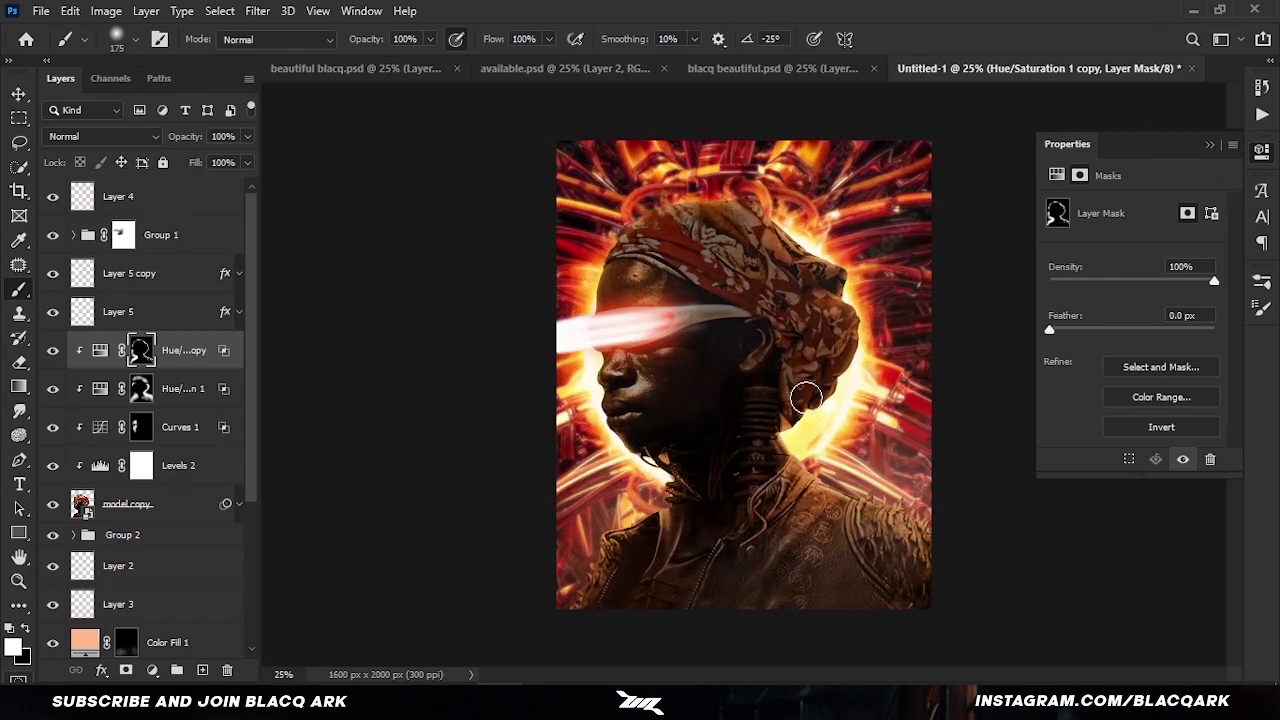
# Step: Stamp orange over the face on Layer 2 with the 800 px custom brush
pyautogui.scroll(-2, 150, 400)
pyautogui.click(118, 480)
pyautogui.rightClick(650, 375)
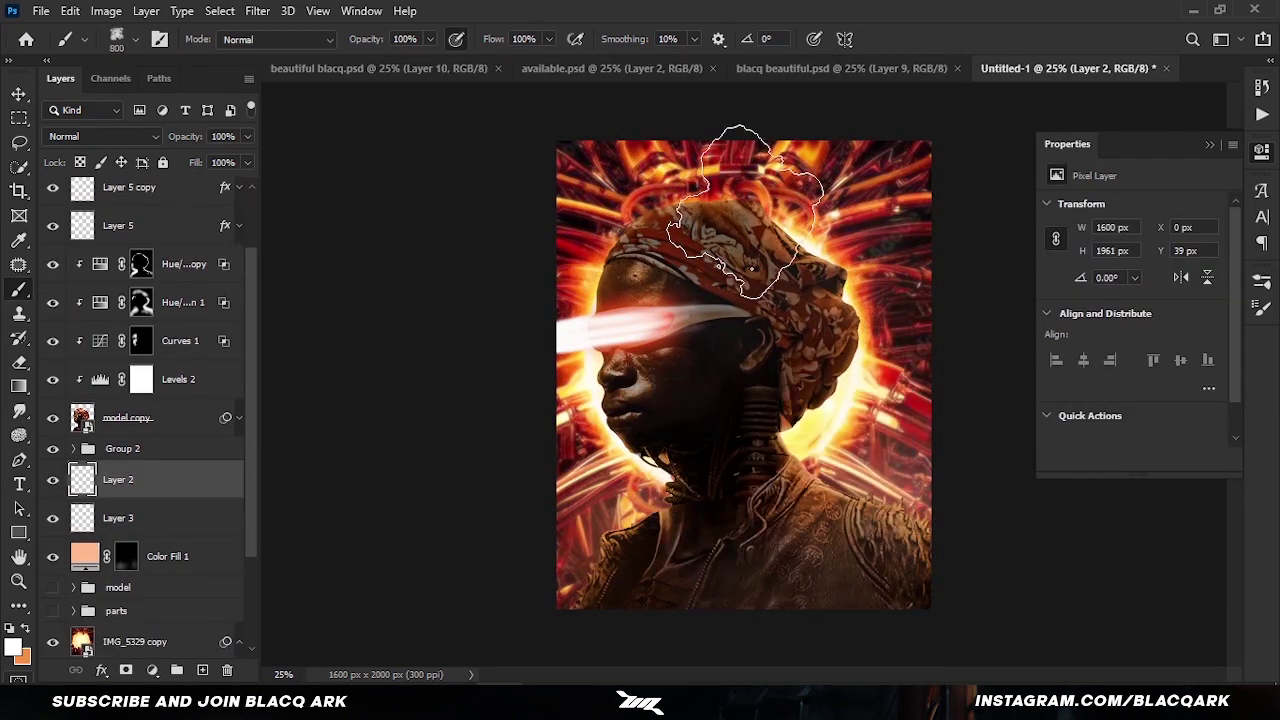
pyautogui.doubleClick(770, 580)
pyautogui.keyDown('alt'); pyautogui.click(773, 322); pyautogui.keyUp('alt')
pyautogui.moveTo(770, 315); pyautogui.dragTo(680, 400)
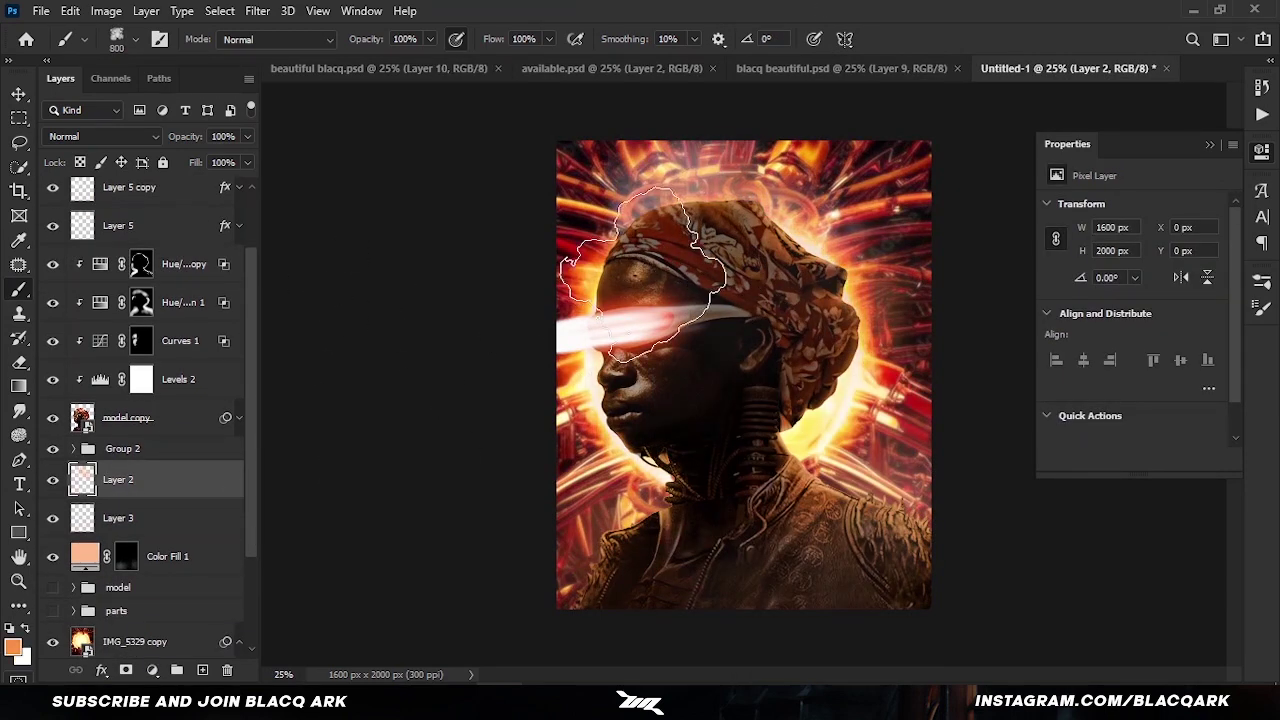
# Step: Add Layer 7 and paint over the neck with the brush tilted to -25°
pyautogui.press('v')
pyautogui.scroll(1, 204, 364)
pyautogui.click(141, 286)
pyautogui.hotkey('ctrl', 'shift', 'alt', 'n')
pyautogui.press('b')
pyautogui.press('x')
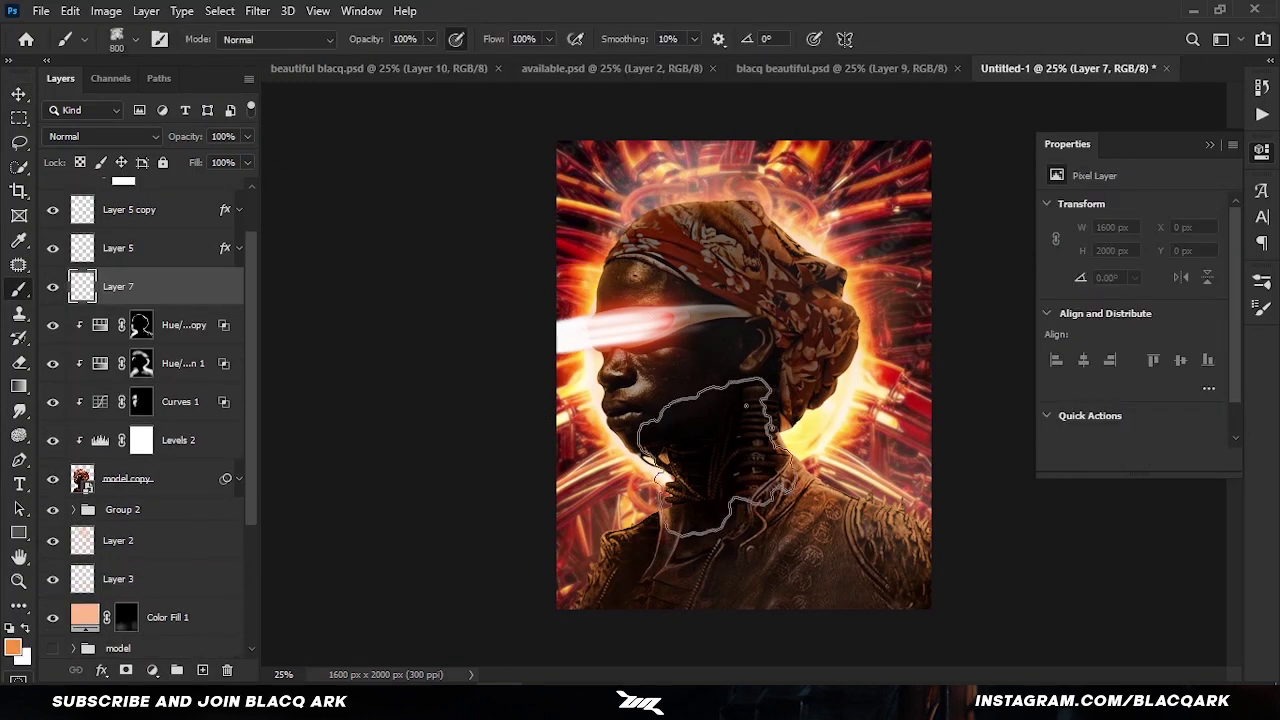
pyautogui.moveTo(825, 495)
pyautogui.mouseDown()
pyautogui.moveTo(810, 480)
pyautogui.moveTo(607, 450)
pyautogui.mouseUp()
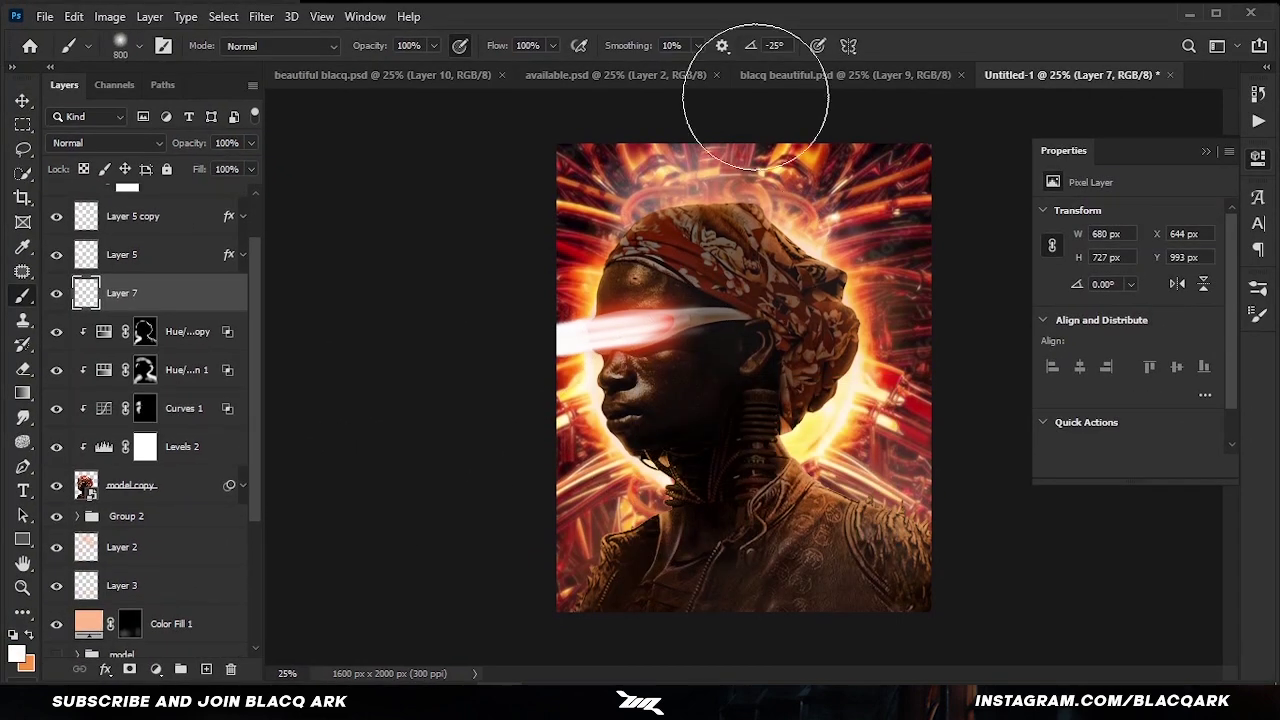
pyautogui.moveTo(746, 39); pyautogui.dragTo(721, 39)
# Step: Add Layer 8 in Color Dodge mode and paint an orange glow near the neck
pyautogui.click(202, 670)
pyautogui.click(103, 136)
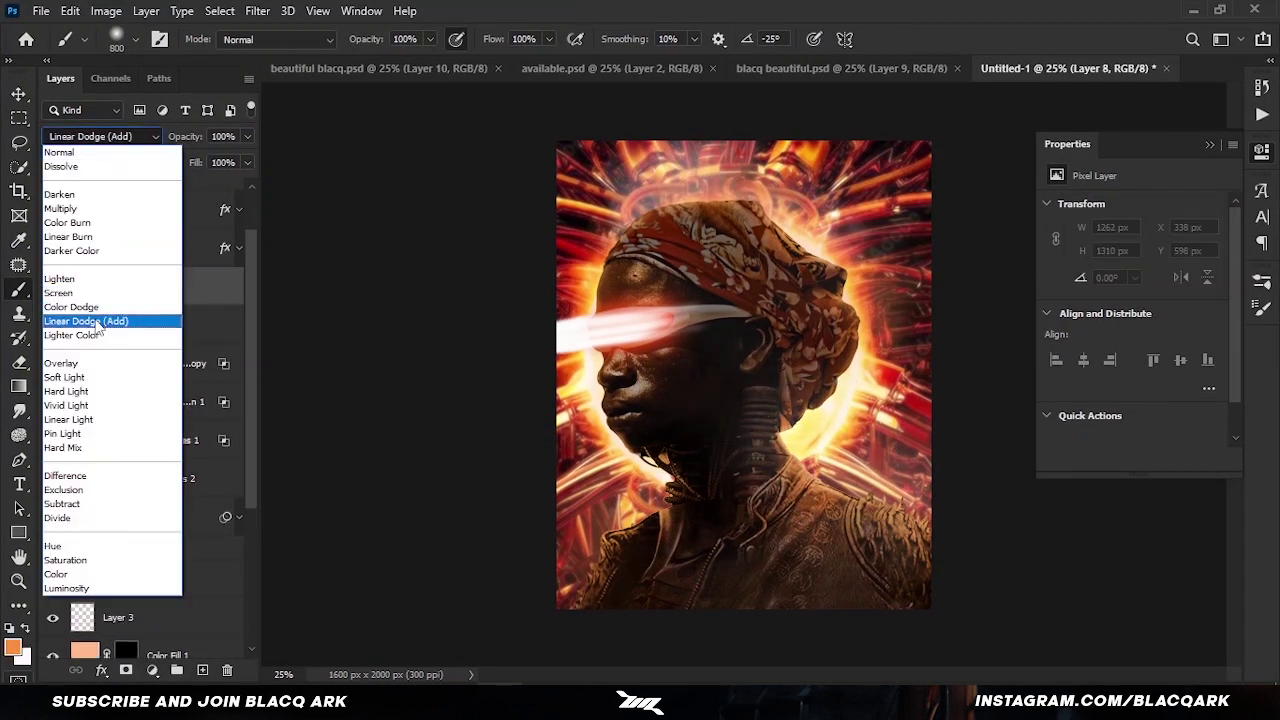
pyautogui.click(75, 303)
pyautogui.press('x')
pyautogui.moveTo(800, 470)
pyautogui.mouseDown()
pyautogui.moveTo(863, 383)
pyautogui.moveTo(829, 229)
pyautogui.moveTo(586, 186)
pyautogui.mouseUp()
# Step: Erase parts of the glow with a 700 px eraser and add more glow near the chin
pyautogui.press('e')
pyautogui.press(']')
pyautogui.press(']')
pyautogui.press(']')
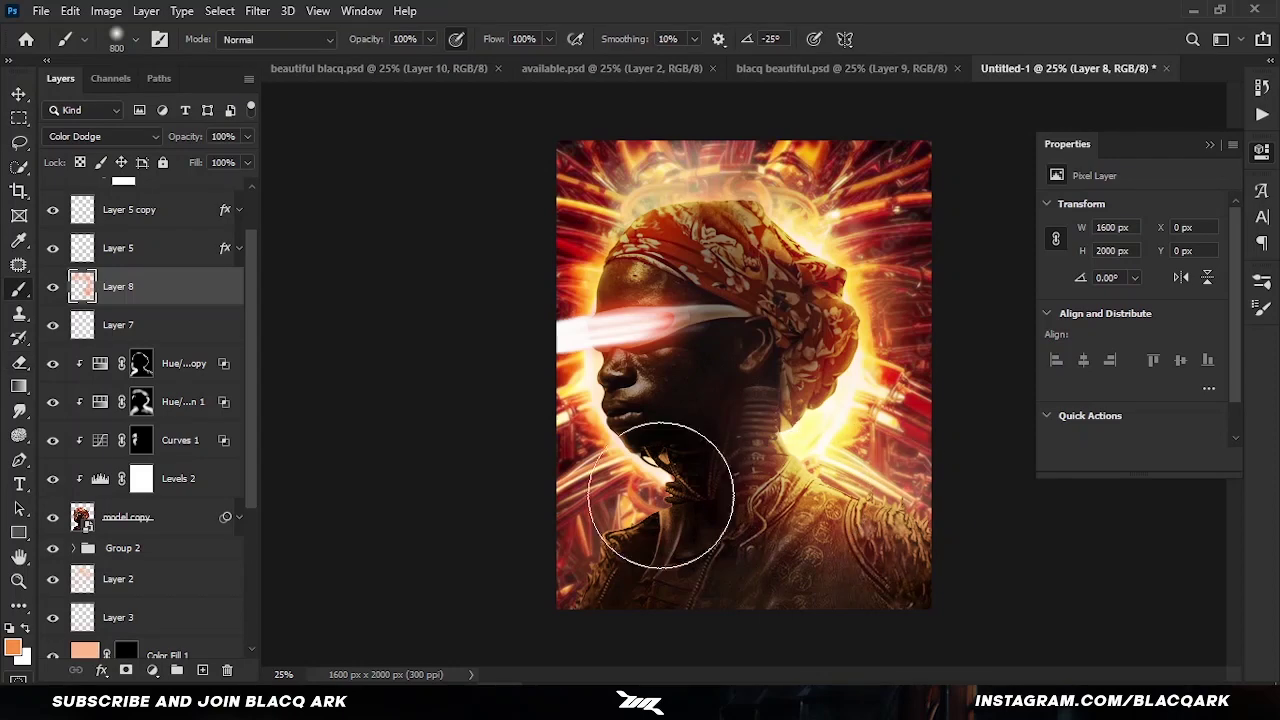
pyautogui.press('b')
pyautogui.moveTo(651, 486); pyautogui.dragTo(643, 495)
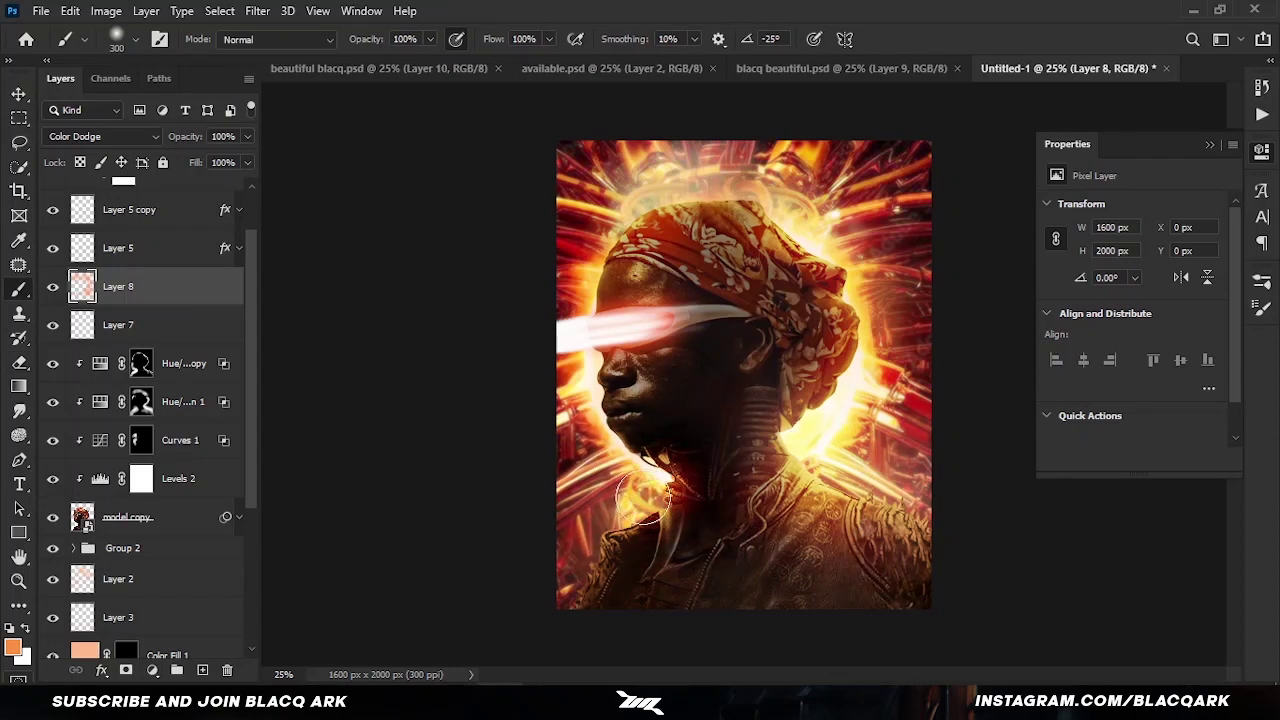
pyautogui.doubleClick(196, 297)
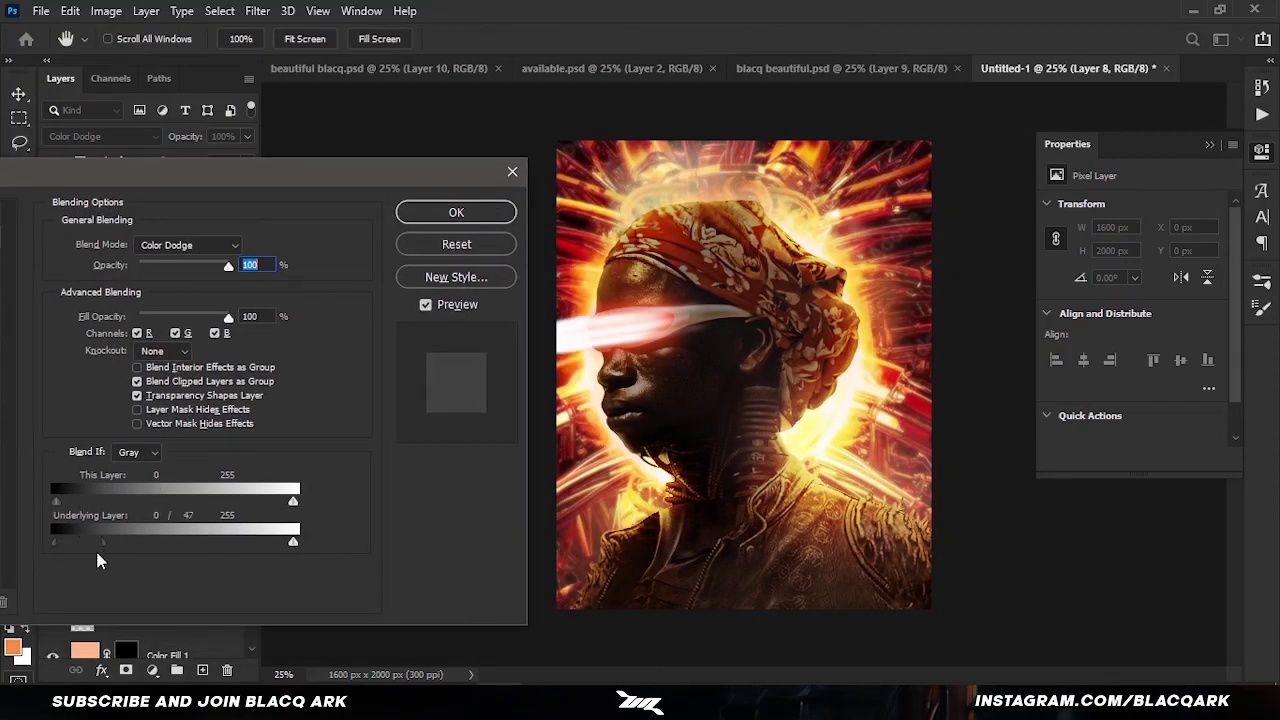
pyautogui.press('Return')
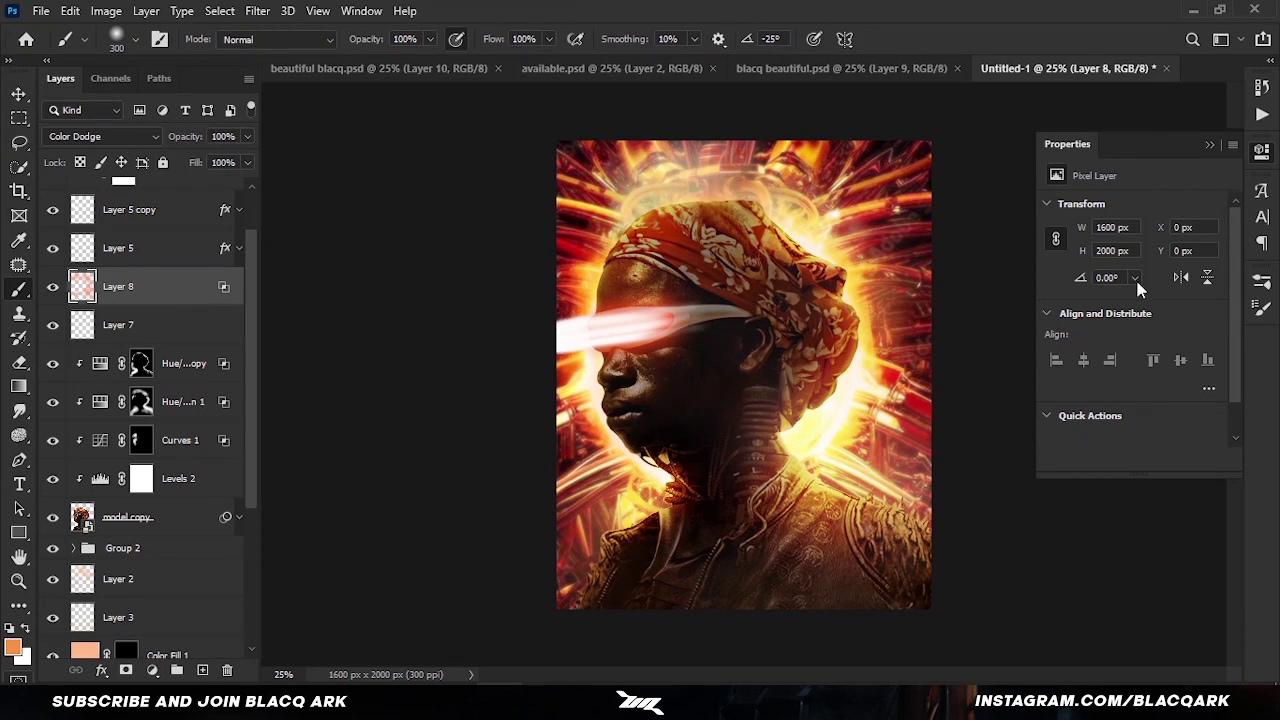
# Step: Discard the unused Layer 9 and select the IMG_5329 photo layer for blurring
pyautogui.click(202, 670)
pyautogui.click(10, 628)
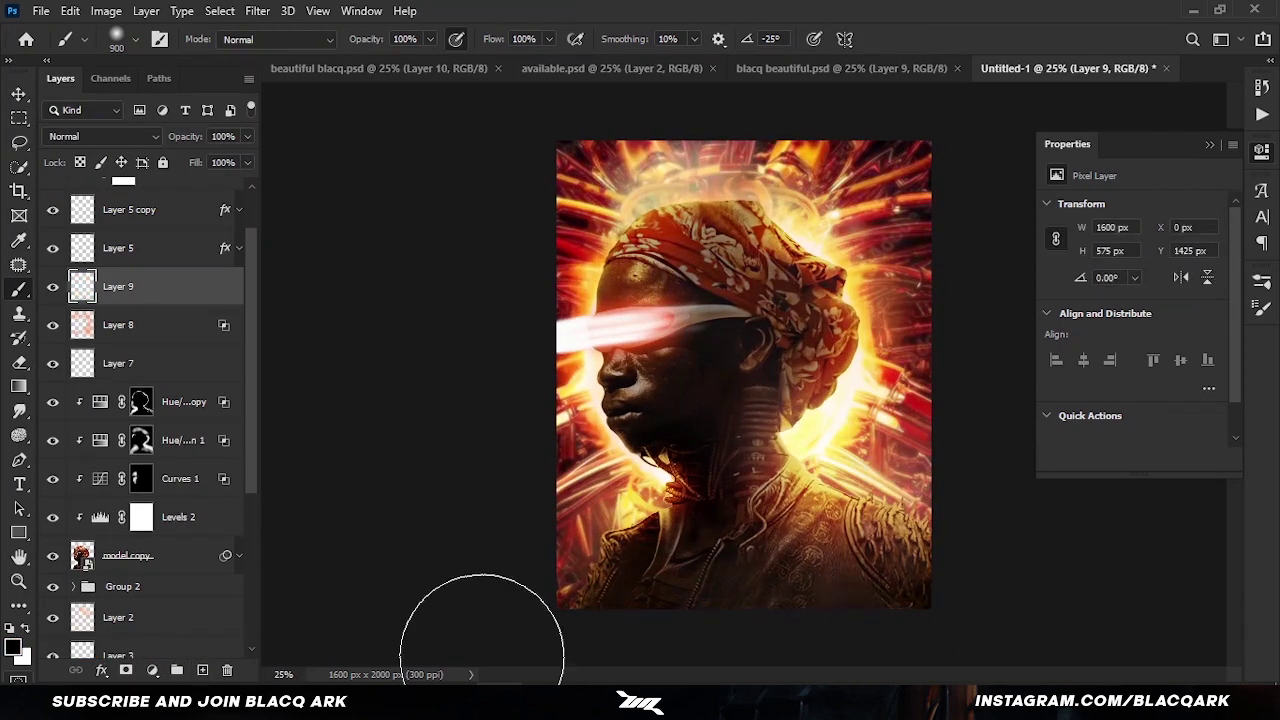
pyautogui.hotkey('ctrl', 'z')
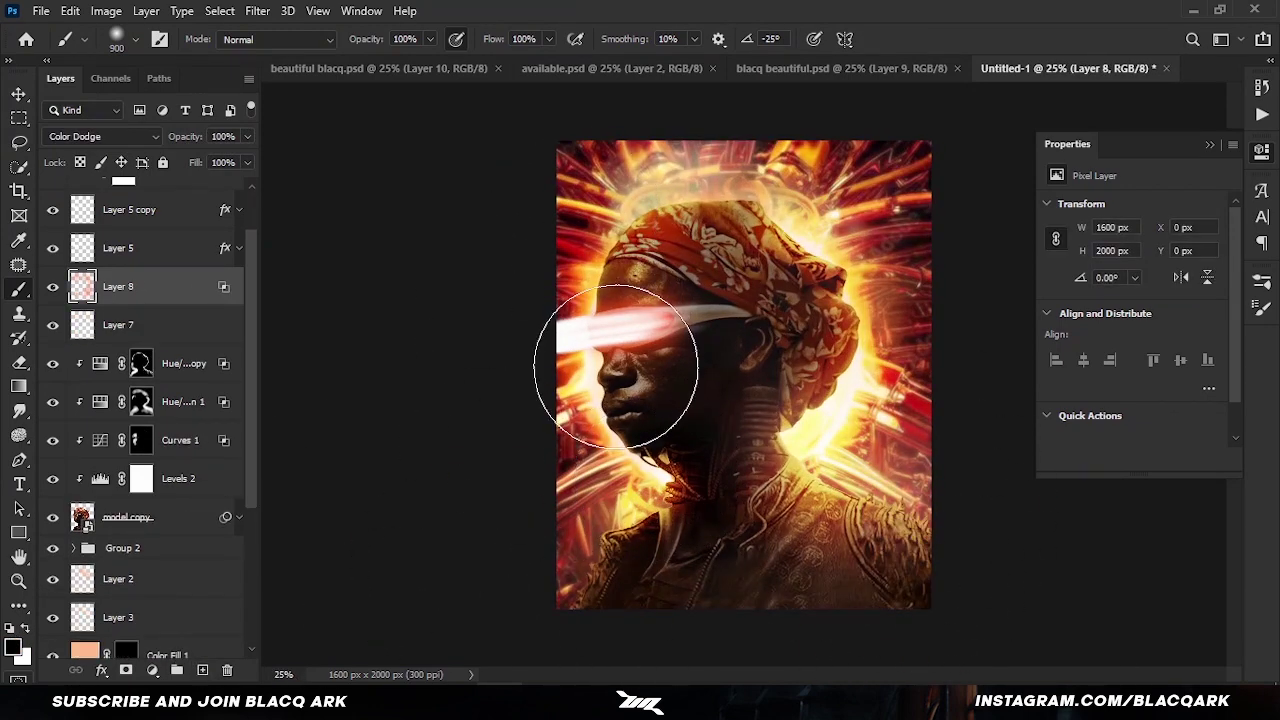
pyautogui.press('v')
pyautogui.scroll(-3, 150, 400)
pyautogui.scroll(-2, 150, 450)
pyautogui.click(120, 617)
pyautogui.click(257, 10)
# Step: Apply the field blur and reselect Layer 4
pyautogui.click(525, 238)
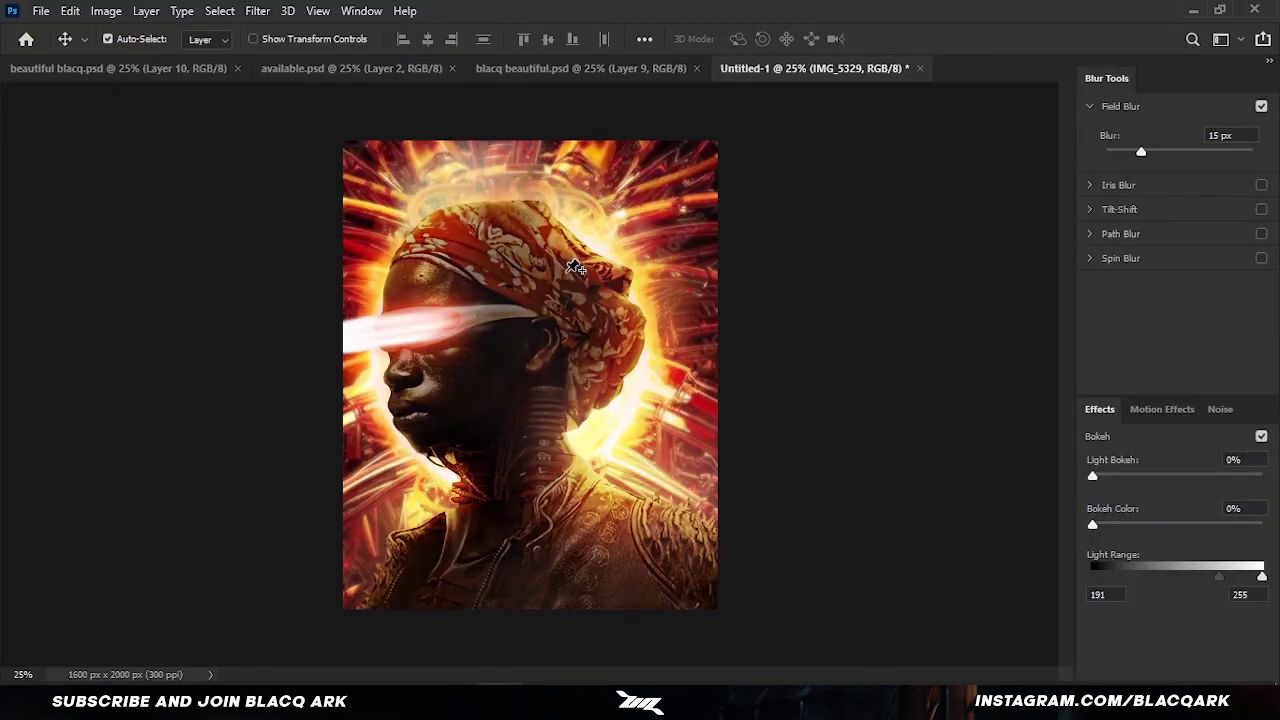
pyautogui.press('Return')
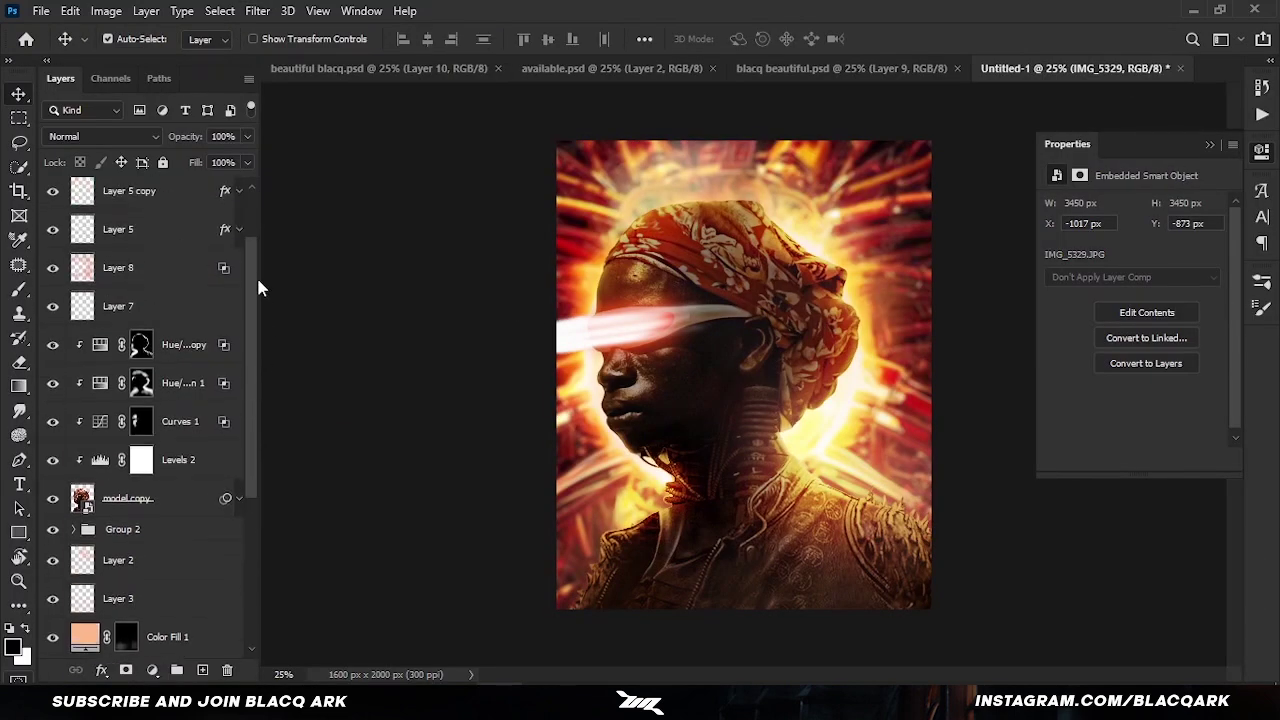
pyautogui.scroll(2, 150, 300)
pyautogui.click(130, 190)
# Step: Add a Color Lookup adjustment using the 3Strip.look LUT, previewing the next grades
pyautogui.click(152, 670)
pyautogui.click(250, 555)
pyautogui.click(1165, 208)
pyautogui.click(1080, 250)
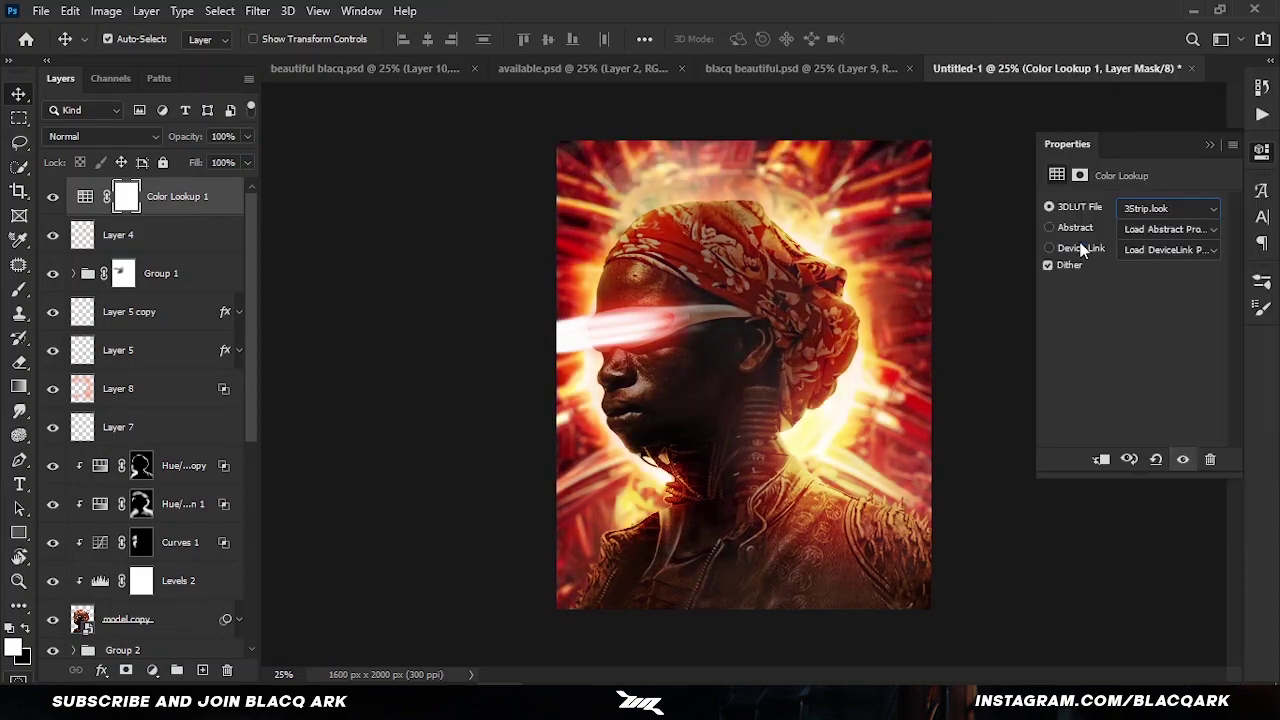
pyautogui.press('Down')
pyautogui.press('Down')
pyautogui.press('Down')
pyautogui.press('Down')
pyautogui.press('Down')
pyautogui.press('Down')
pyautogui.press('Down')
pyautogui.press('Down')
pyautogui.press('Down')
pyautogui.press('Down')
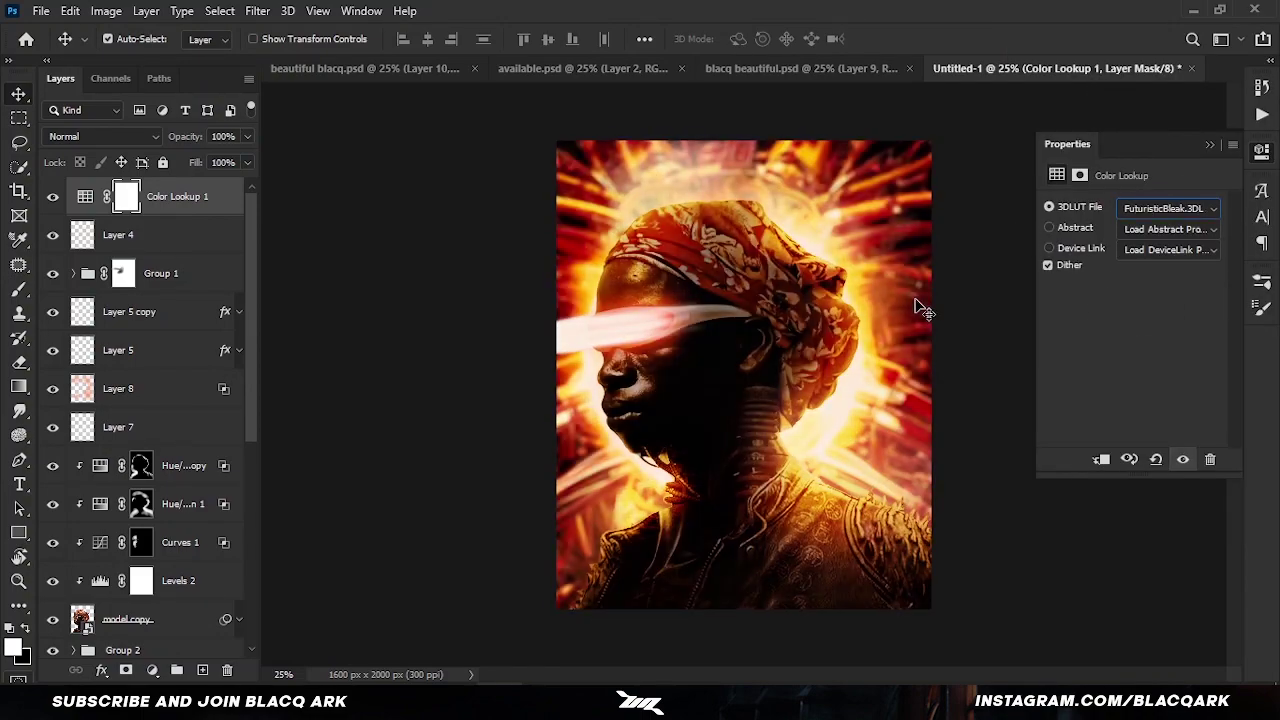
pyautogui.press('Down')
# Step: Add a second Color Lookup with the LateSunset.3DL grade at 53% fill
pyautogui.click(152, 670)
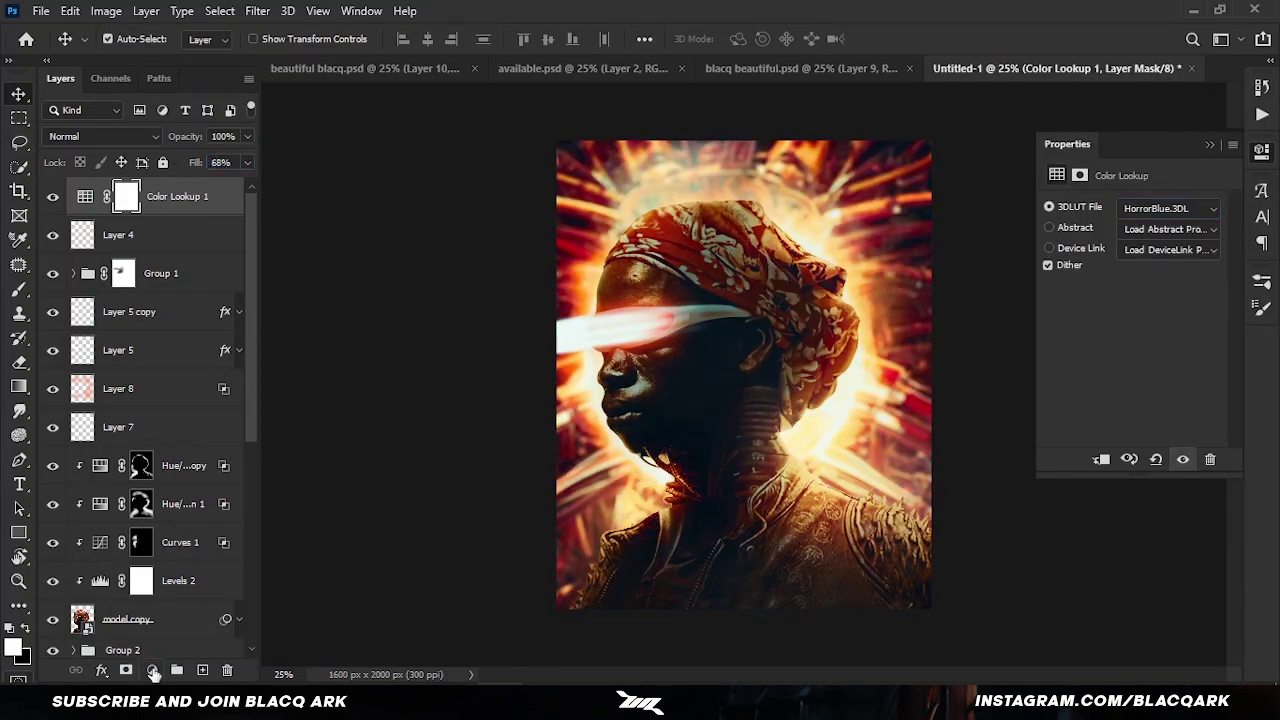
pyautogui.click(180, 556)
pyautogui.click(1165, 208)
pyautogui.click(1090, 343)
pyautogui.press('Down')
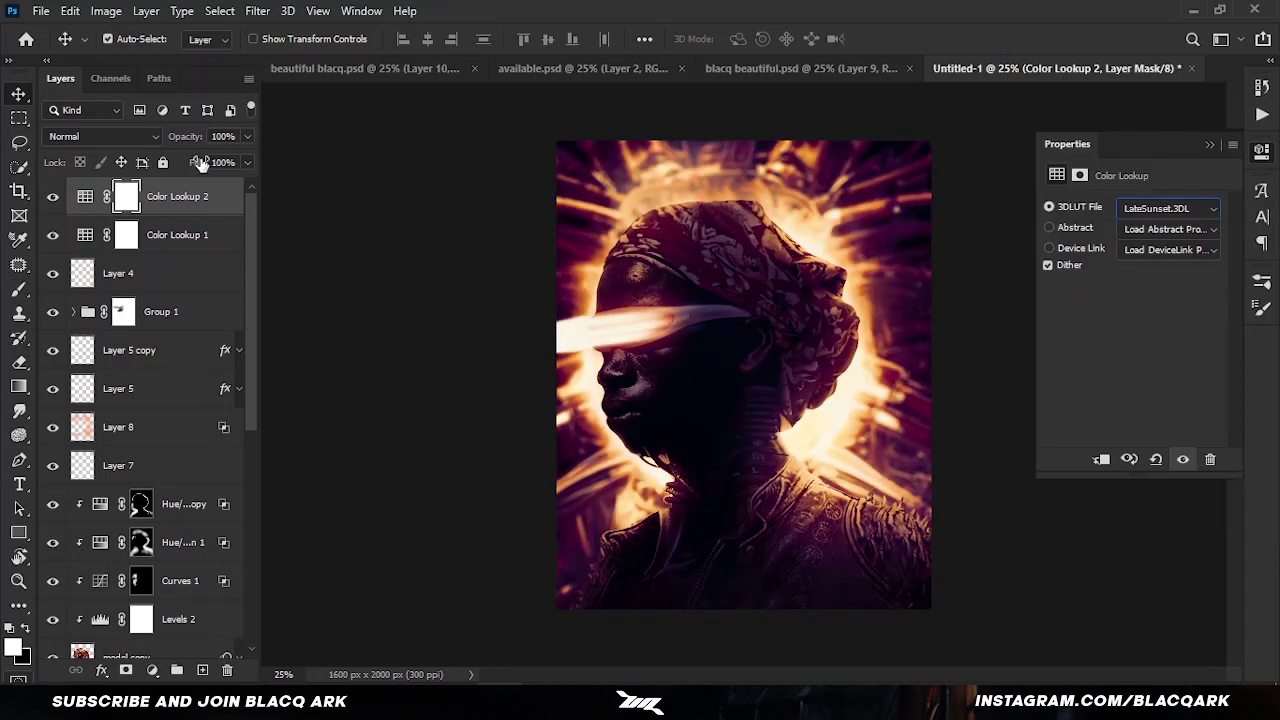
pyautogui.moveTo(197, 162); pyautogui.dragTo(161, 153)
# Step: Add a third Color Lookup with TensionGreen.3DL at 30% fill and 54% opacity
pyautogui.click(152, 670)
pyautogui.click(197, 568)
pyautogui.click(1165, 208)
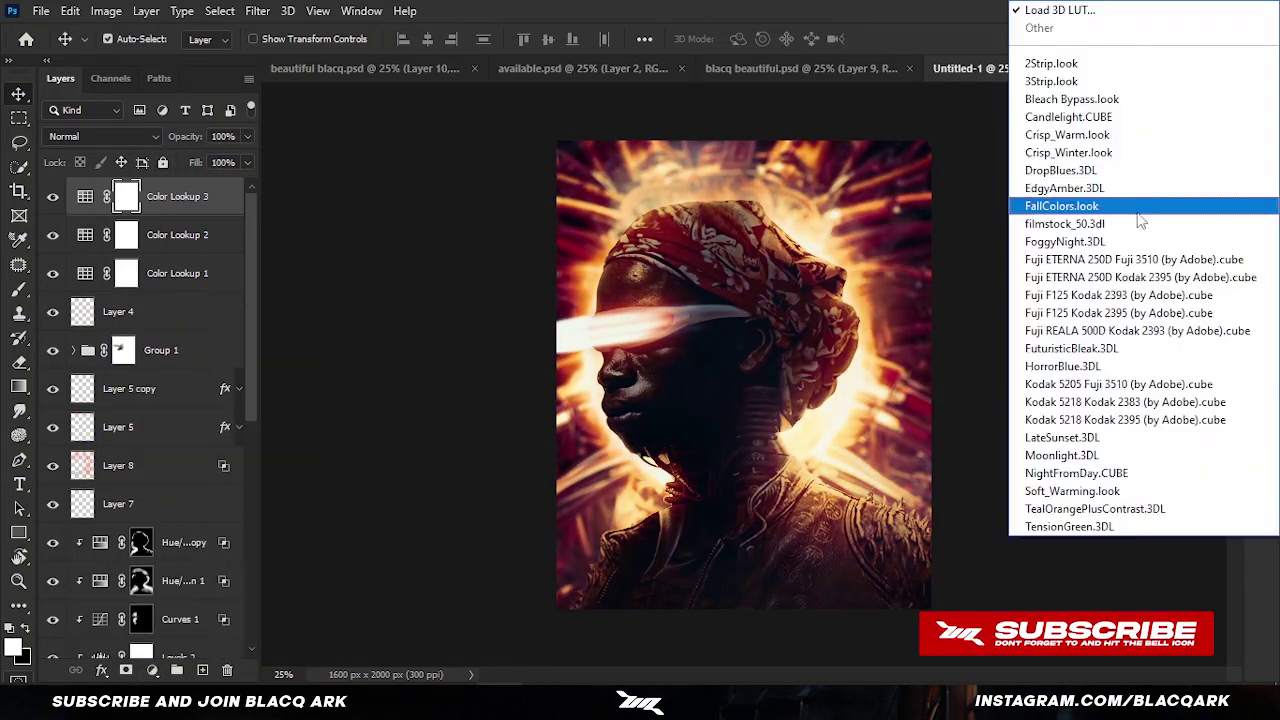
pyautogui.click(1171, 531)
pyautogui.press('Down')
pyautogui.press('Down')
pyautogui.press('Down')
pyautogui.press('Down')
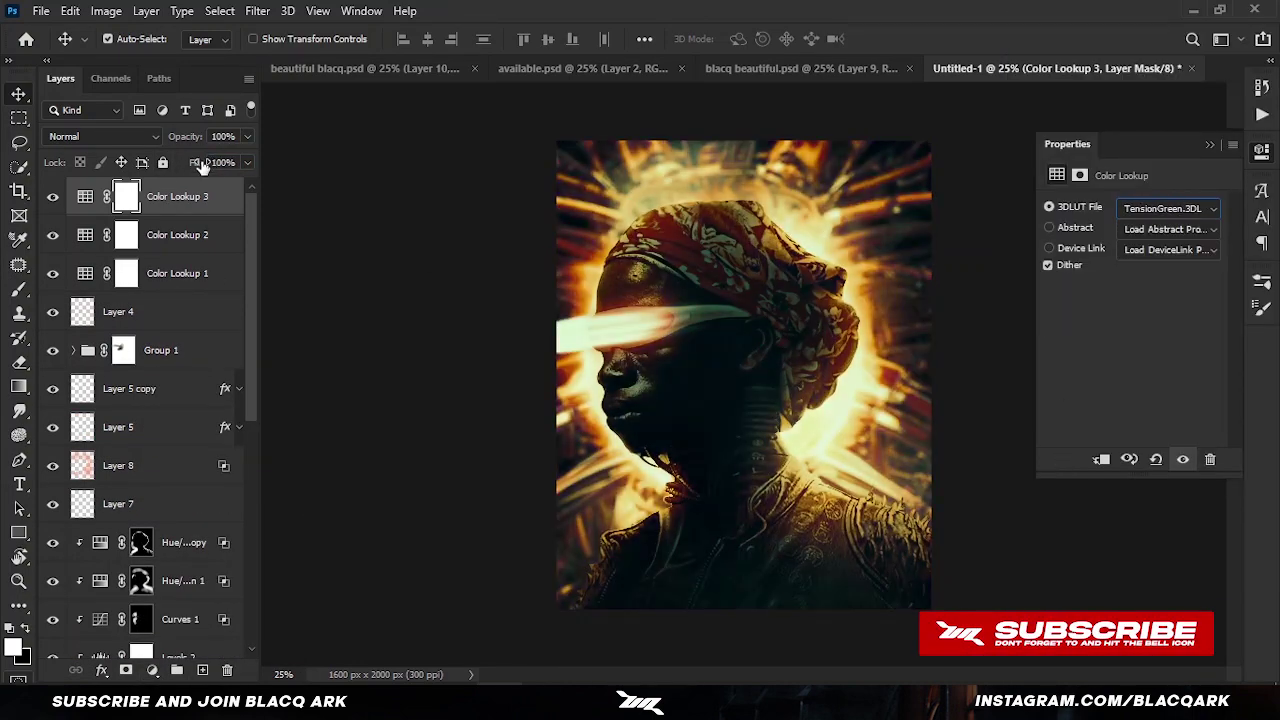
pyautogui.moveTo(197, 162); pyautogui.dragTo(161, 153)
pyautogui.press('5')
pyautogui.press('4')
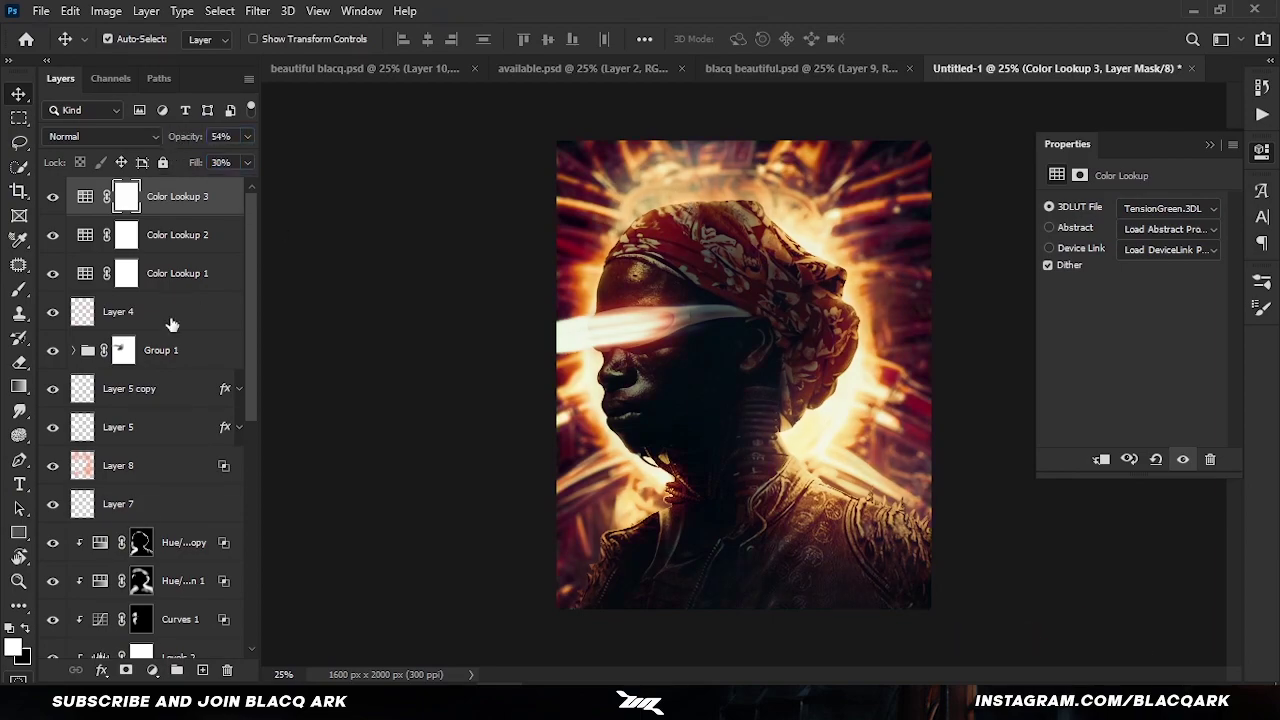
# Step: Select Layer 4 and browse to the Pictures 'textures and PNGs' folder in File Explorer
pyautogui.click(172, 325)
pyautogui.click(637, 640)
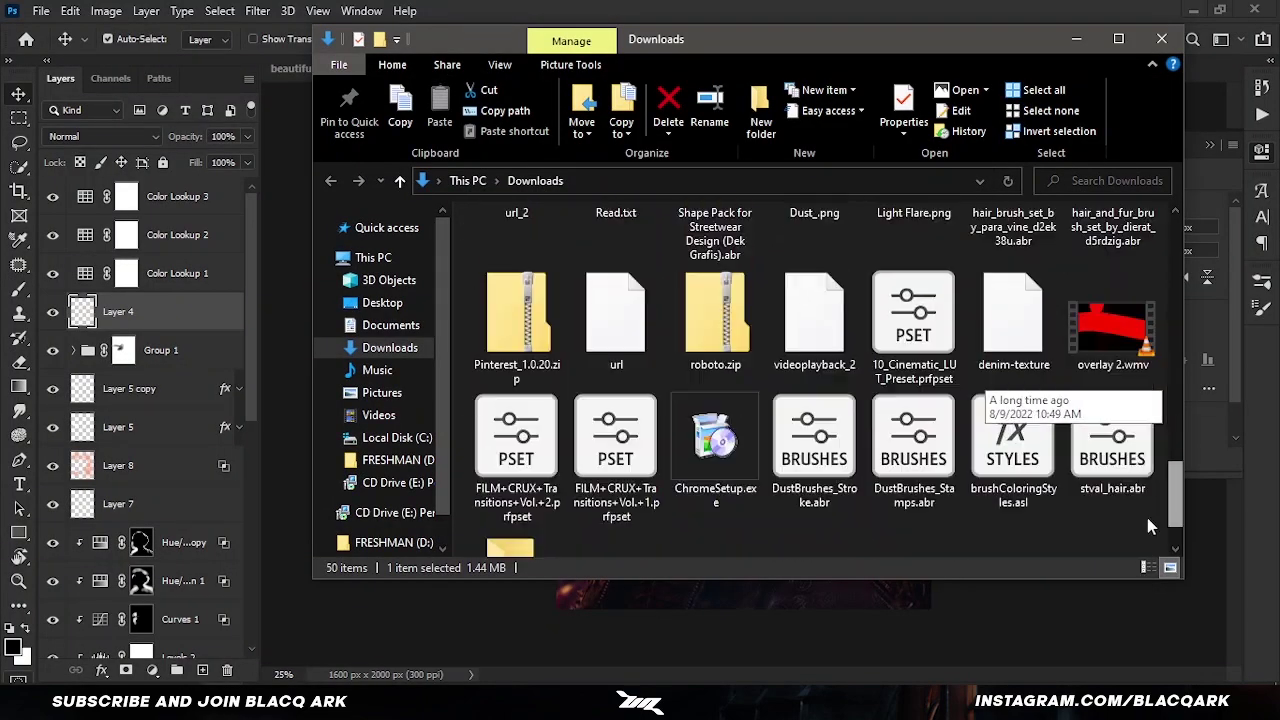
pyautogui.scroll(10, 1150, 526)
pyautogui.scroll(-8, 1150, 526)
pyautogui.scroll(8, 1150, 526)
pyautogui.click(382, 392)
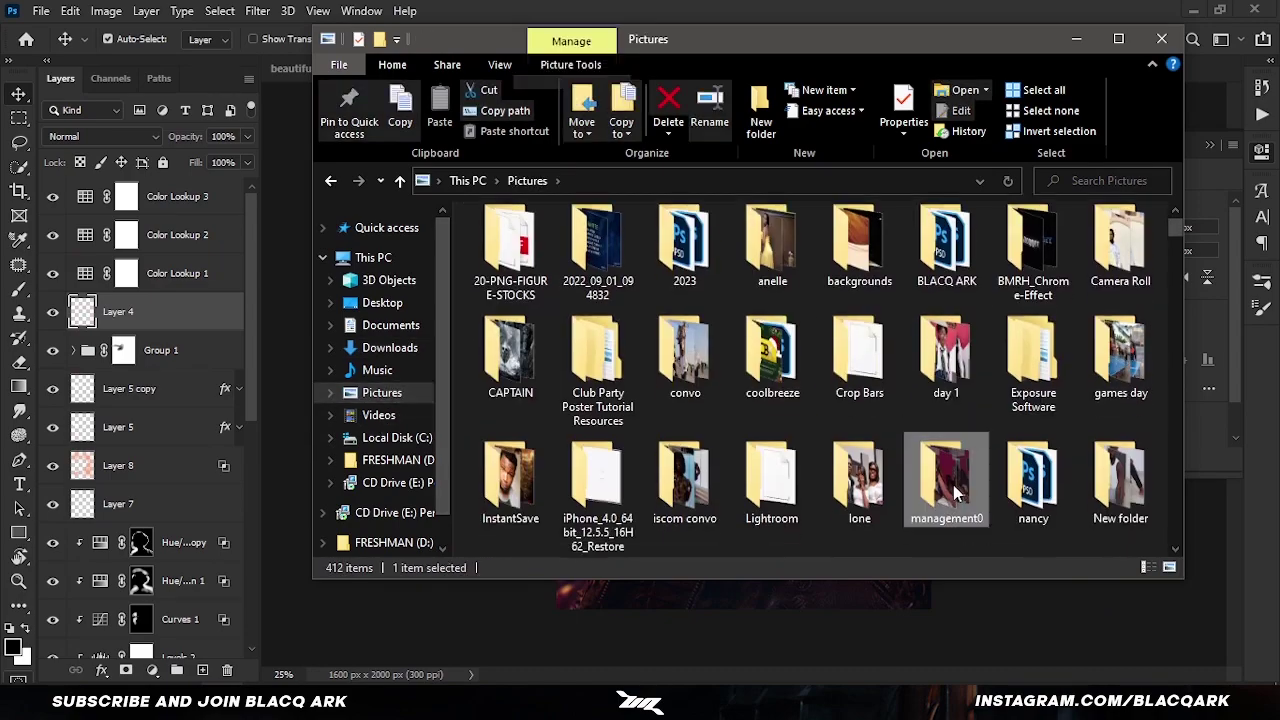
pyautogui.doubleClick(955, 492)
pyautogui.scroll(-5, 1150, 450)
pyautogui.scroll(-10, 1150, 420)
pyautogui.scroll(-5, 1148, 460)
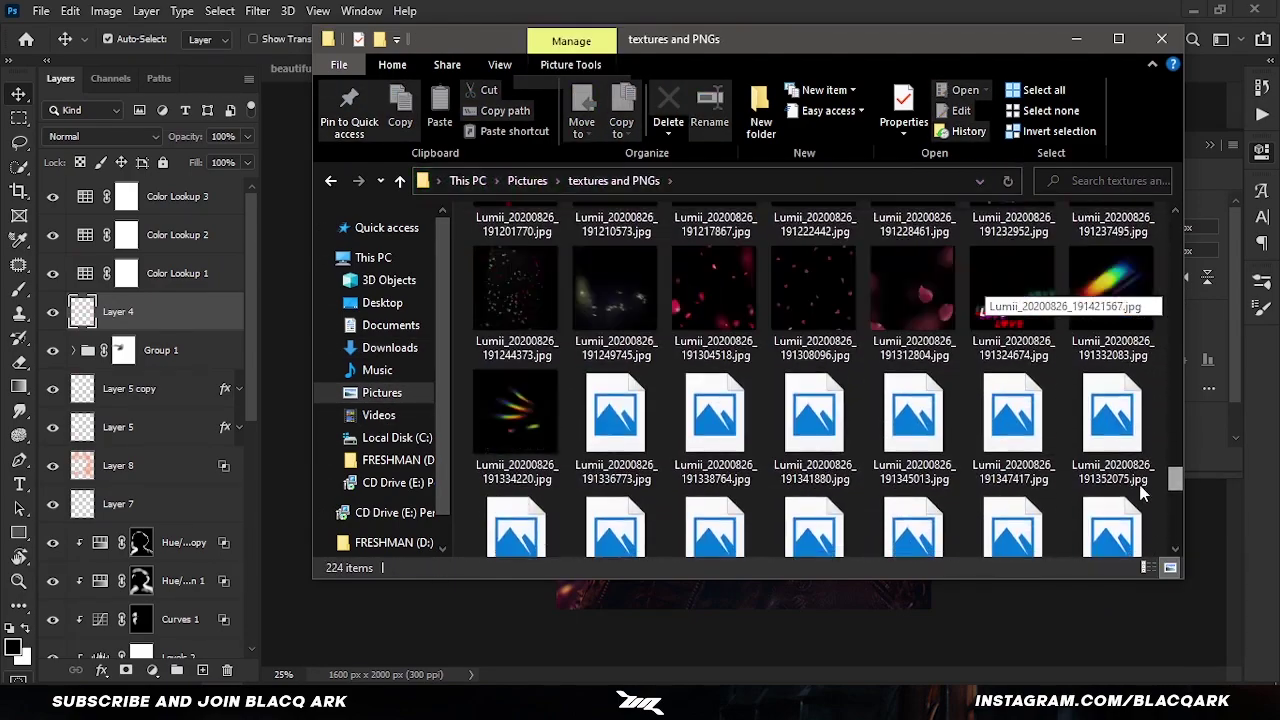
pyautogui.scroll(-10, 1143, 490)
pyautogui.scroll(-10, 1143, 490)
# Step: Place lens-flare-15 in Screen blend mode and move it down over the face
pyautogui.moveTo(1120, 395); pyautogui.dragTo(140, 228)
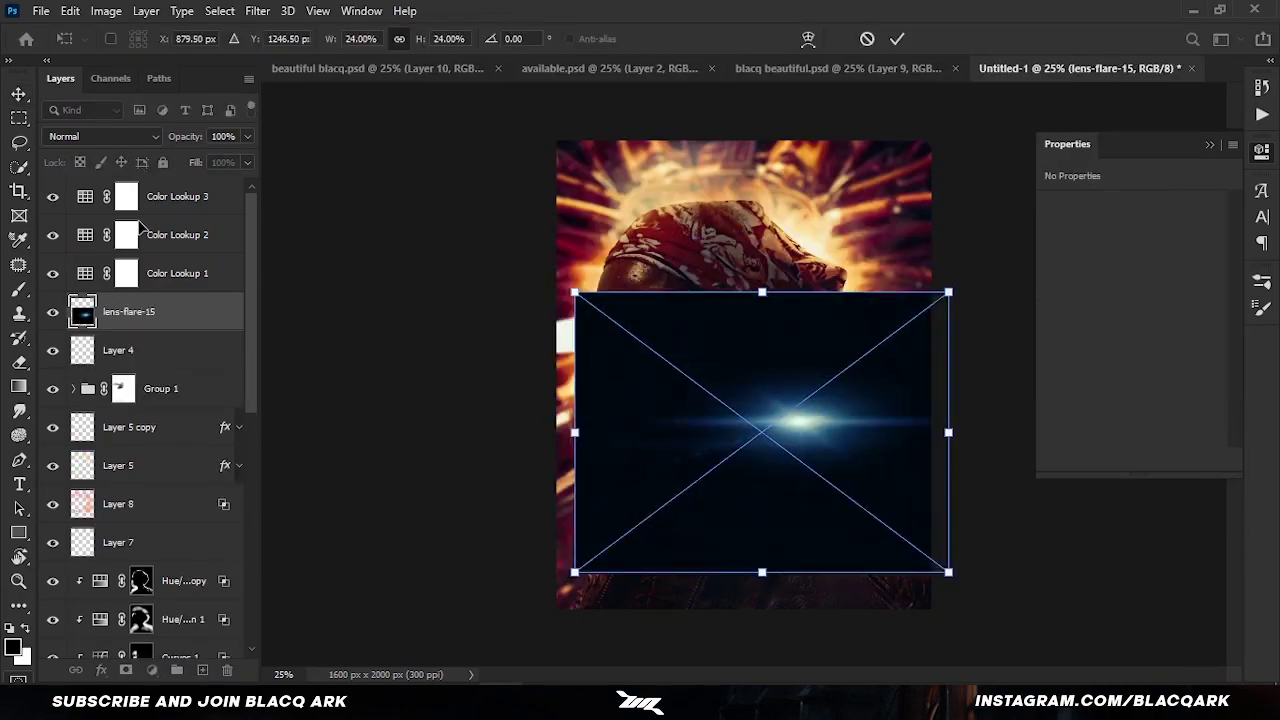
pyautogui.click(100, 136)
pyautogui.click(90, 294)
pyautogui.moveTo(740, 435); pyautogui.dragTo(740, 463)
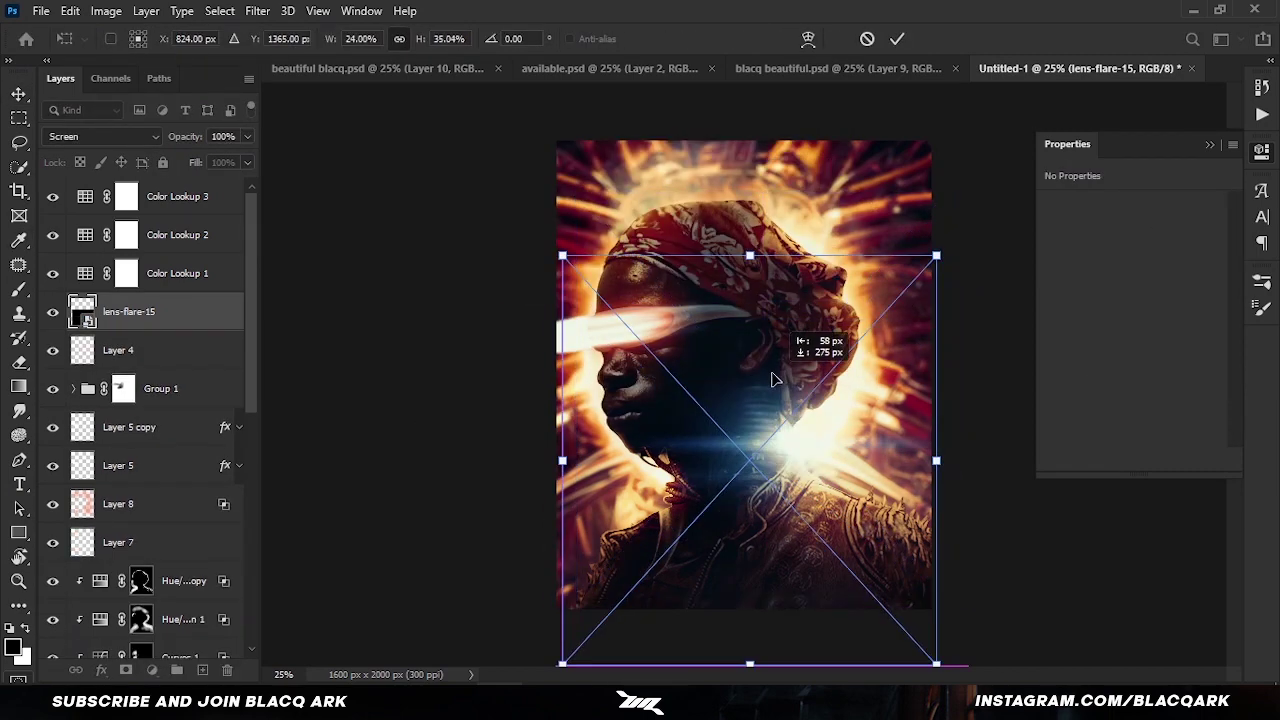
# Step: Duplicate the flare and shrink the copy into a small glint near the neck
pyautogui.hotkey('ctrl', 'j')
pyautogui.hotkey('ctrl', 't')
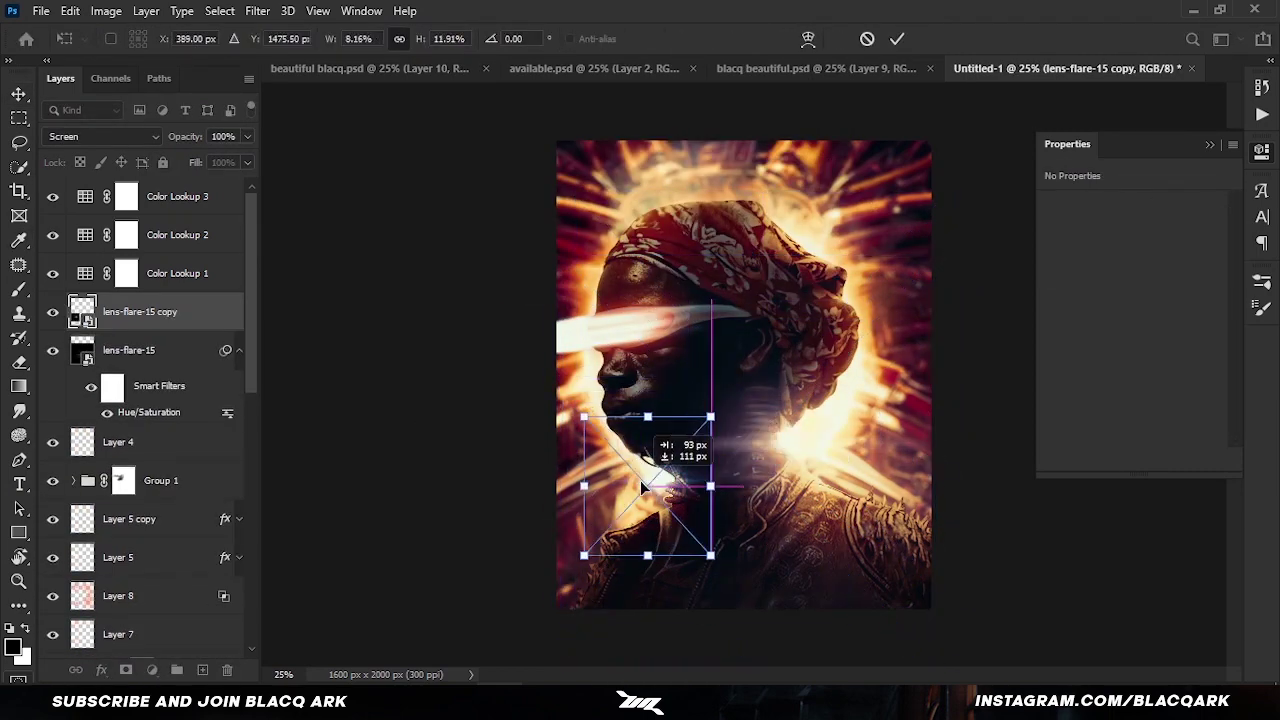
pyautogui.moveTo(640, 480); pyautogui.dragTo(660, 475)
pyautogui.press('Return')
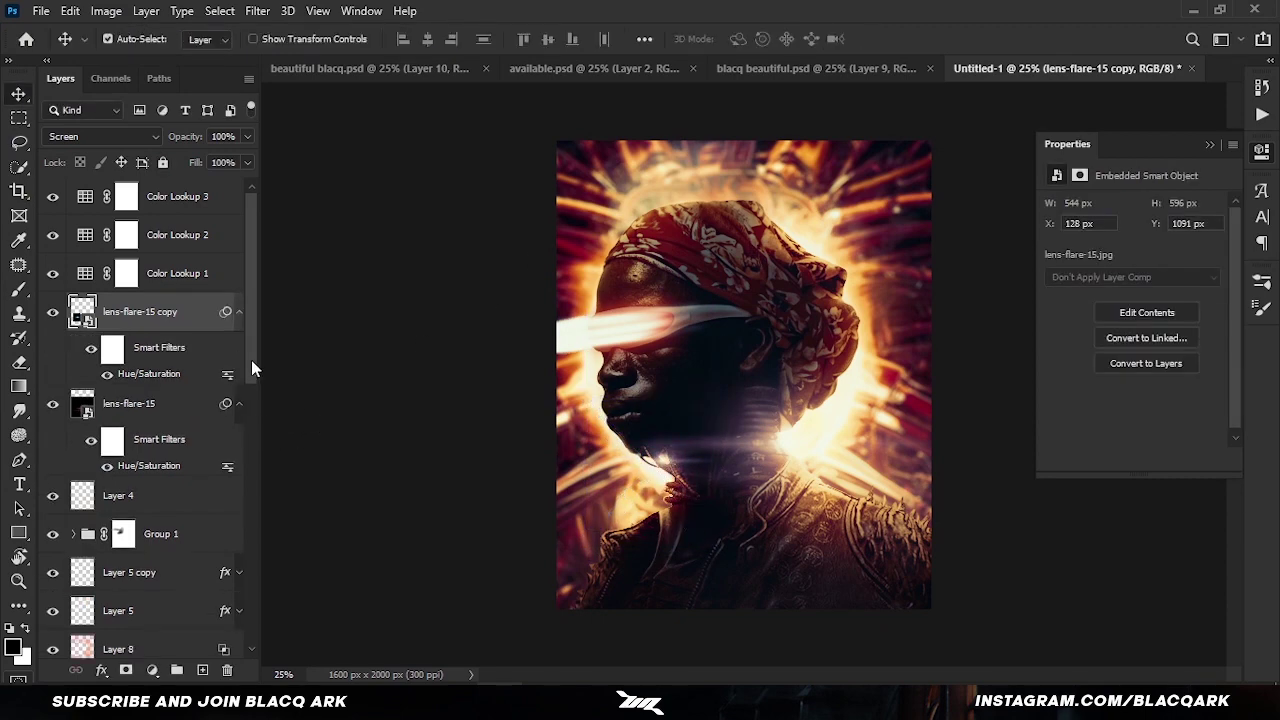
pyautogui.scroll(-5, 150, 400)
# Step: Select Layer 9 and pick a dust-stroke brush from the DustBrushes_Stroke folder
pyautogui.click(122, 550)
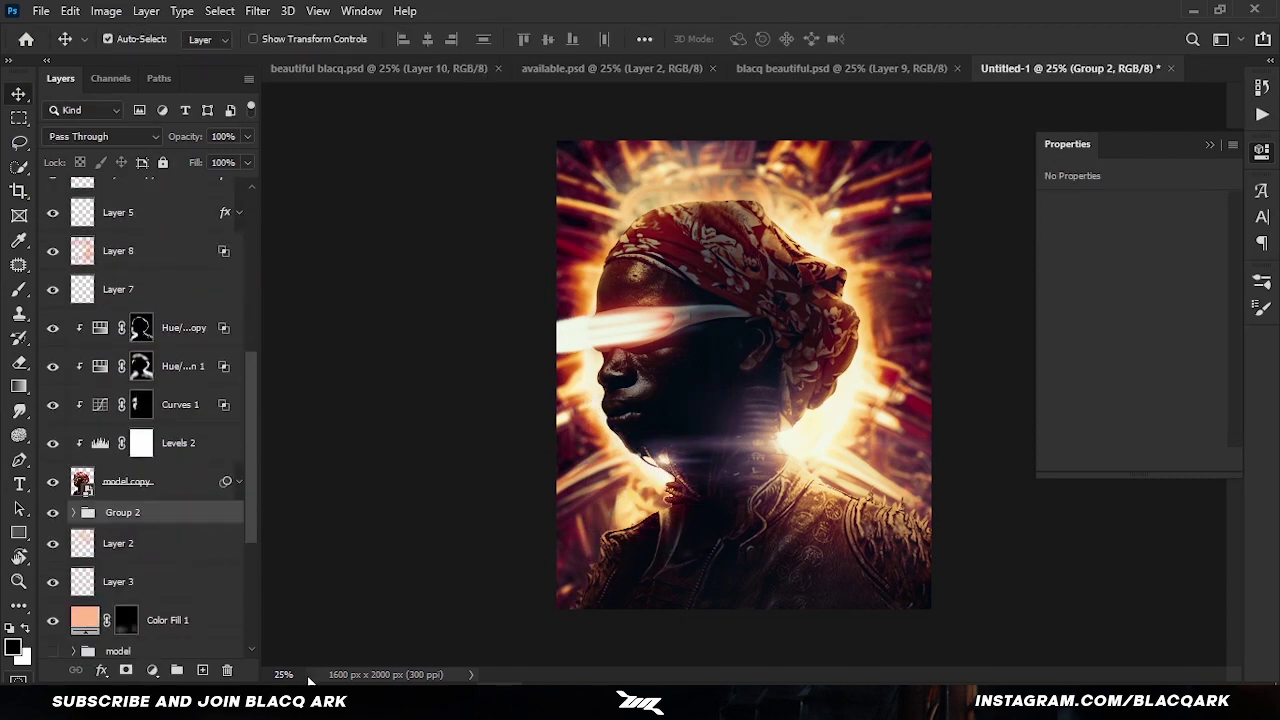
pyautogui.click(117, 519)
pyautogui.press('b')
pyautogui.press('F5')
pyautogui.click(1238, 289)
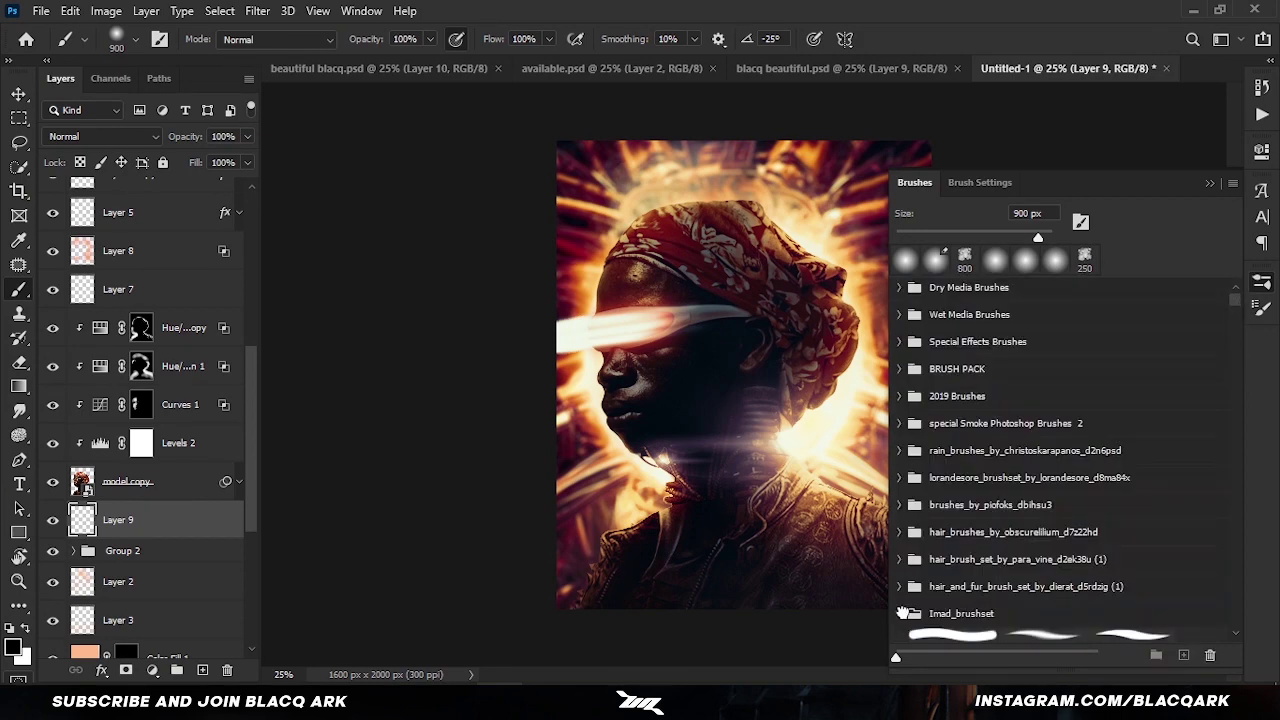
pyautogui.scroll(-2, 1040, 450)
pyautogui.scroll(-3, 1040, 450)
pyautogui.click(900, 606)
pyautogui.click(1068, 637)
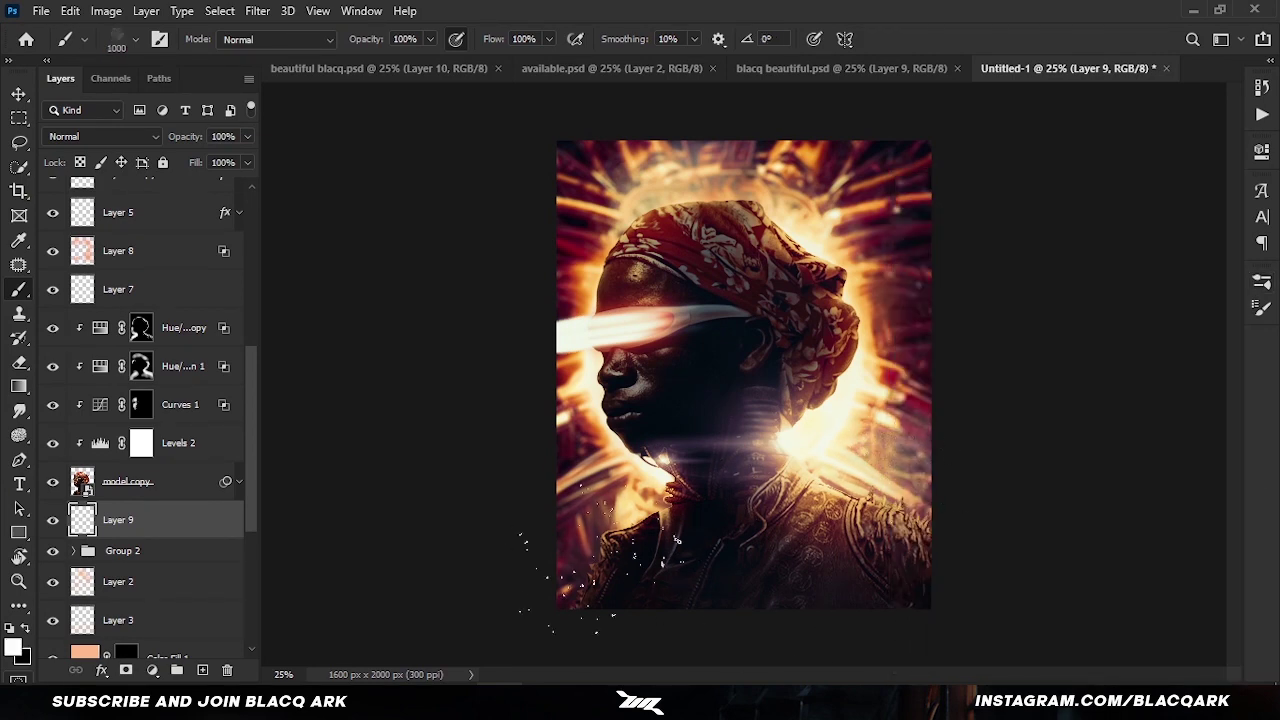
# Step: Switch to the cloud 1821 brush from the BRUSH PACK folder
pyautogui.click(1261, 282)
pyautogui.scroll(-4, 1040, 450)
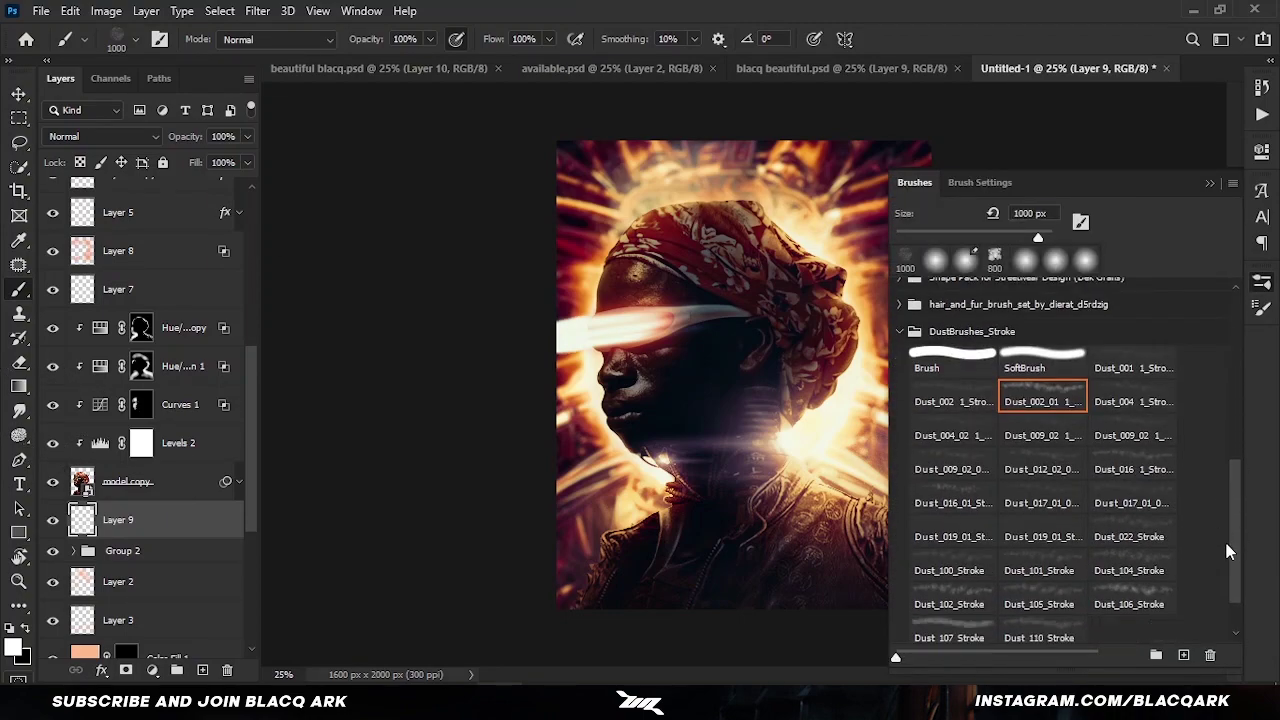
pyautogui.click(898, 330)
pyautogui.moveTo(1236, 430)
pyautogui.mouseDown()
pyautogui.moveTo(1236, 300)
pyautogui.moveTo(1233, 486)
pyautogui.moveTo(1236, 300)
pyautogui.mouseUp()
pyautogui.click(898, 321)
pyautogui.click(918, 348)
pyautogui.click(970, 447)
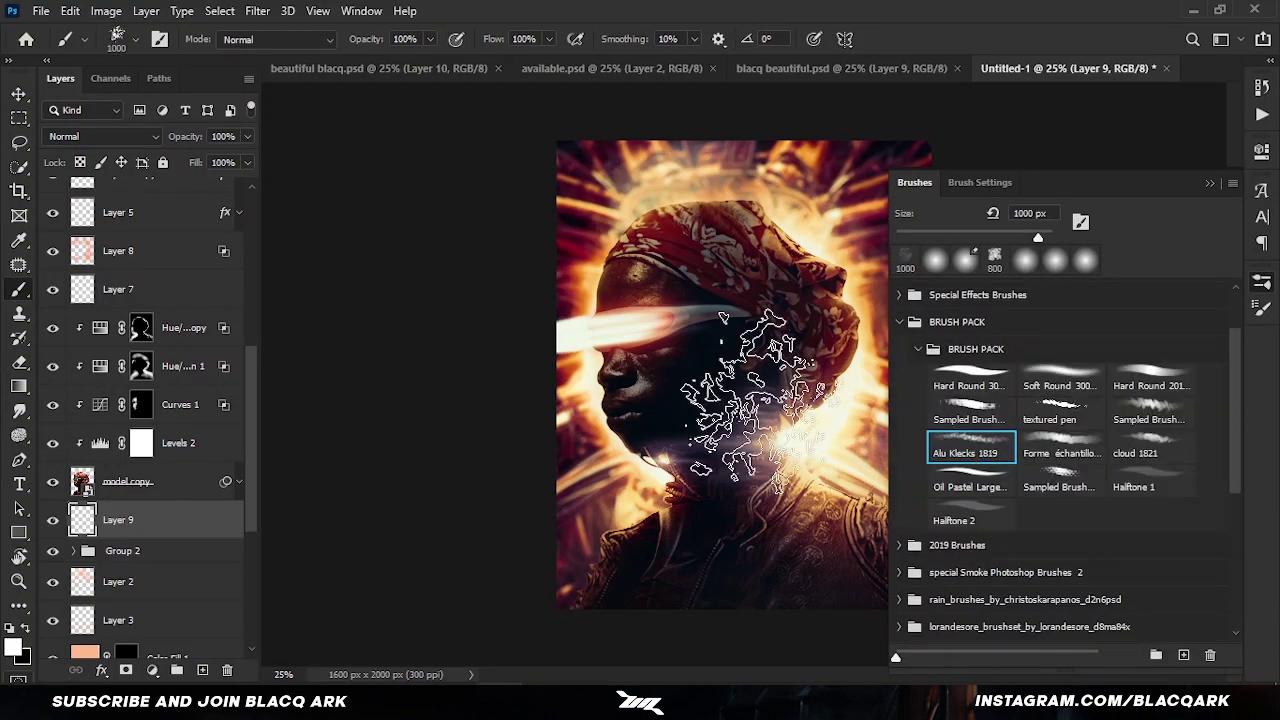
pyautogui.doubleClick(1163, 443)
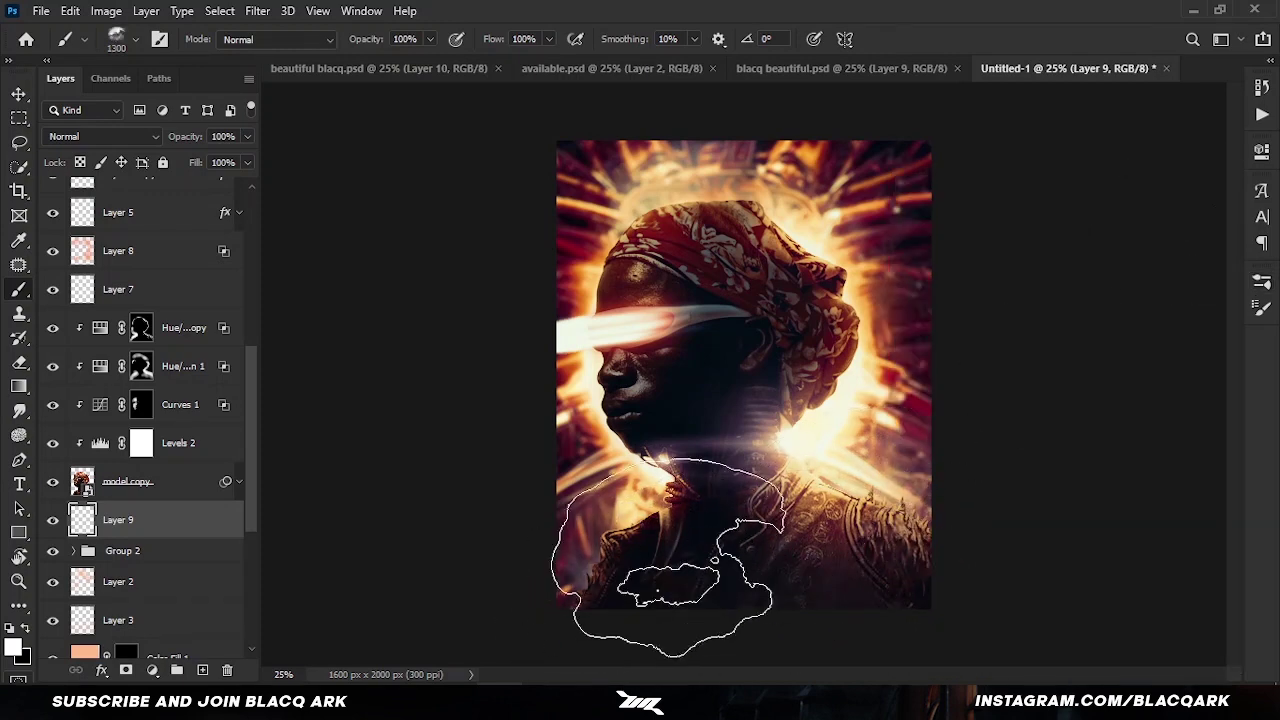
# Step: Create a new haze layer above Layer 5 copy and set an orange foreground colour
pyautogui.moveTo(247, 370); pyautogui.dragTo(249, 285)
pyautogui.click(130, 383)
pyautogui.hotkey('ctrl', 'shift', 'alt', 'n')
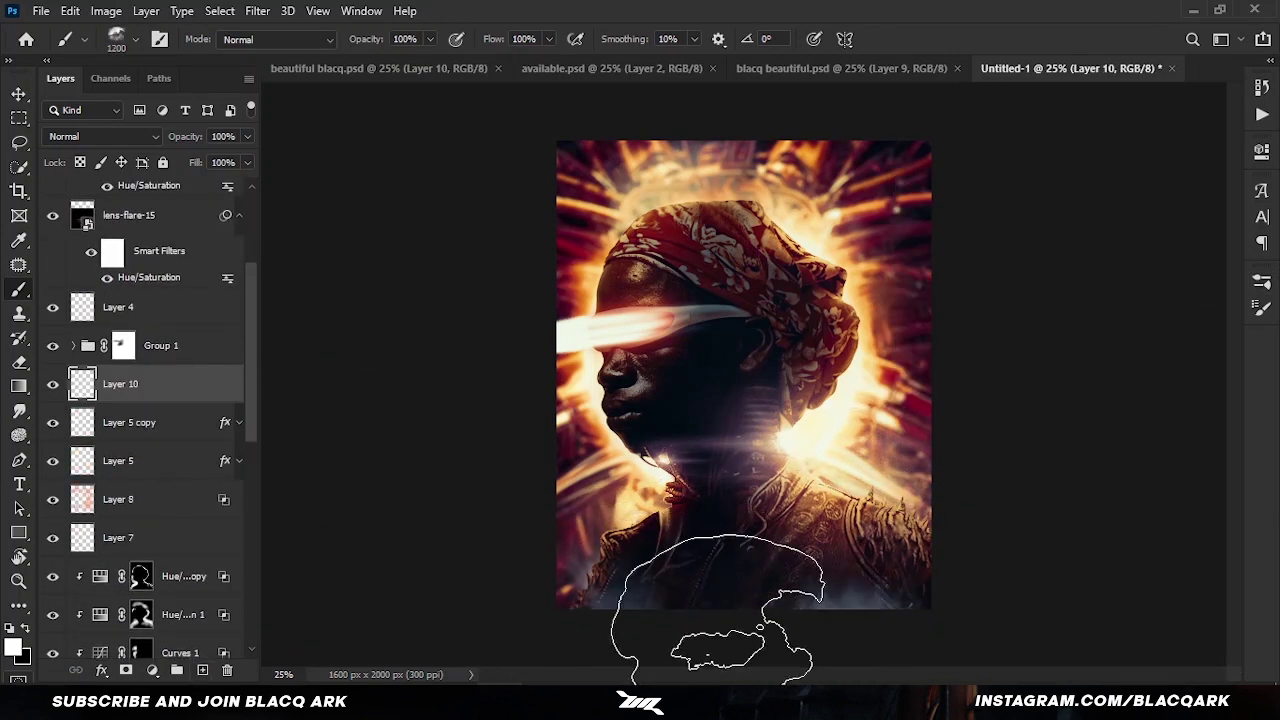
pyautogui.click(12, 648)
pyautogui.click(965, 166)
pyautogui.click(1205, 143)
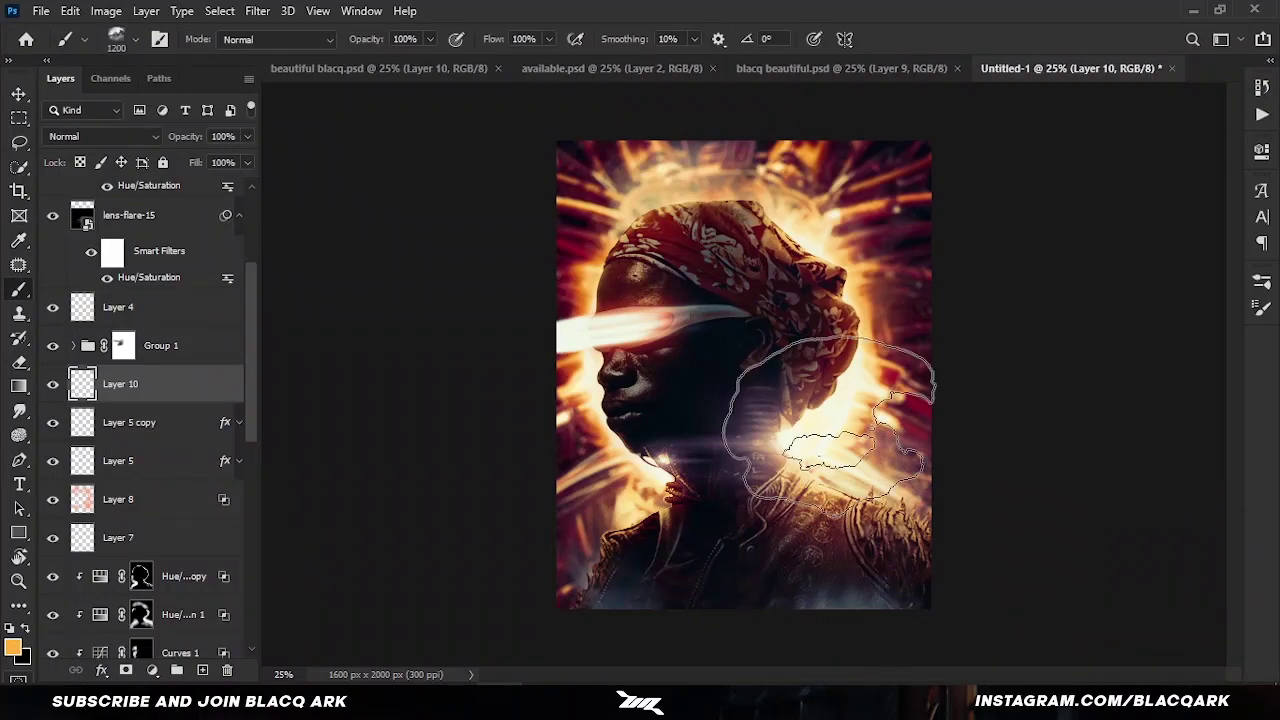
# Step: Paint white haze along the bottom and lower Layer 10's fill to 34%
pyautogui.hotkey('ctrl', '-')
pyautogui.press('x')
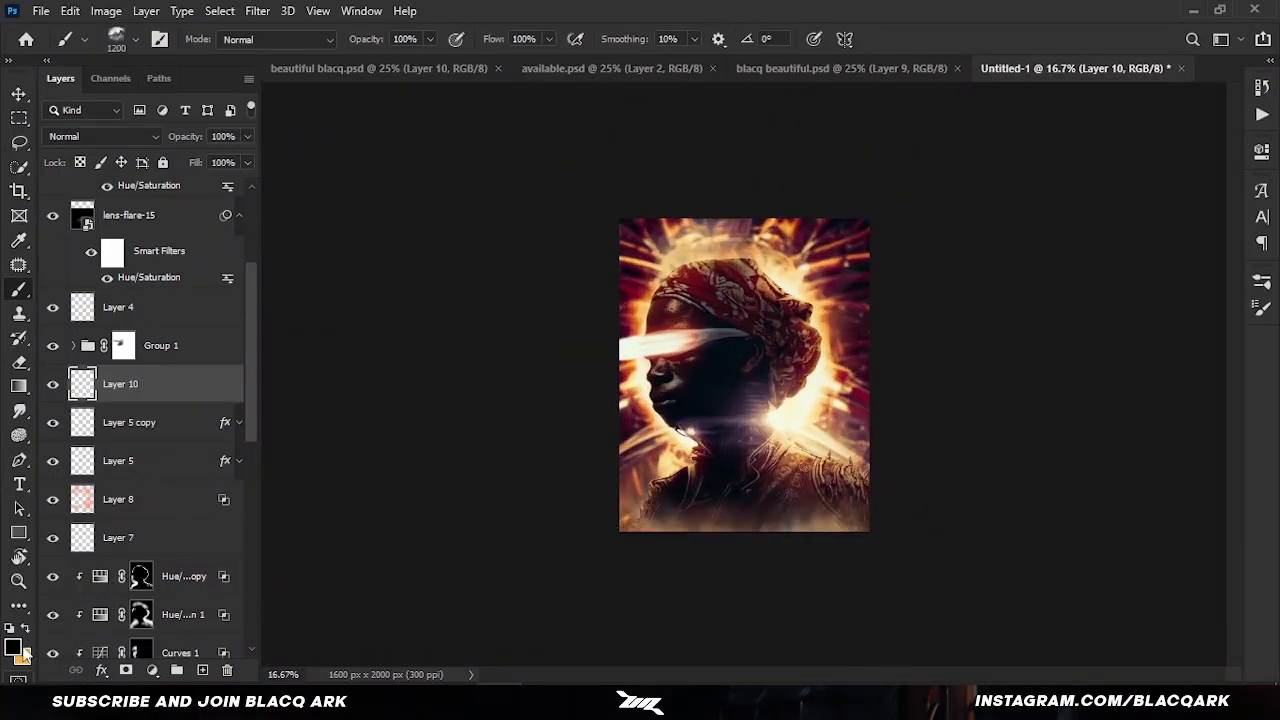
pyautogui.moveTo(818, 534)
pyautogui.mouseDown()
pyautogui.moveTo(614, 520)
pyautogui.moveTo(849, 457)
pyautogui.moveTo(677, 514)
pyautogui.mouseUp()
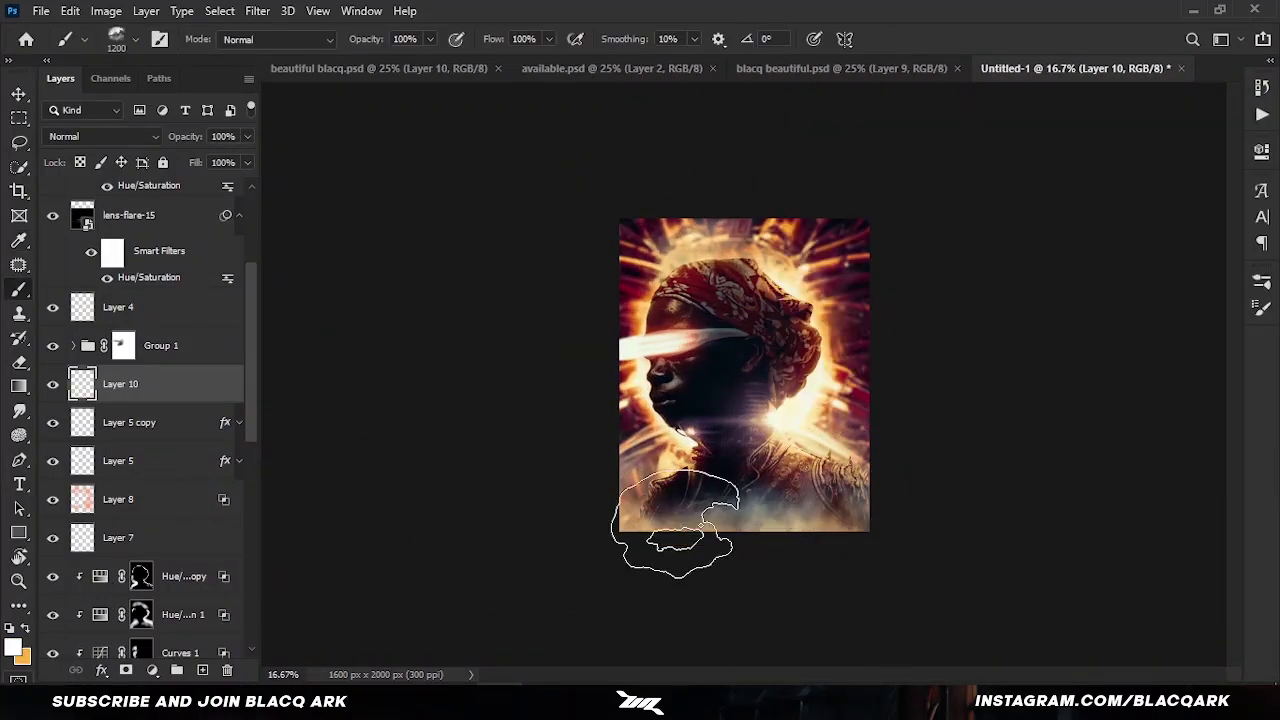
pyautogui.press('x')
pyautogui.moveTo(197, 163); pyautogui.dragTo(169, 170)
pyautogui.hotkey('ctrl', '+')
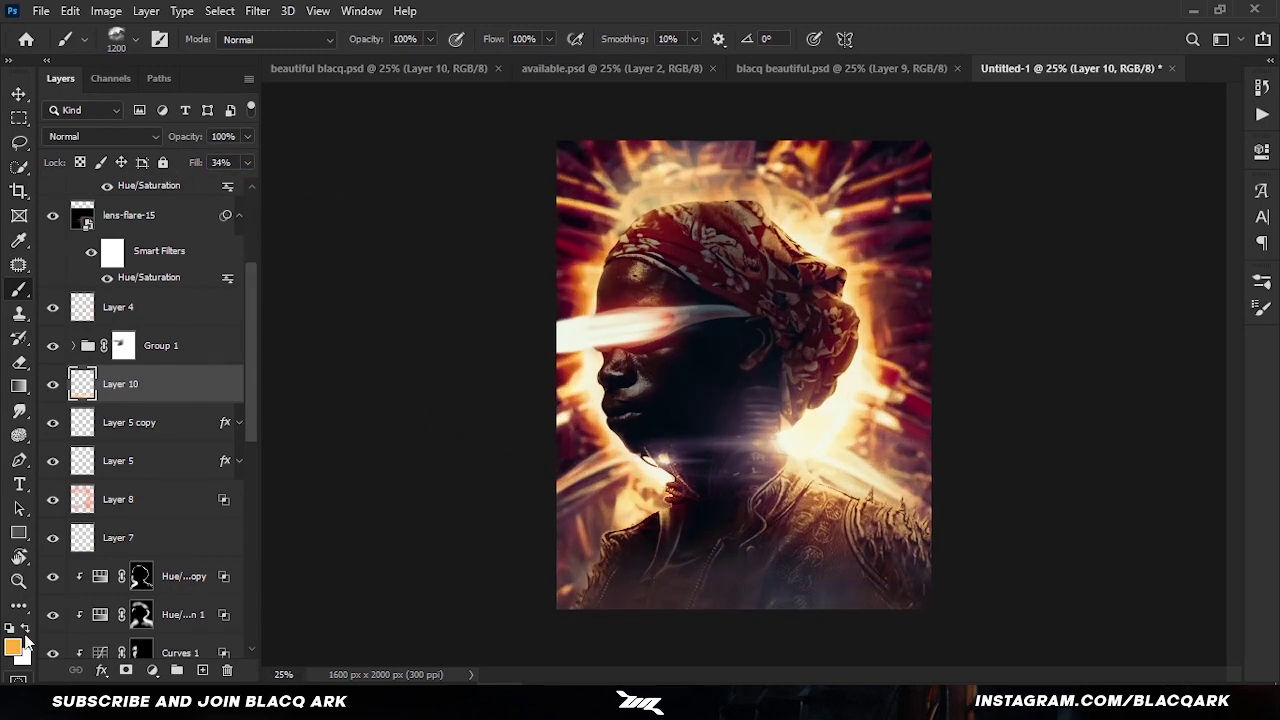
# Step: Create Layer 11 in Linear Dodge (Add) with dark brown and a 700 px soft brush
pyautogui.click(20, 643)
pyautogui.click(960, 330)
pyautogui.click(1206, 146)
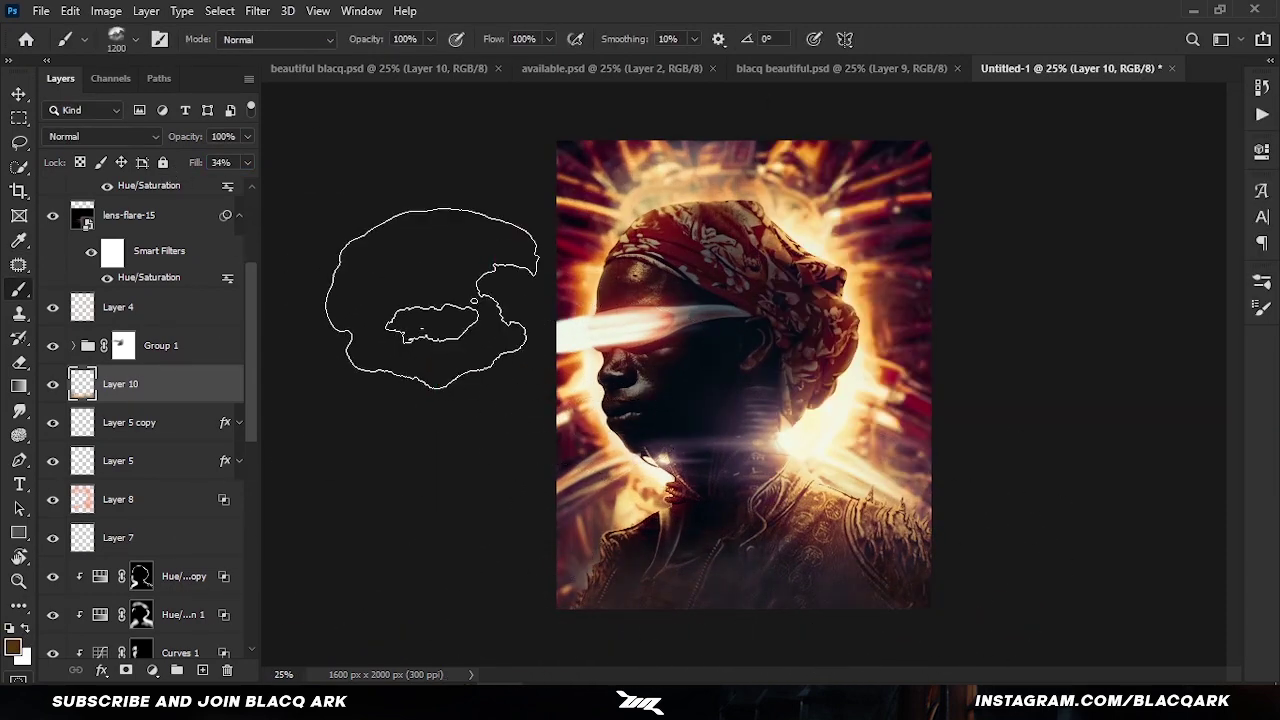
pyautogui.click(202, 670)
pyautogui.rightClick(790, 365)
pyautogui.doubleClick(850, 640)
pyautogui.click(110, 137)
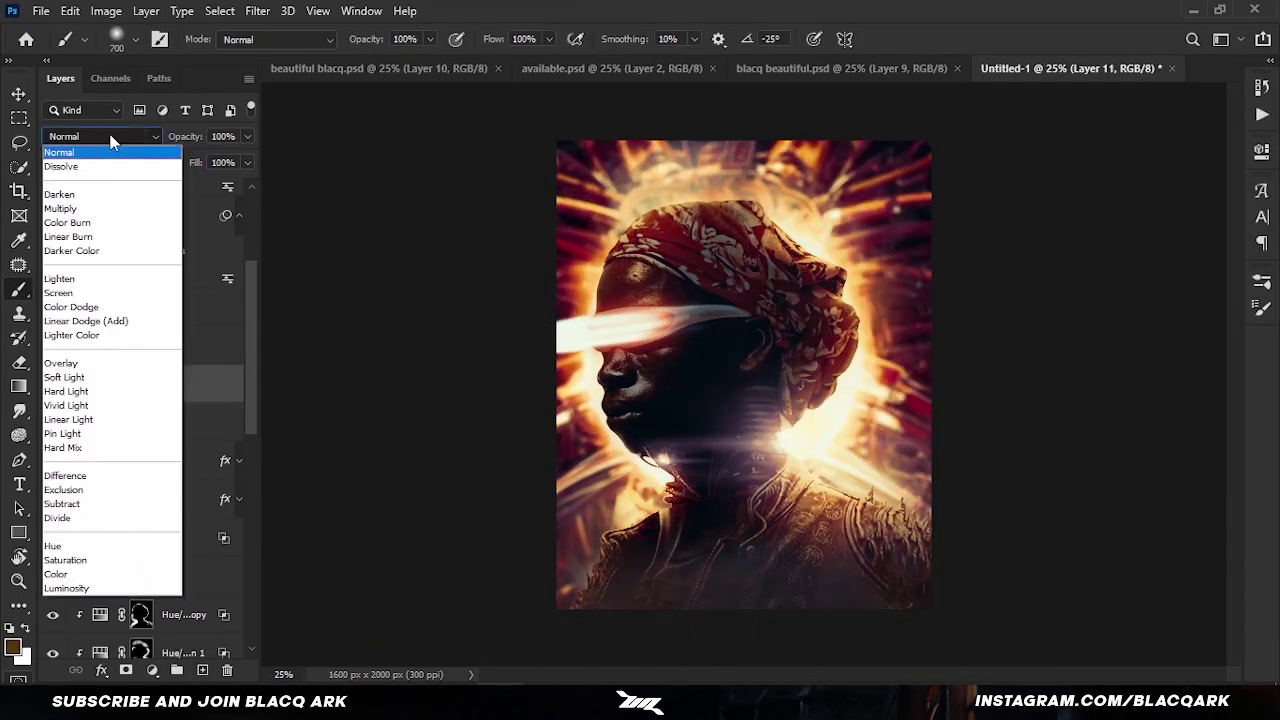
pyautogui.click(86, 321)
# Step: Brush glow around the head on Layer 11 and erase the excess
pyautogui.press('[')
pyautogui.press('[')
pyautogui.moveTo(790, 240)
pyautogui.mouseDown()
pyautogui.moveTo(838, 376)
pyautogui.moveTo(700, 195)
pyautogui.moveTo(617, 243)
pyautogui.mouseUp()
pyautogui.press('[')
pyautogui.press('[')
pyautogui.press('[')
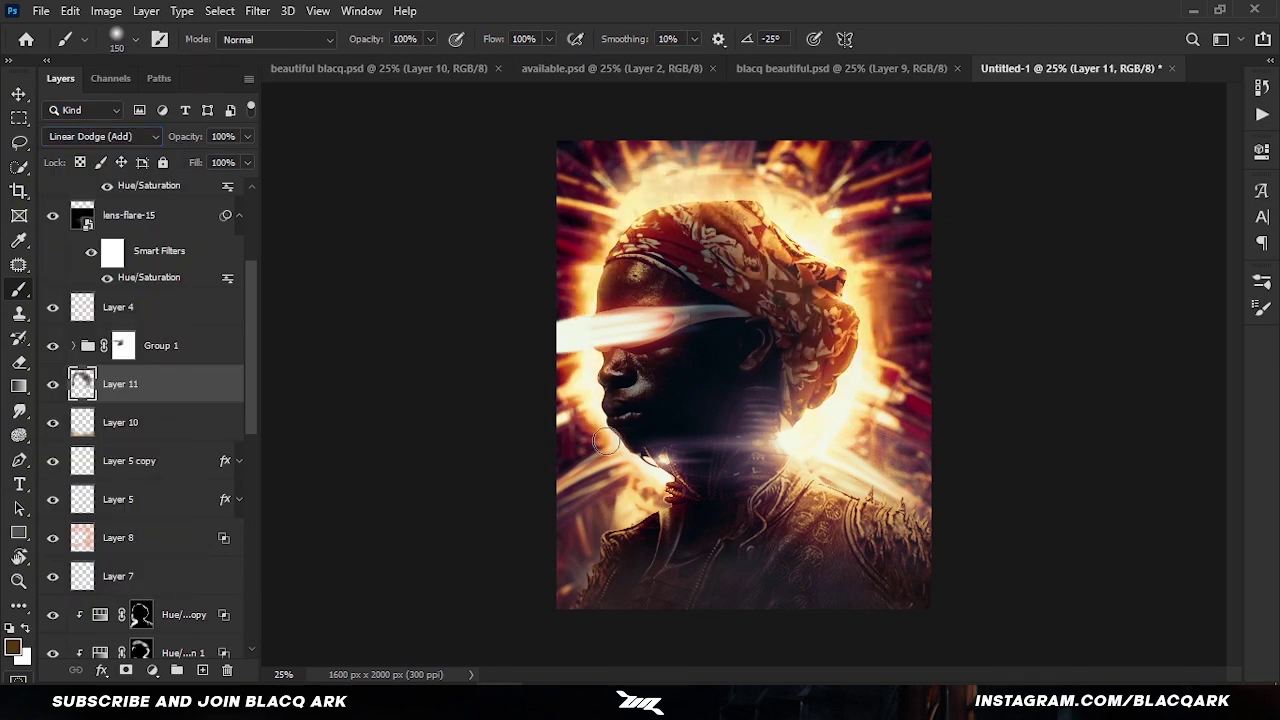
pyautogui.press('e')
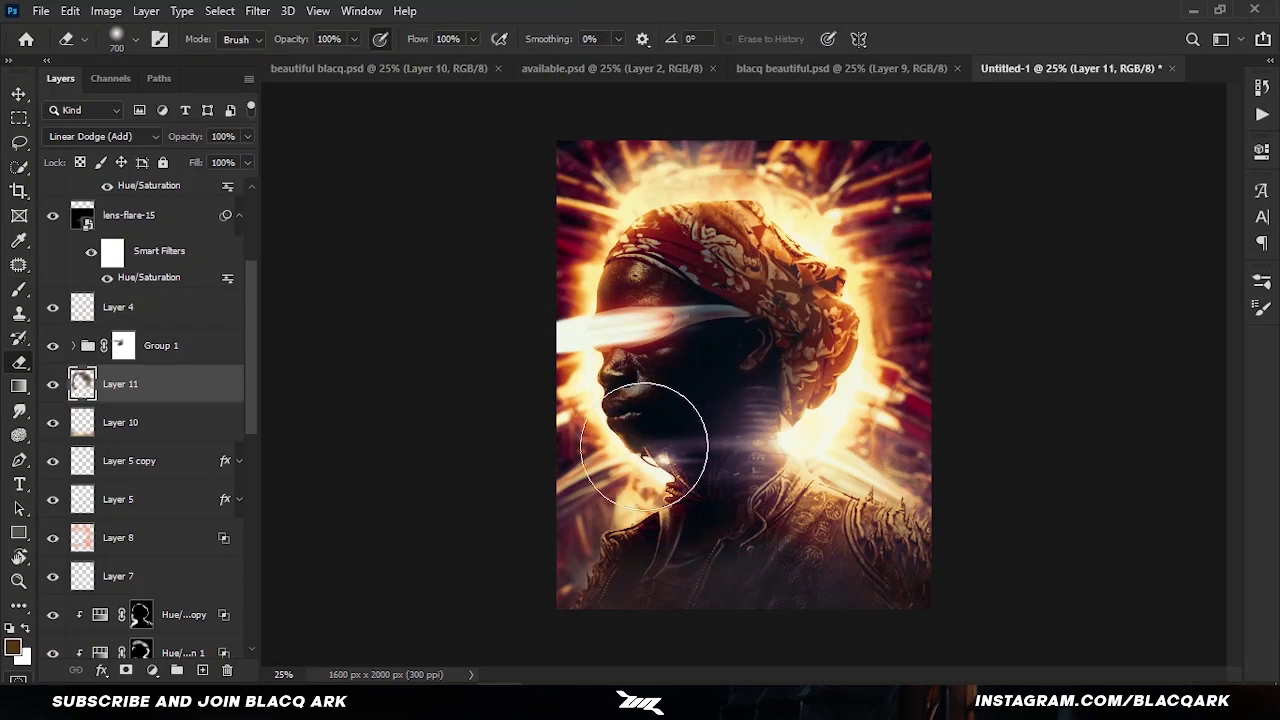
pyautogui.hotkey('ctrl', '+')
pyautogui.press('b')
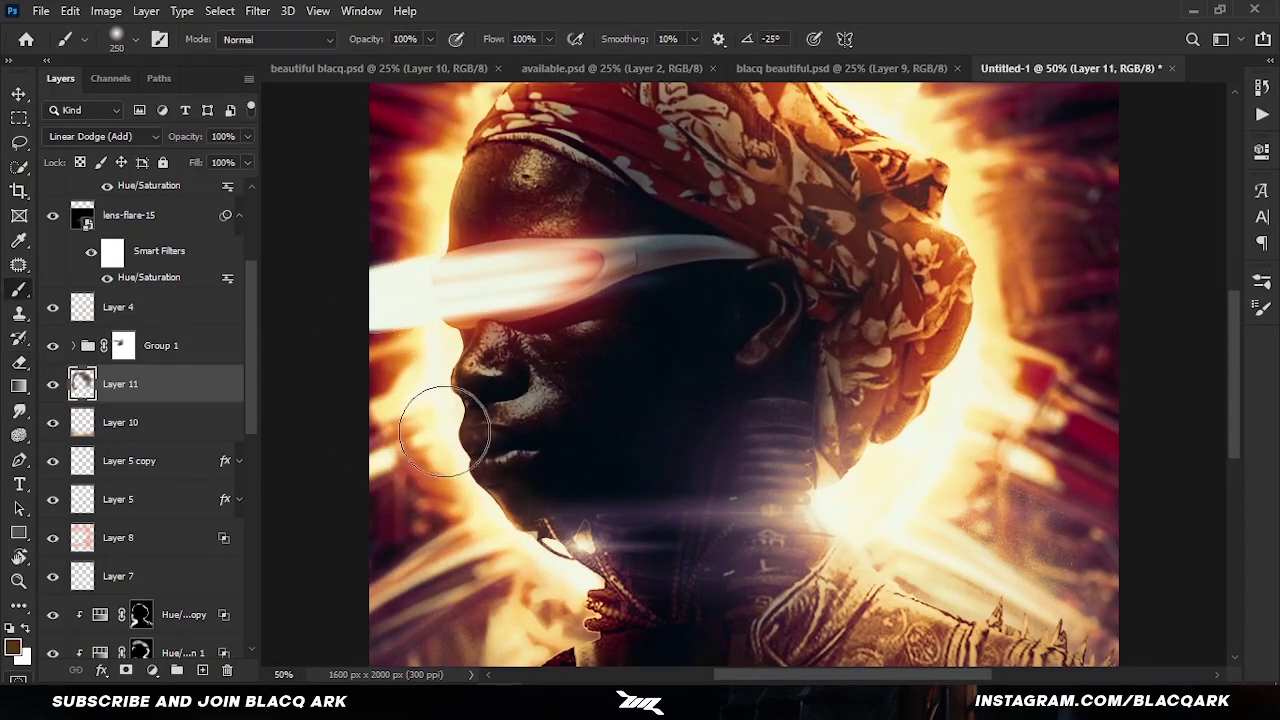
pyautogui.hotkey('ctrl', '-')
pyautogui.hotkey('ctrl', '-')
pyautogui.hotkey('ctrl', '-')
pyautogui.hotkey('ctrl', '+')
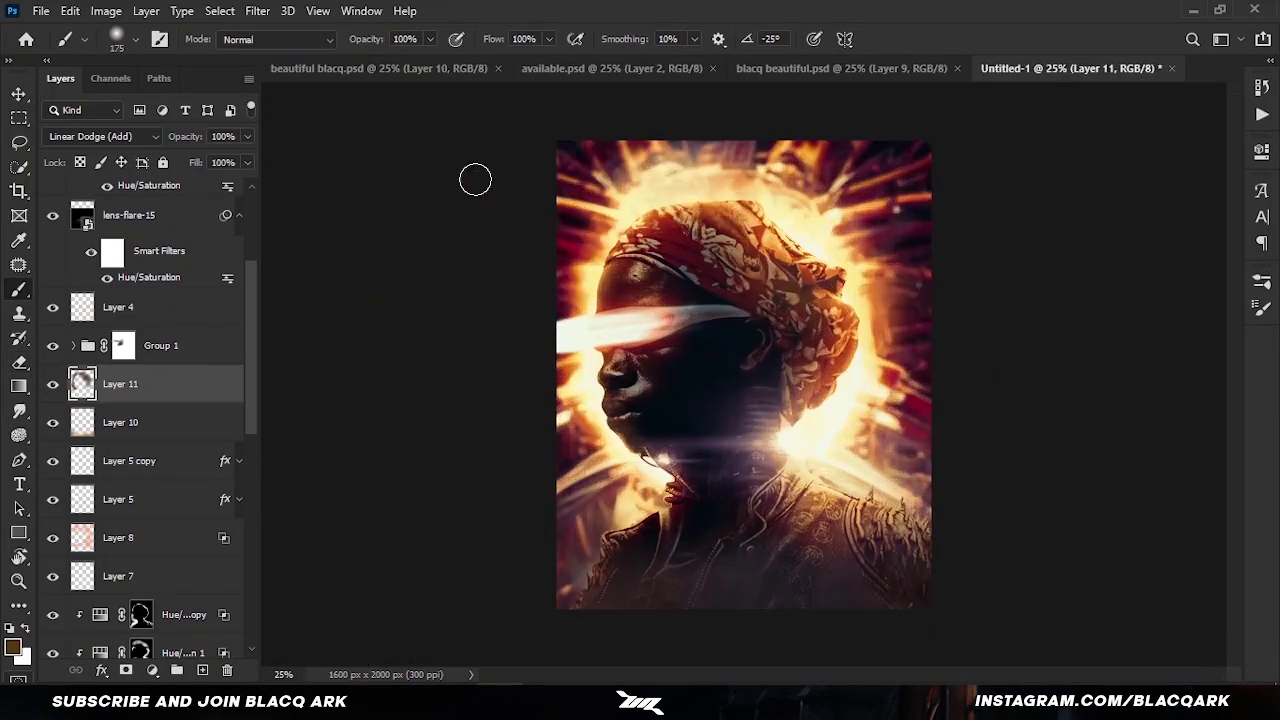
pyautogui.scroll(3, 250, 200)
# Step: Stamp all visible layers into a merged Layer 12 above Color Lookup 3
pyautogui.click(243, 200)
pyautogui.hotkey('ctrl', 'shift', 'alt', 'e')
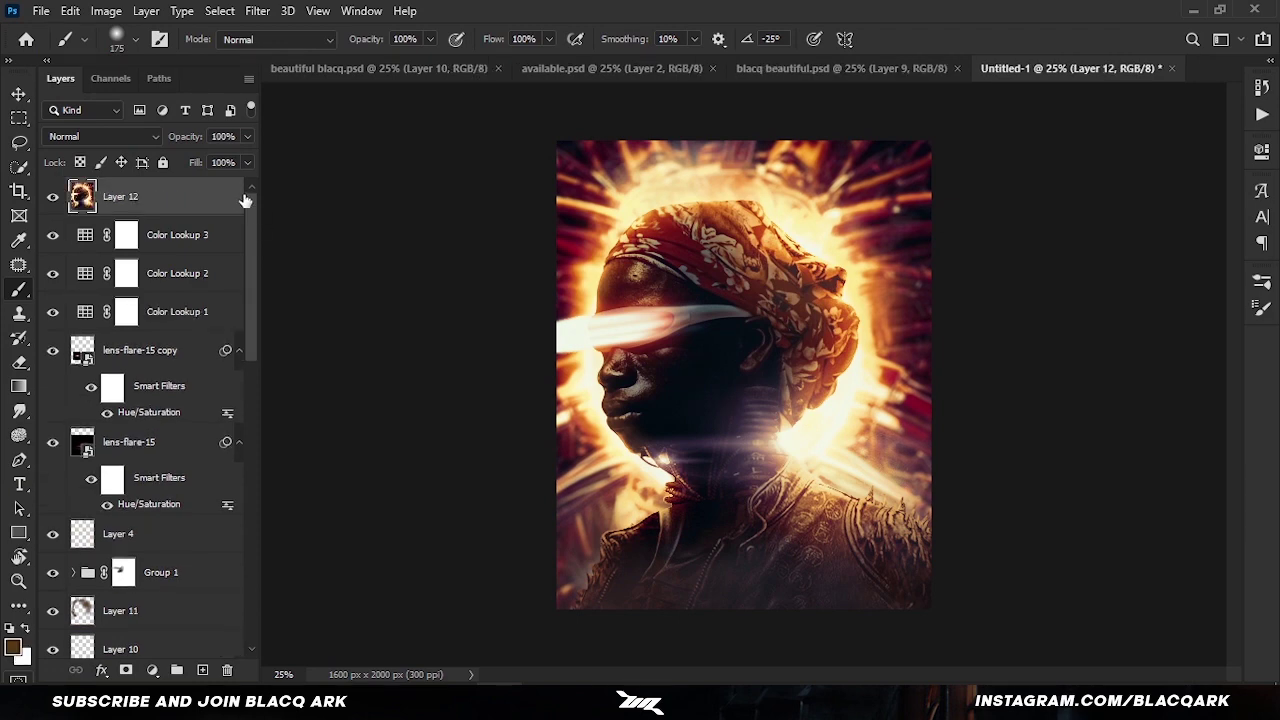
pyautogui.doubleClick(243, 197)
pyautogui.press('Escape')
pyautogui.hotkey('ctrl', '+')
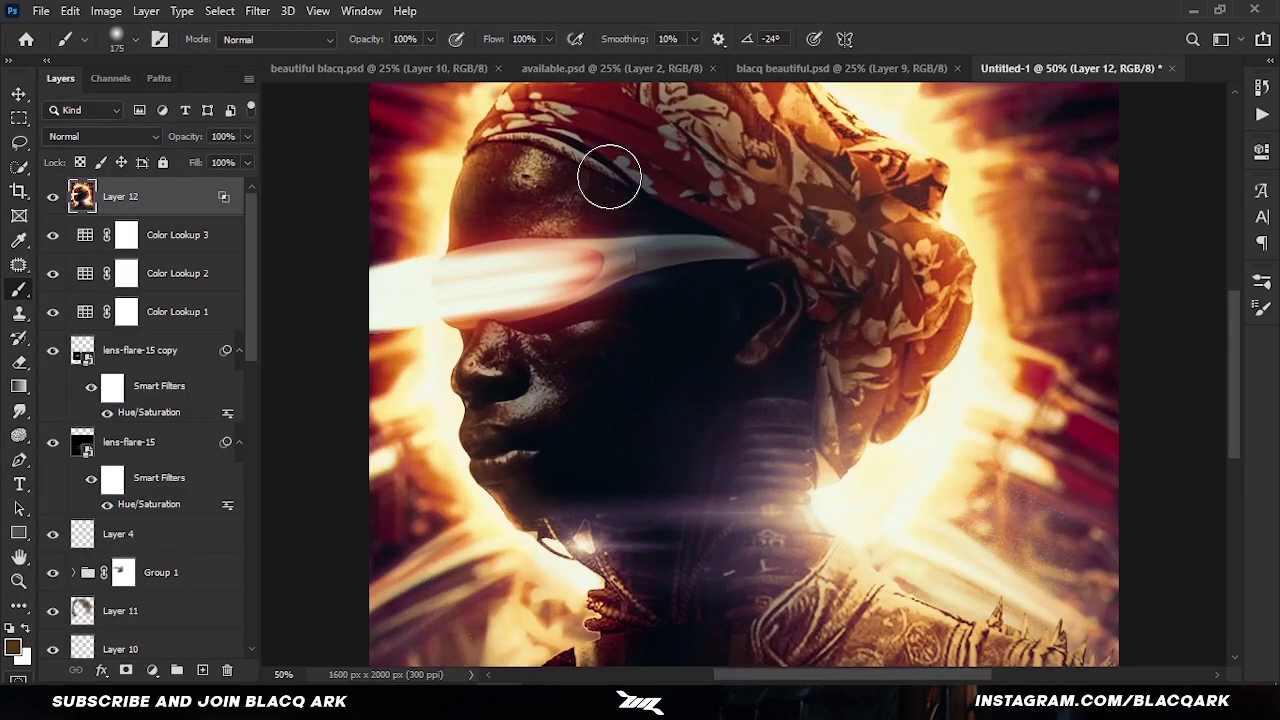
pyautogui.press('v')
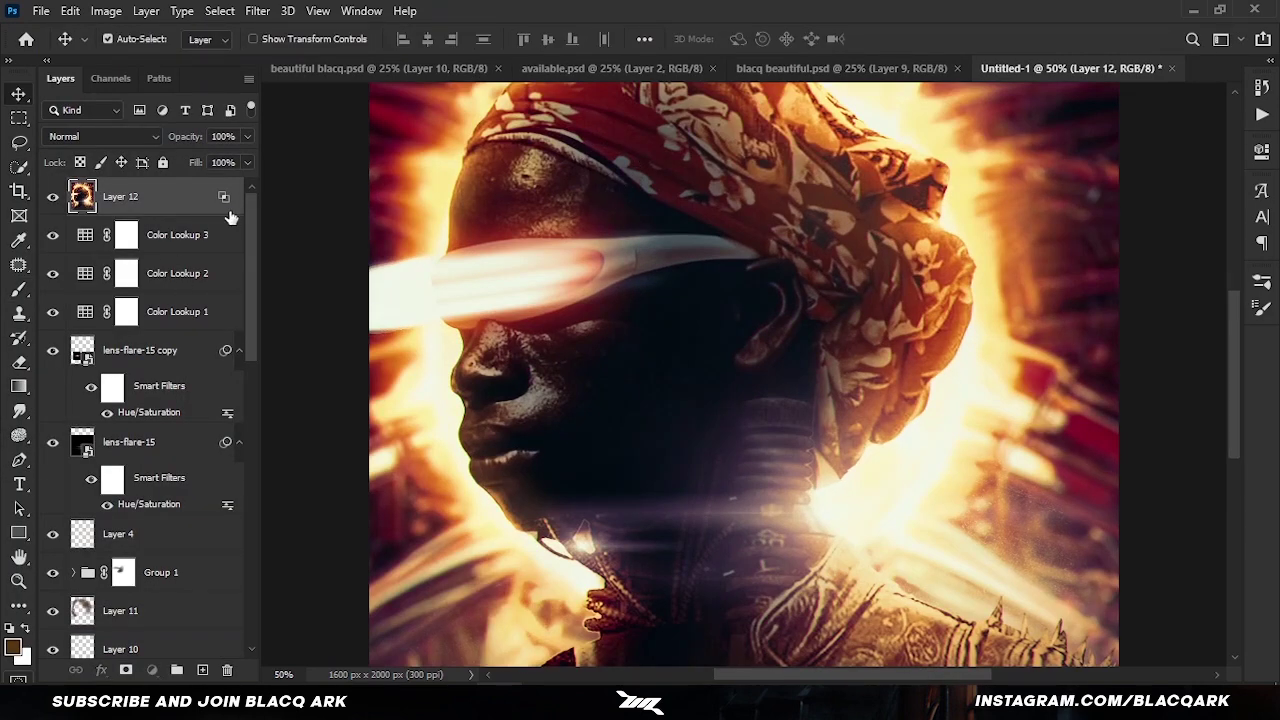
pyautogui.doubleClick(224, 205)
pyautogui.press('Escape')
# Step: Duplicate Layer 12, group both copies as Group 3, and adjust its opacity
pyautogui.hotkey('ctrl', 'j')
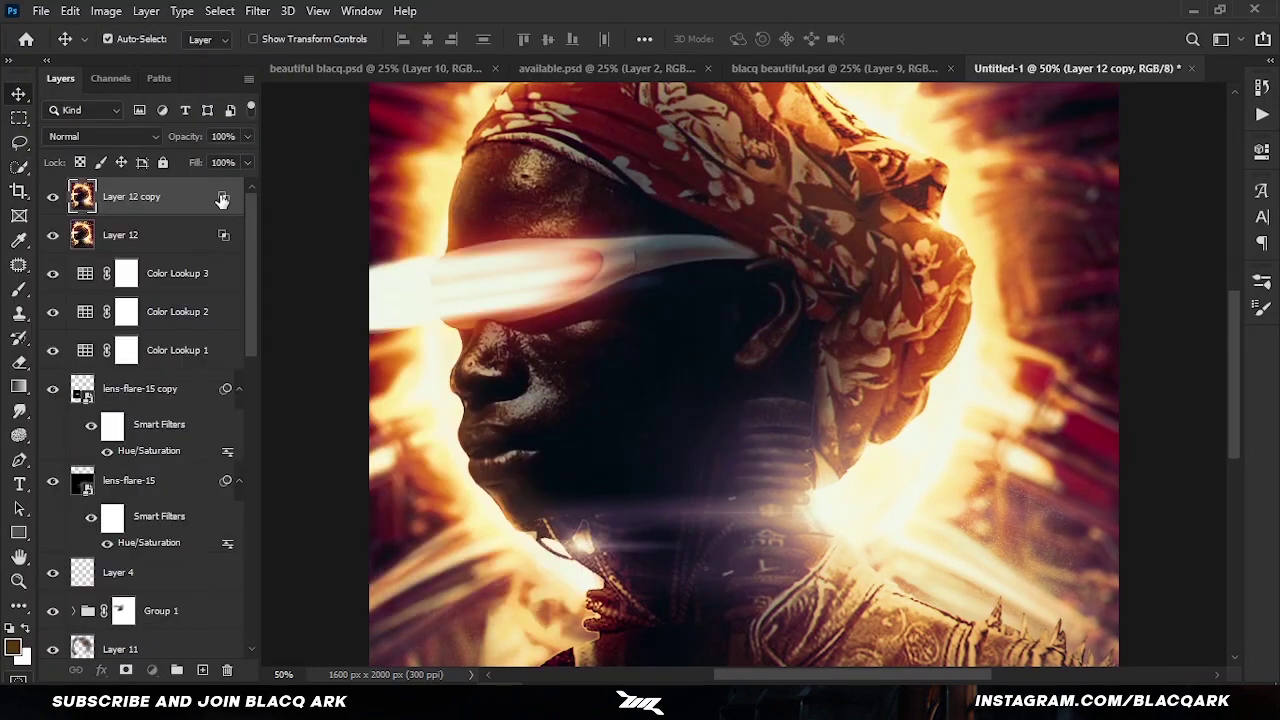
pyautogui.doubleClick(222, 200)
pyautogui.press('Escape')
pyautogui.hotkey('ctrl', '-')
pyautogui.keyDown('shift'); pyautogui.click(200, 235); pyautogui.keyUp('shift')
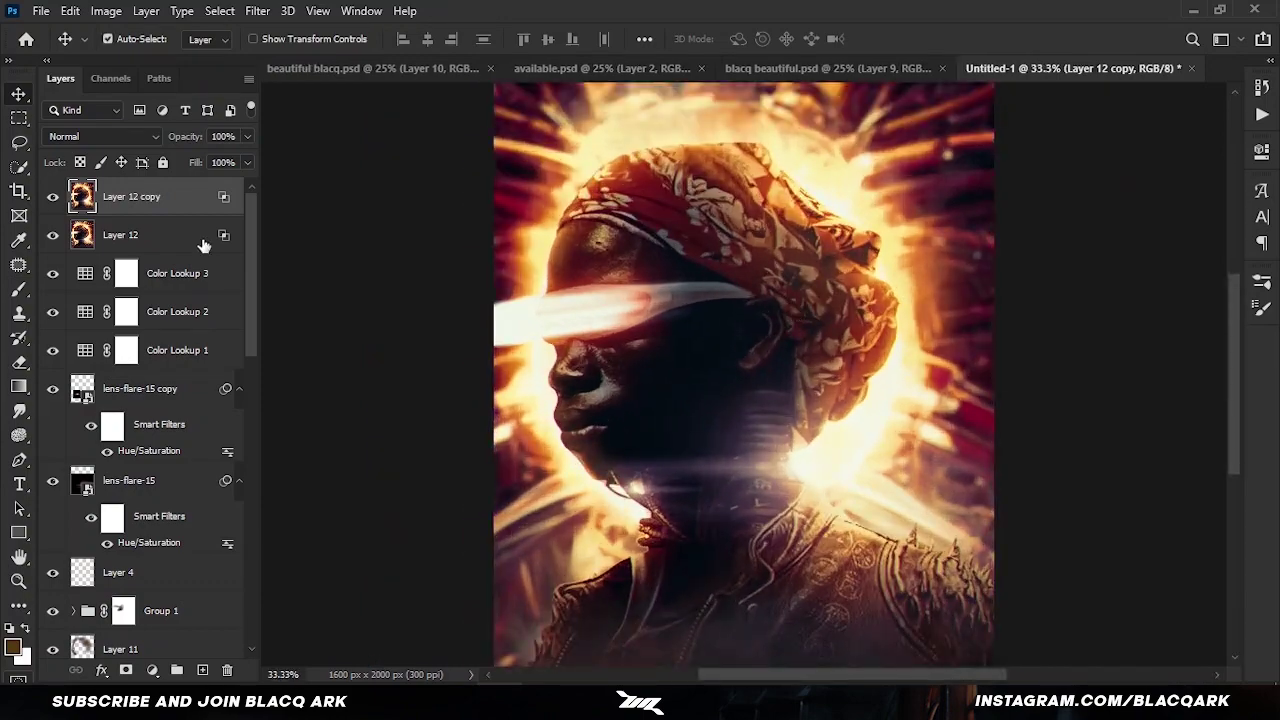
pyautogui.hotkey('ctrl', 'g')
pyautogui.moveTo(195, 137); pyautogui.dragTo(172, 137)
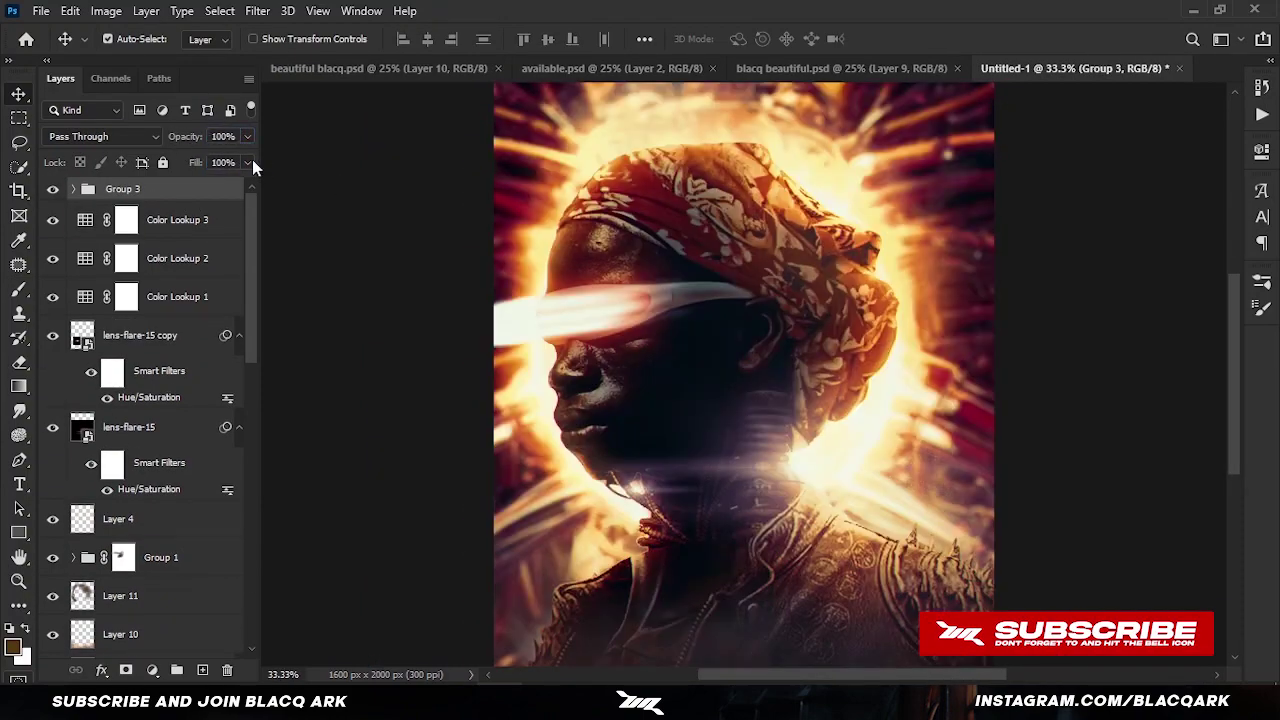
# Step: Mask Group 3 away over the head, then stamp visible layers into Layer 13
pyautogui.press('b')
pyautogui.click(126, 670)
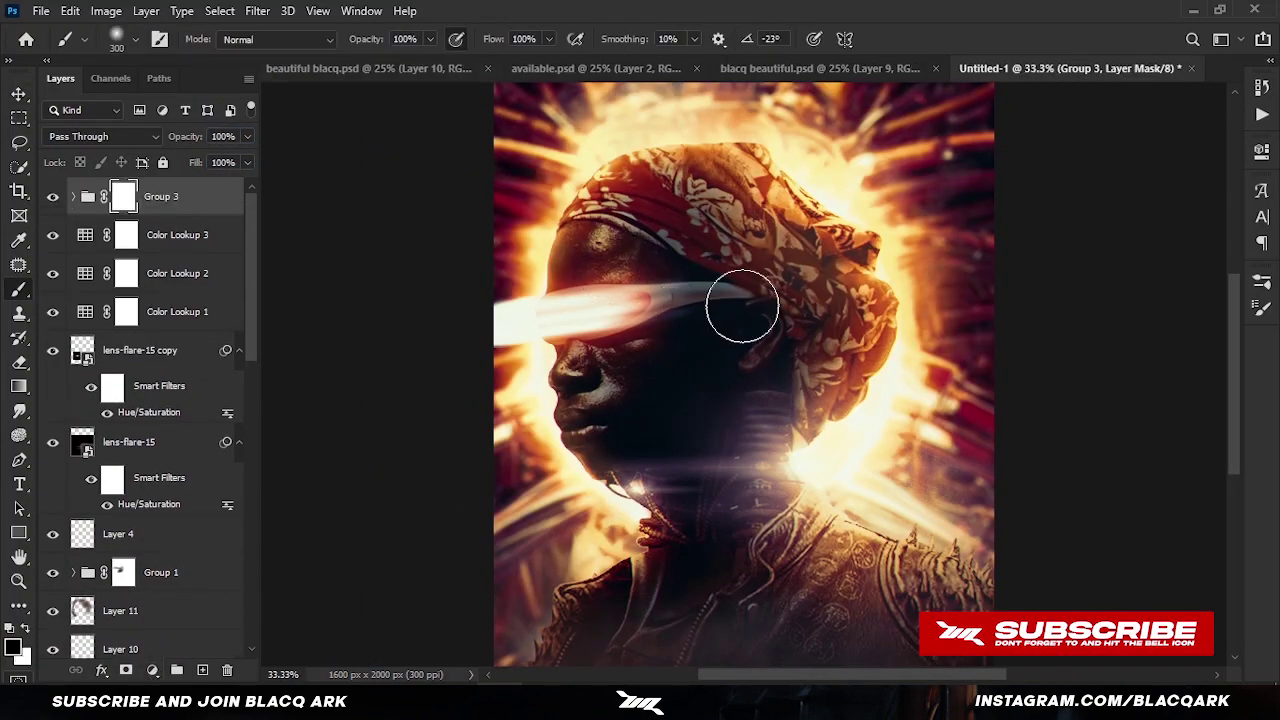
pyautogui.moveTo(742, 306)
pyautogui.mouseDown()
pyautogui.moveTo(608, 434)
pyautogui.moveTo(638, 313)
pyautogui.mouseUp()
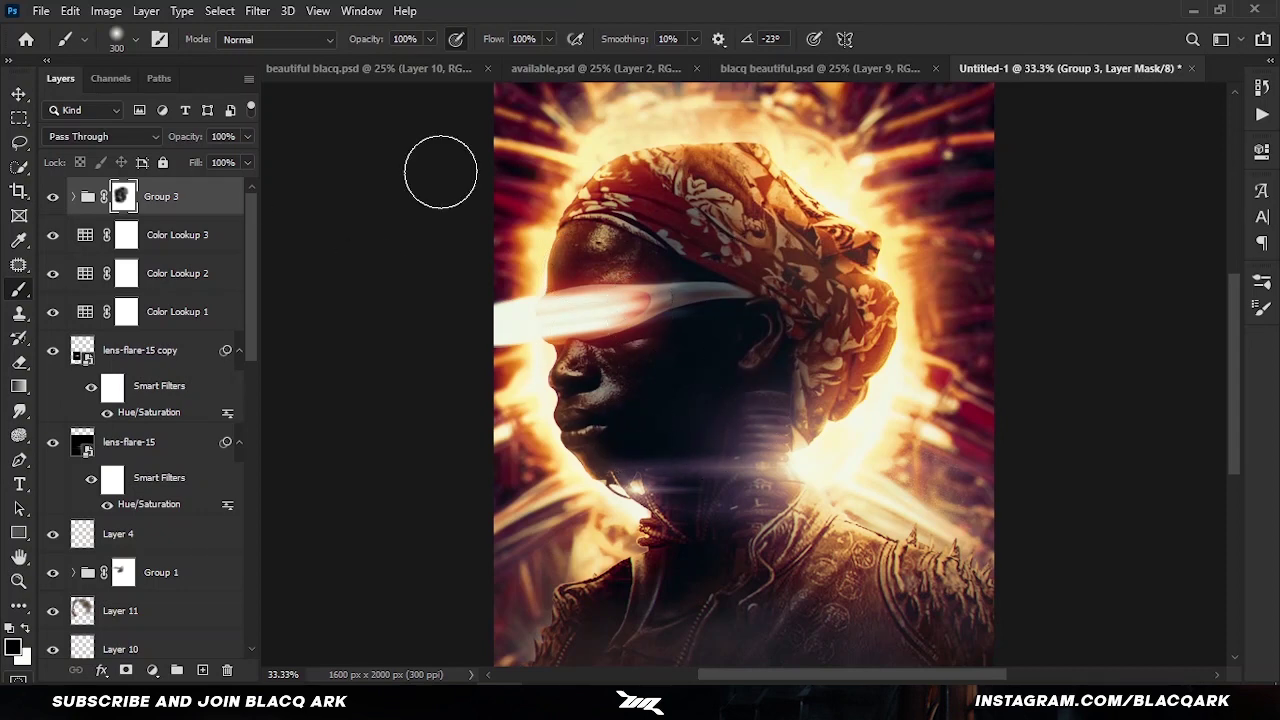
pyautogui.hotkey('ctrl', 'shift', 'alt', 'e')
# Step: Apply a 15 px Iris Blur to Layer 13 with the sharp ellipse fitted around the face and head
pyautogui.click(257, 10)
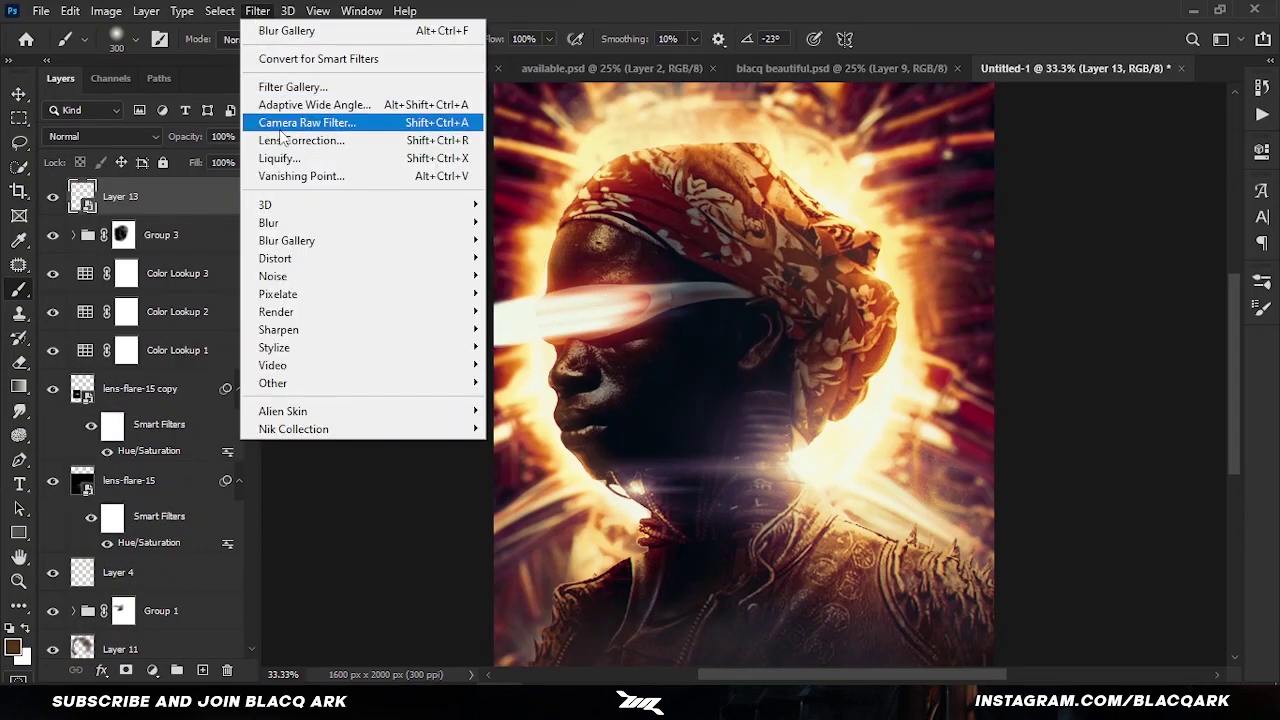
pyautogui.click(530, 258)
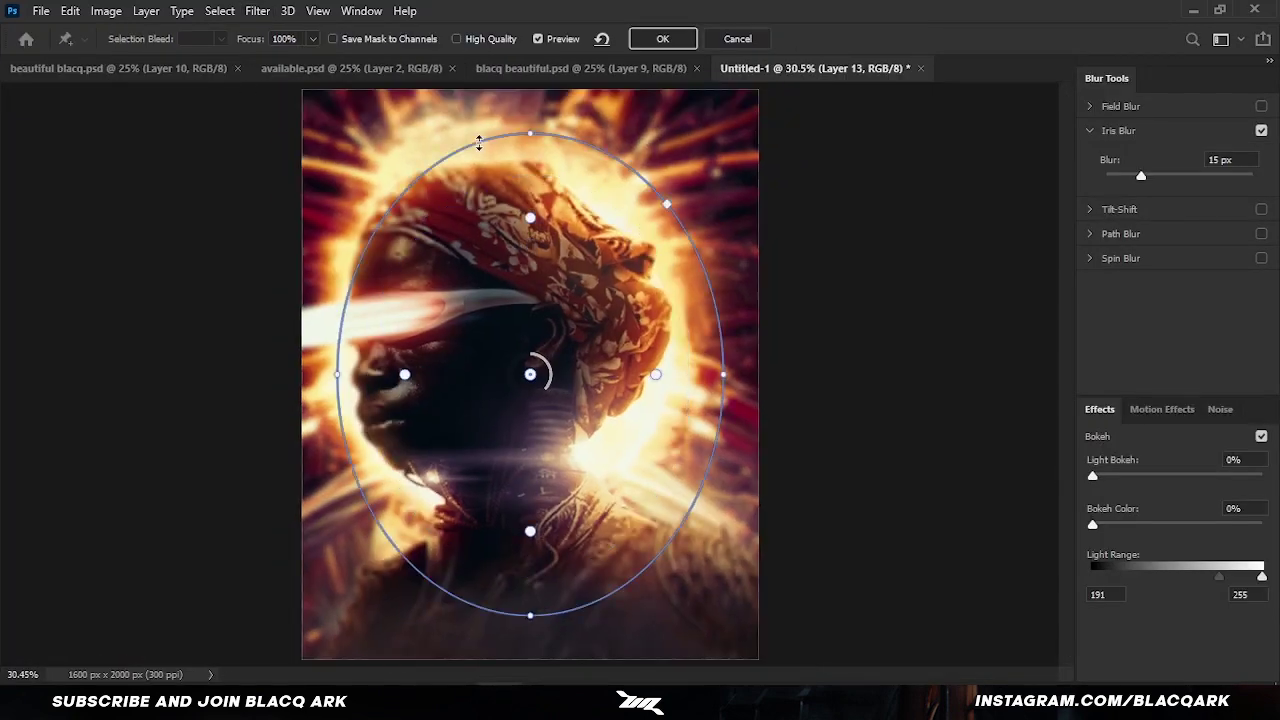
pyautogui.moveTo(531, 371); pyautogui.dragTo(455, 358)
pyautogui.moveTo(229, 358); pyautogui.dragTo(184, 358)
pyautogui.moveTo(455, 358); pyautogui.dragTo(486, 334)
pyautogui.moveTo(743, 294); pyautogui.dragTo(780, 451)
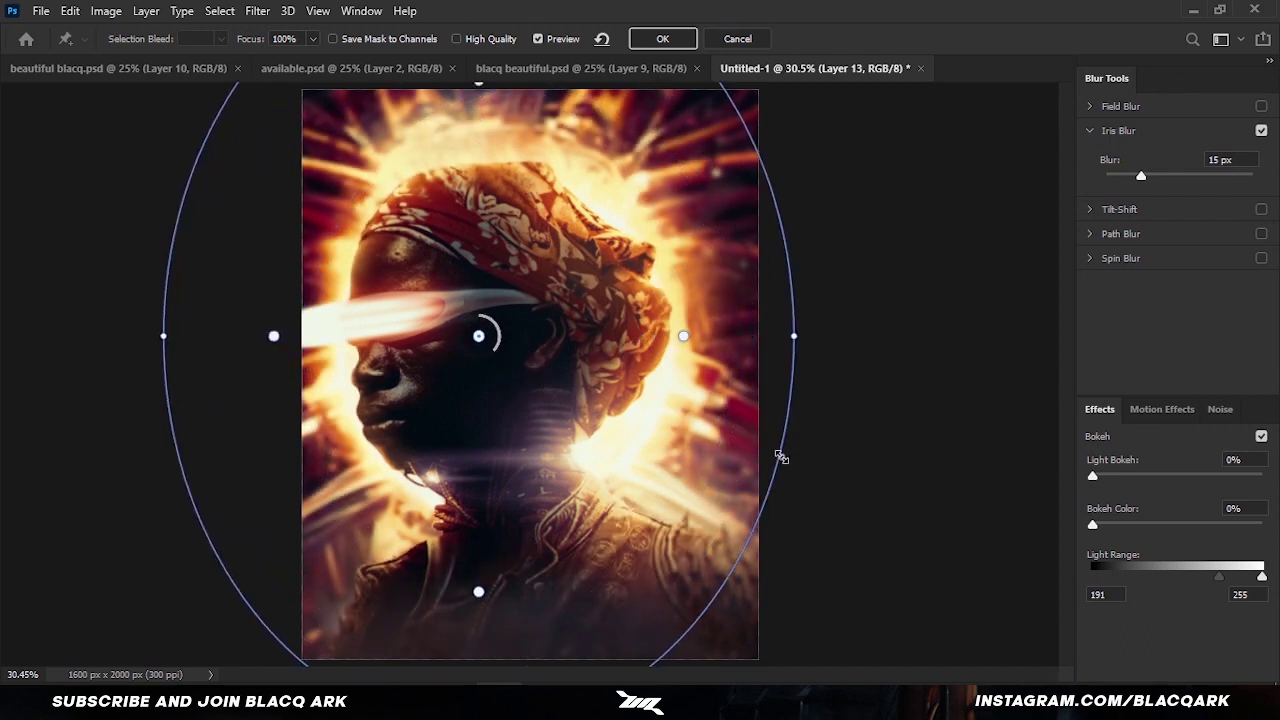
pyautogui.moveTo(494, 336); pyautogui.dragTo(443, 338)
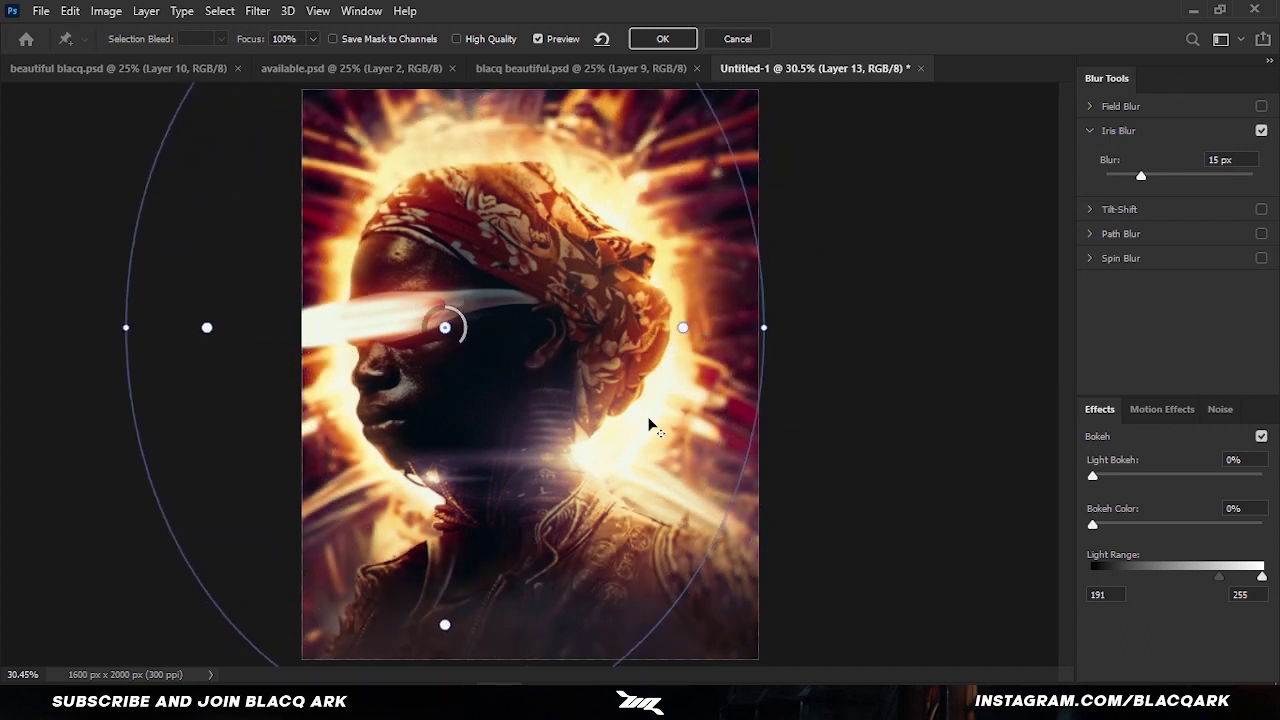
pyautogui.hotkey('ctrl', '+')
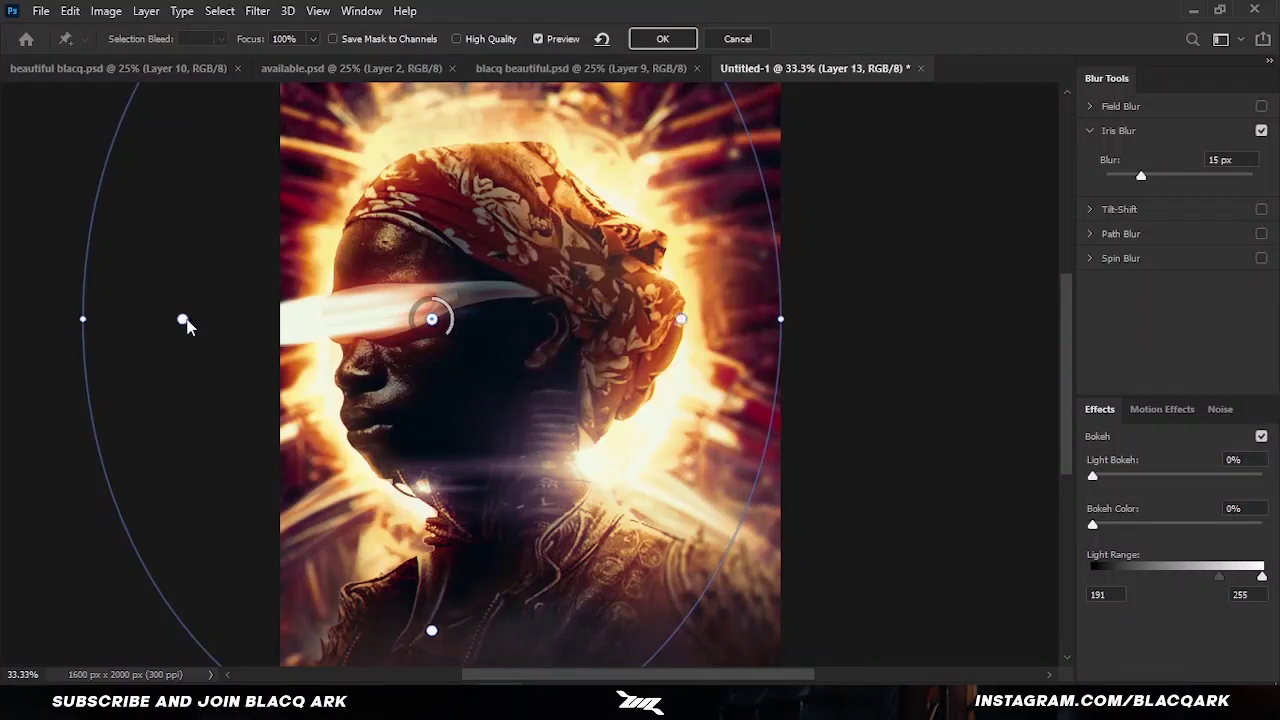
pyautogui.moveTo(186, 323); pyautogui.dragTo(177, 357)
pyautogui.moveTo(177, 223)
pyautogui.mouseDown()
pyautogui.moveTo(272, 206)
pyautogui.moveTo(177, 215)
pyautogui.mouseUp()
pyautogui.hotkey('ctrl', '-')
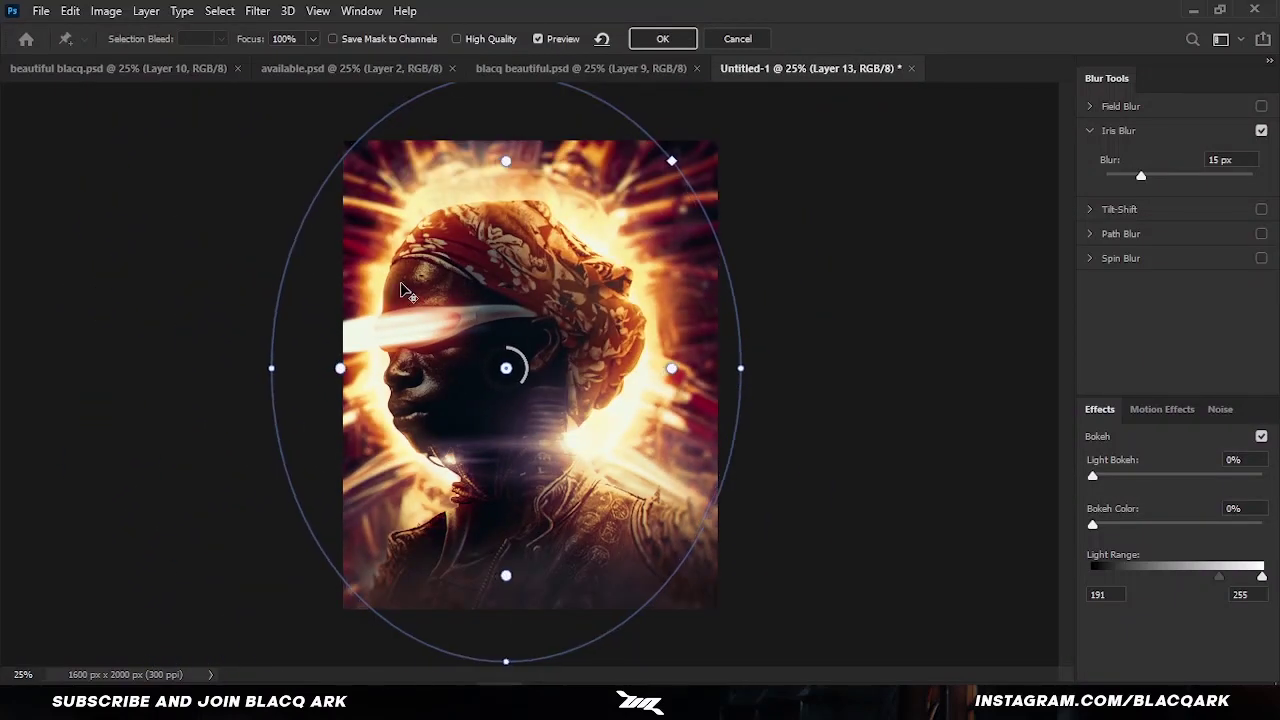
pyautogui.press('Return')
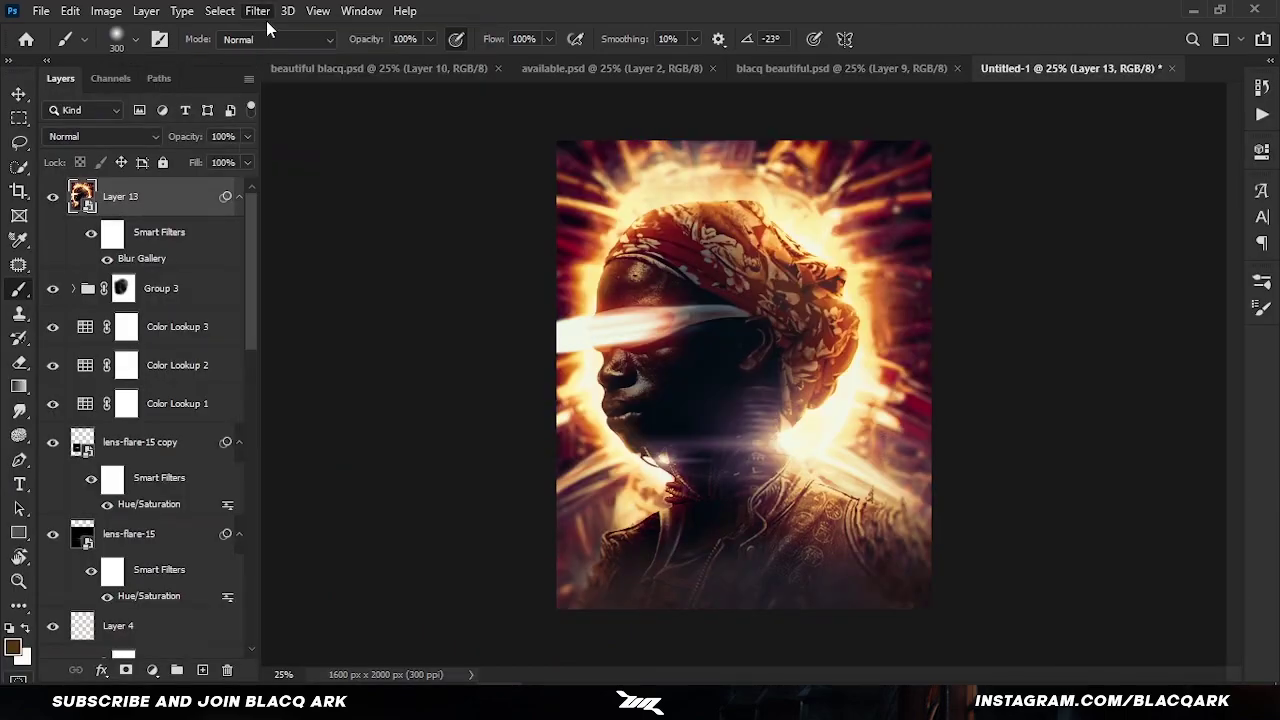
# Step: Dismiss Lens Correction and apply a Creative preset in the Camera Raw filter
pyautogui.hotkey('shift', 'ctrl', 'r')
pyautogui.click(1111, 86)
pyautogui.click(257, 10)
pyautogui.click(300, 124)
pyautogui.hotkey('shift', 'p')
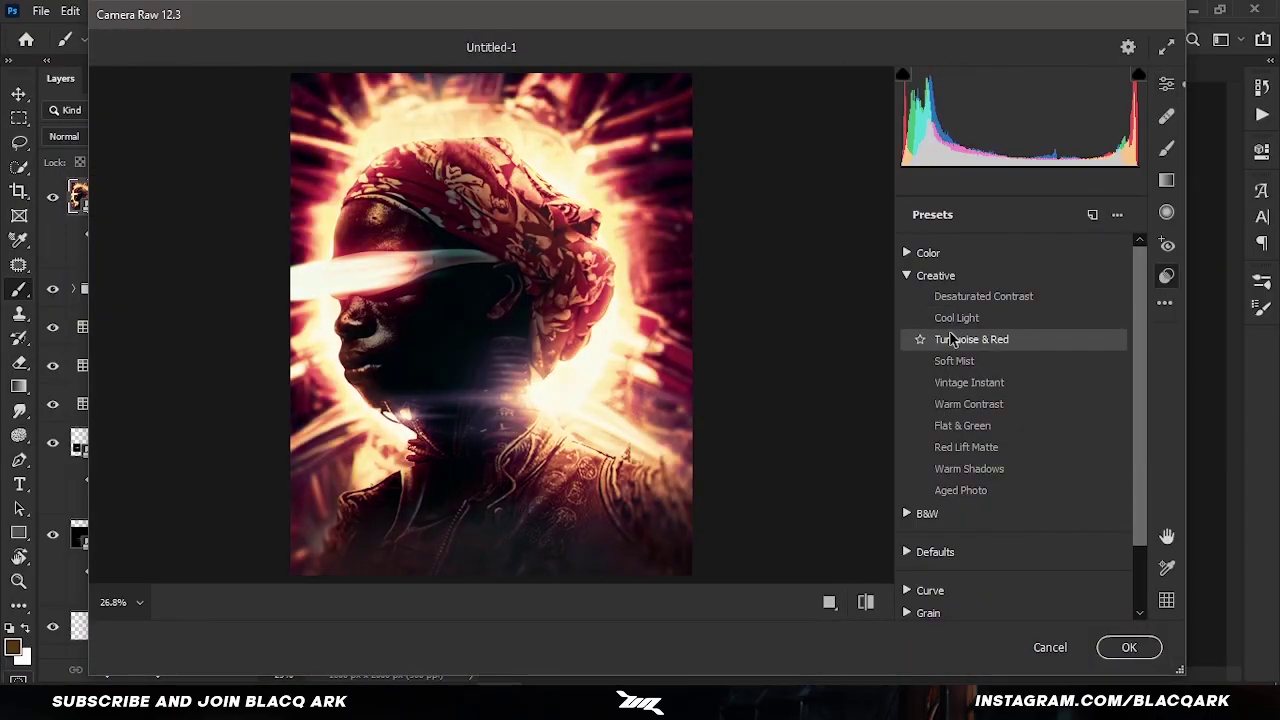
pyautogui.click(956, 317)
pyautogui.hotkey('shift', 'p')
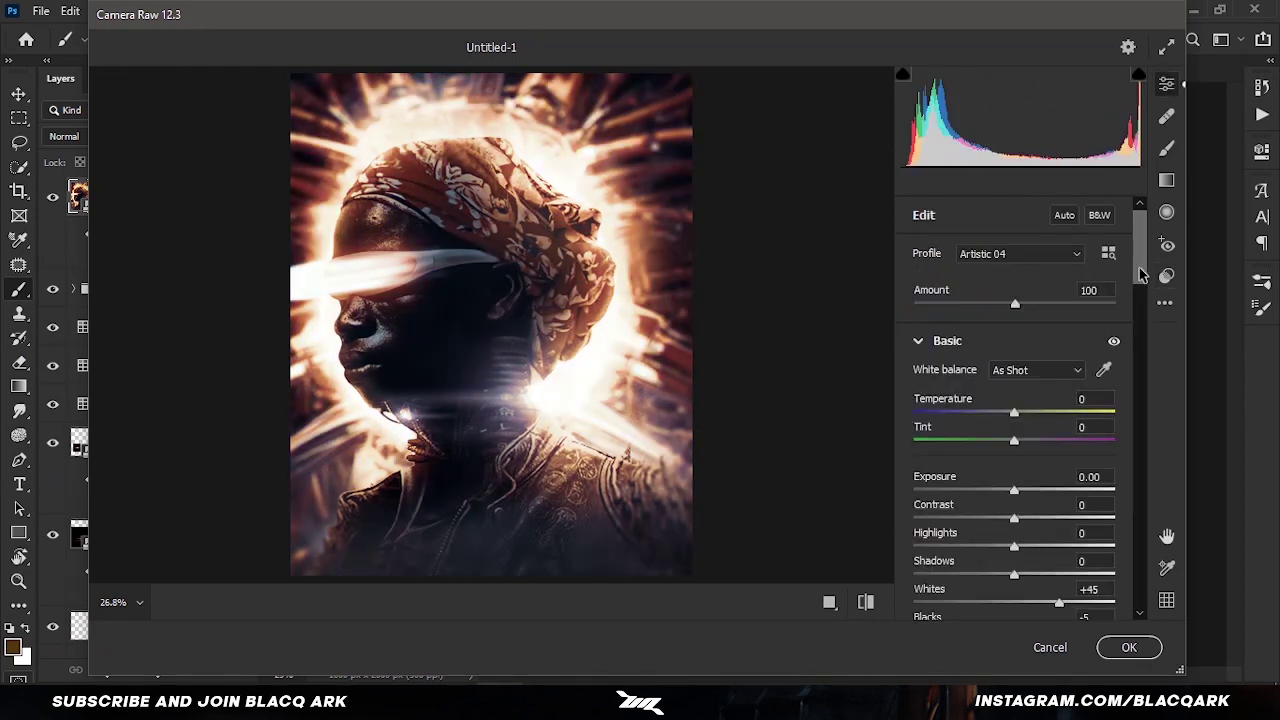
# Step: Set noise reduction to 15 and a -16 vignette, then apply the Camera Raw grade
pyautogui.scroll(-5, 1060, 309)
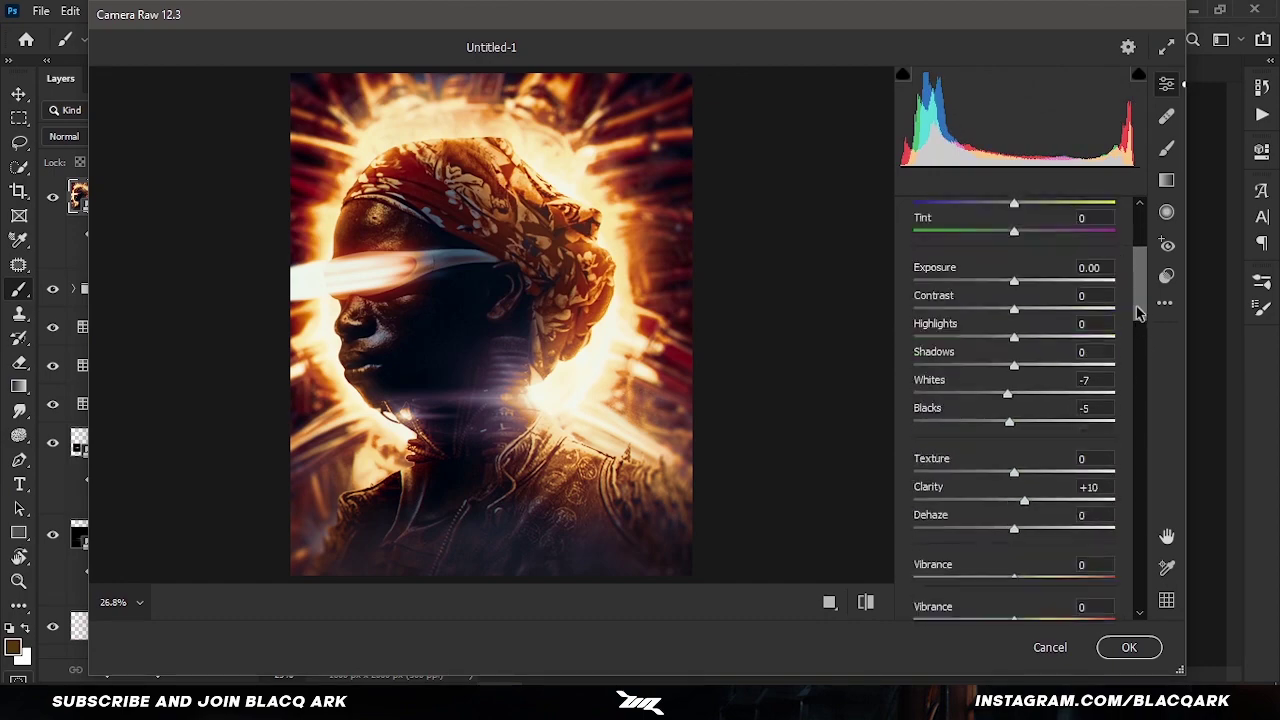
pyautogui.scroll(-5, 1010, 534)
pyautogui.keyDown('alt'); pyautogui.click(968, 368); pyautogui.keyUp('alt')
pyautogui.moveTo(913, 493); pyautogui.dragTo(945, 493)
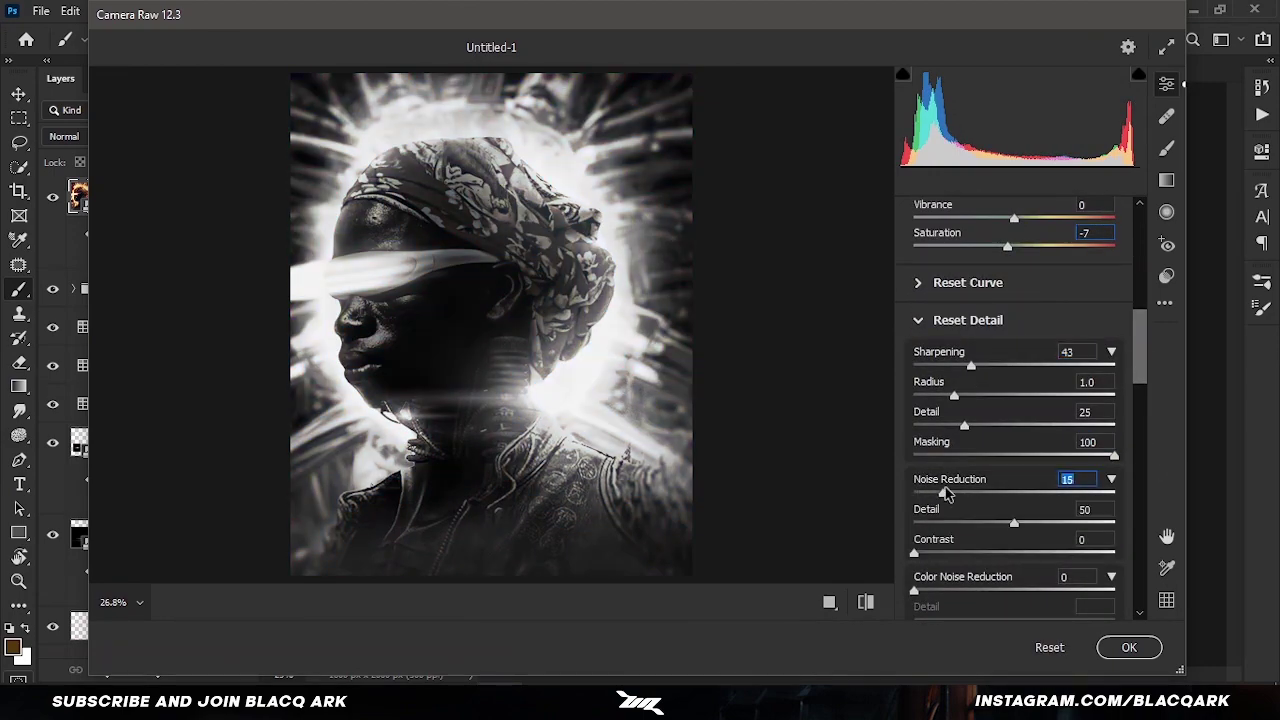
pyautogui.scroll(-2, 1057, 560)
pyautogui.scroll(-10, 1090, 530)
pyautogui.moveTo(1014, 411); pyautogui.dragTo(997, 413)
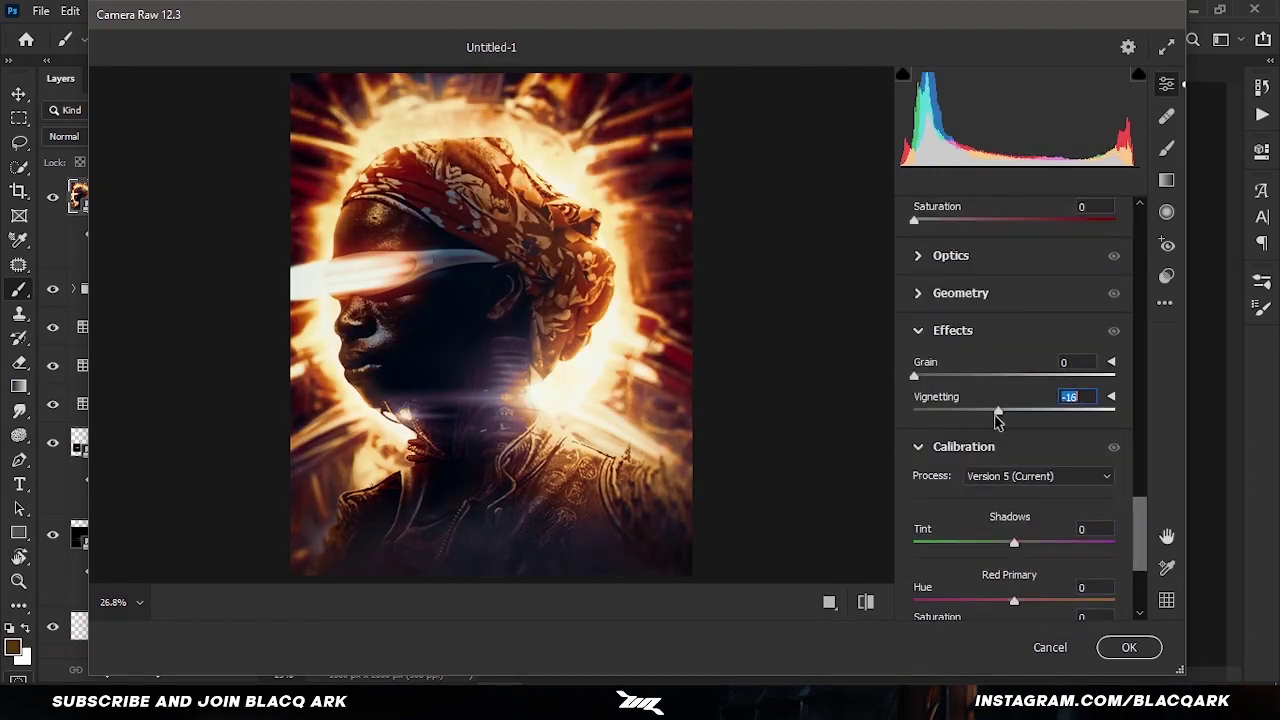
pyautogui.scroll(5, 1000, 380)
pyautogui.scroll(5, 1080, 330)
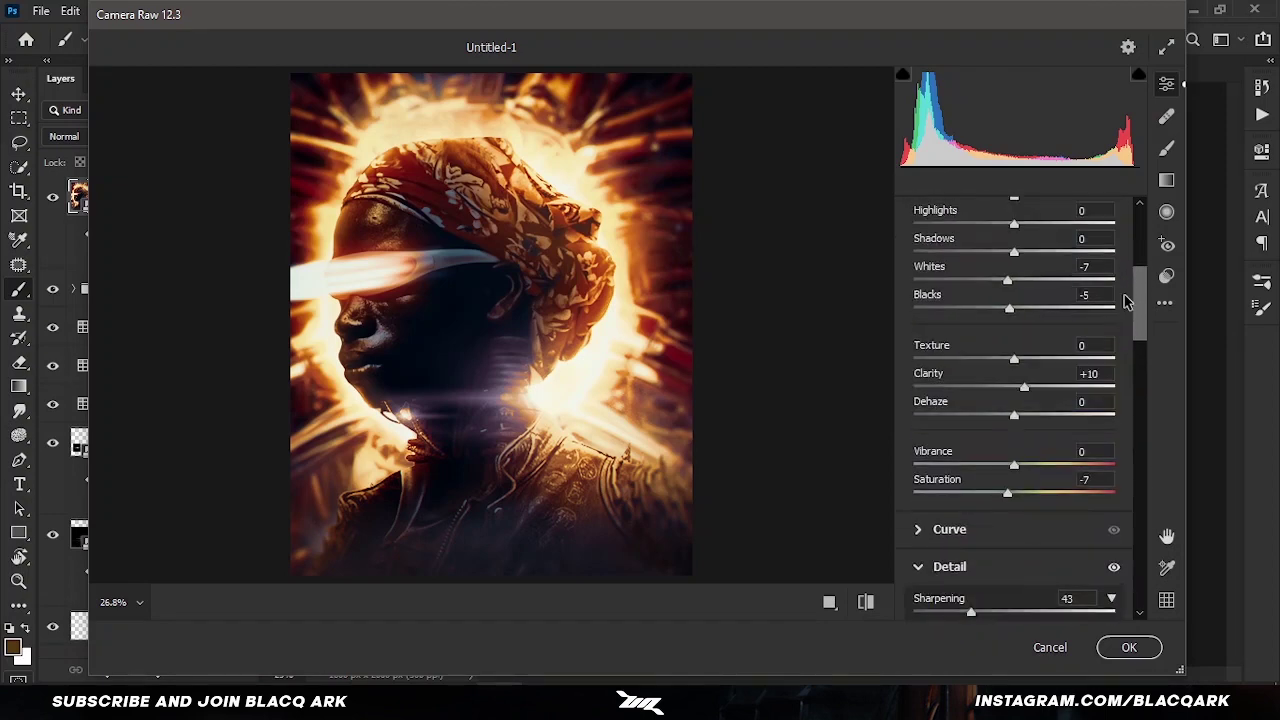
pyautogui.scroll(4, 1128, 300)
pyautogui.click(1129, 647)
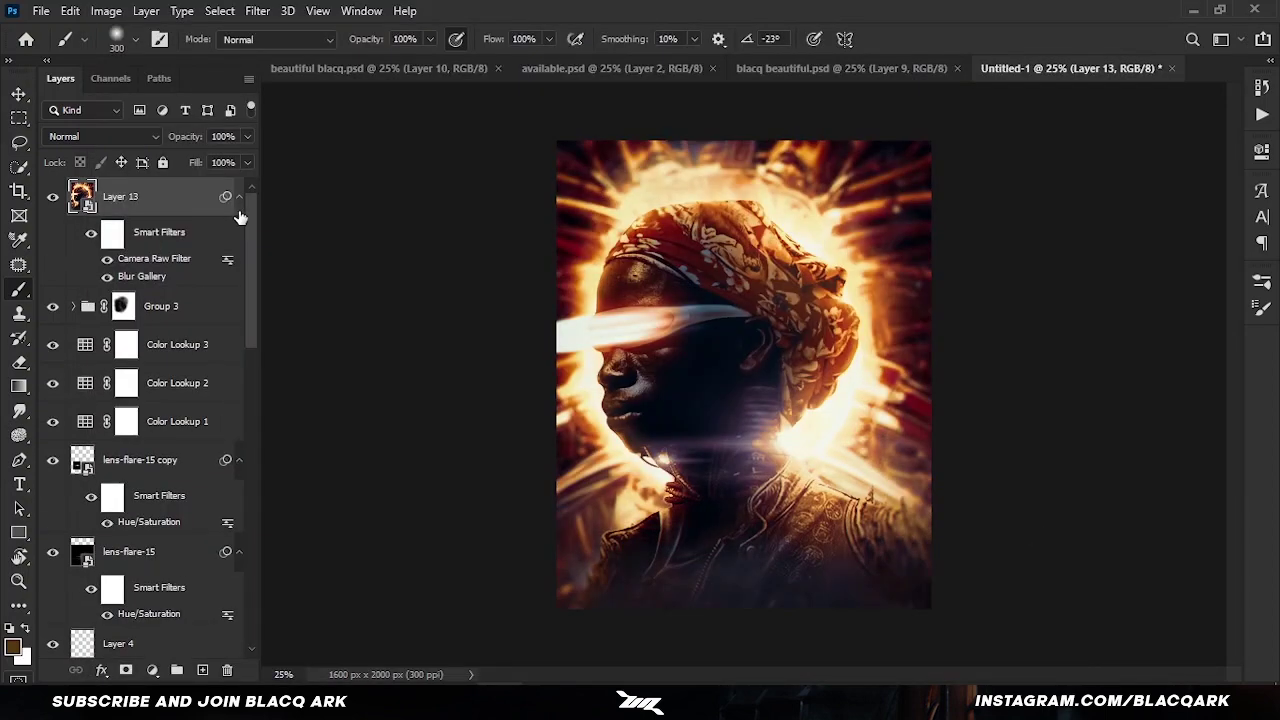
# Step: Place IMG_1529 star texture above lens-flare-15 copy, enlarged to cover the canvas
pyautogui.click(140, 388)
pyautogui.click(643, 615)
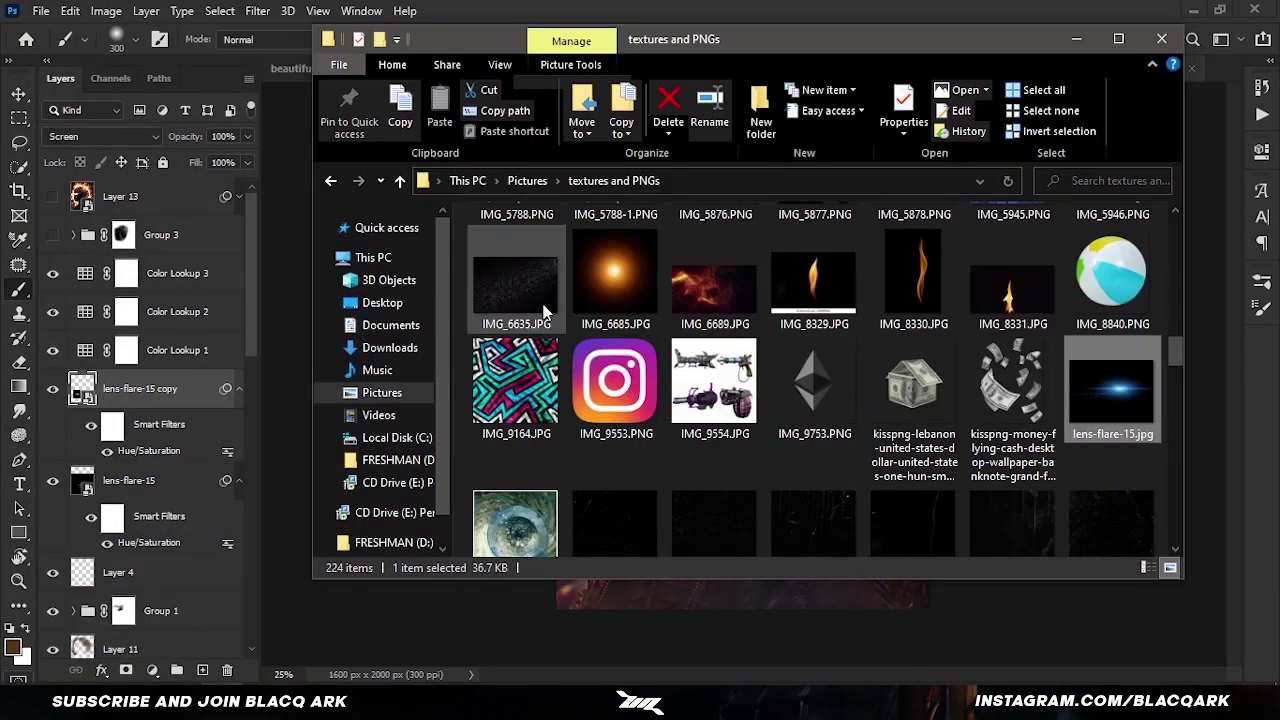
pyautogui.scroll(-5, 760, 400)
pyautogui.moveTo(1060, 330); pyautogui.dragTo(846, 620)
pyautogui.moveTo(583, 377); pyautogui.dragTo(531, 420)
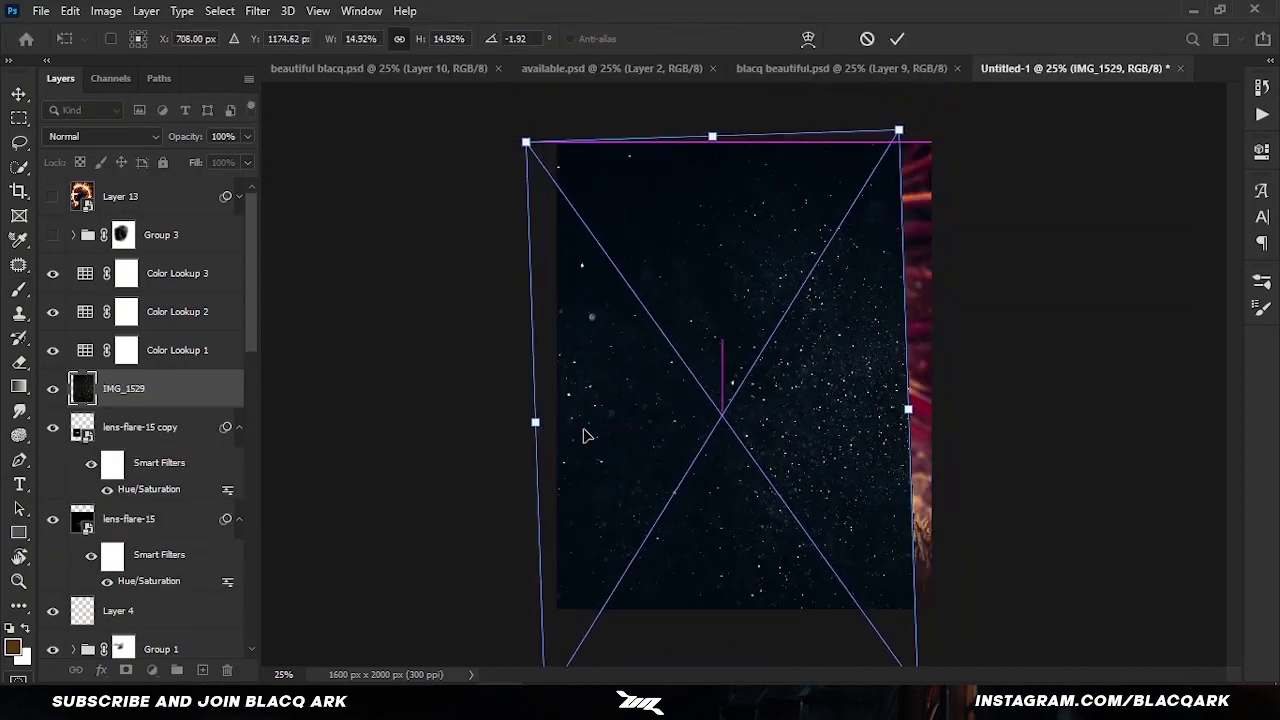
pyautogui.press('Return')
# Step: Set the star layer to Lighten blend mode and shift it upward on the canvas
pyautogui.click(100, 136)
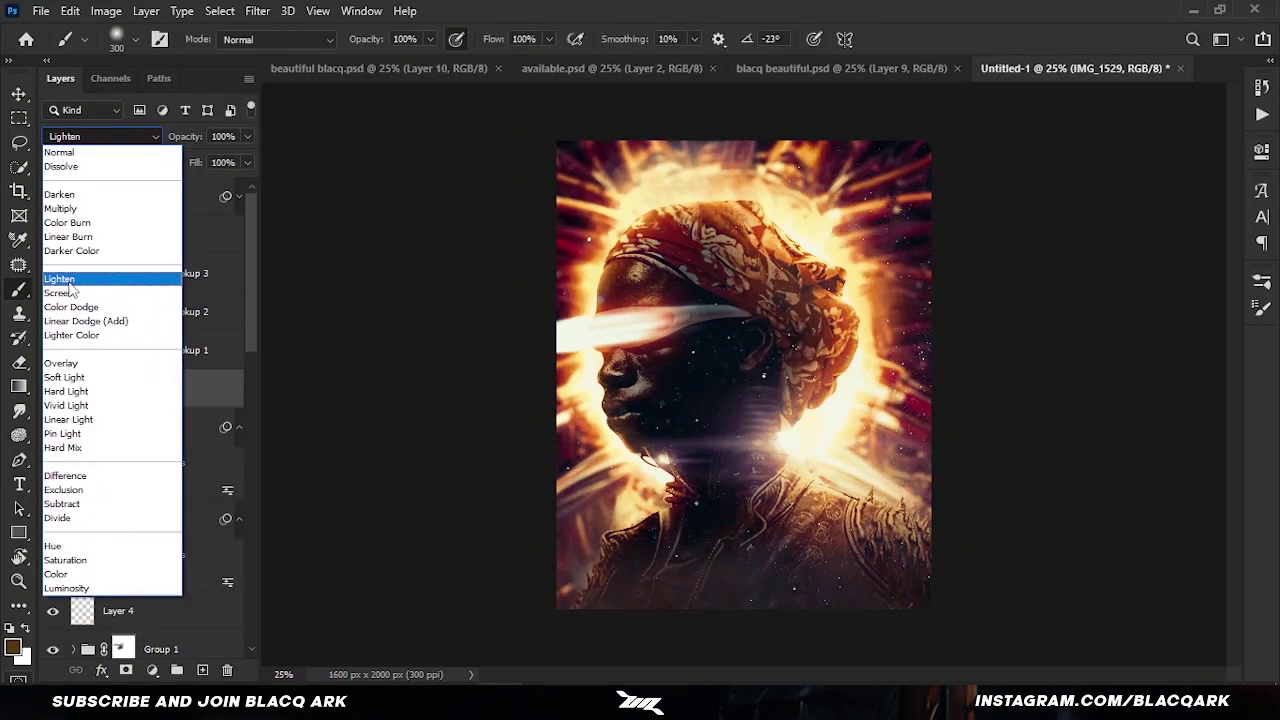
pyautogui.click(70, 279)
pyautogui.press('v')
pyautogui.moveTo(745, 448); pyautogui.dragTo(735, 220)
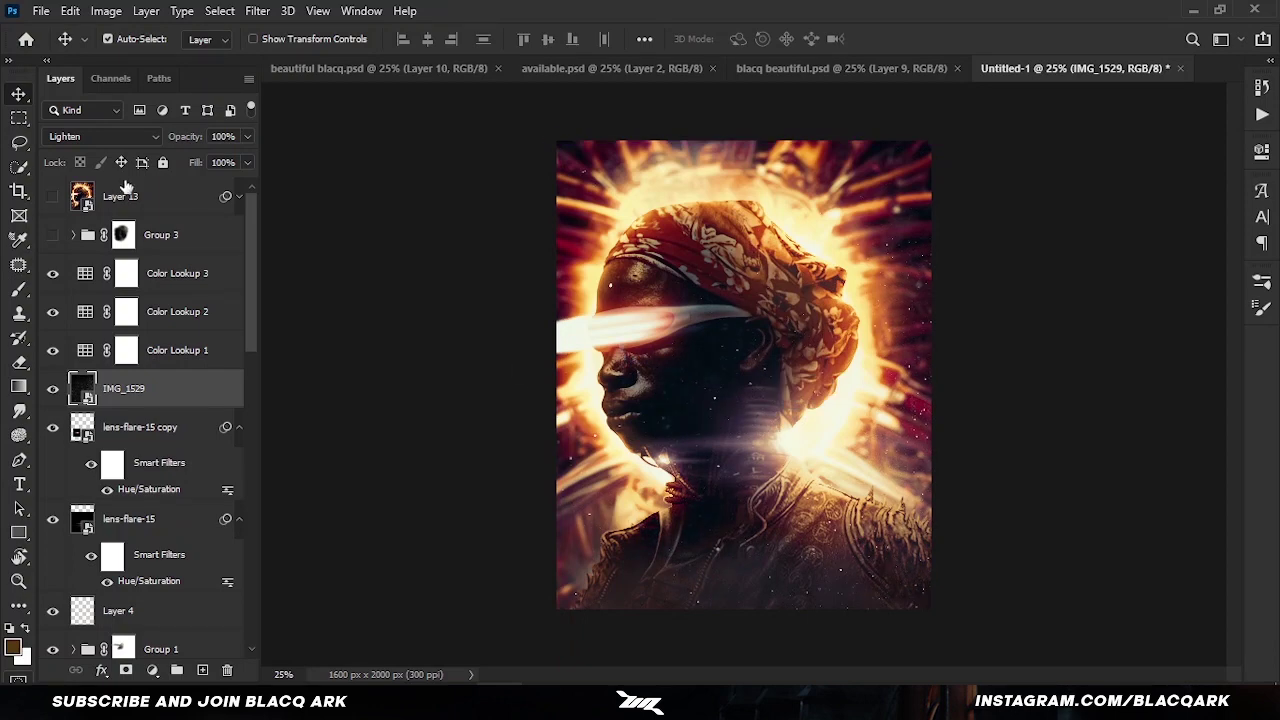
pyautogui.click(100, 136)
pyautogui.press('Down')
pyautogui.press('Down')
pyautogui.press('Down')
pyautogui.press('Down')
pyautogui.press('Down')
pyautogui.press('Down')
pyautogui.press('Down')
pyautogui.press('Down')
pyautogui.press('Down')
pyautogui.press('Down')
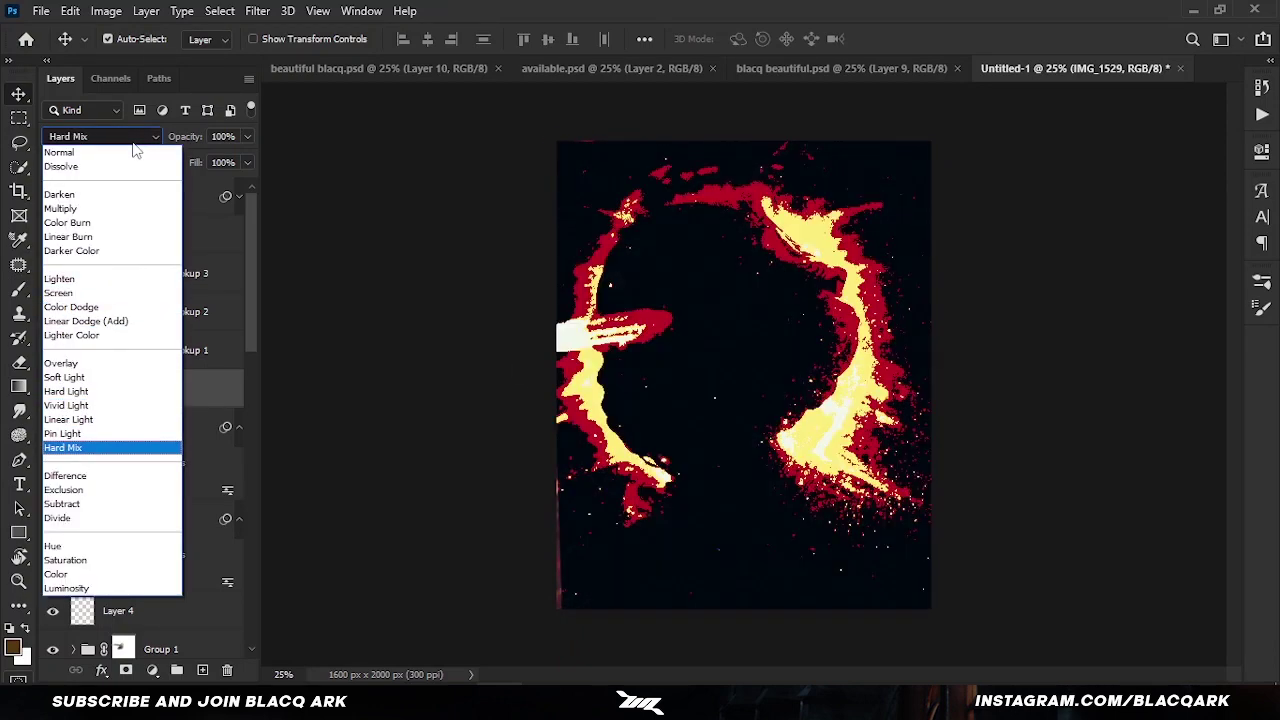
pyautogui.press('Down')
pyautogui.press('Down')
pyautogui.press('Down')
pyautogui.press('Down')
pyautogui.press('Down')
pyautogui.press('Down')
pyautogui.press('Down')
pyautogui.press('Down')
pyautogui.press('Down')
pyautogui.press('Down')
pyautogui.press('Down')
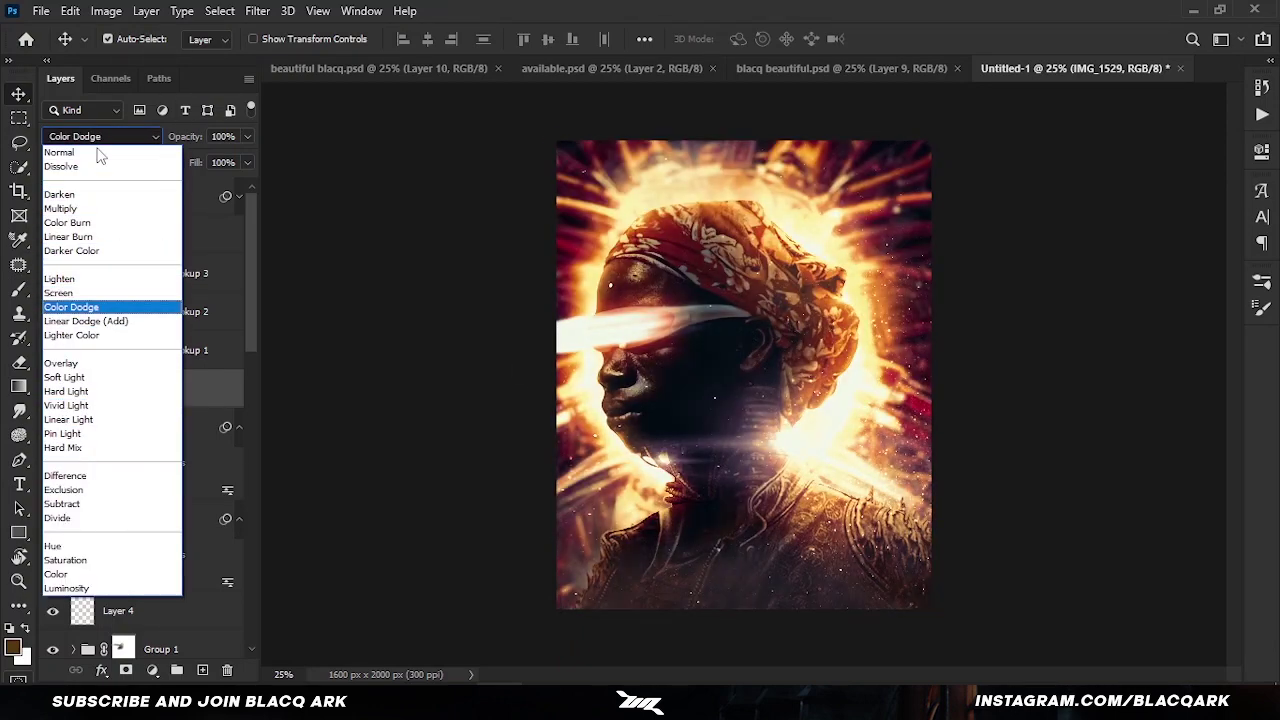
pyautogui.press('Down')
pyautogui.press('Down')
pyautogui.press('Down')
pyautogui.press('Down')
pyautogui.press('Up')
pyautogui.press('Up')
pyautogui.press('Up')
pyautogui.press('Up')
pyautogui.press('Up')
pyautogui.press('Up')
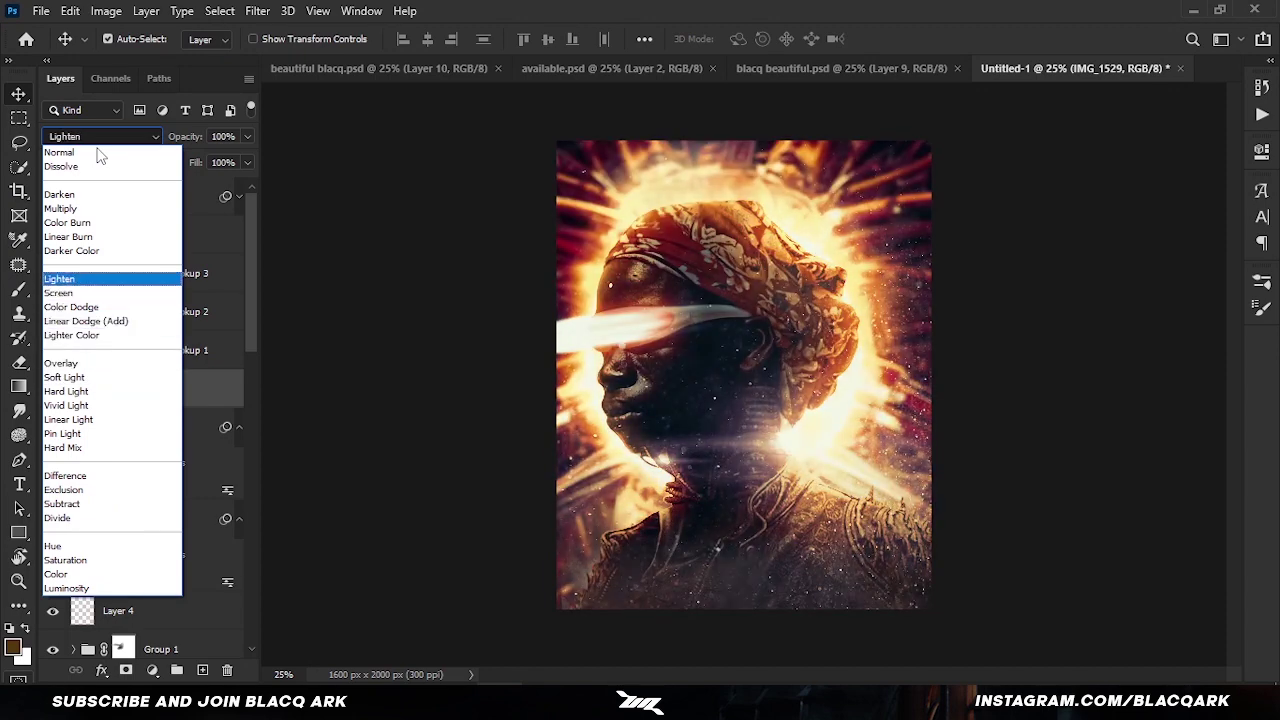
pyautogui.press('Return')
# Step: Add a black mask to the stars and paint white to reveal them over the face
pyautogui.keyDown('alt'); pyautogui.click(152, 669); pyautogui.keyUp('alt')
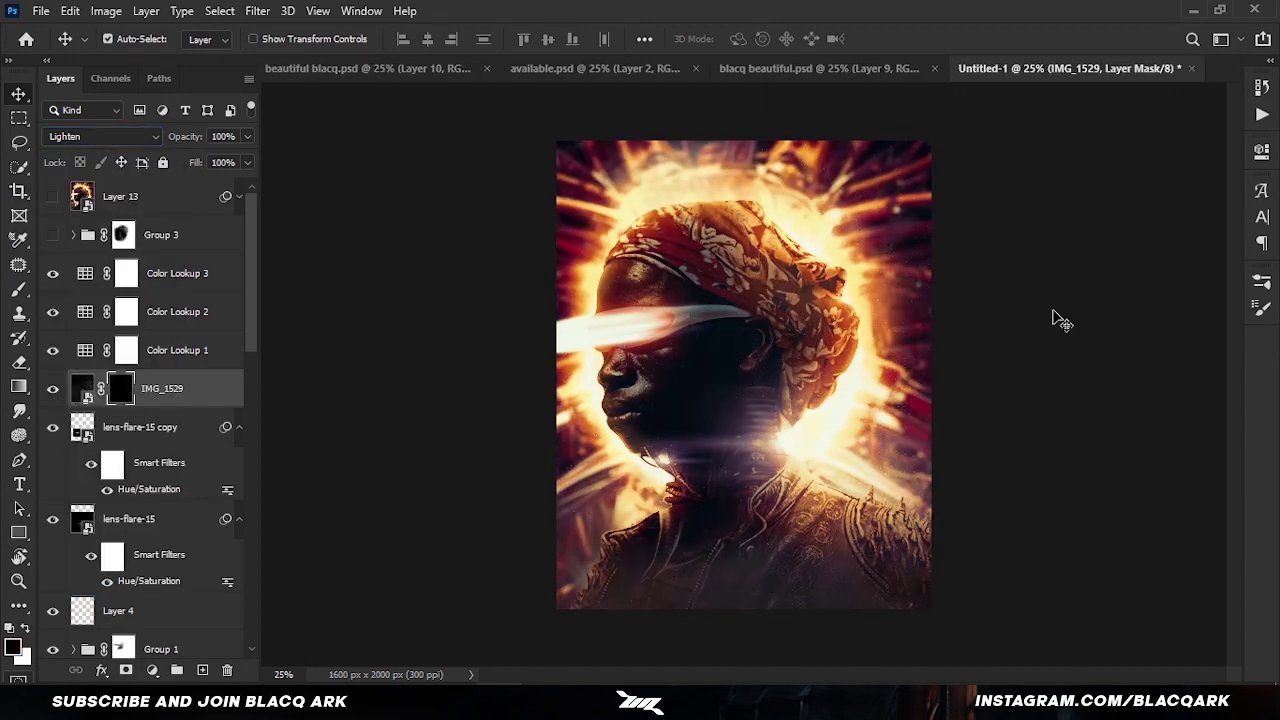
pyautogui.press('b')
pyautogui.press('x')
pyautogui.moveTo(650, 462)
pyautogui.mouseDown()
pyautogui.moveTo(890, 447)
pyautogui.moveTo(609, 422)
pyautogui.mouseUp()
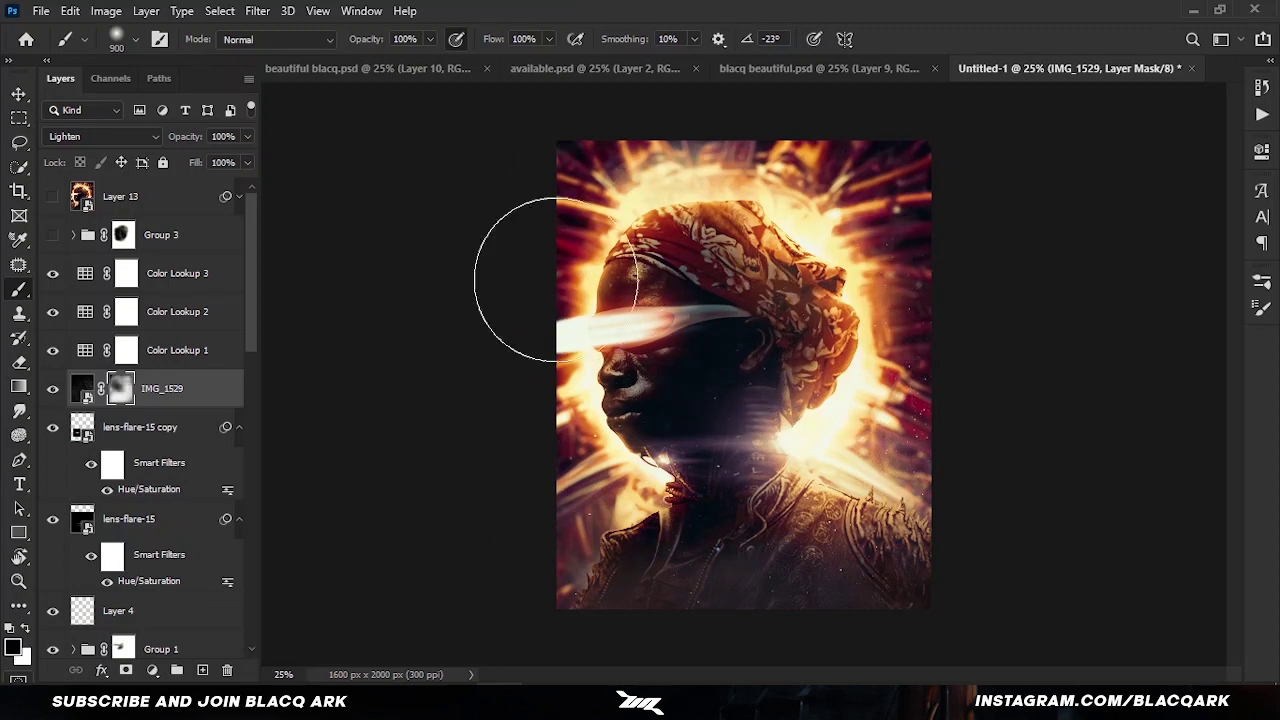
# Step: Stamp visible layers above Color Lookup 3 into Layer 14, duplicate it, and check its blending options
pyautogui.click(206, 274)
pyautogui.hotkey('ctrl', 'alt', 'shift', 'e')
pyautogui.hotkey('ctrl', 'j')
pyautogui.doubleClick(207, 277)
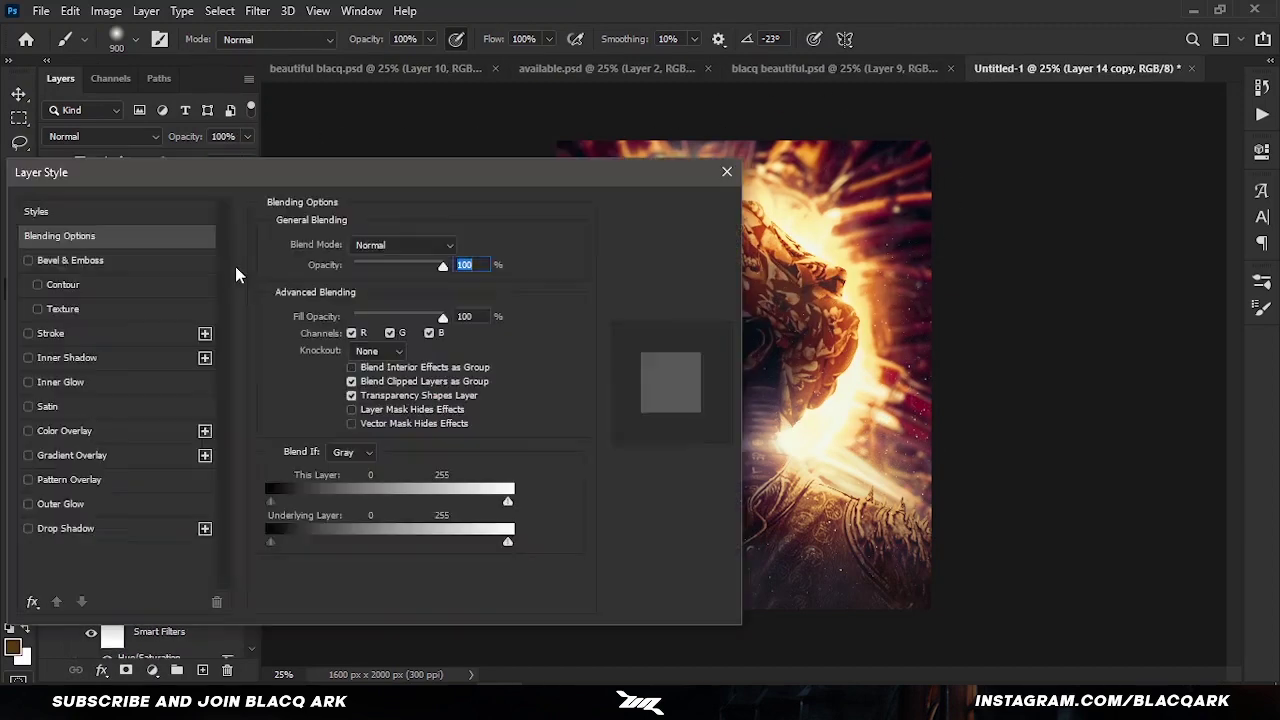
pyautogui.press('Return')
pyautogui.click(120, 312)
pyautogui.doubleClick(207, 312)
pyautogui.click(668, 211)
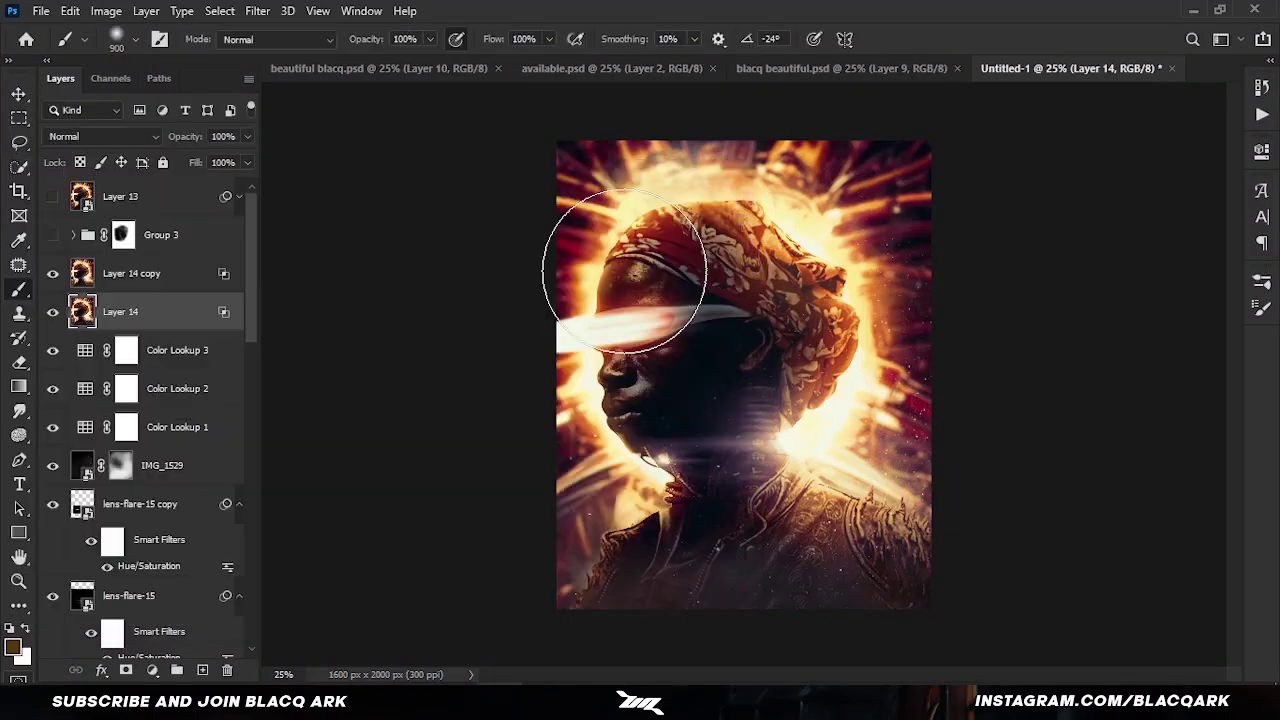
# Step: Delete Layer 12, Layer 12 copy, Layer 14 and its copy, keeping Group 3 visible
pyautogui.press('v')
pyautogui.click(160, 273)
pyautogui.click(73, 235)
pyautogui.click(160, 273)
pyautogui.keyDown('shift'); pyautogui.click(160, 312); pyautogui.keyUp('shift')
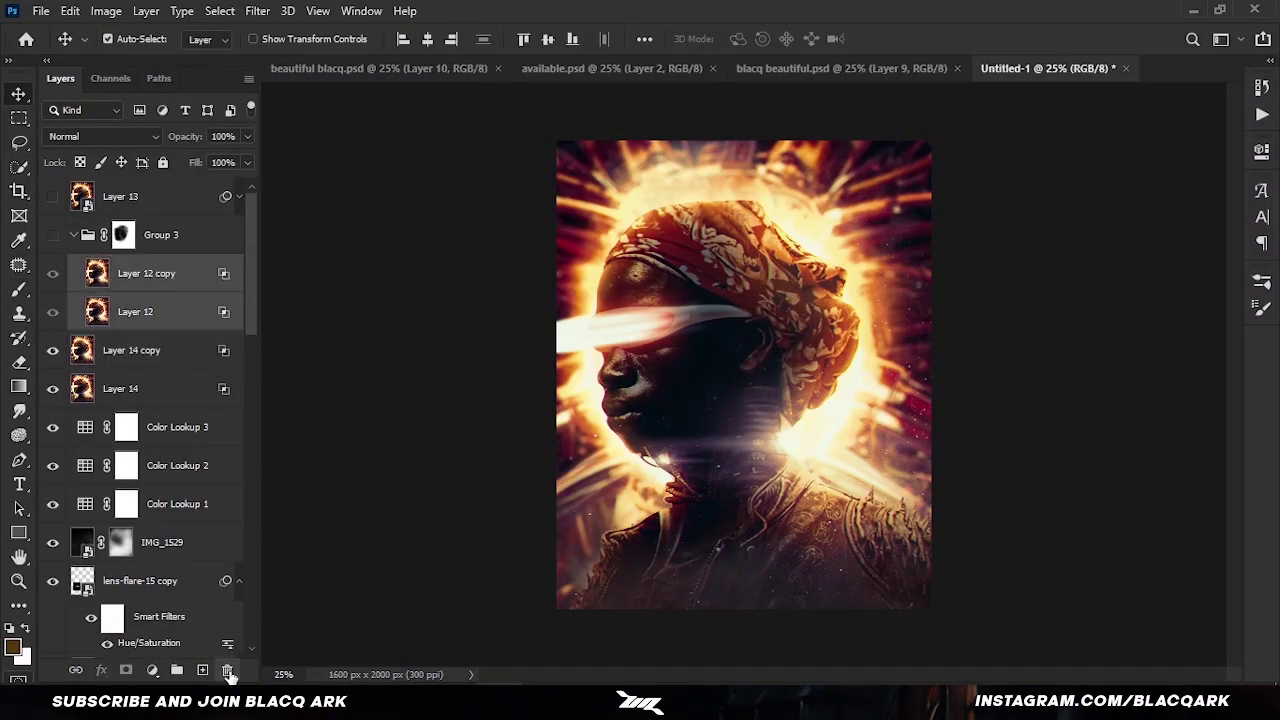
pyautogui.click(228, 675)
pyautogui.click(52, 235)
pyautogui.press('Delete')
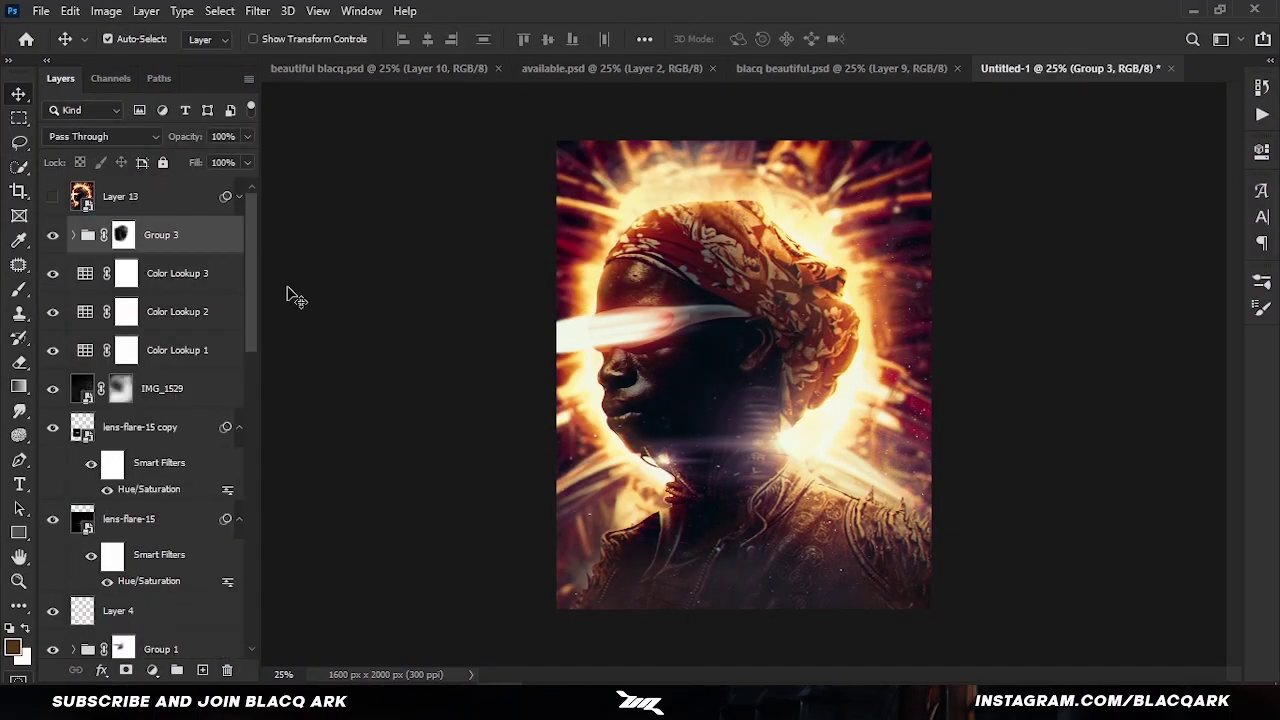
# Step: Paint black on Group 3's mask at the head's top-left, then stamp everything into Layer 15
pyautogui.hotkey('ctrl', '\\')
pyautogui.press('d')
pyautogui.press('b')
pyautogui.moveTo(600, 250); pyautogui.dragTo(632, 209)
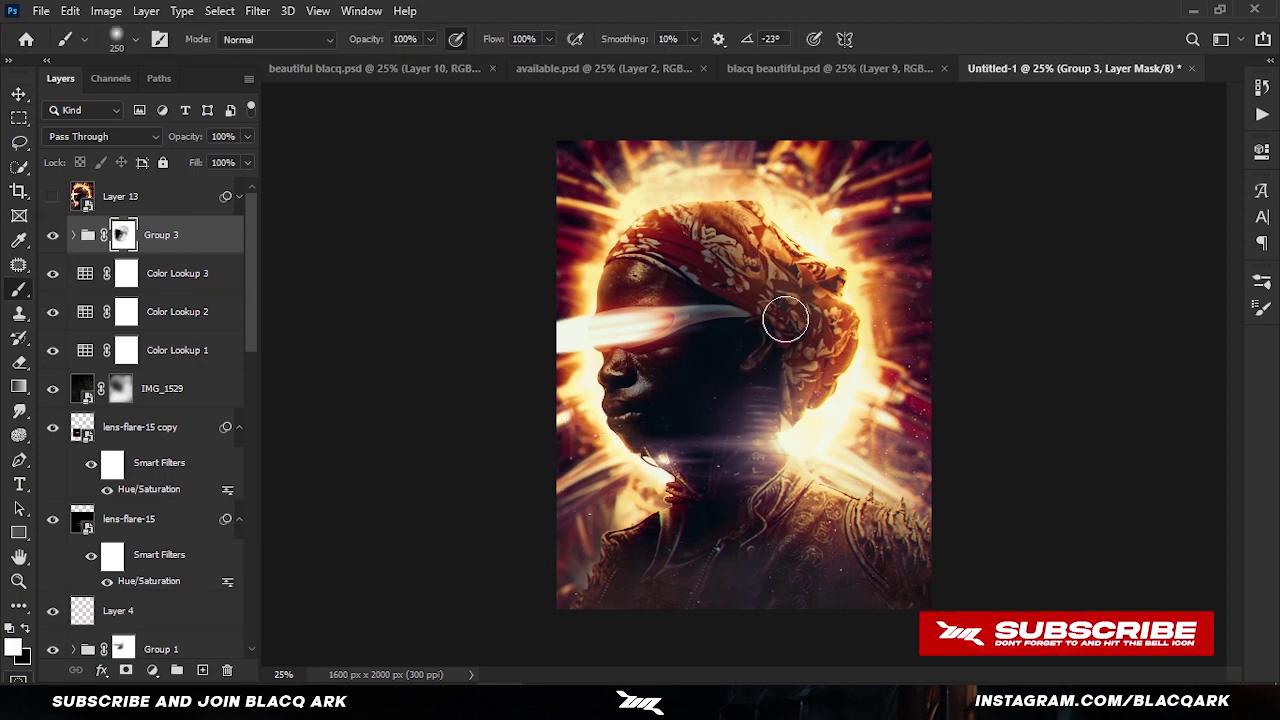
pyautogui.hotkey('ctrl', '+')
pyautogui.hotkey('ctrl', 'shift', 'alt', 'e')
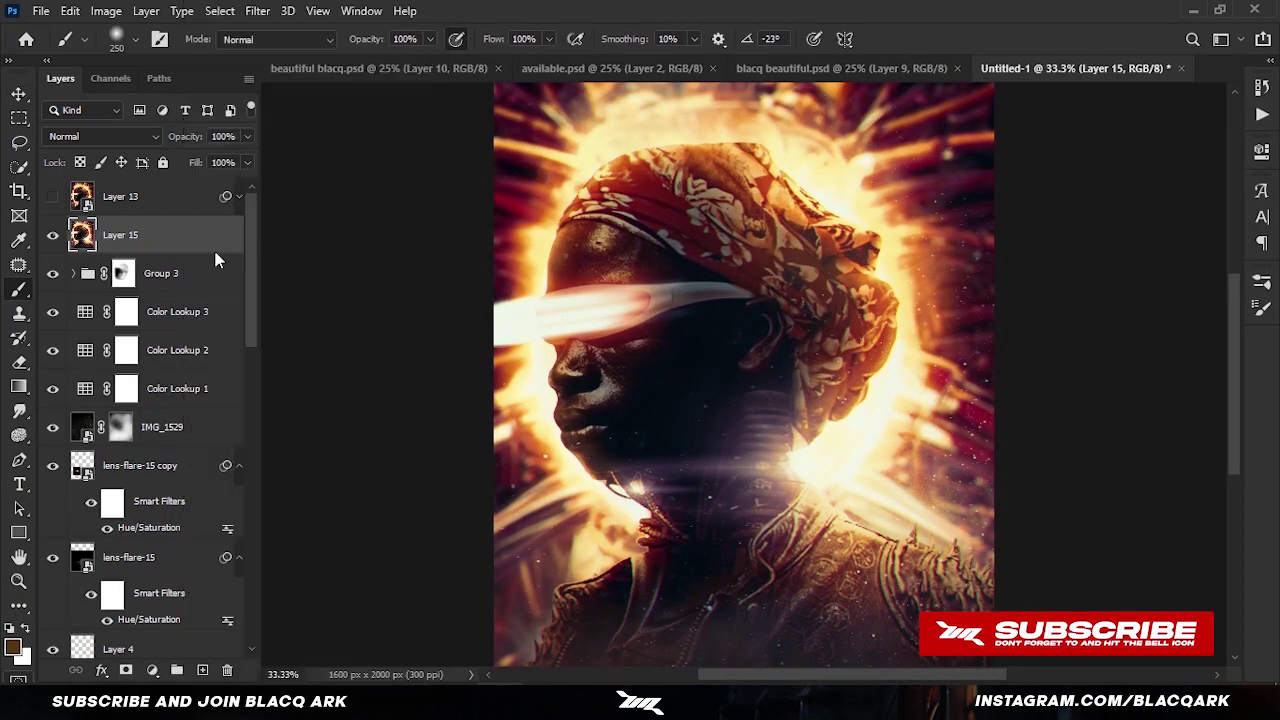